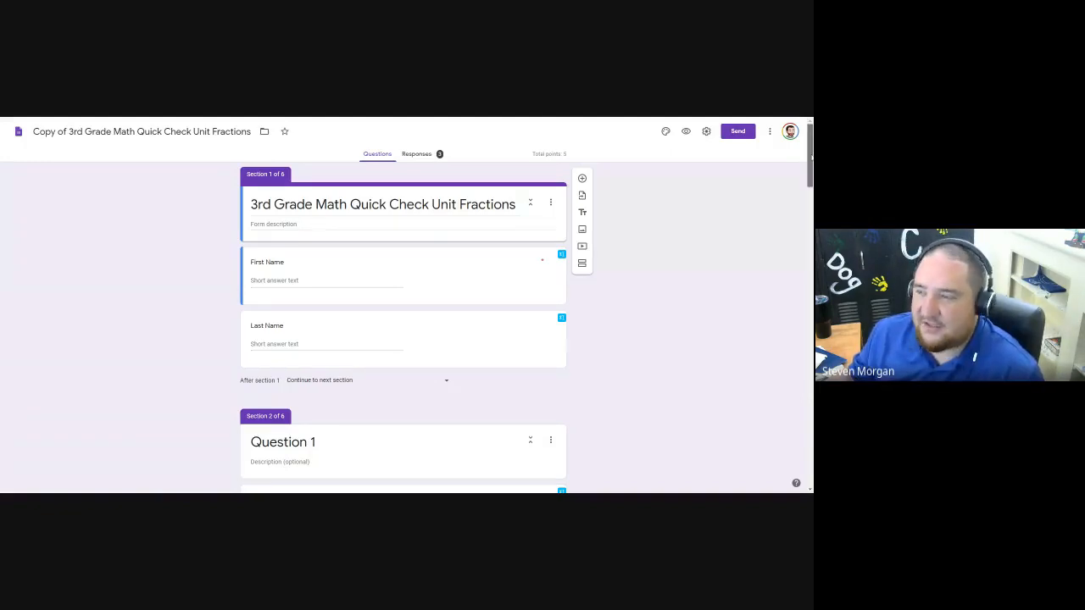
Step: Review the 3rd Grade Math Quick Check Unit Fractions form from the name fields through Question 5
drag(811, 158, 811, 201)
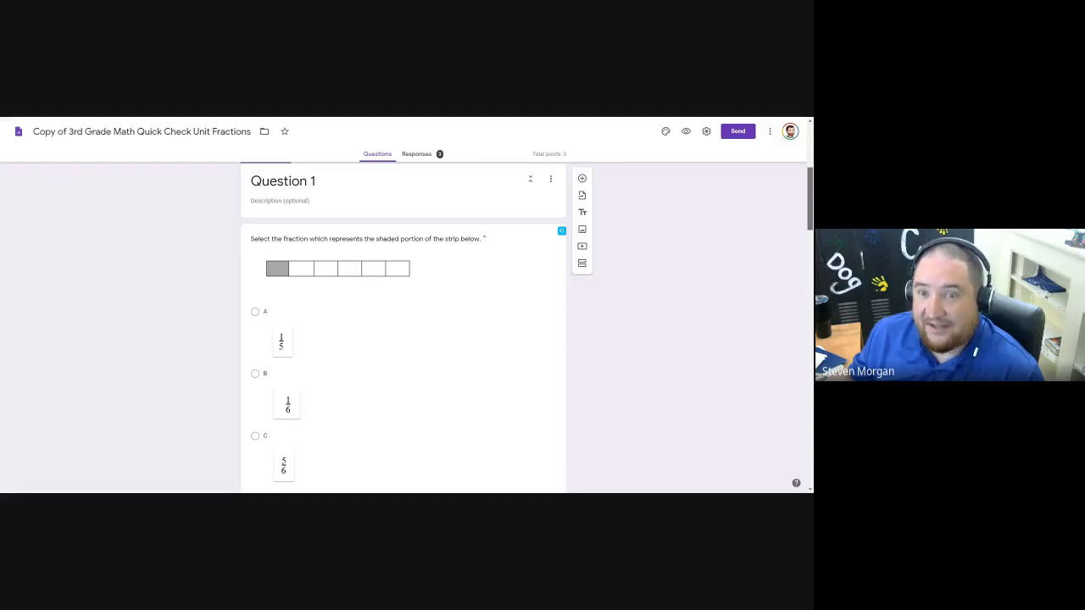
drag(811, 200, 811, 202)
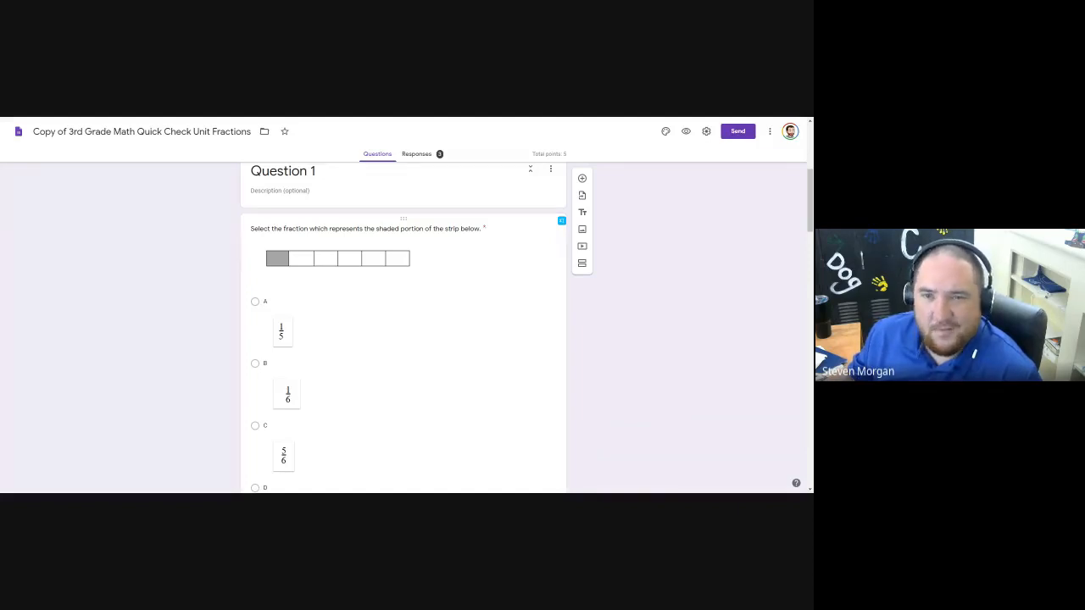
scroll(334, 259, down, 1)
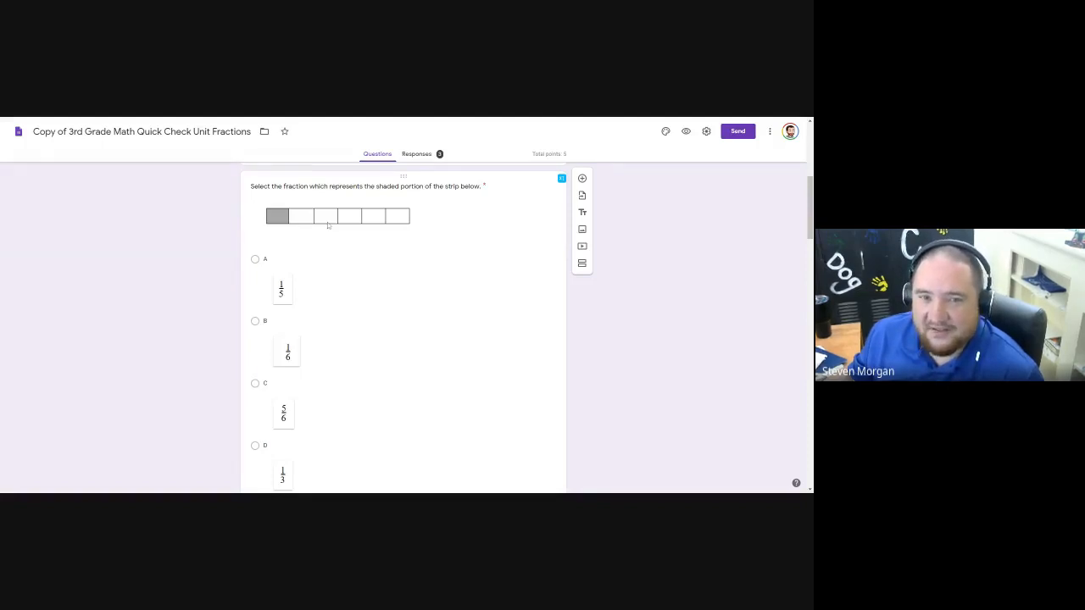
scroll(327, 222, down, 1)
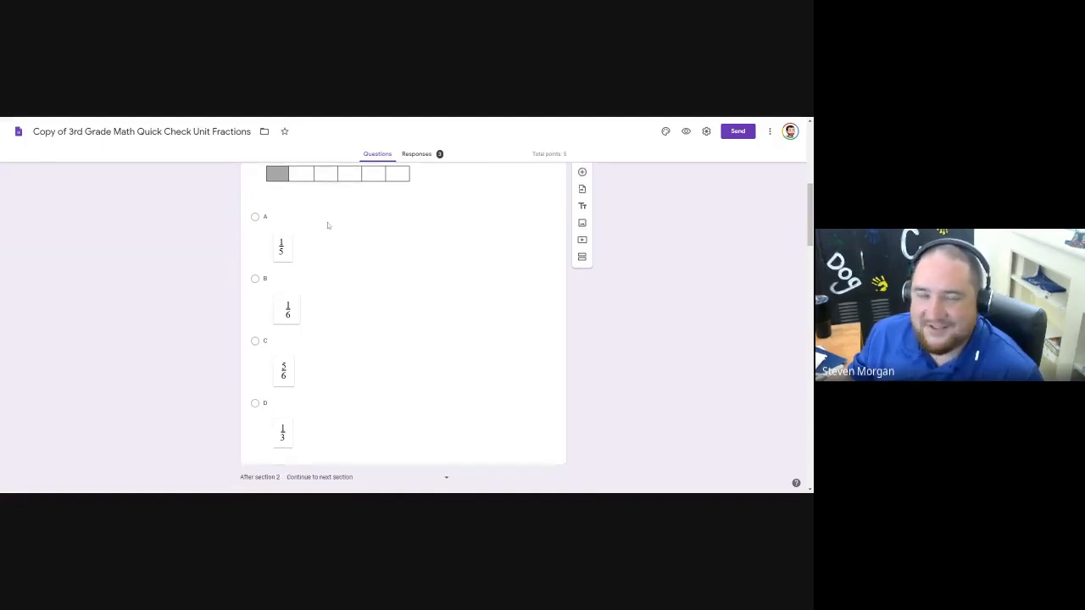
scroll(328, 222, up, 1)
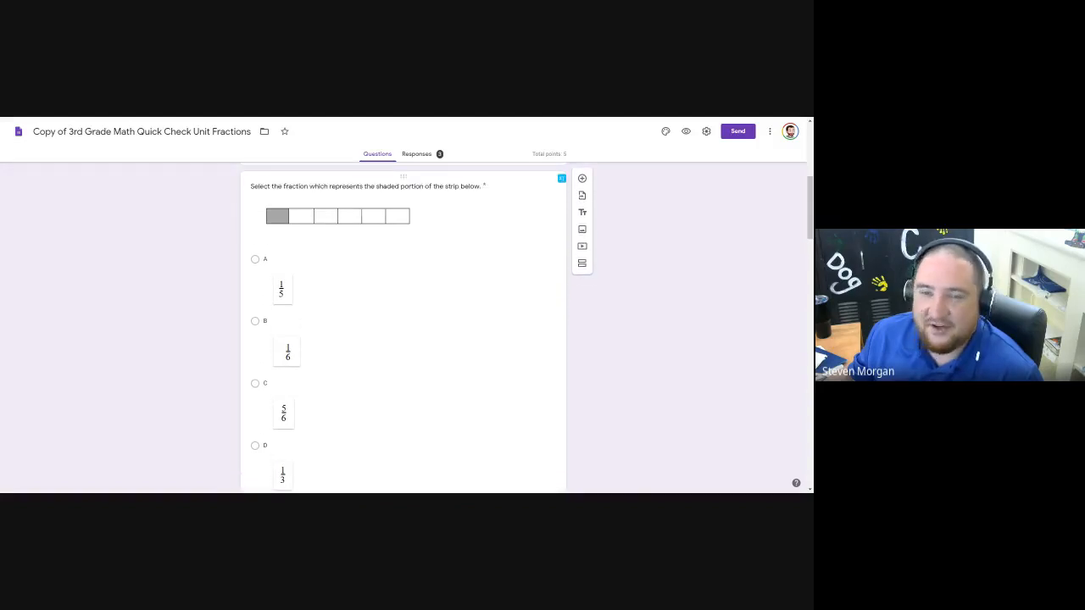
scroll(327, 222, down, 3)
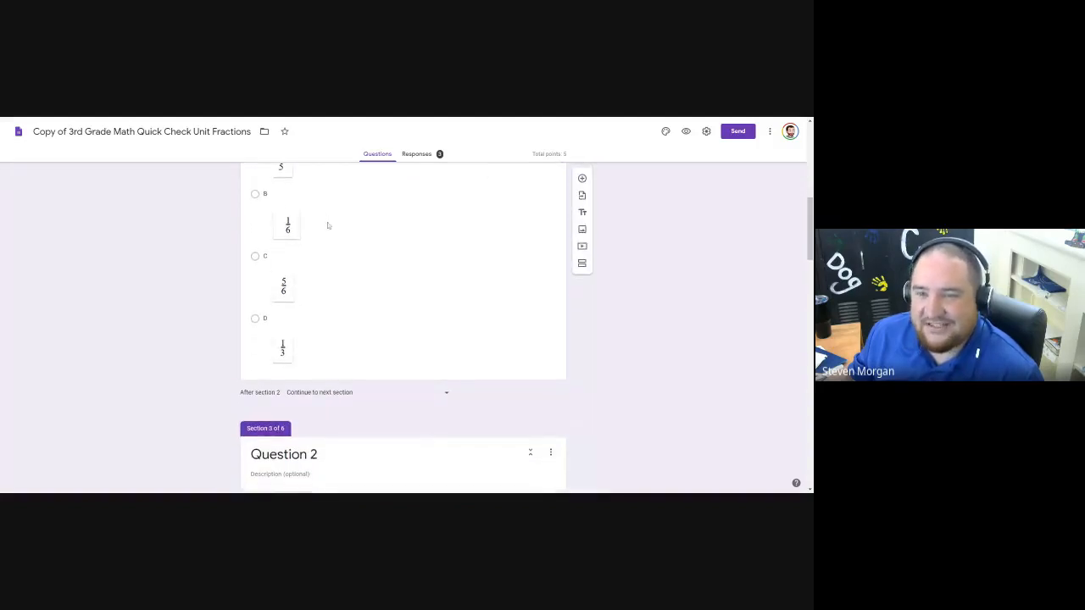
scroll(403, 326, up, 3)
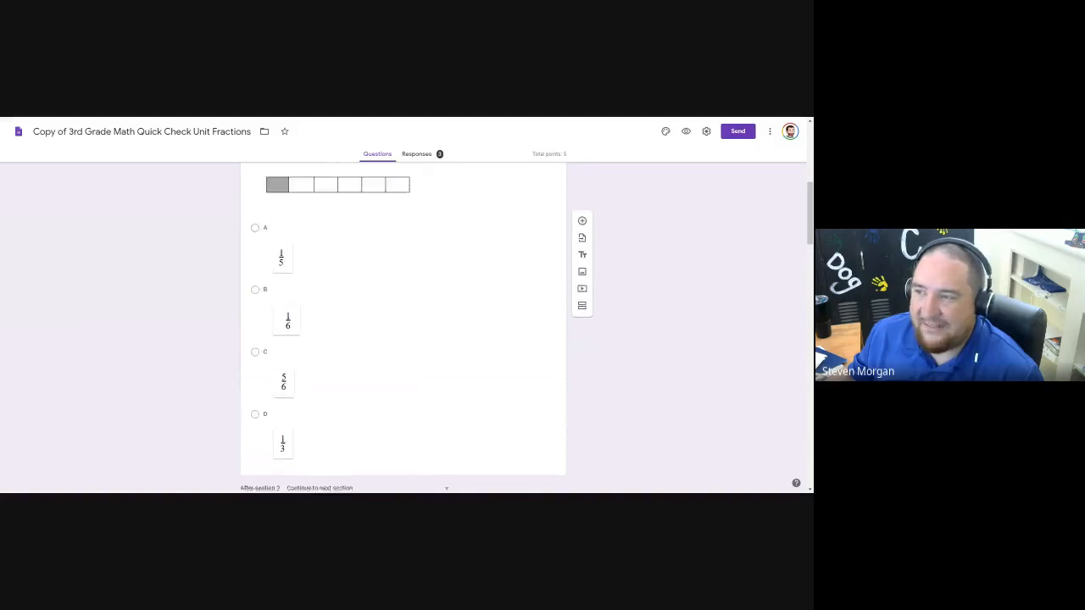
scroll(323, 258, down, 10)
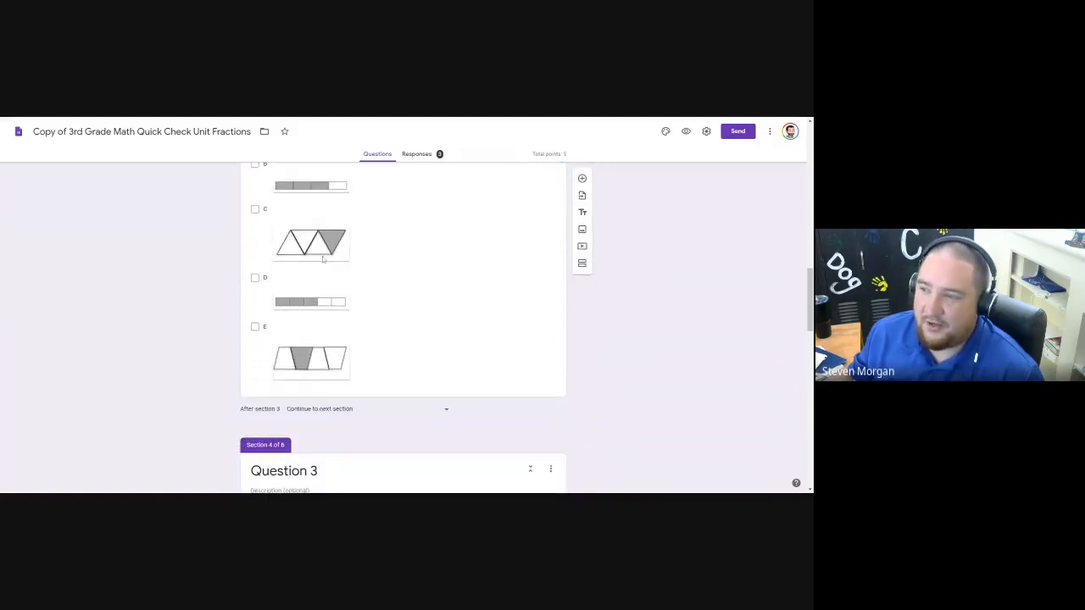
scroll(323, 259, down, 5)
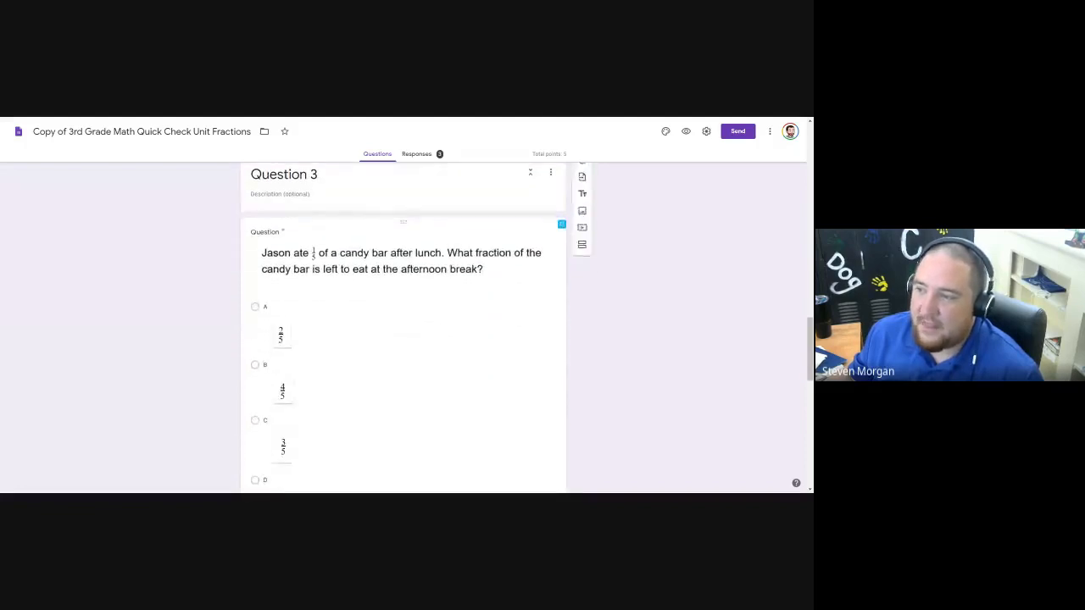
scroll(323, 259, down, 6)
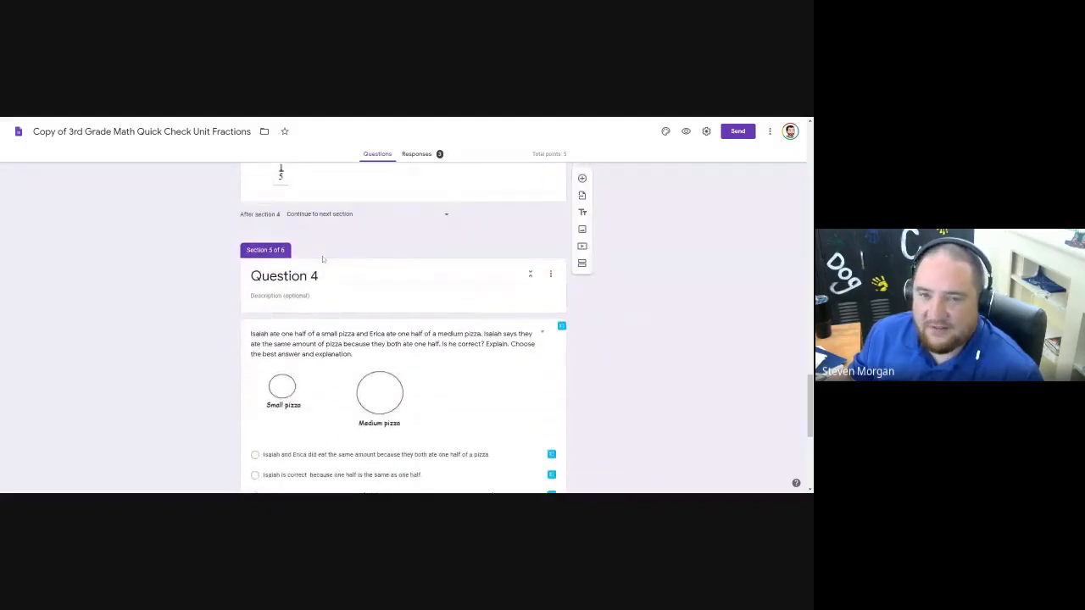
scroll(323, 258, down, 5)
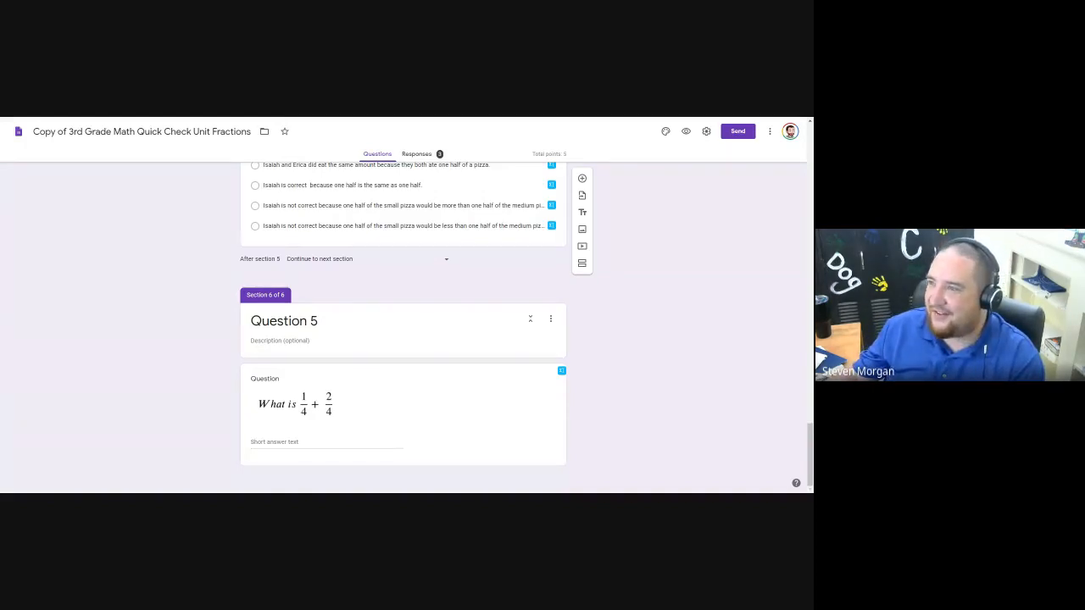
Step: Switch to My Drive in Google Drive and create a new blank Google Form there
key(ctrl+Tab)
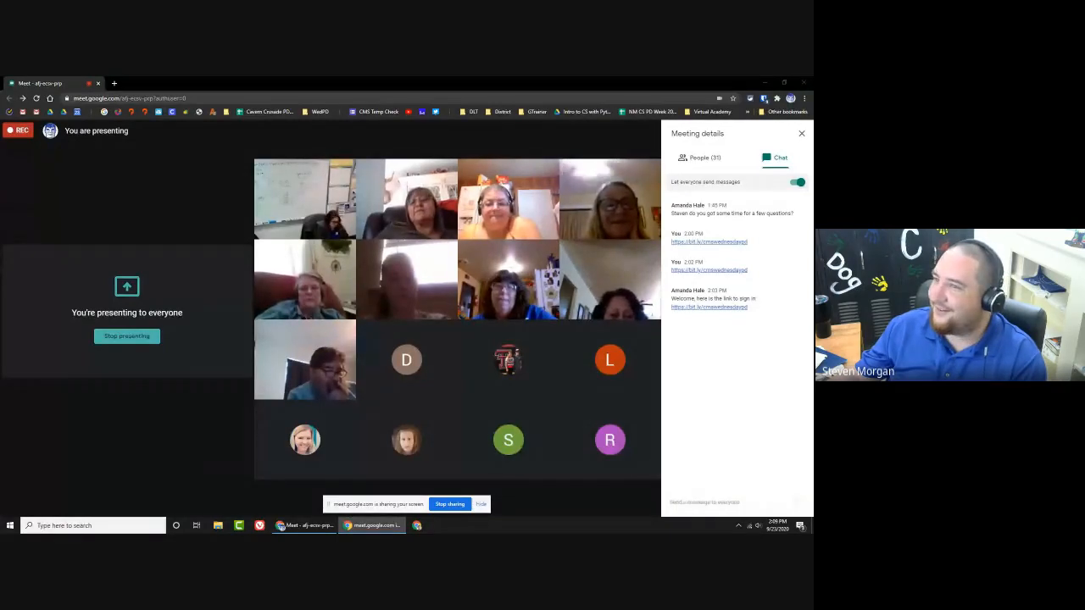
drag(811, 449, 627, 298)
double_click(631, 298)
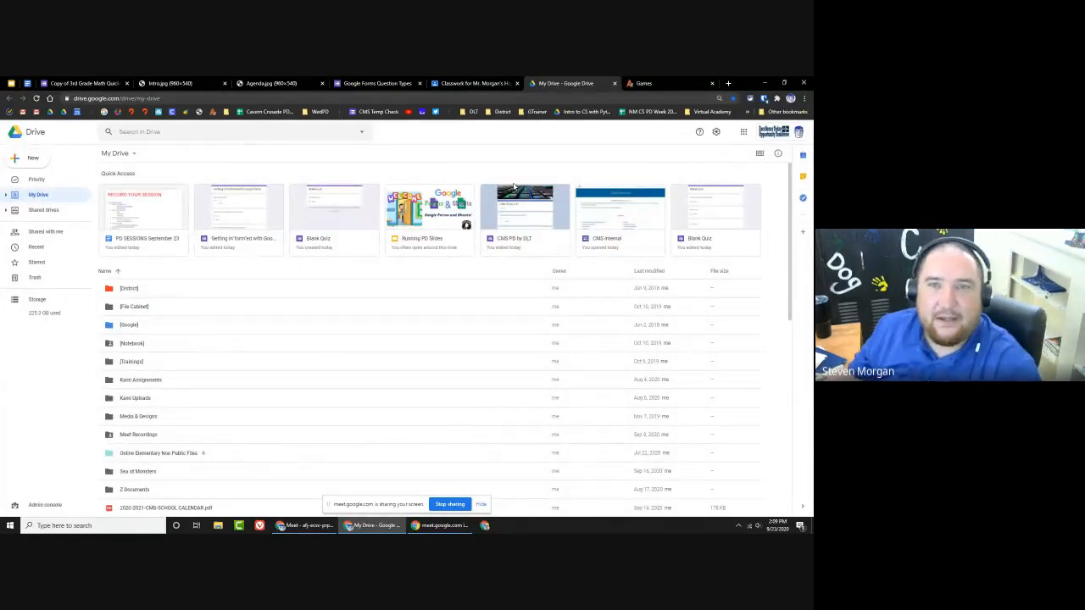
click(19, 162)
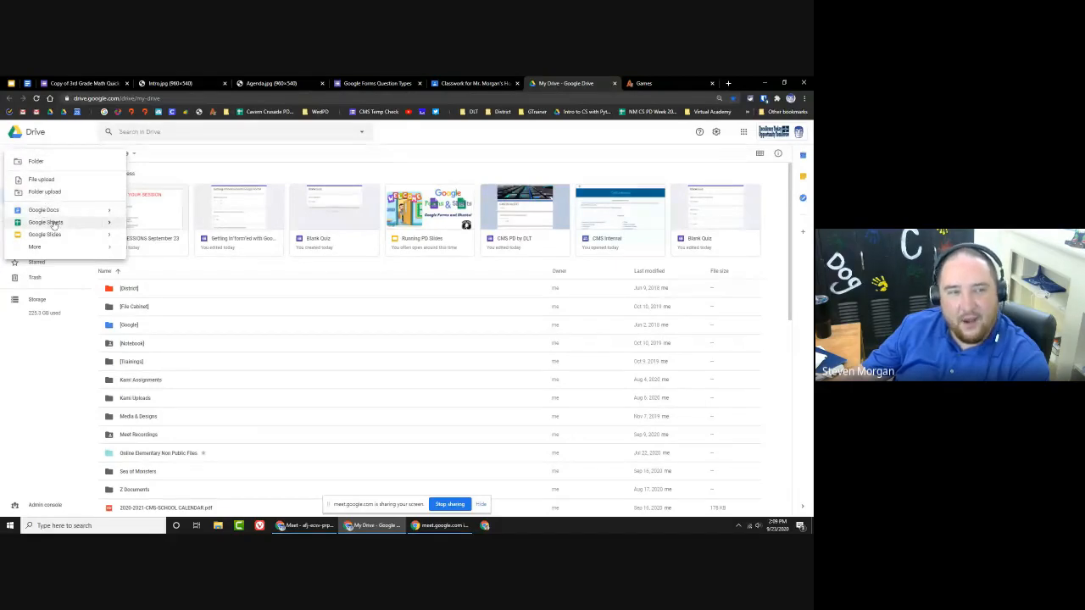
mouse_move(34, 250)
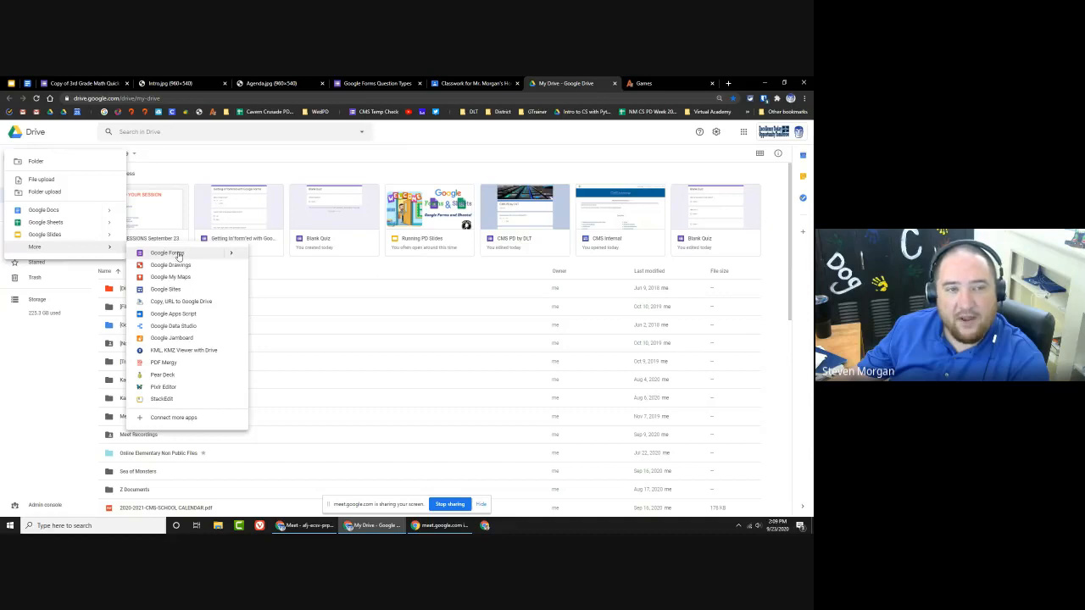
mouse_move(232, 256)
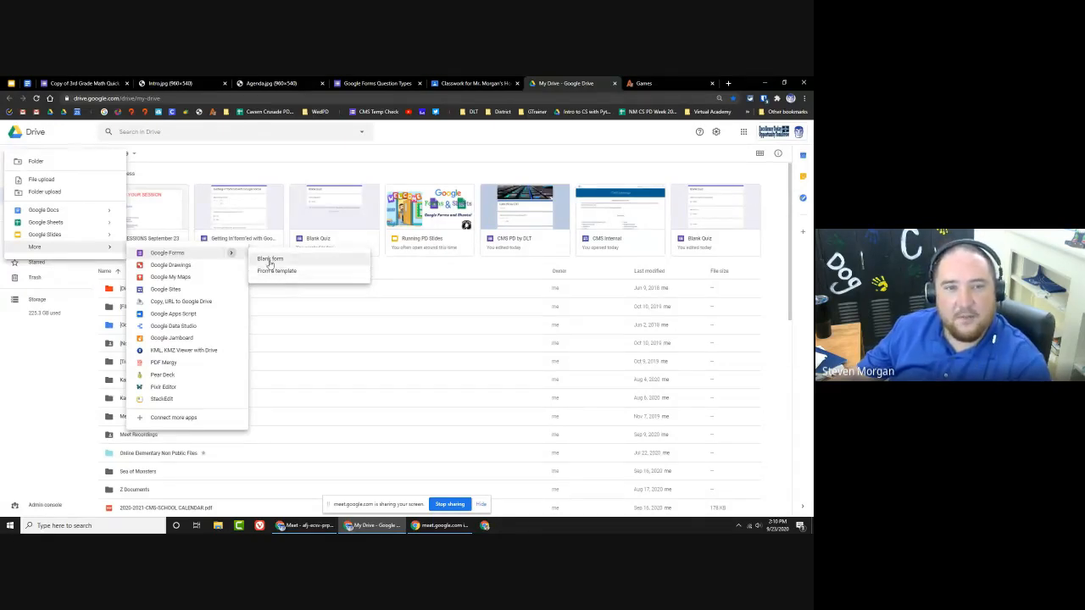
click(174, 254)
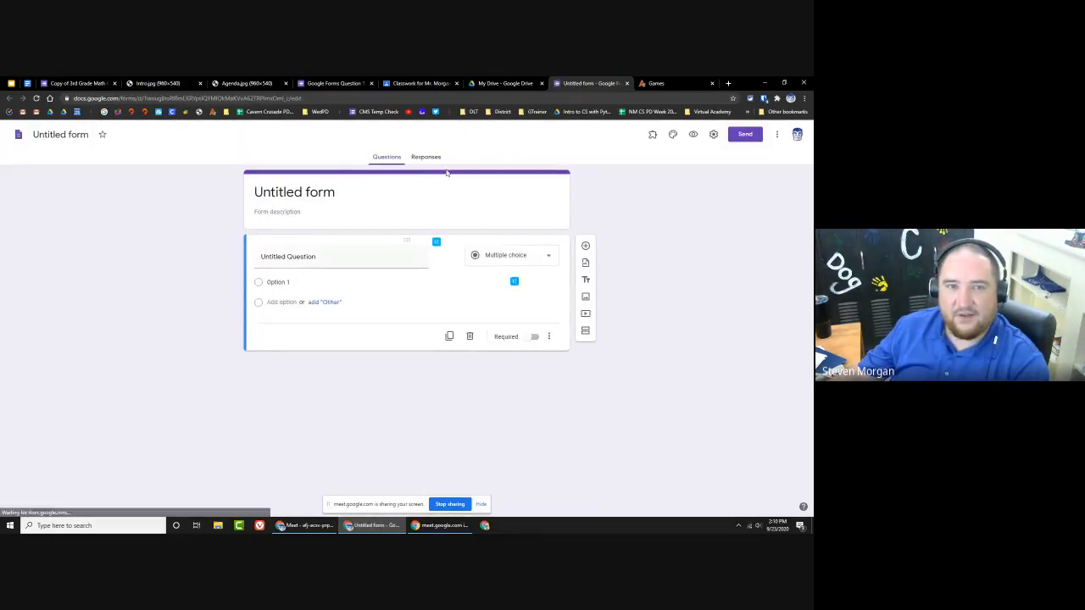
click(777, 137)
click(621, 253)
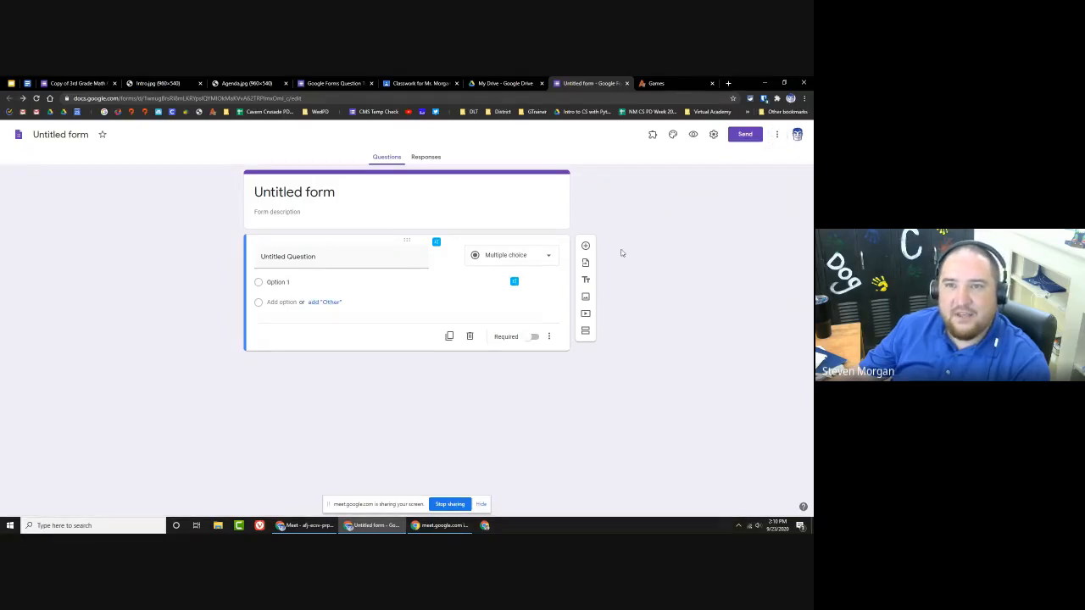
Step: Close the untitled form, open forms.google.com in a new browser tab and browse the recent forms
key(ctrl+w)
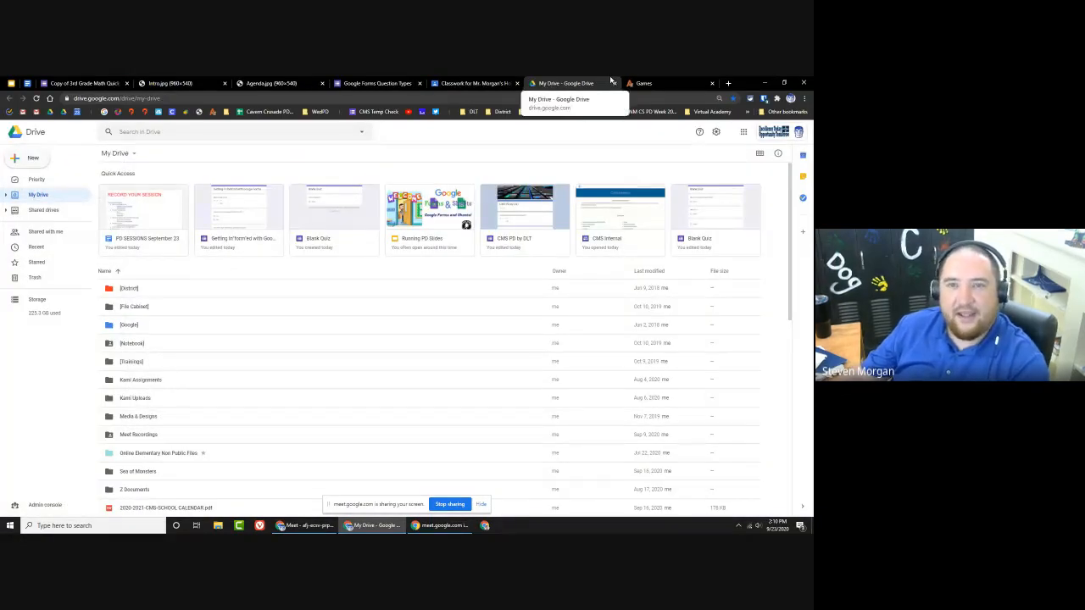
key(ctrl+t)
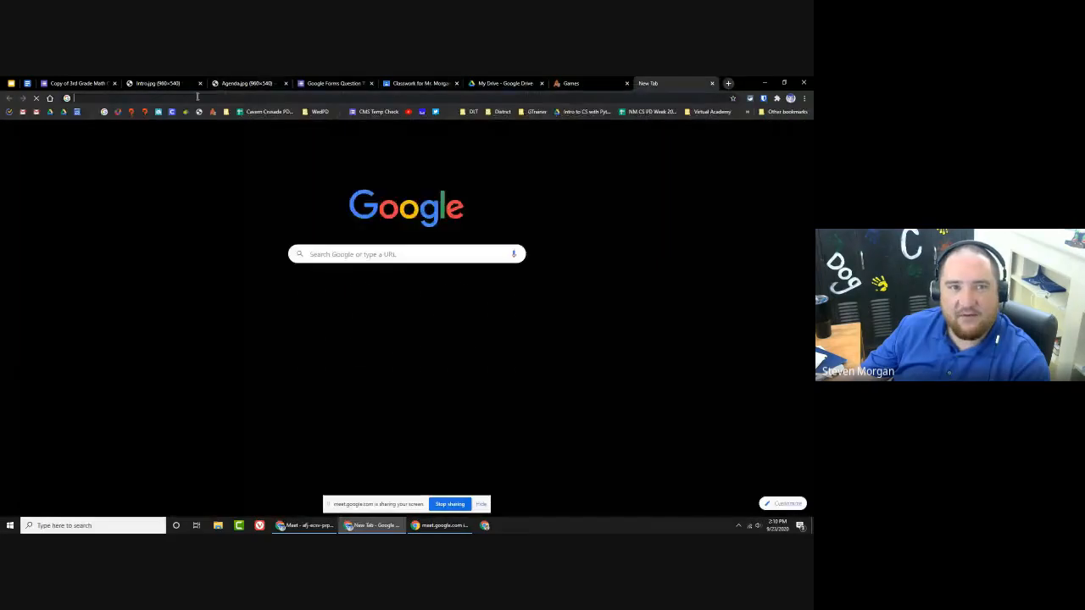
click(197, 97)
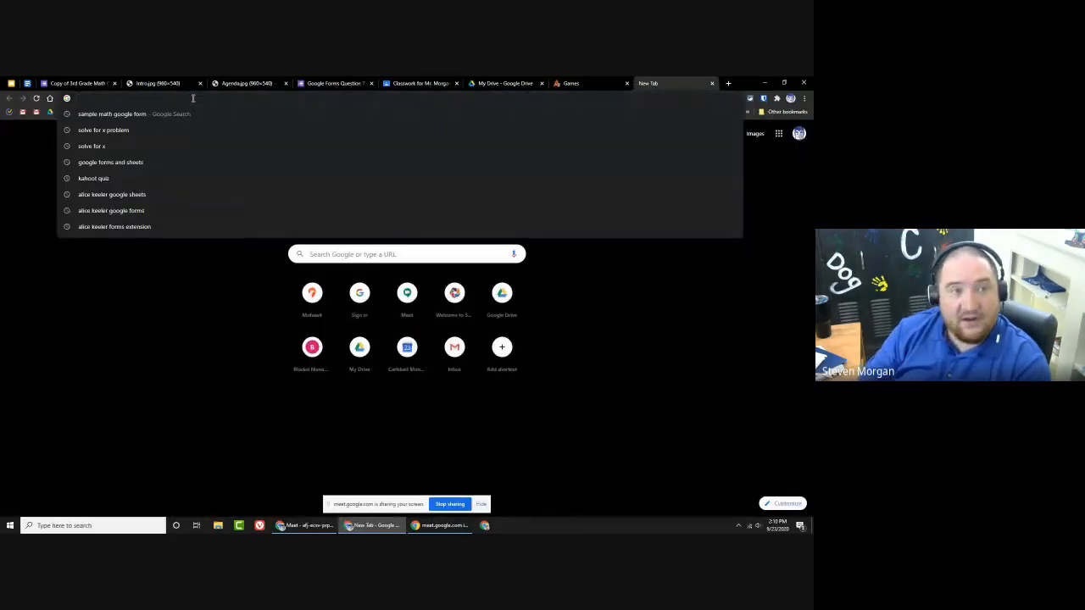
text(for)
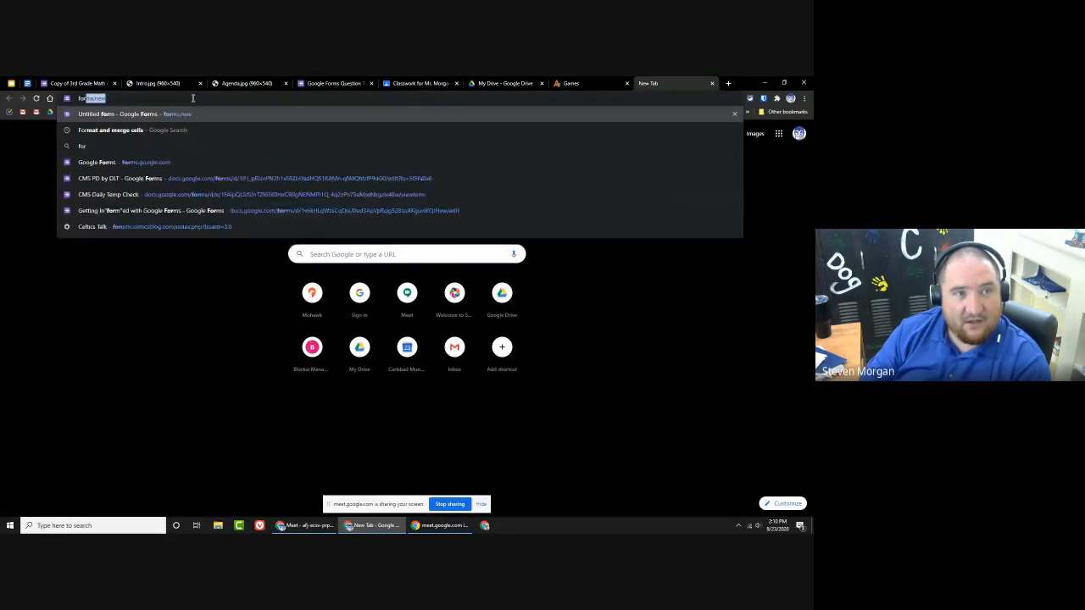
text(ms.google.co)
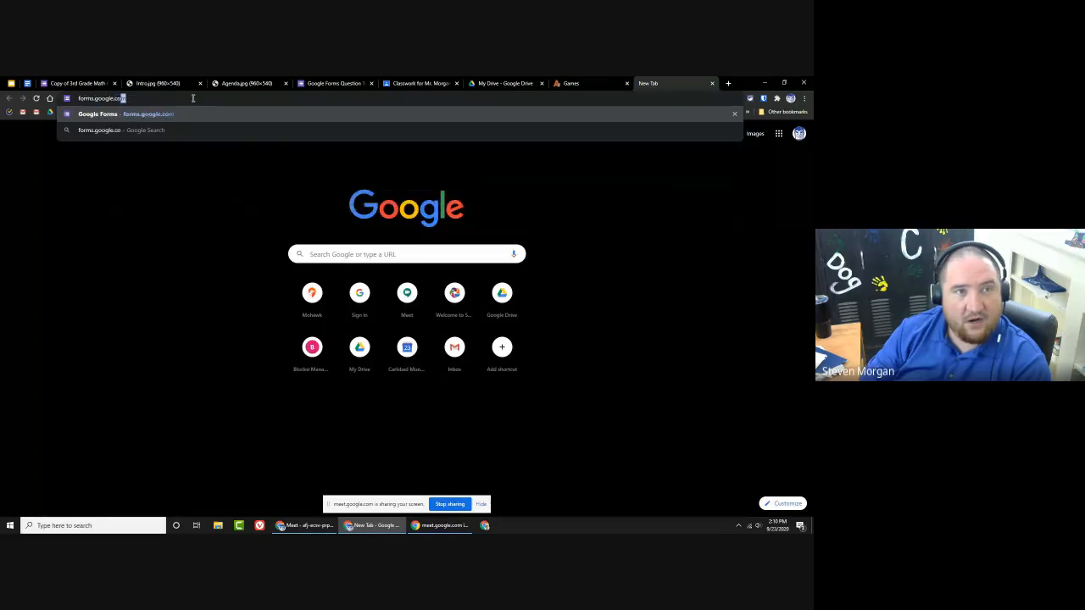
key(Return)
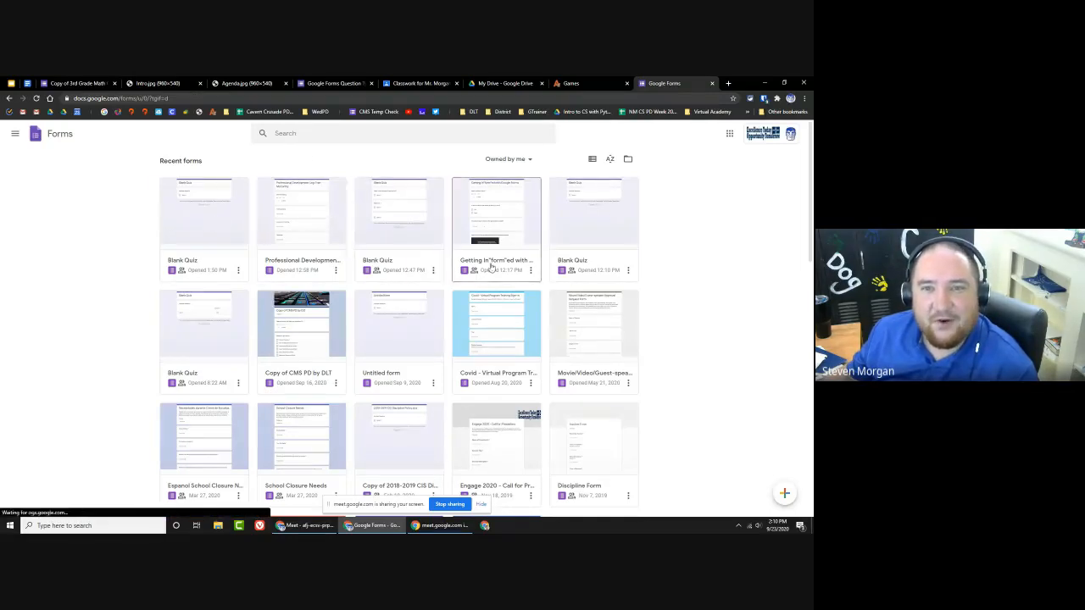
scroll(487, 268, down, 5)
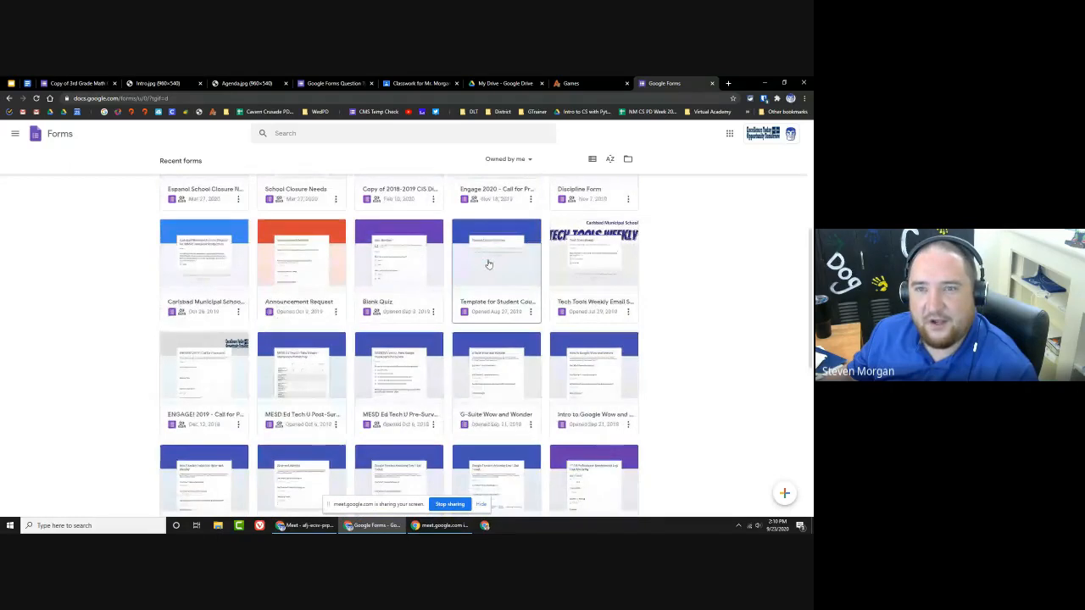
scroll(487, 266, down, 4)
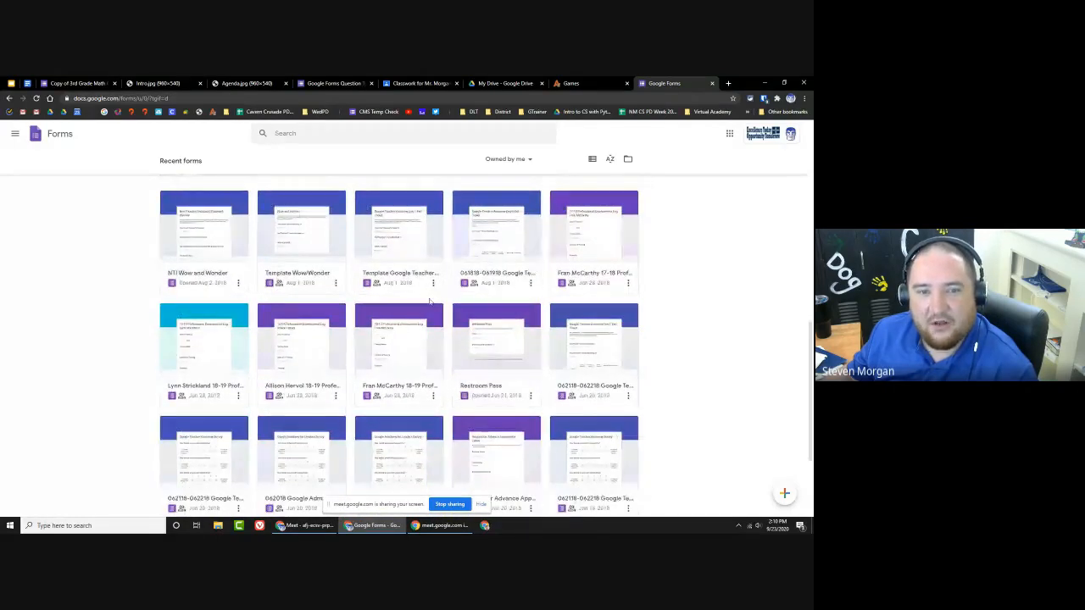
scroll(430, 298, down, 2)
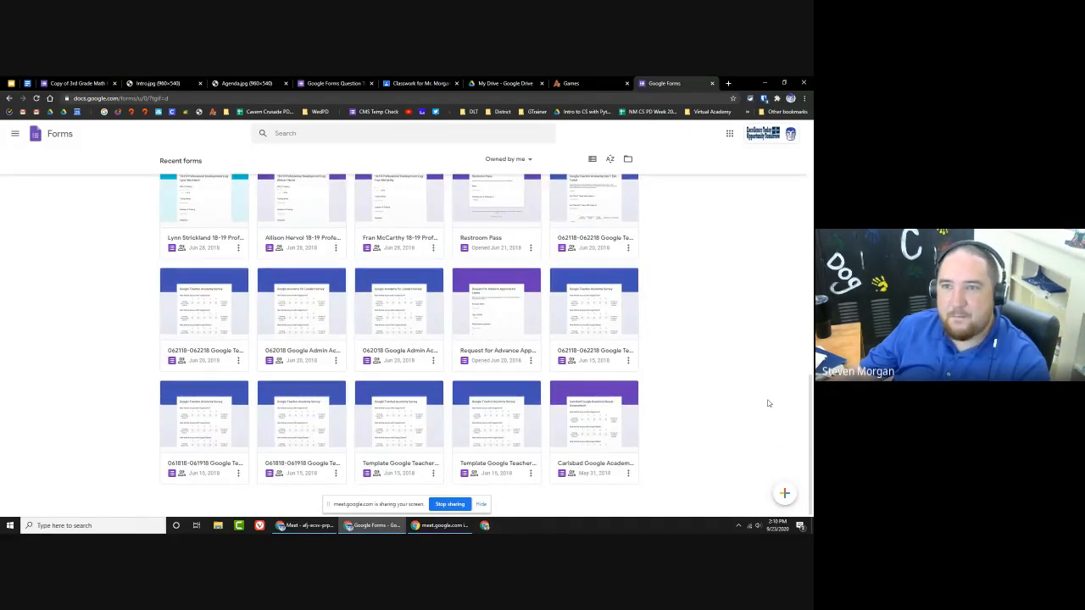
scroll(766, 403, up, 10)
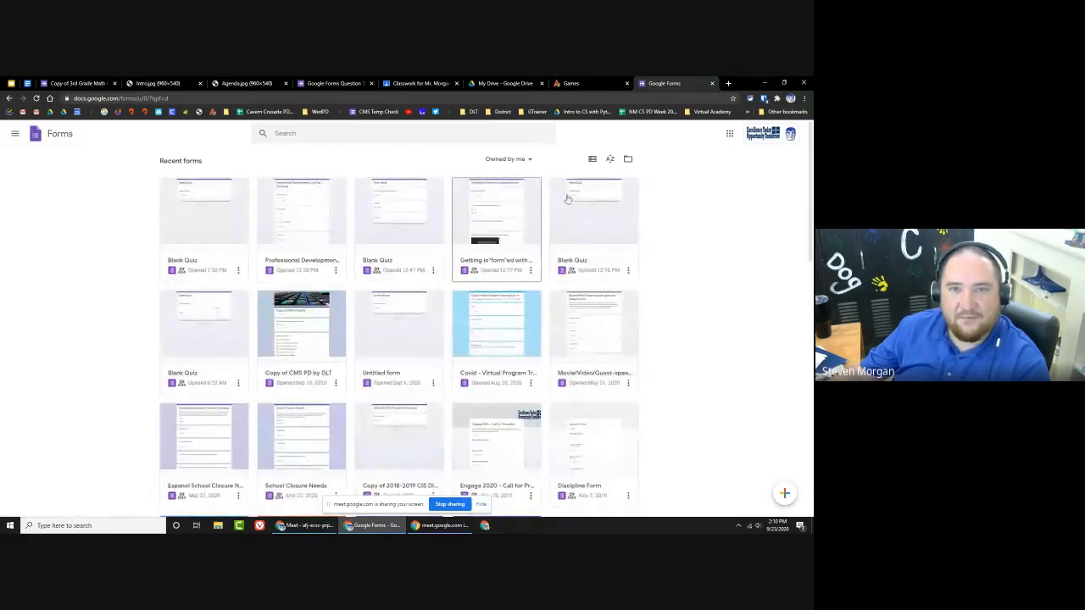
Step: Open Google Classroom from Google Forms and close the Google Forms and Games browser tabs
click(730, 135)
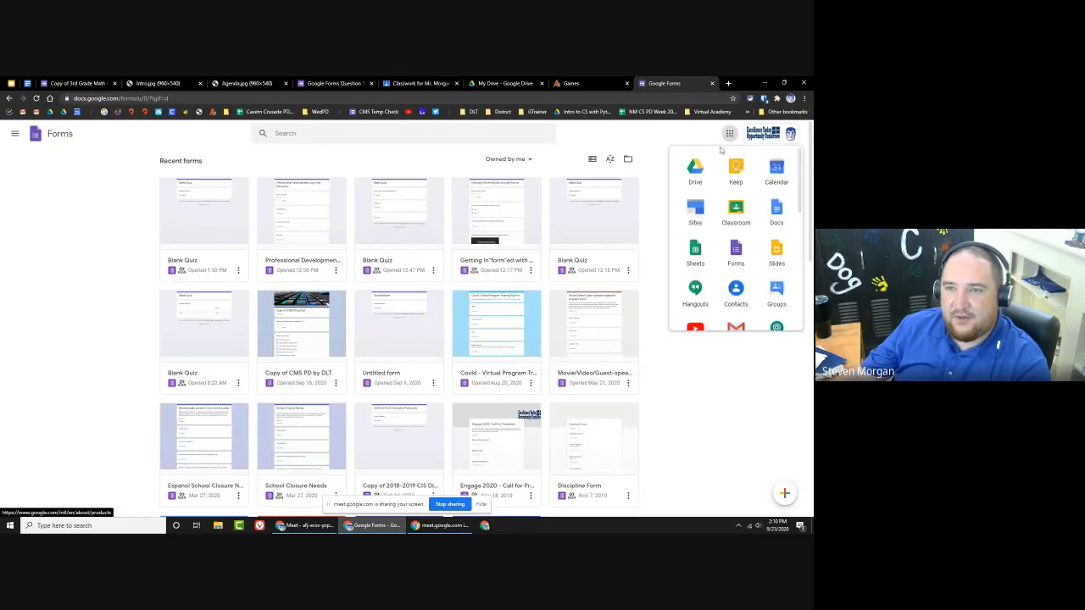
click(734, 214)
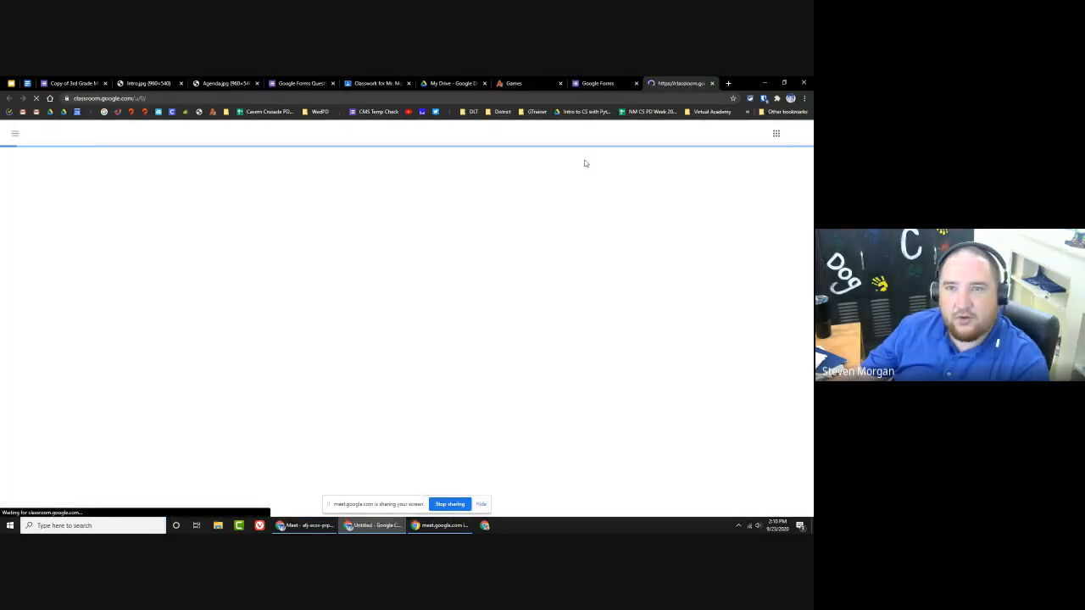
click(606, 83)
key(ctrl+w)
click(595, 82)
key(ctrl+w)
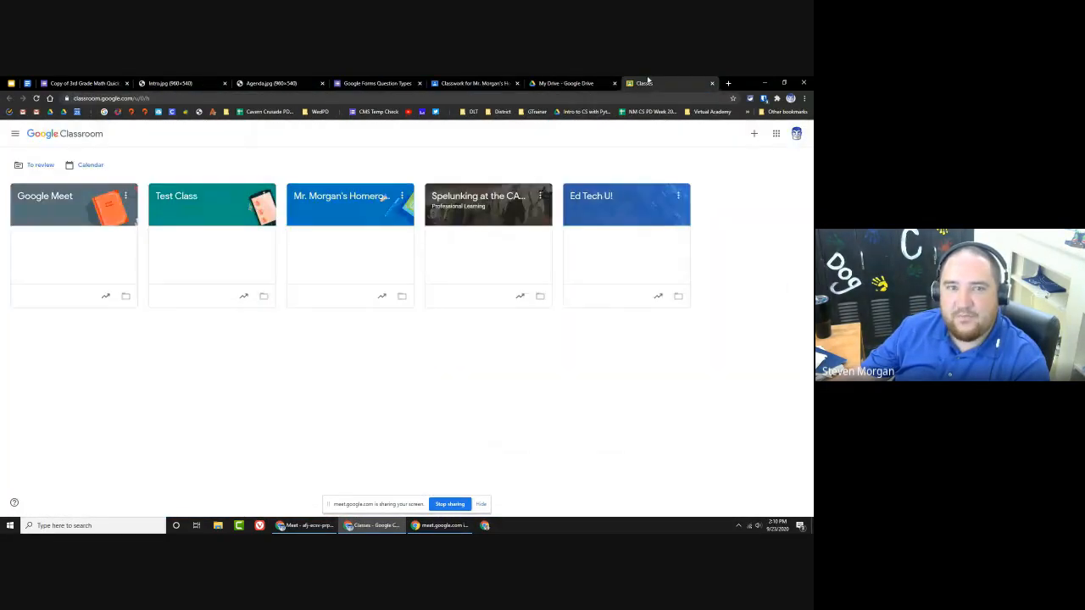
Step: Create a quiz assignment in the Homeroom class's classwork and open its attached Blank Quiz form
click(357, 197)
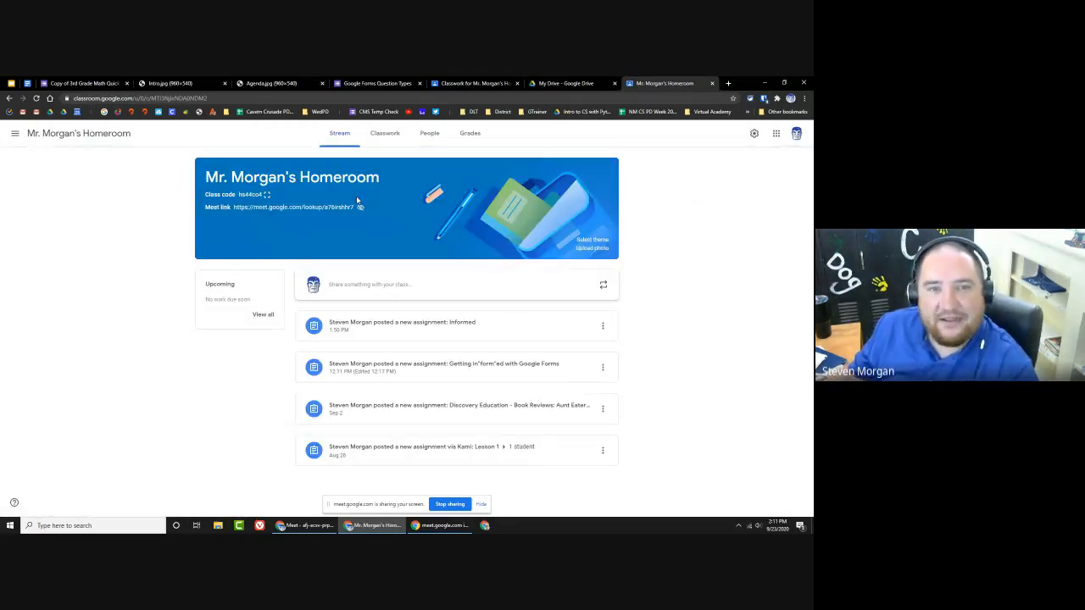
click(377, 142)
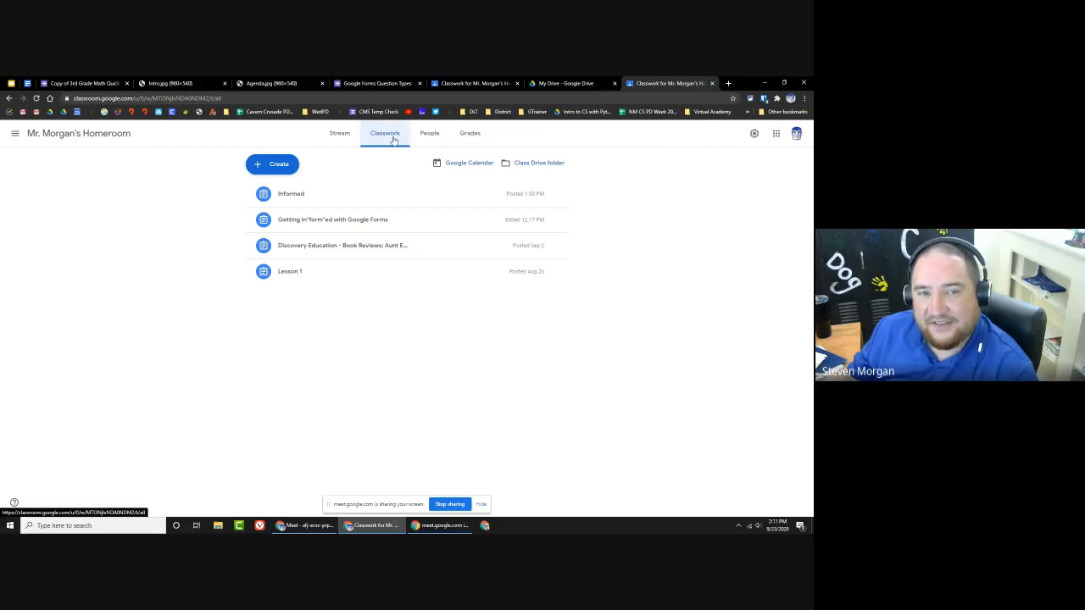
click(265, 165)
click(278, 233)
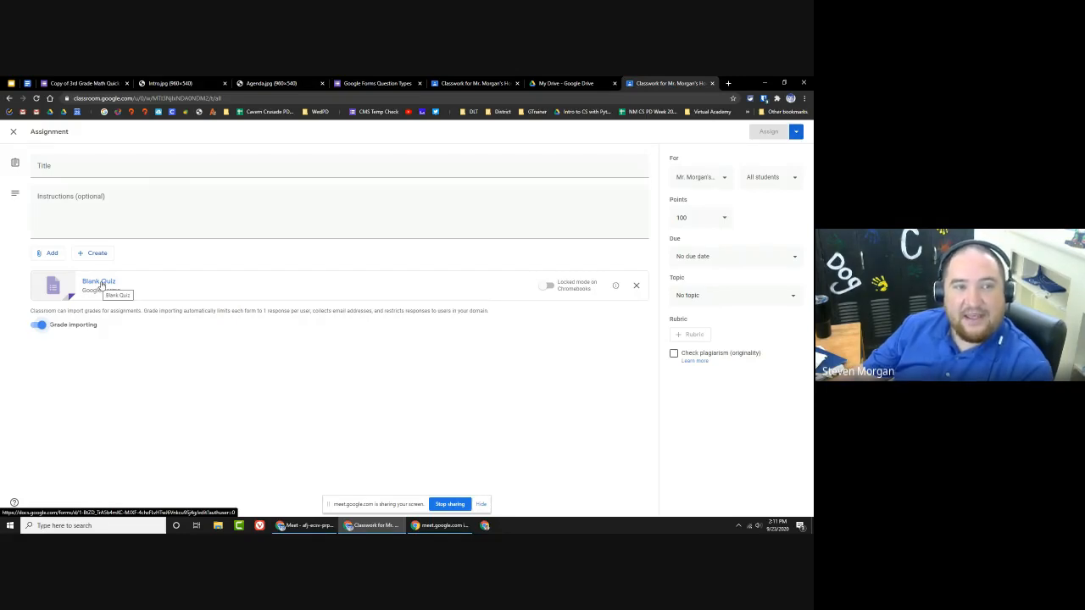
click(99, 281)
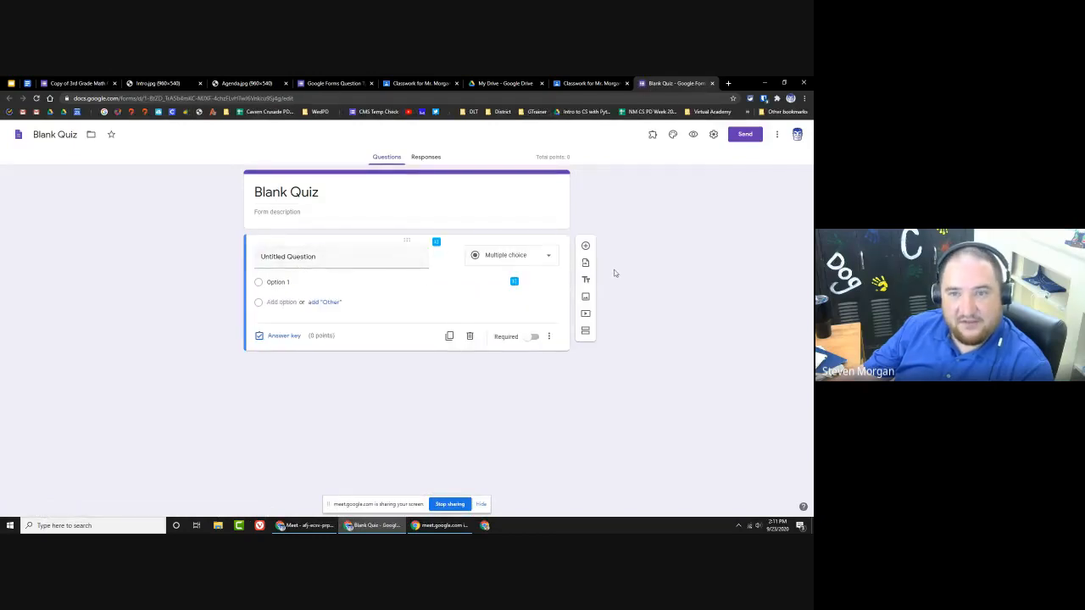
Step: Close the Blank Quiz form and create a new blank form by opening forms.new in a new browser tab
key(ctrl+w)
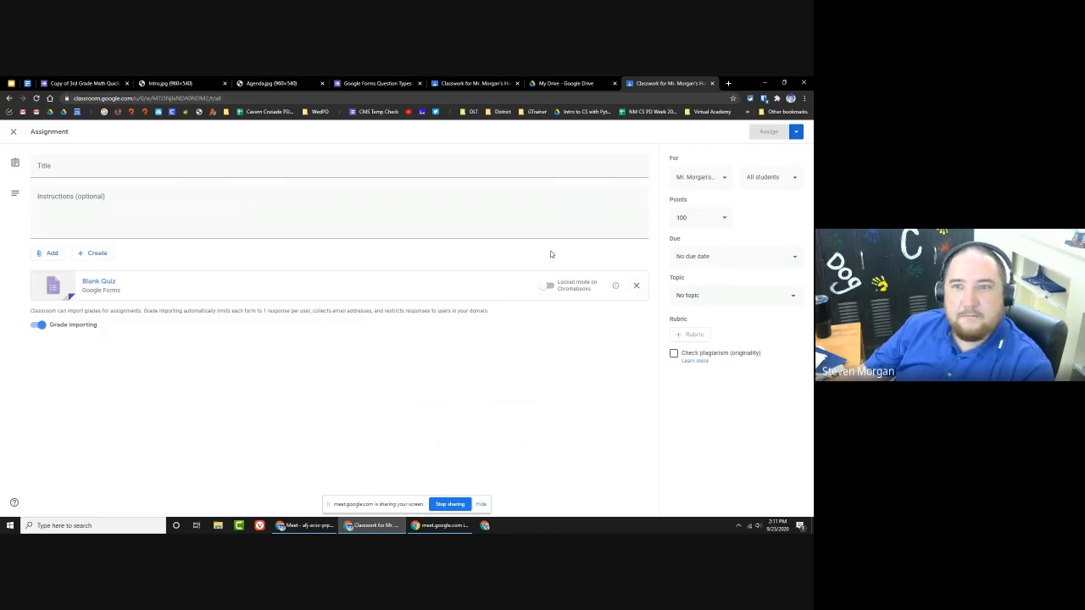
click(728, 84)
click(409, 99)
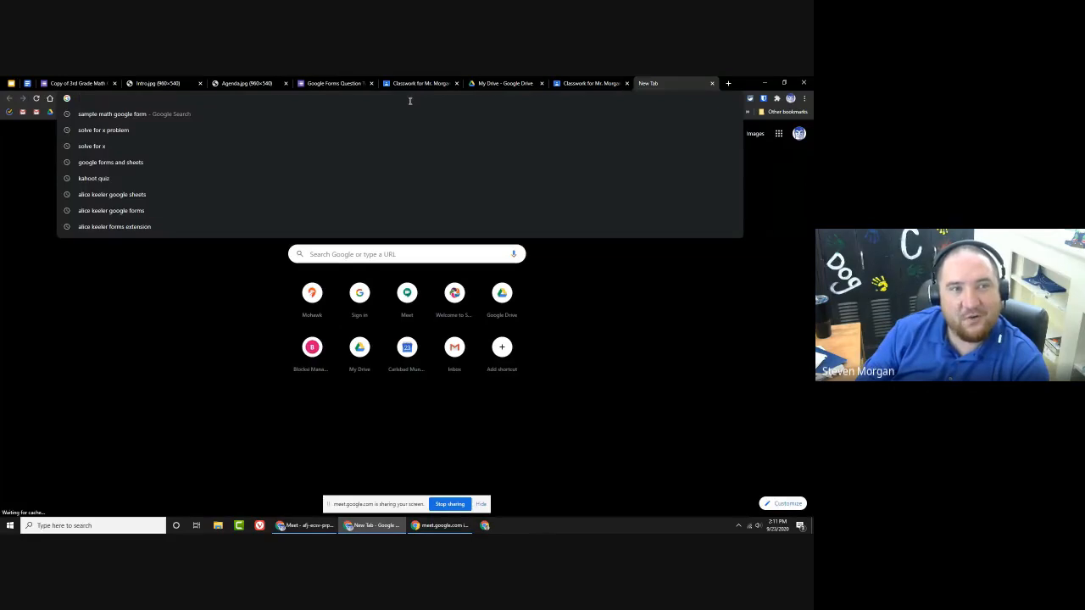
text(forms.)
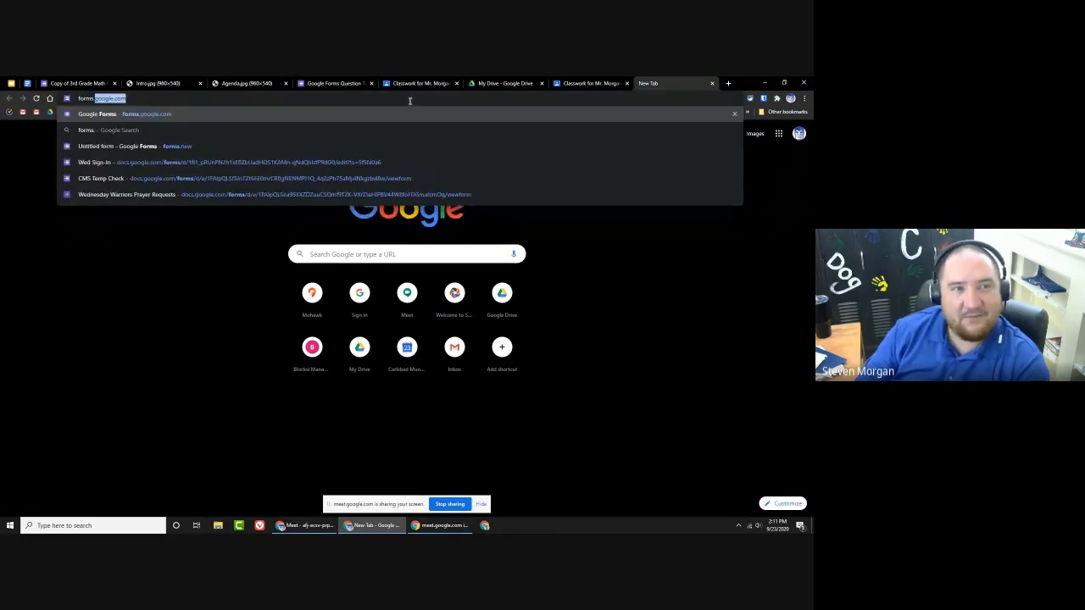
text(new)
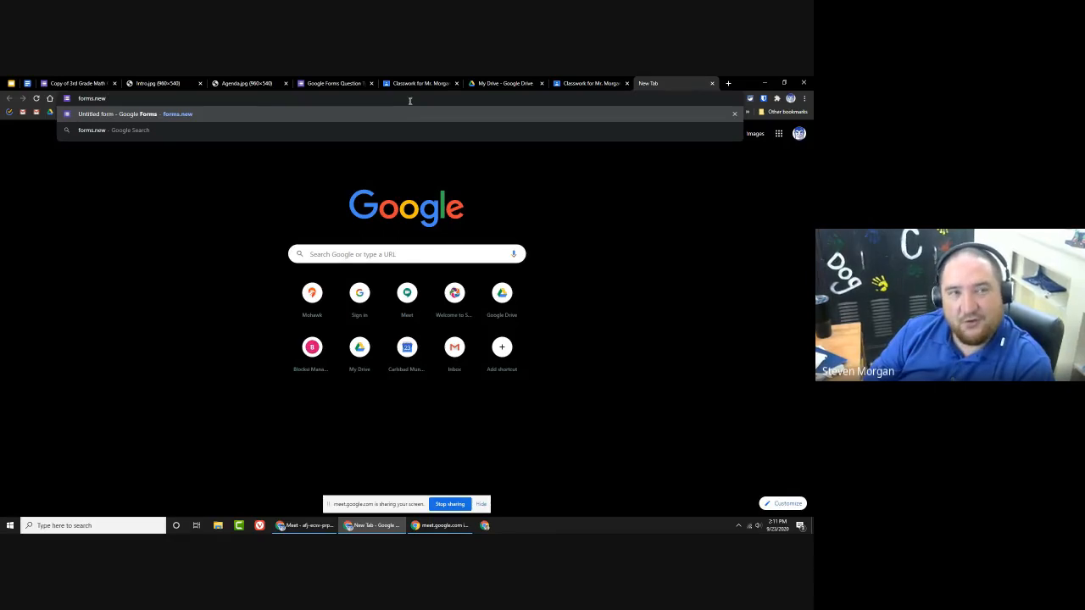
key(Return)
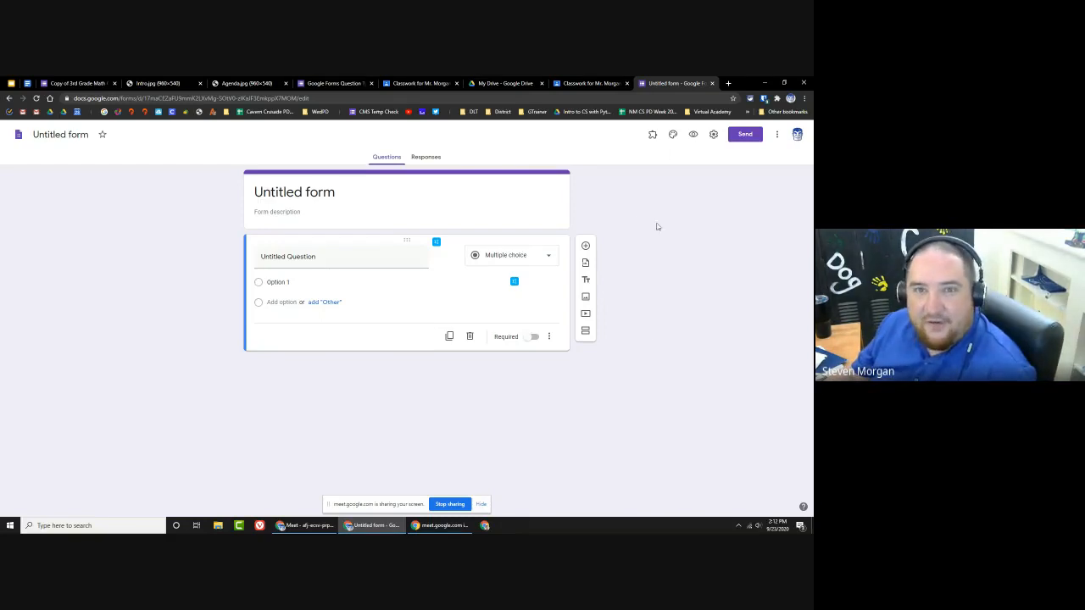
Step: Move the untitled form into its own browser window, close the window with the other tabs and maximize the form's window
drag(653, 82, 512, 180)
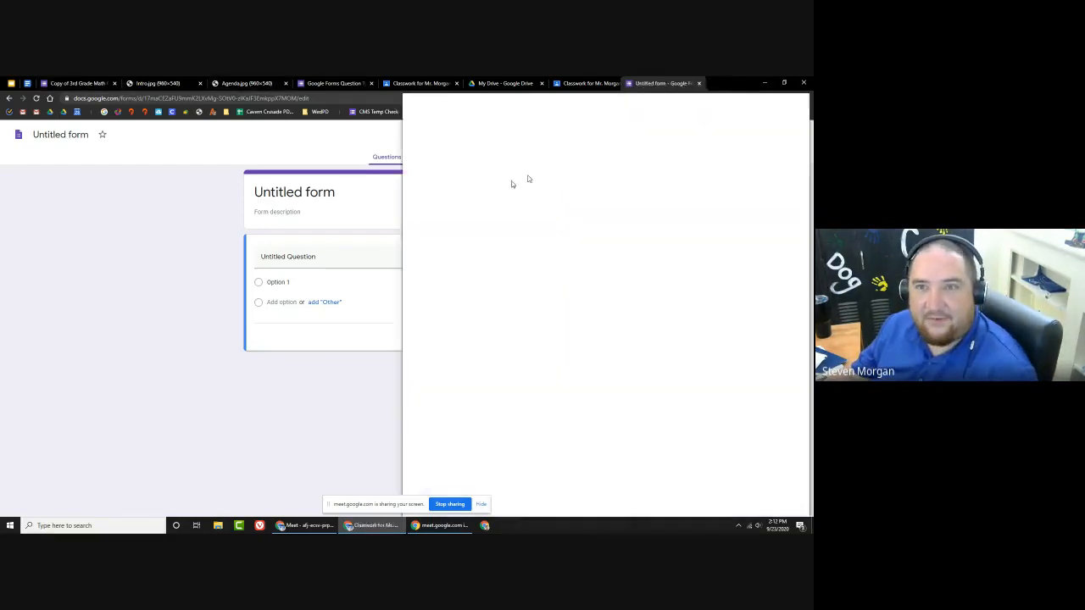
drag(635, 80, 812, 169)
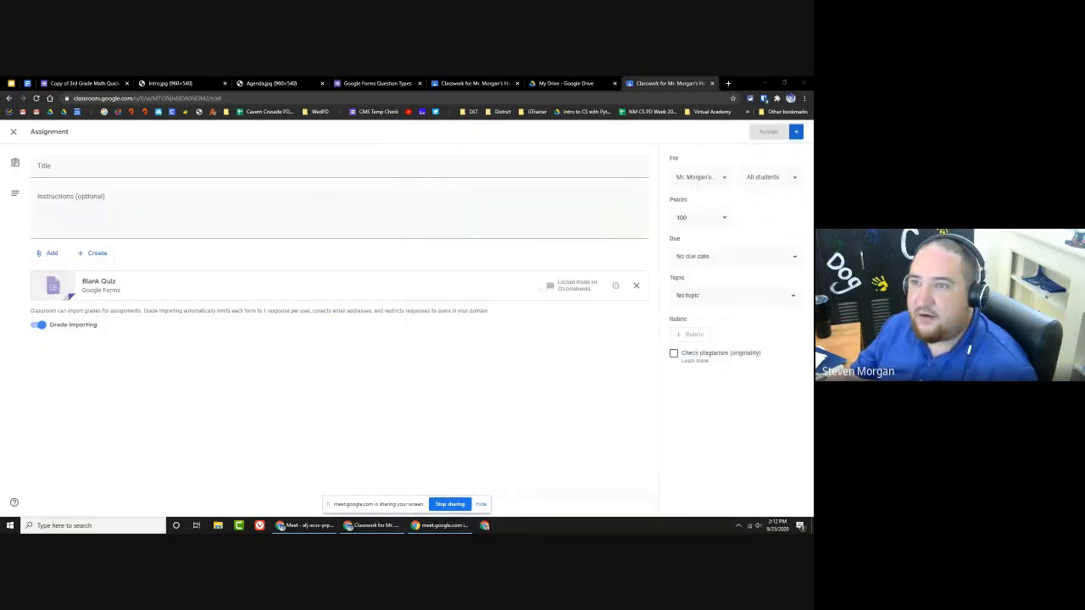
drag(811, 246, 503, 271)
click(803, 83)
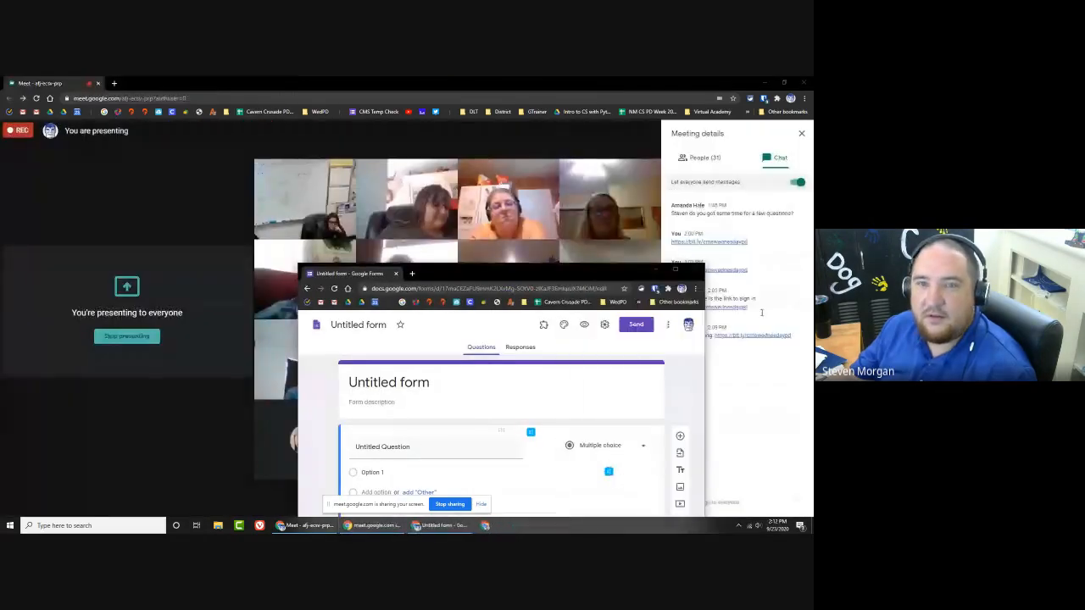
click(676, 272)
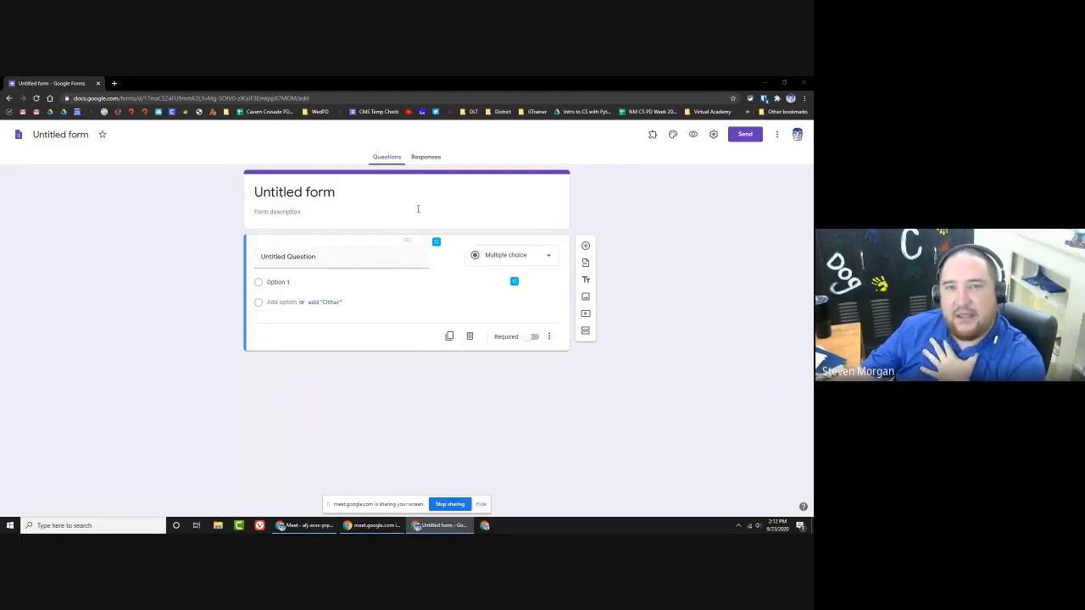
Step: Change the form's heading to "Title" and select the untitled question below it
click(336, 193)
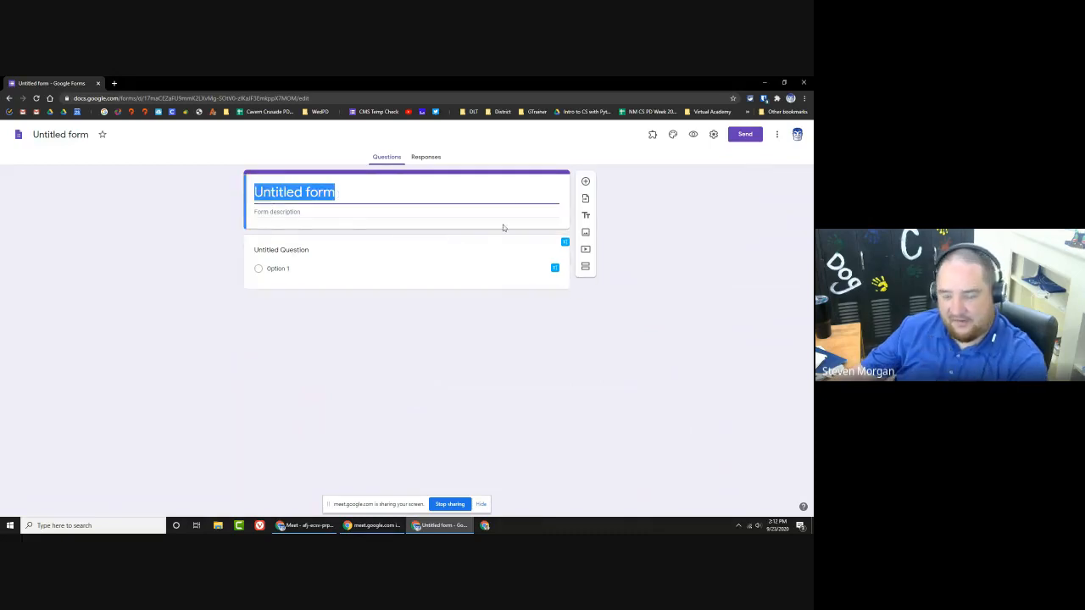
text(Title)
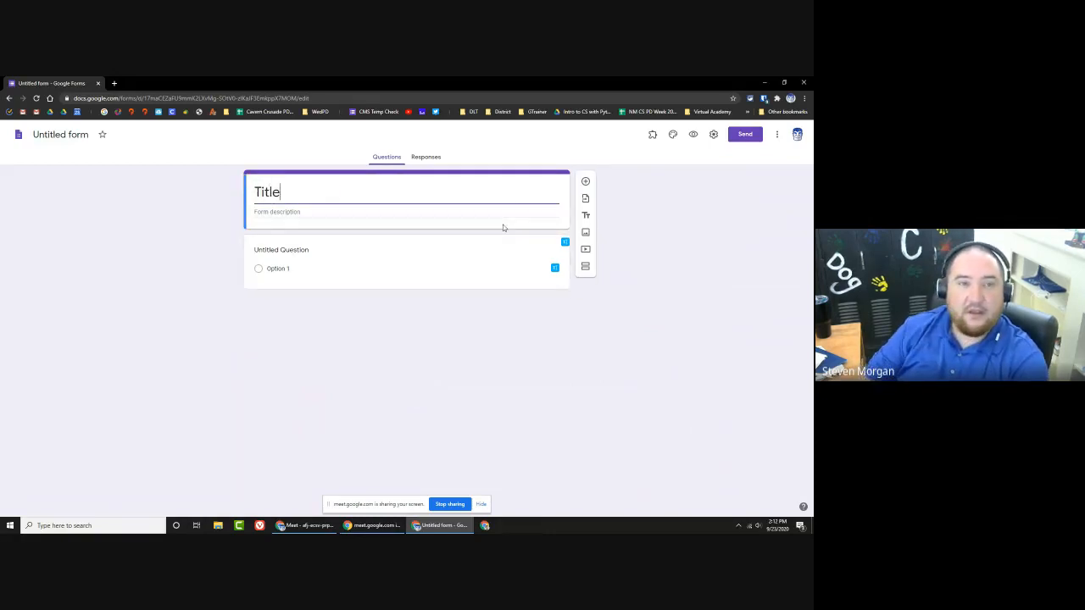
click(470, 269)
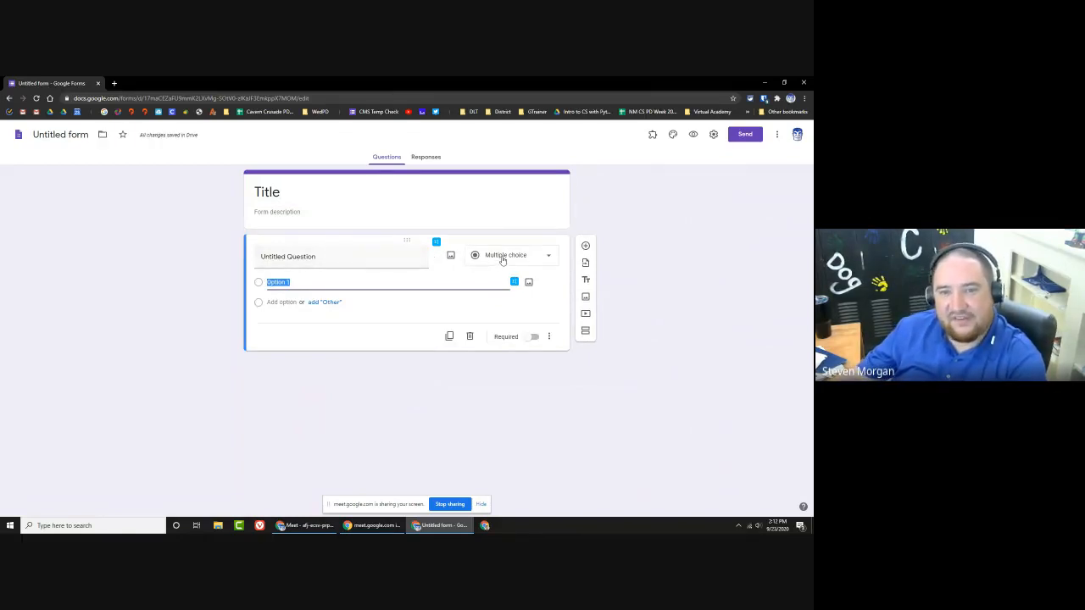
Step: Enter "What is your name?" as the question text so the form picks a matching answer type
click(501, 258)
click(291, 256)
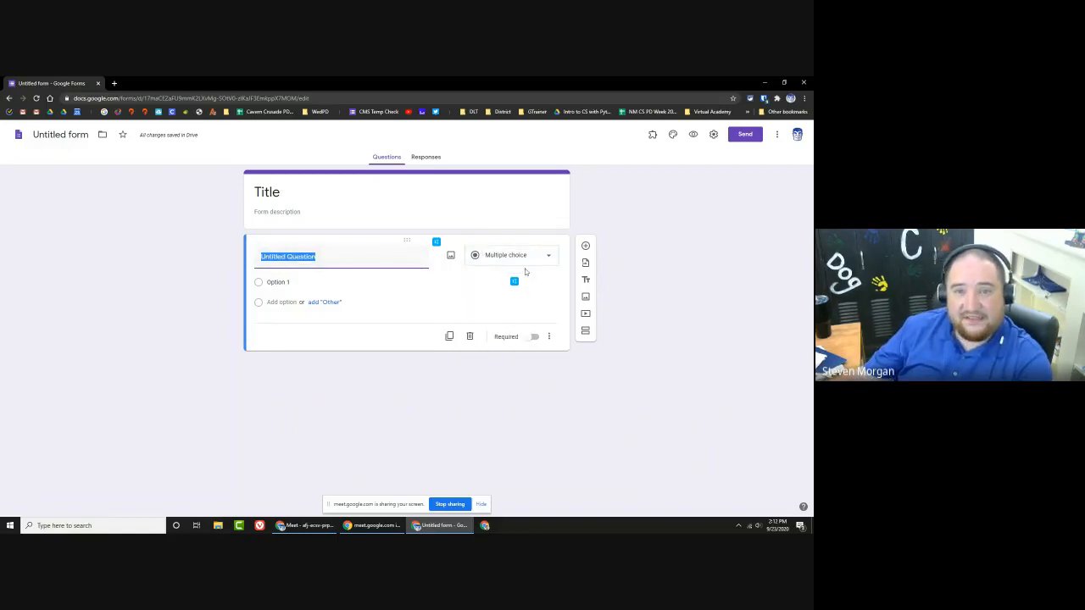
triple_click(308, 262)
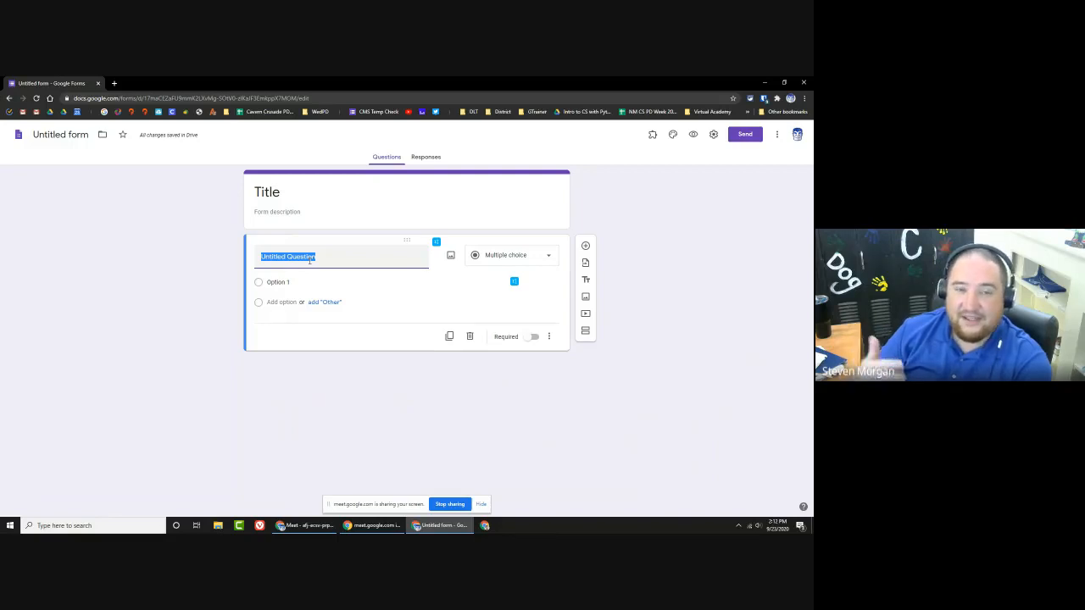
text(Wh)
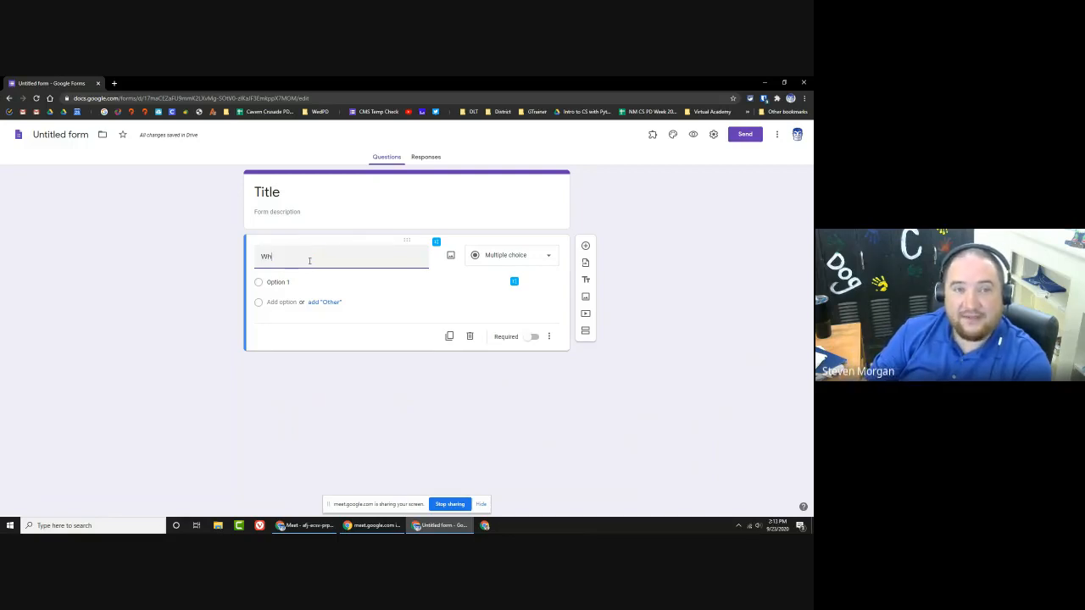
text(at is your name?)
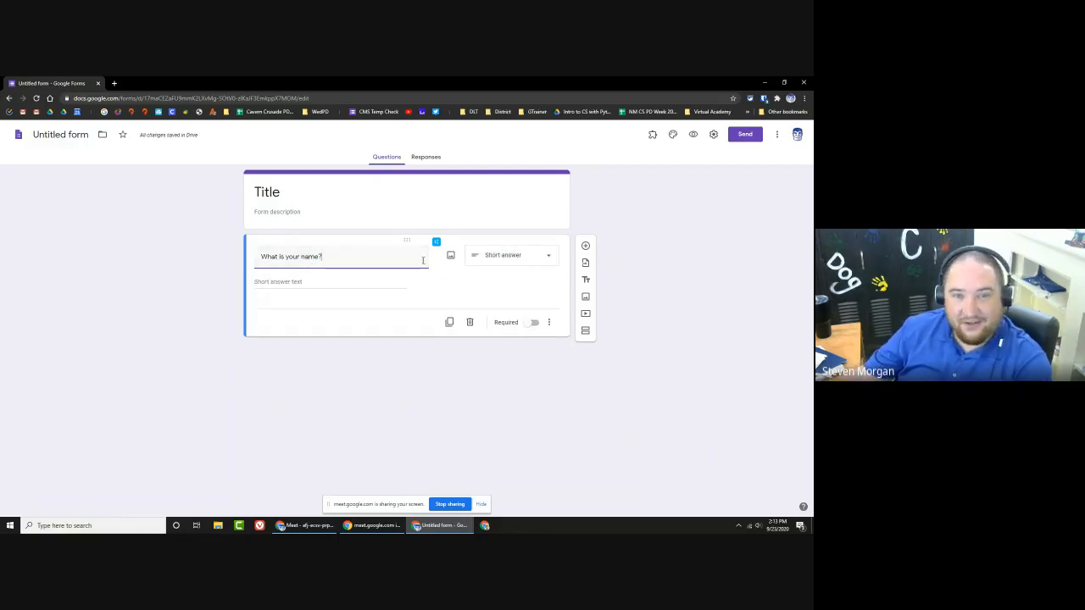
Step: Replace the question text with "True or False:" and add all the suggested answer options
drag(358, 257, 240, 259)
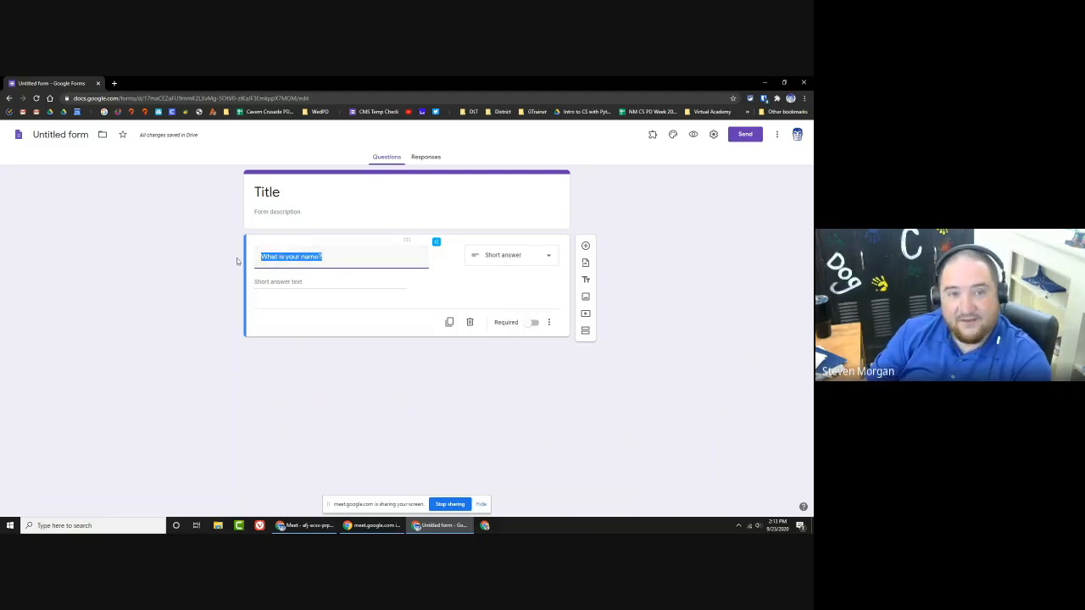
text(True or )
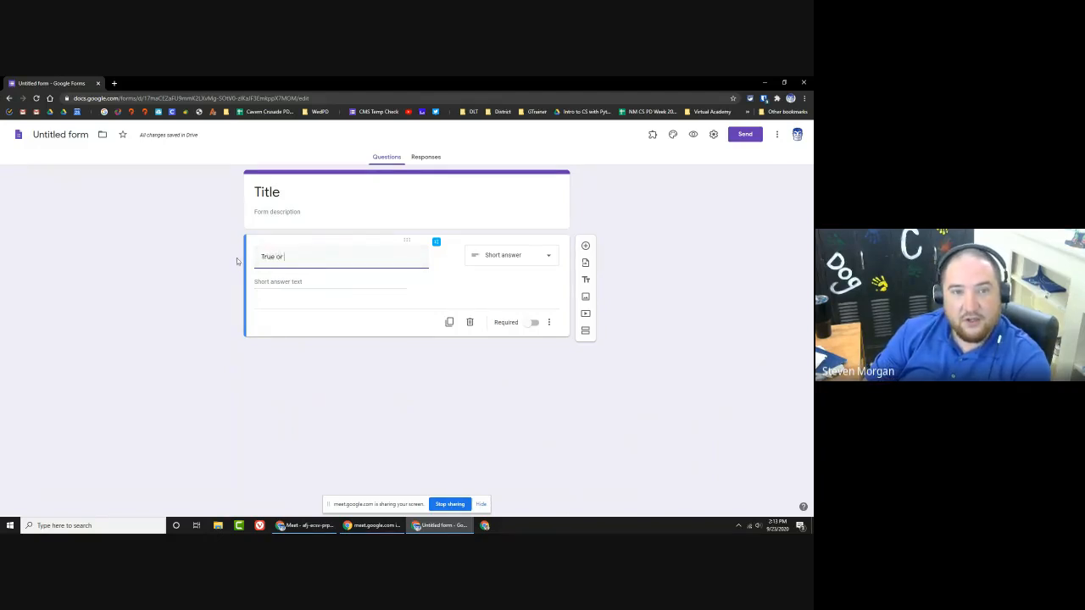
text(False:)
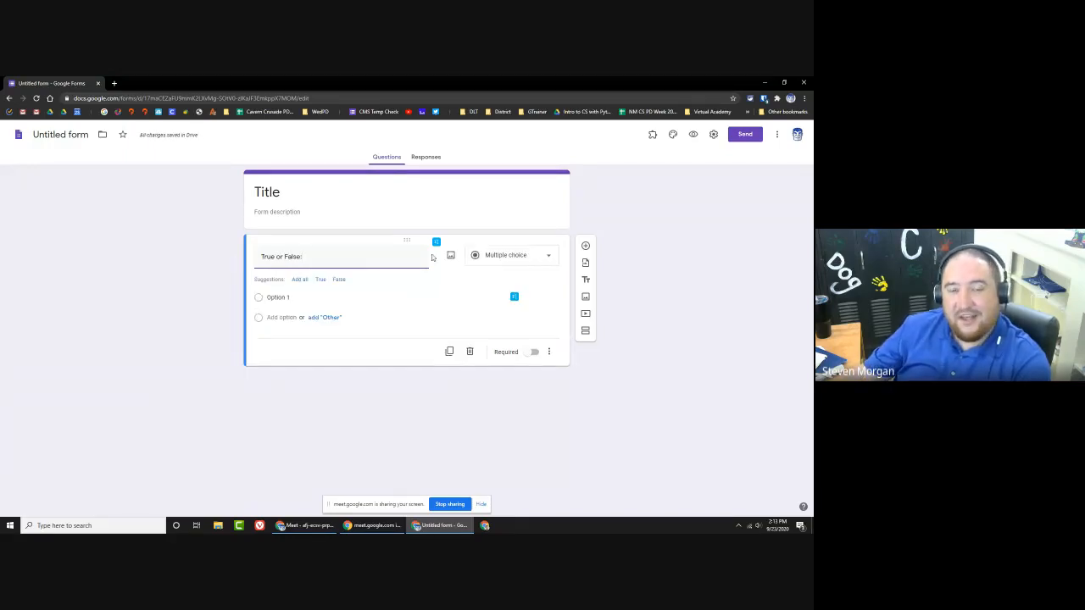
drag(254, 279, 342, 283)
click(258, 279)
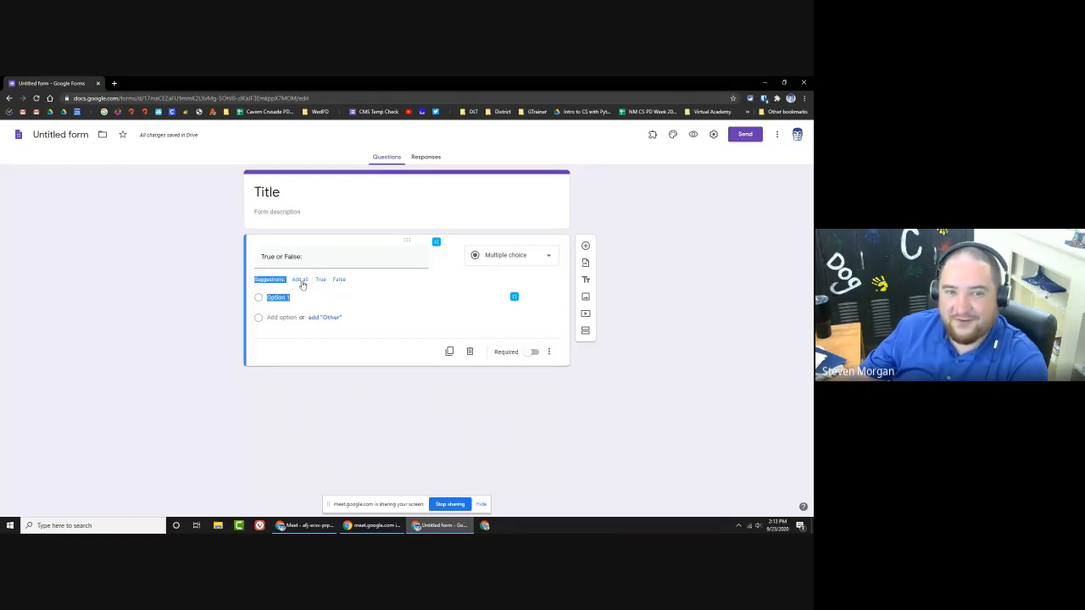
click(301, 280)
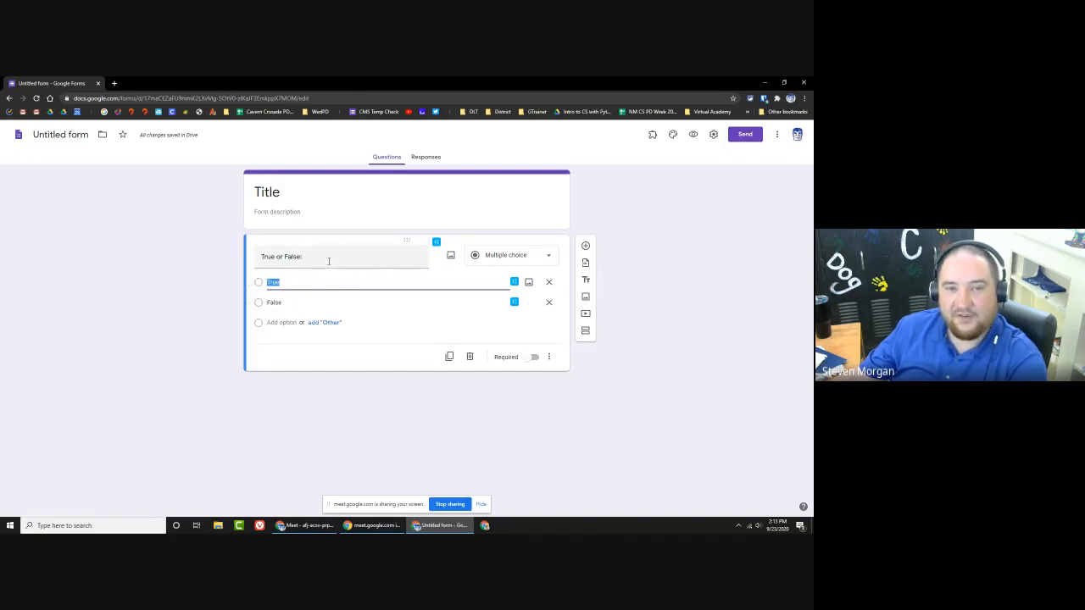
Step: Replace the question text with "On a scale of 1 to 5 how likely are you to attend todays training?"
triple_click(329, 261)
click(500, 255)
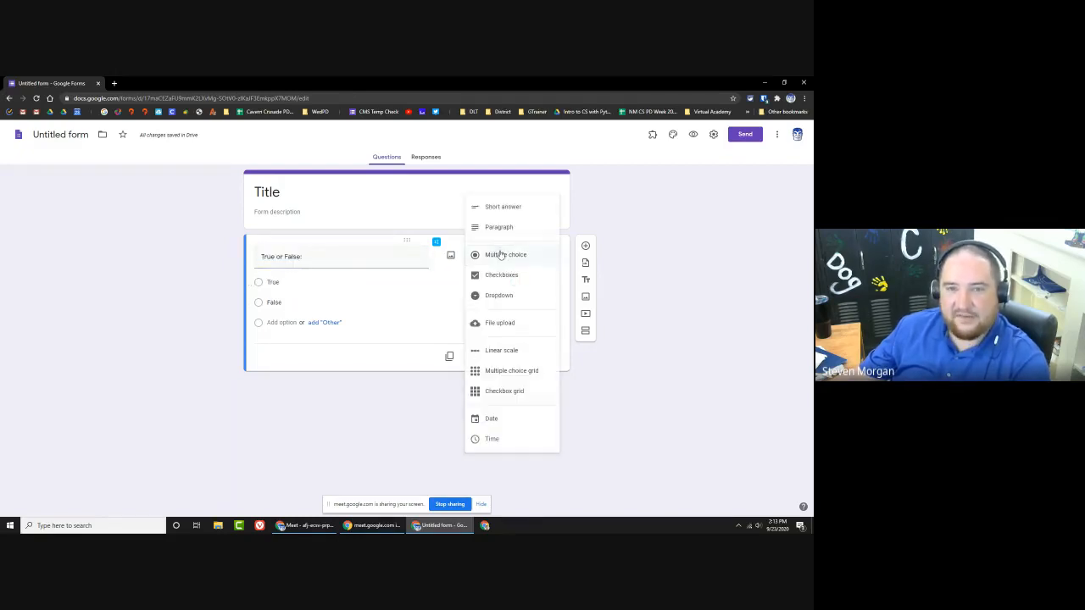
click(324, 258)
text(On)
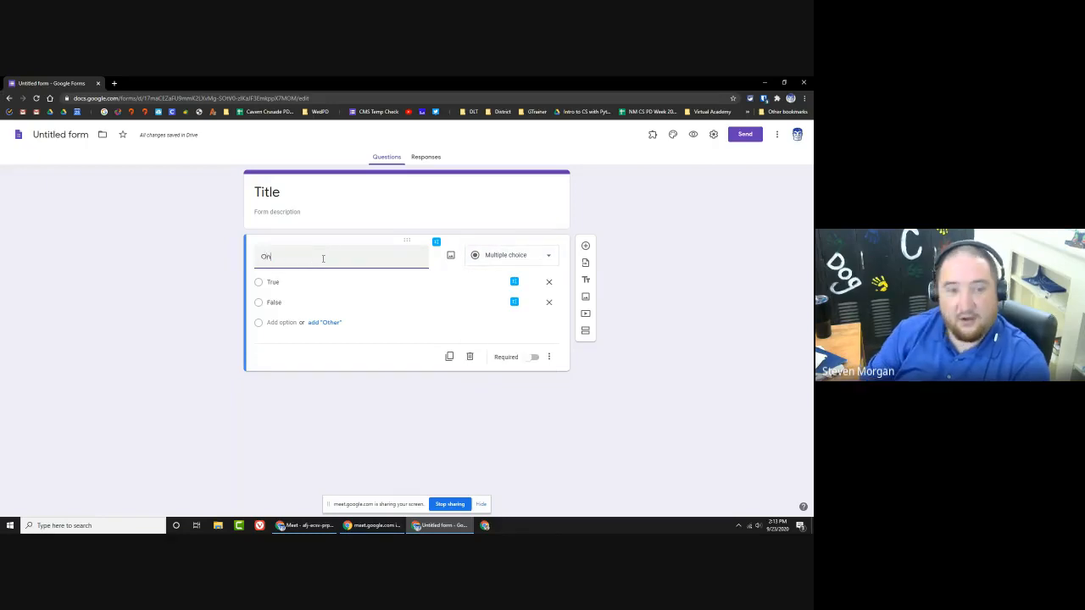
text( a scale of 1 to 5)
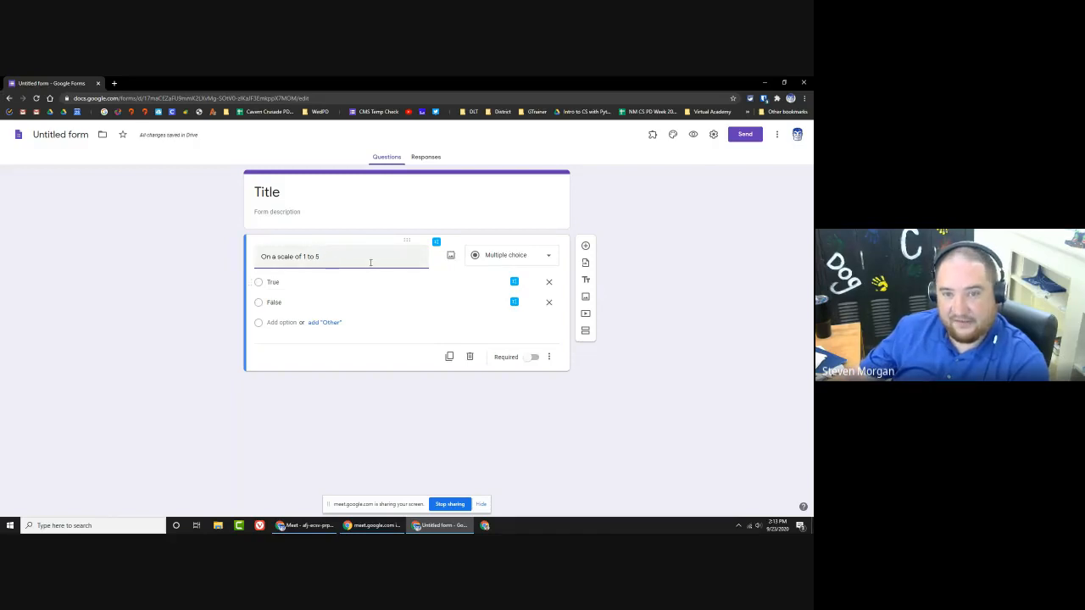
text(ho)
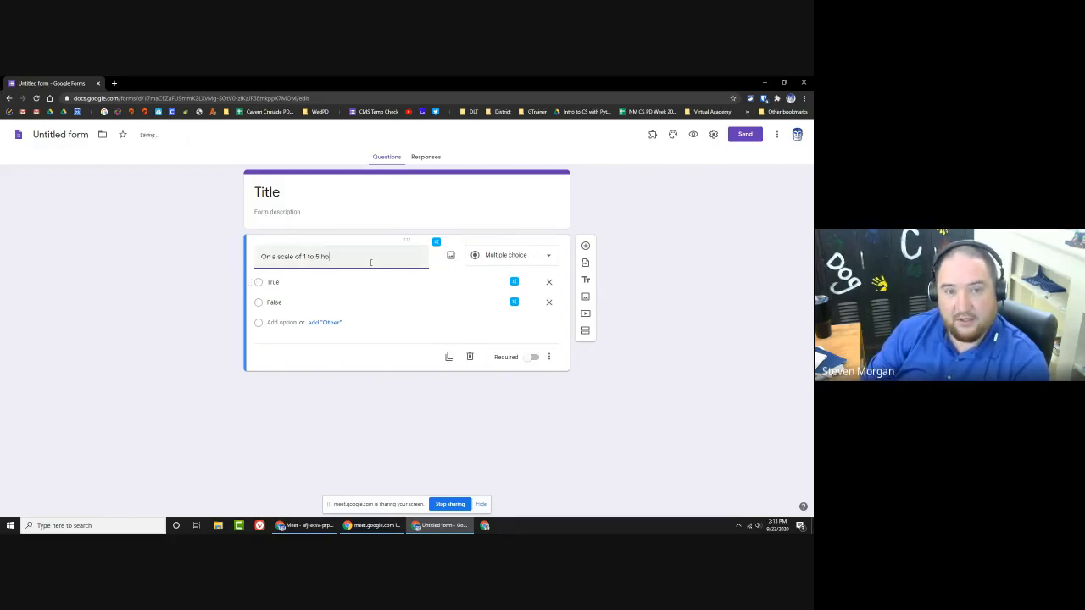
text(w likely are you to )
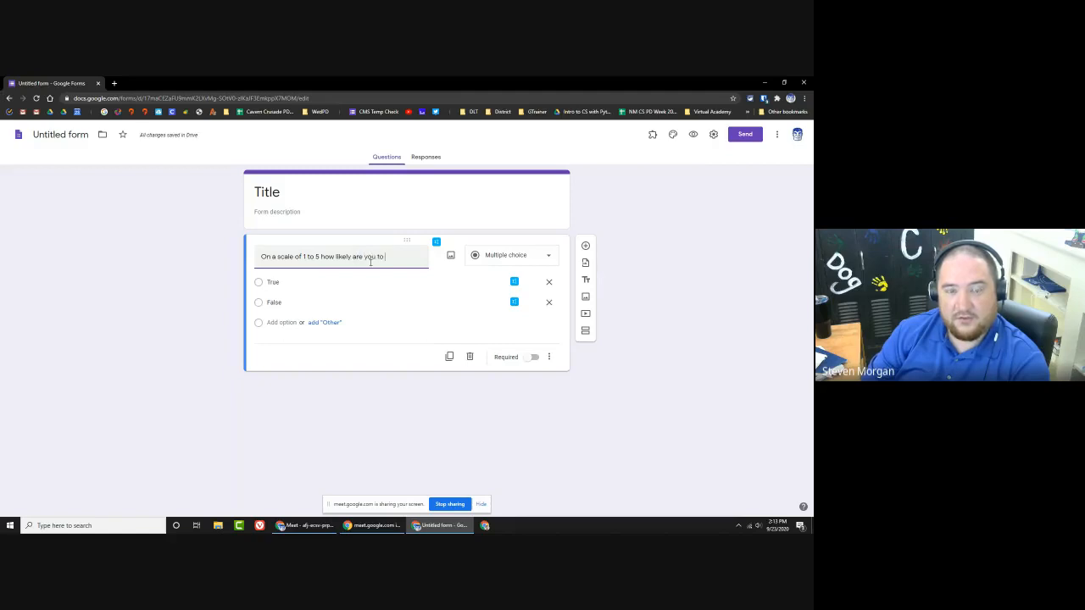
text(att)
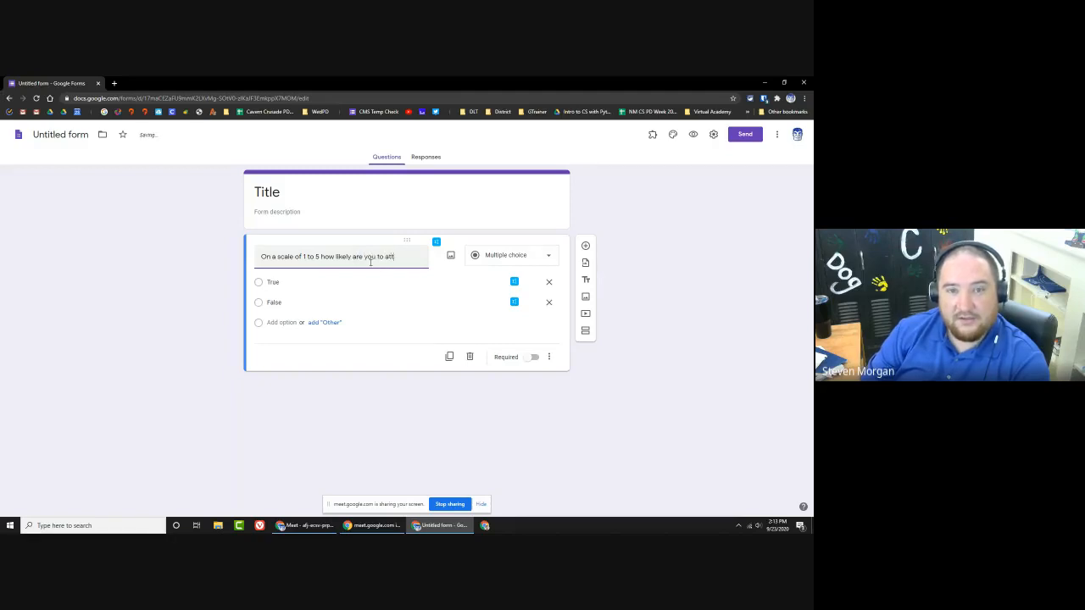
text(end todays training?)
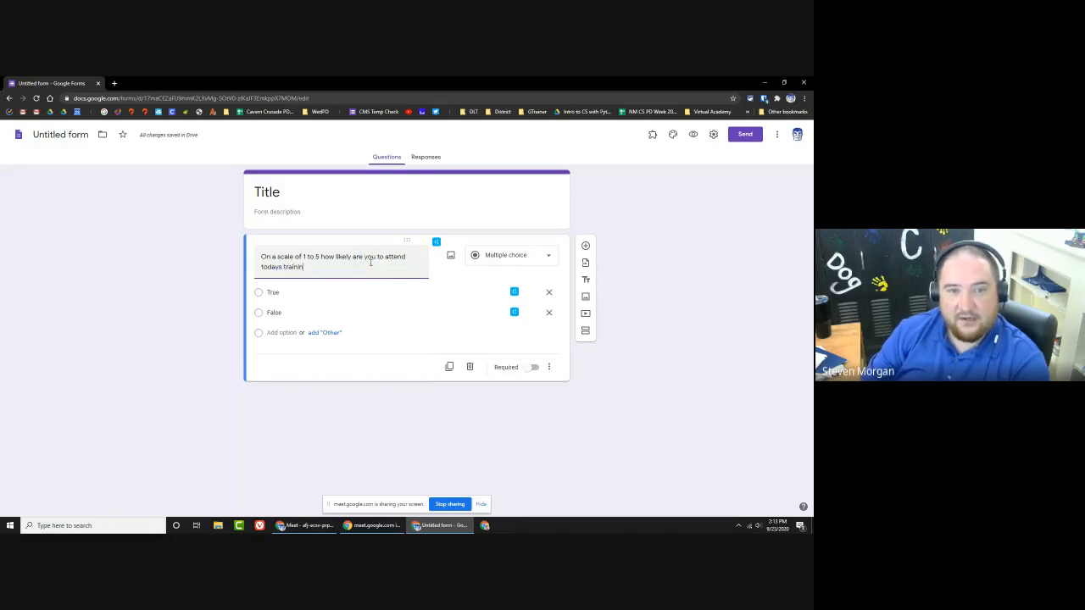
click(286, 291)
click(360, 265)
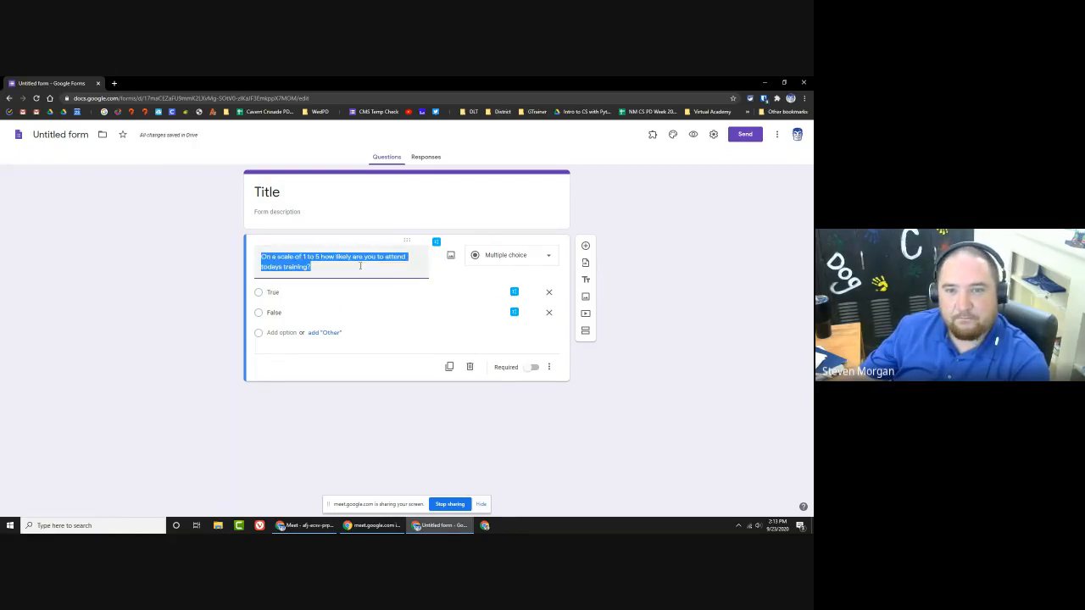
click(521, 262)
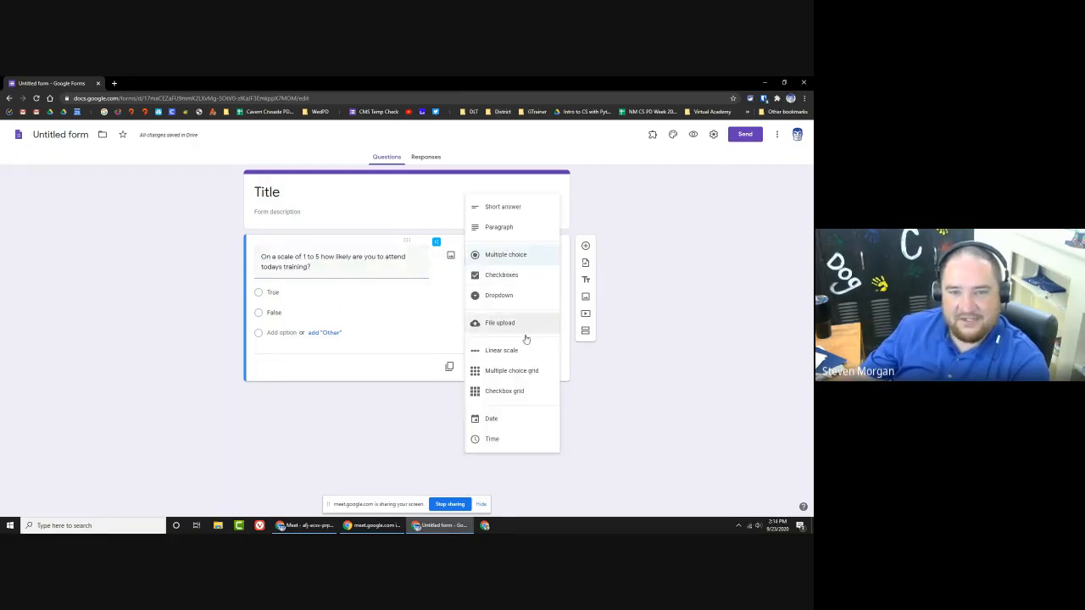
click(533, 255)
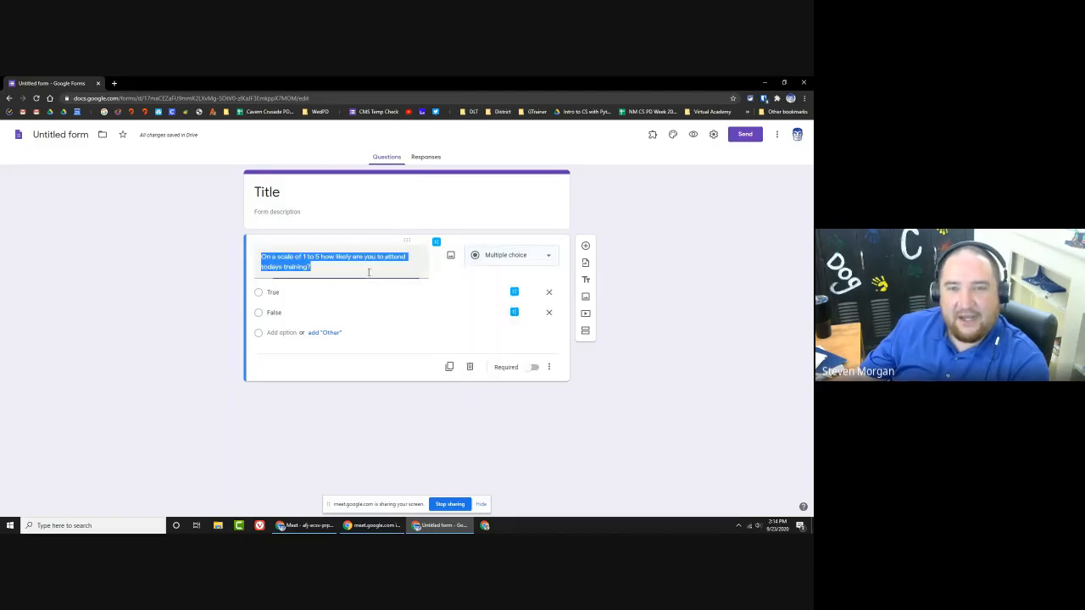
click(533, 255)
click(329, 271)
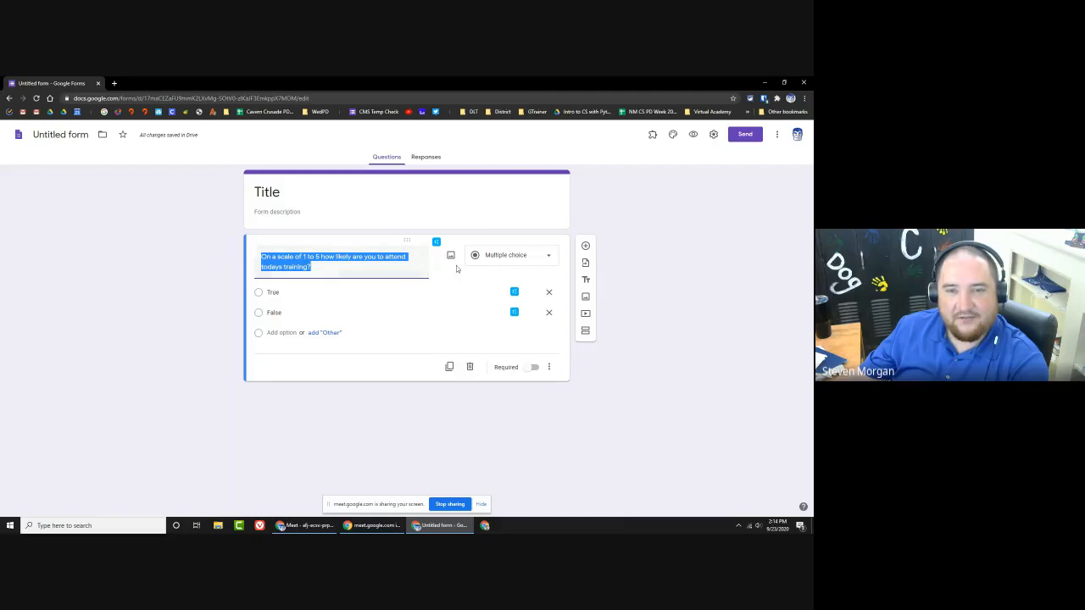
Step: Delete the question about attending today's training and add a new question asking "What is the capital of New Mexico?"
click(470, 369)
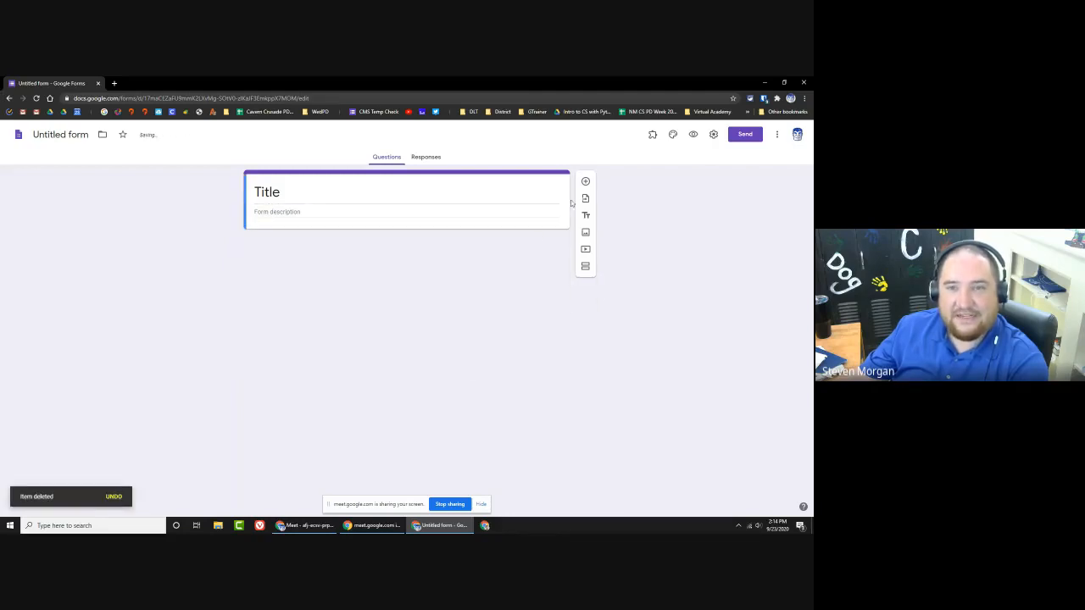
click(586, 181)
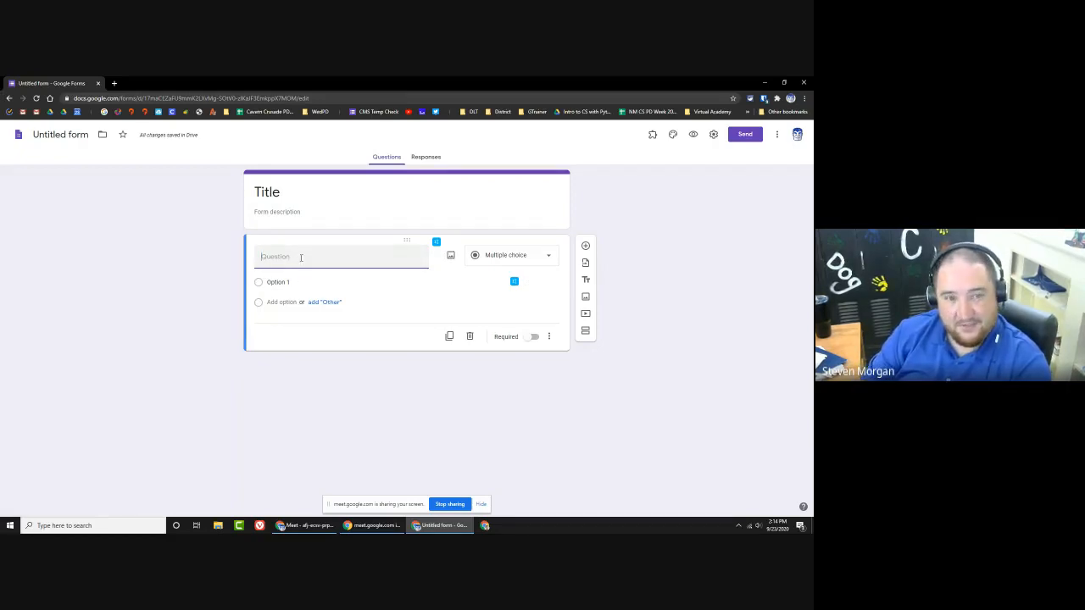
text(Whe)
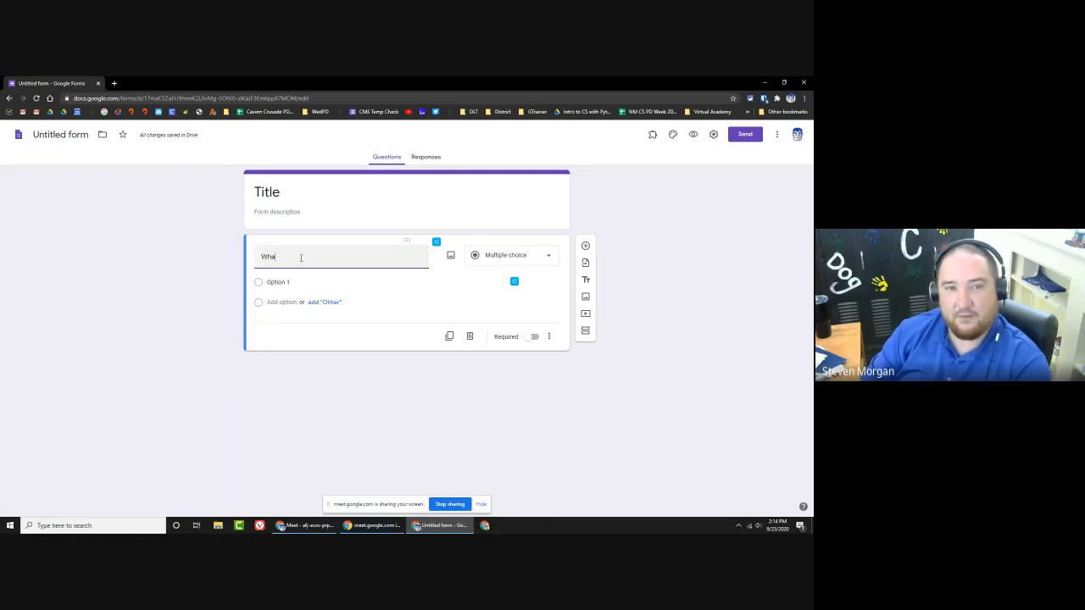
text(t is the )
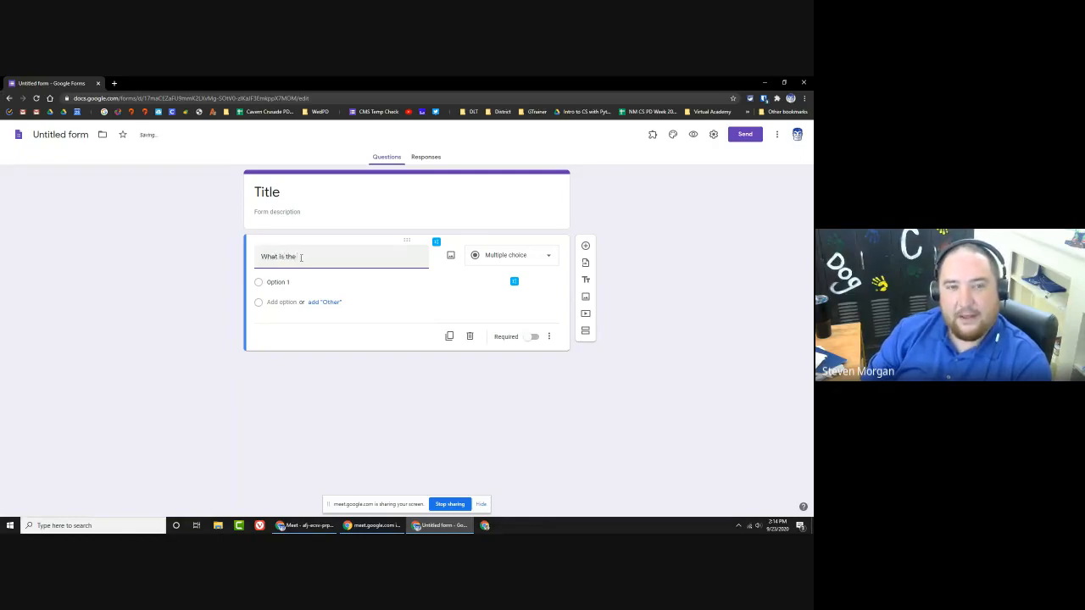
text(capital of )
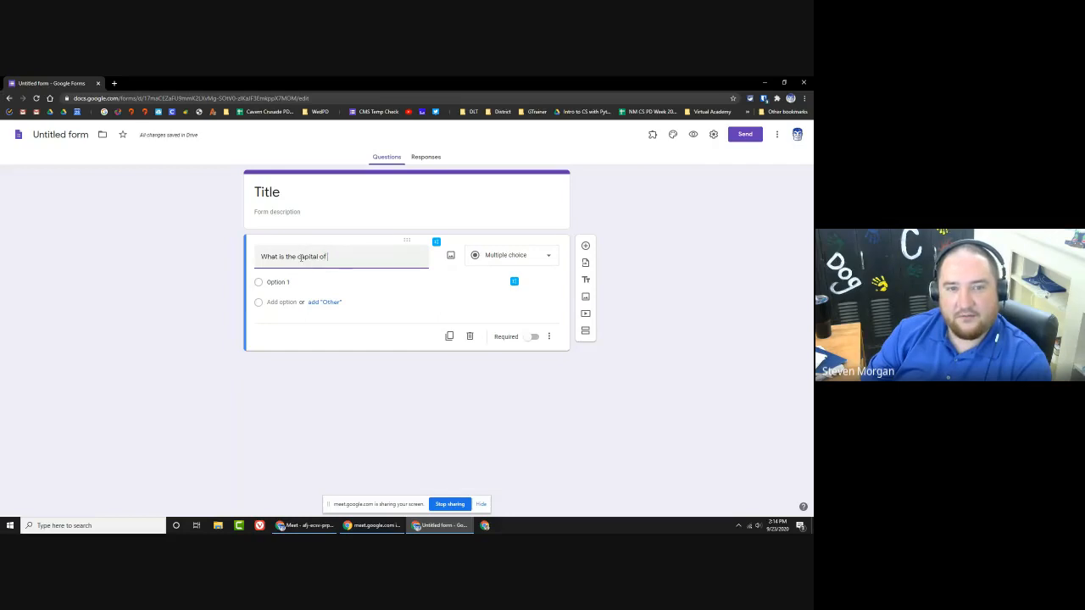
text(New Mexico?)
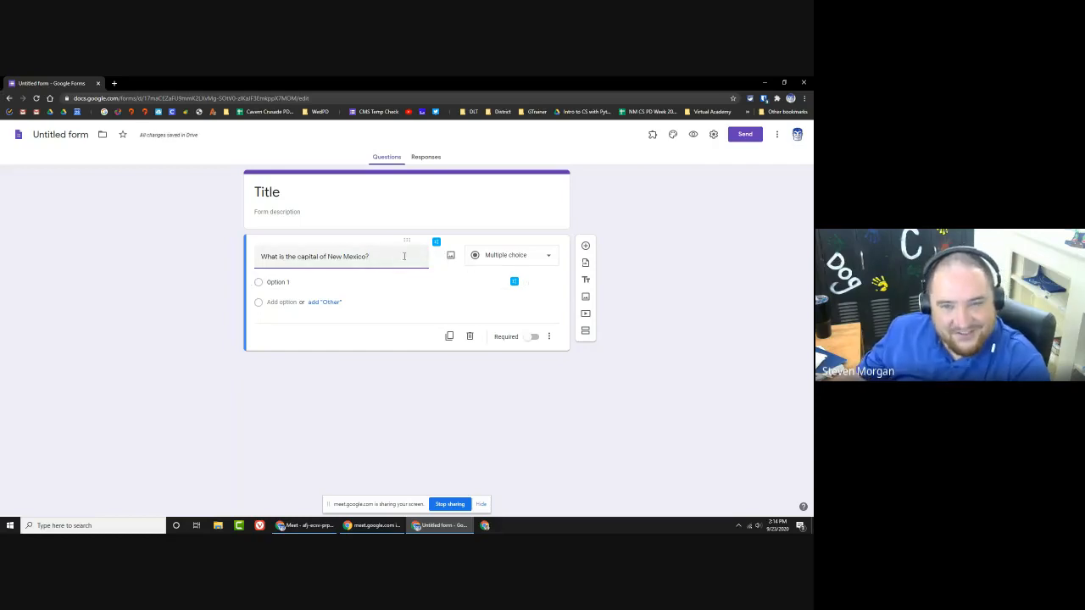
Step: Change the New Mexico capital question's answer type to Short answer
click(483, 257)
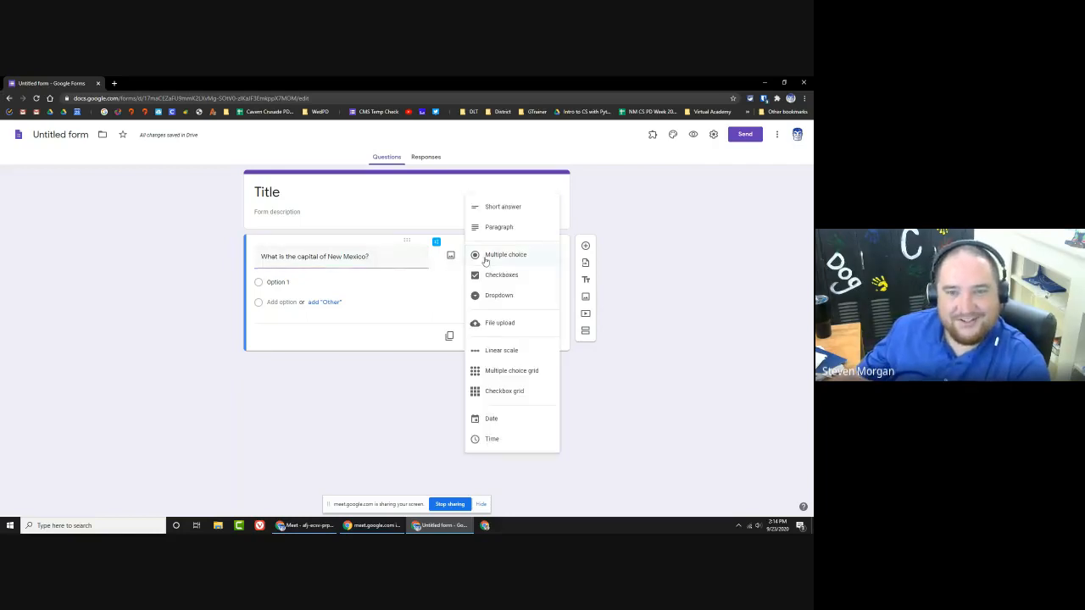
click(500, 208)
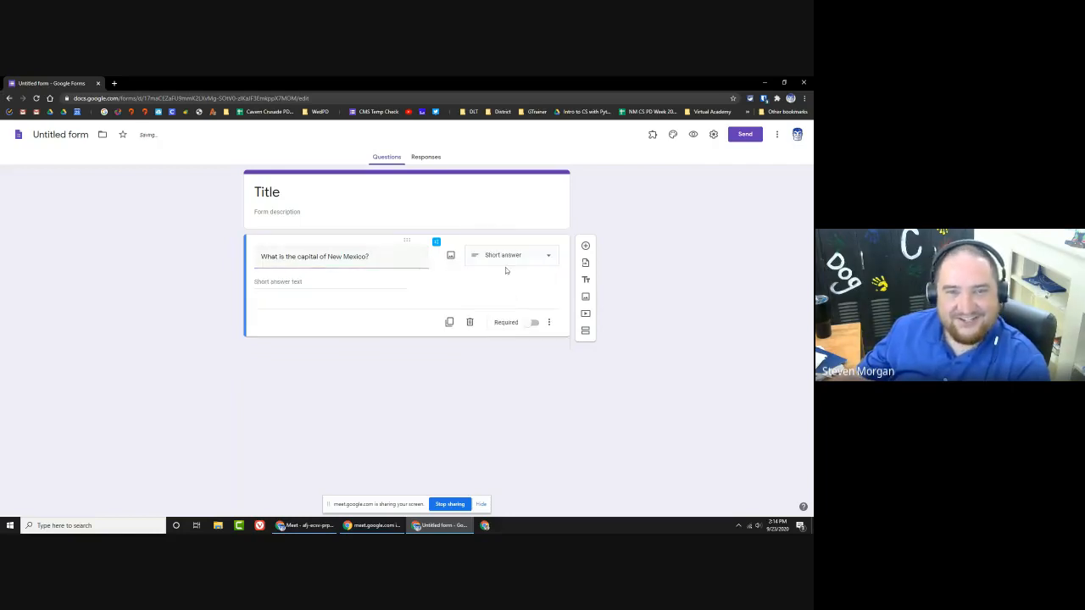
triple_click(315, 258)
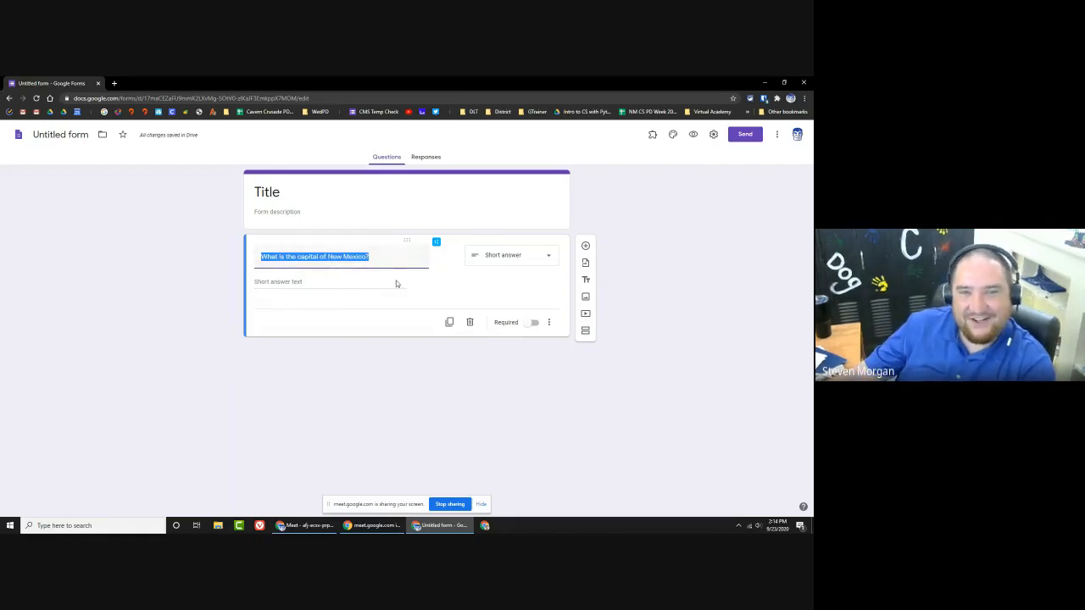
Step: Add a second question and copy the text "What is the capital of New Mexico?" from the first question into it
click(586, 246)
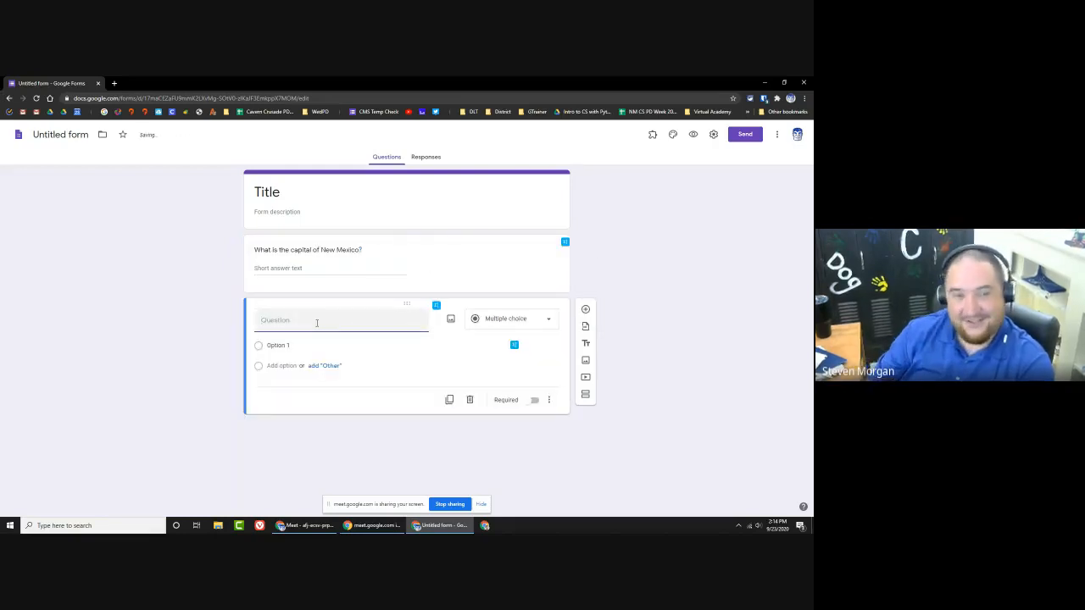
click(315, 250)
triple_click(318, 256)
key(ctrl+c)
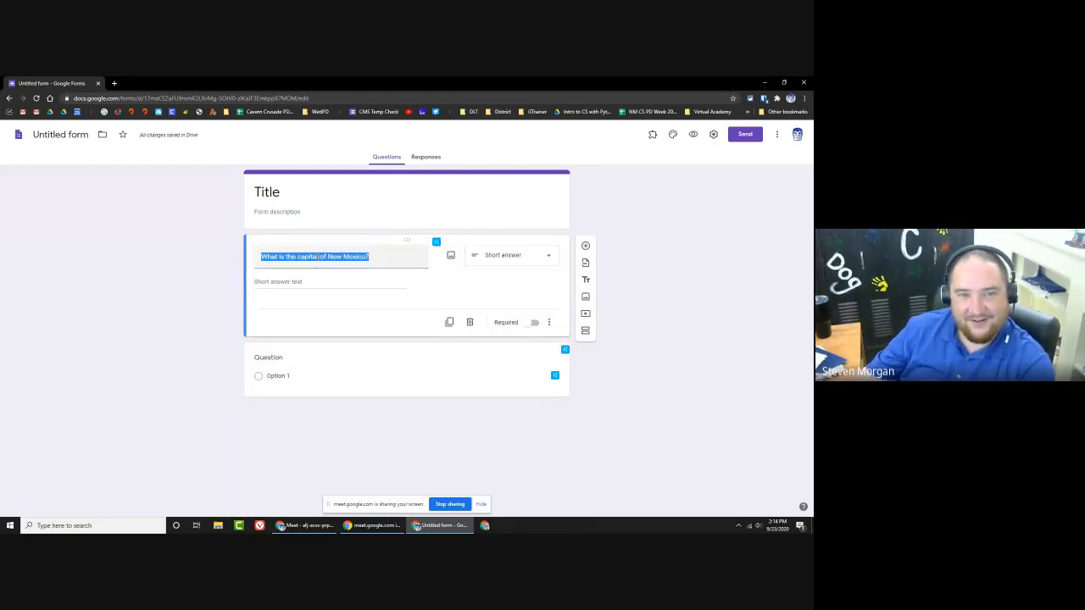
click(294, 361)
key(ctrl+v)
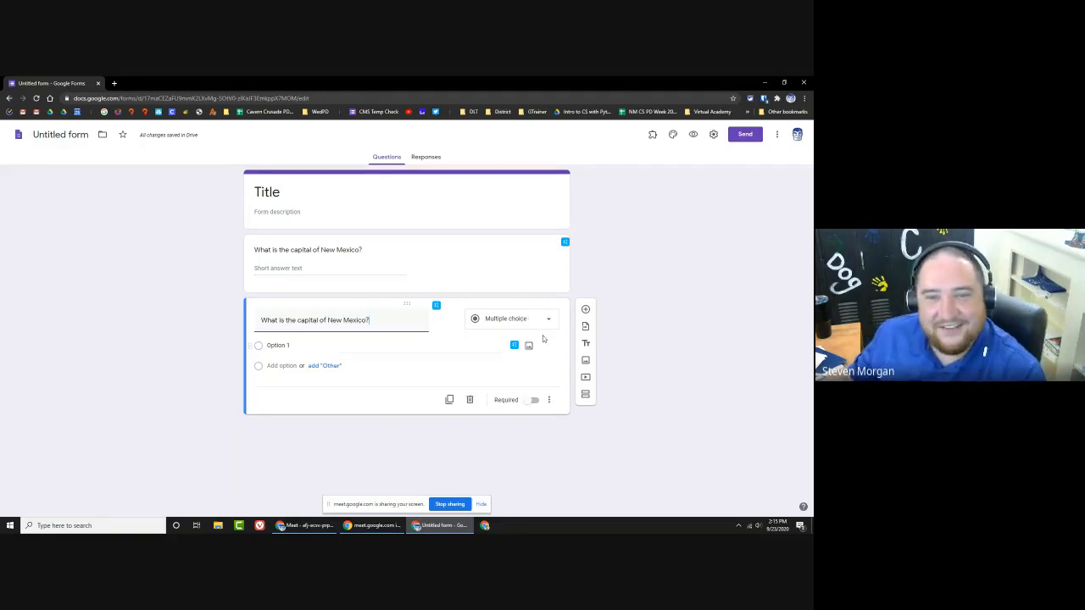
click(488, 326)
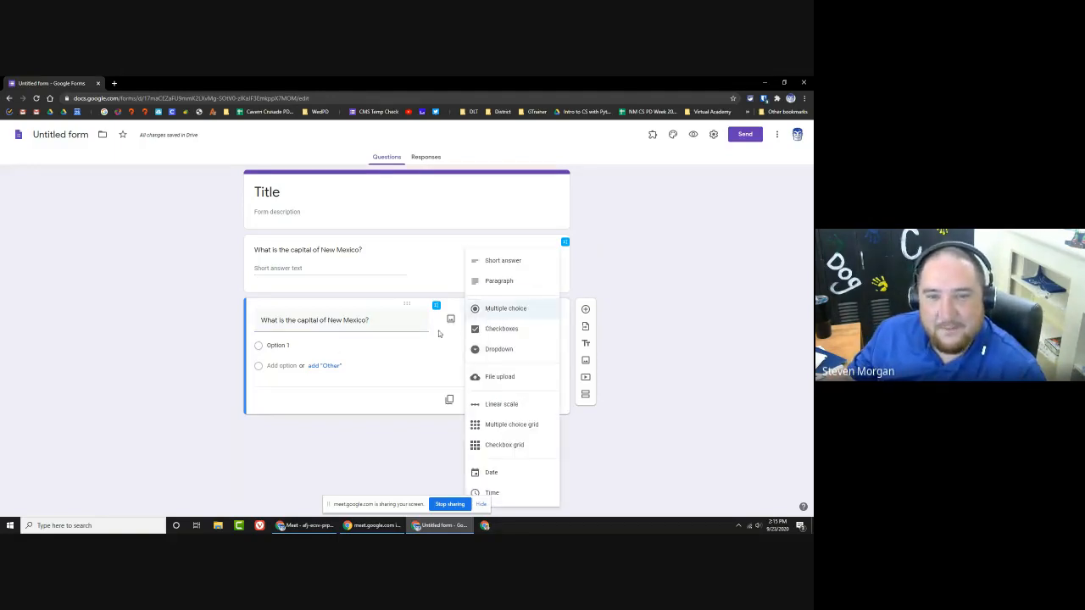
click(439, 333)
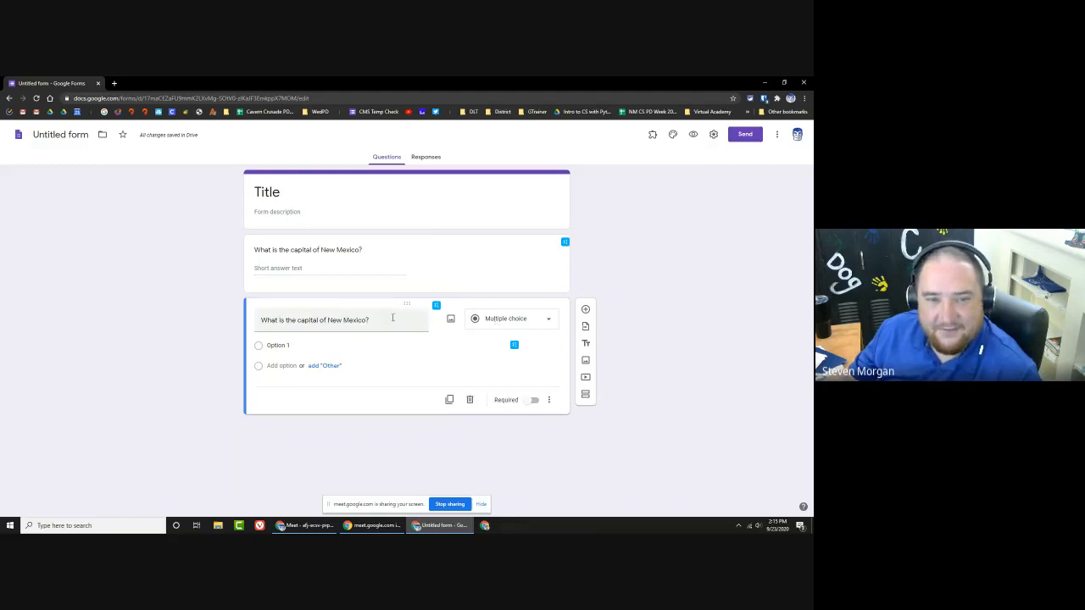
click(499, 320)
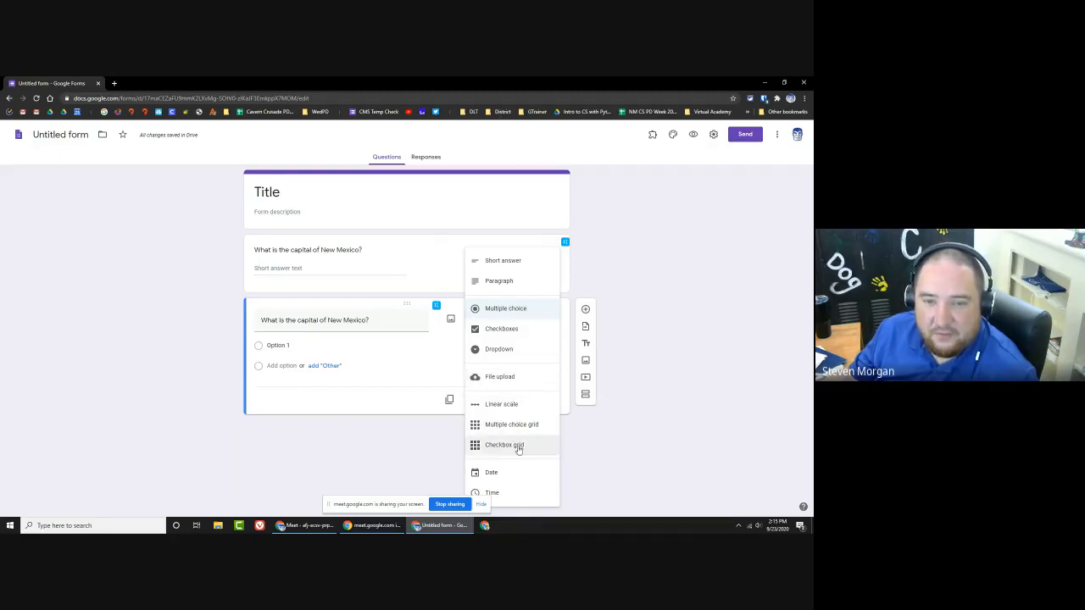
click(627, 314)
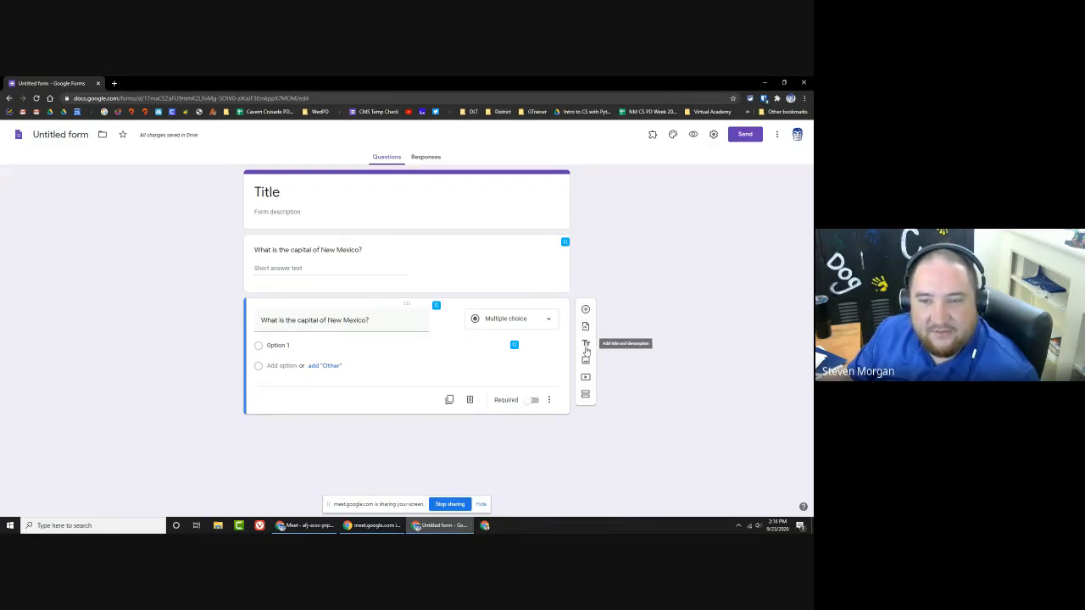
Step: Add a title and description block below the questions, with "Title" as its title and "Description" as its description
click(585, 346)
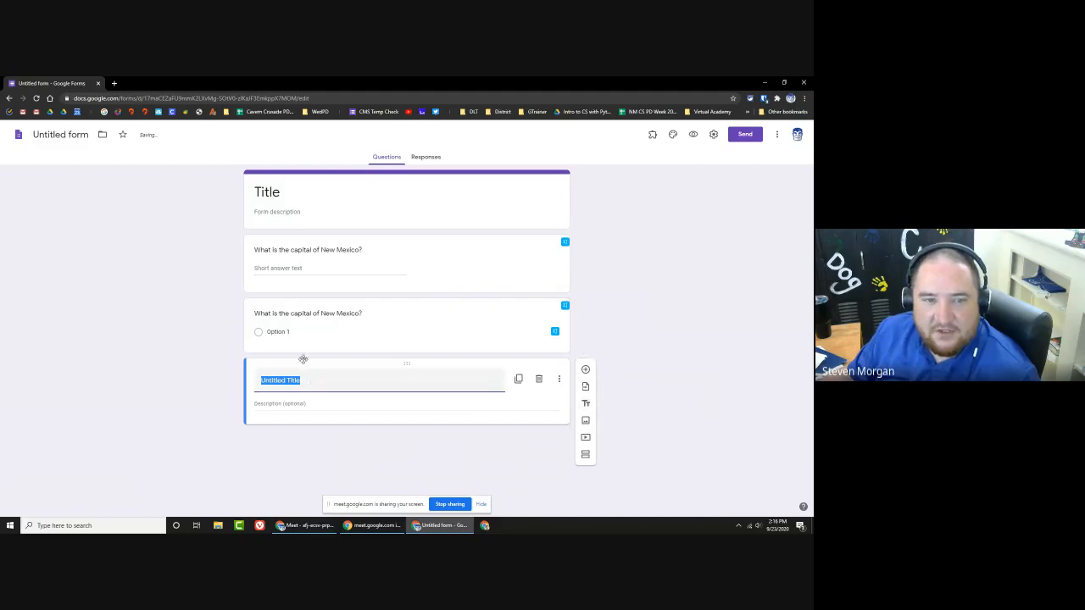
key(BackSpace)
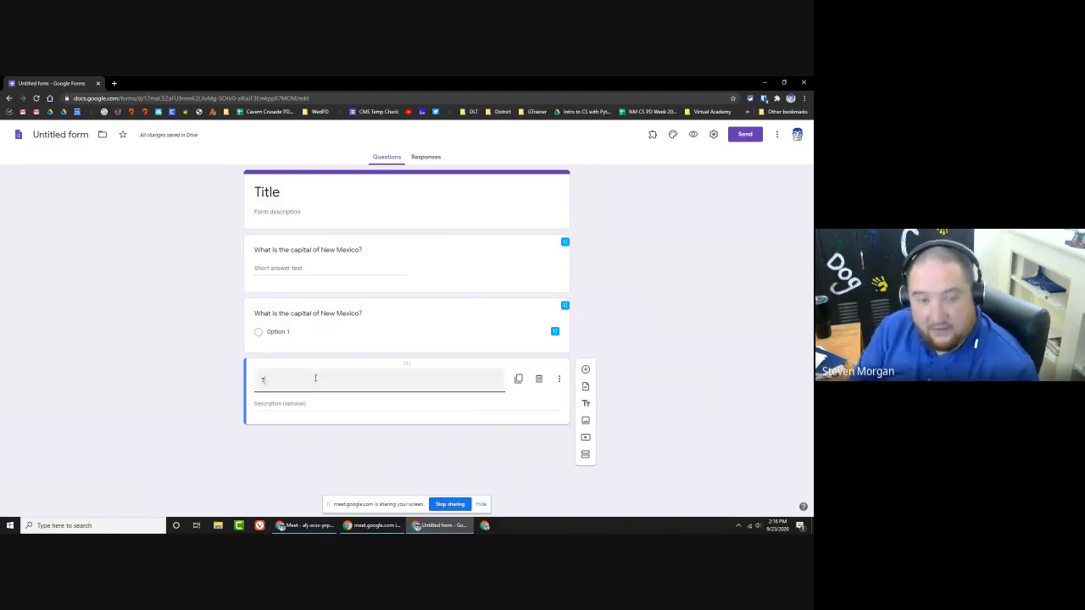
text(Title)
click(301, 406)
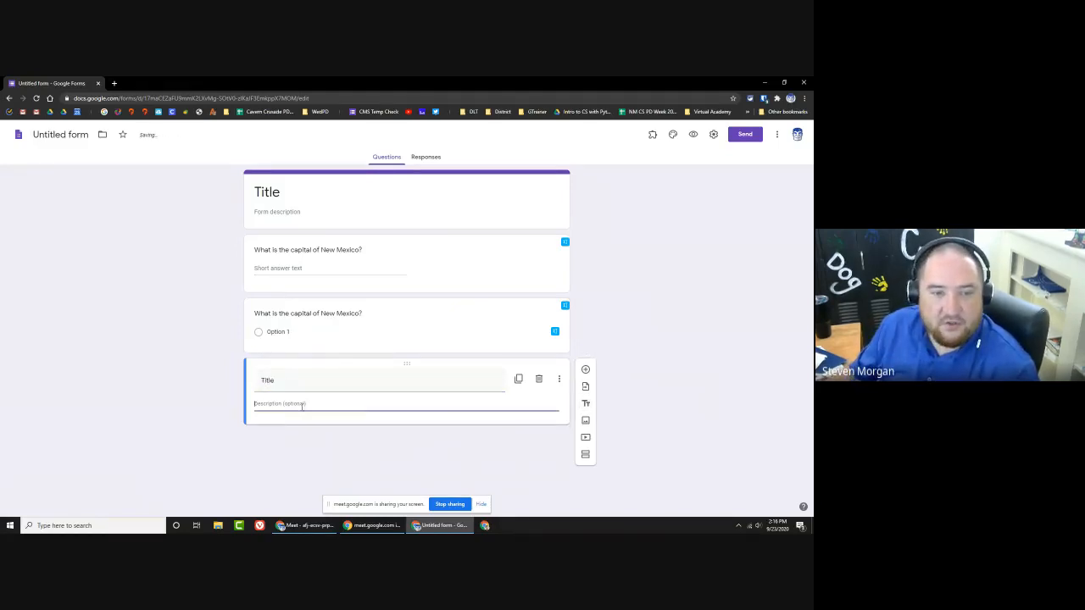
text(Desc)
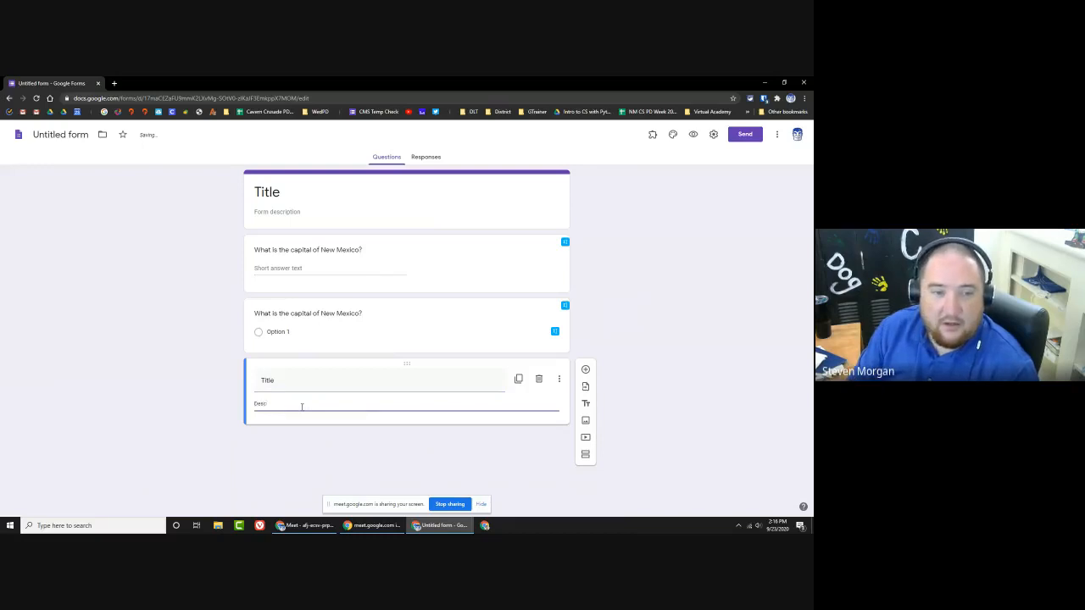
text(ription)
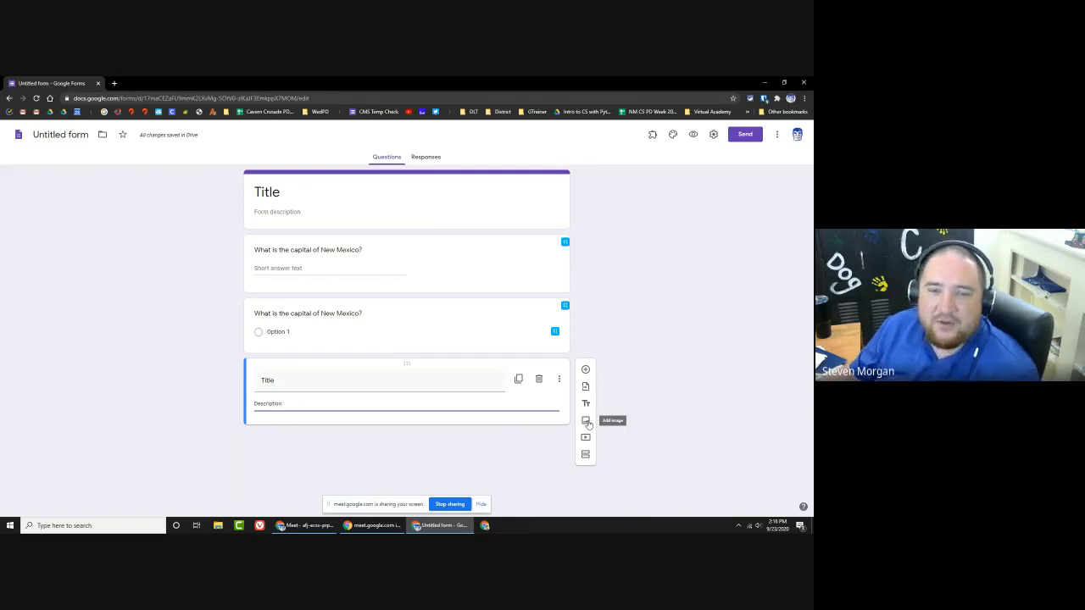
Step: Insert a picture of Mickey Mouse with one hand raised, found by searching Google images for "mickey mouse"
click(585, 421)
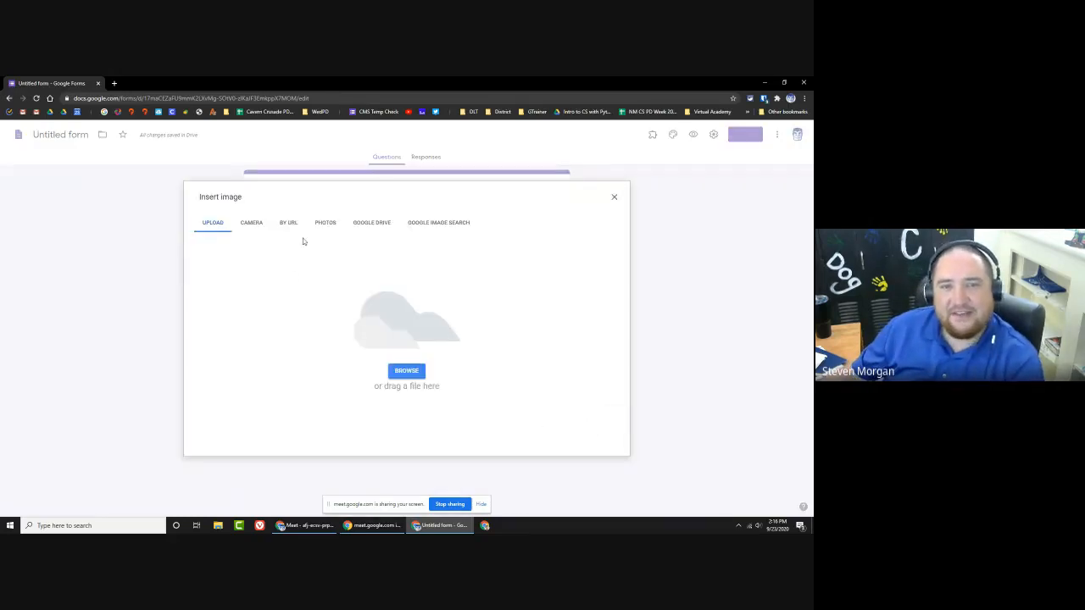
click(431, 223)
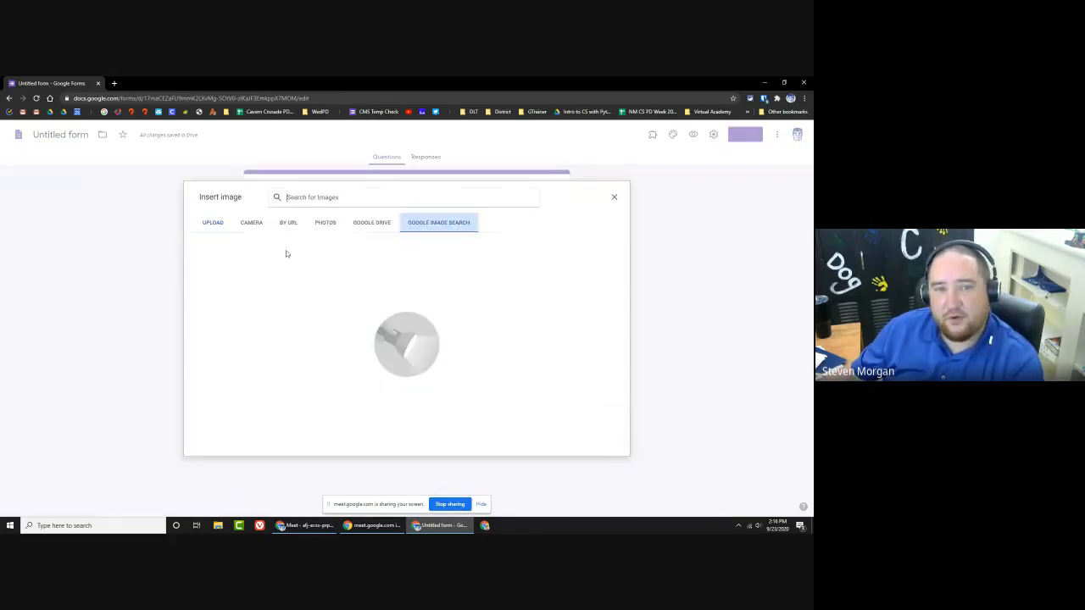
text(mickey m)
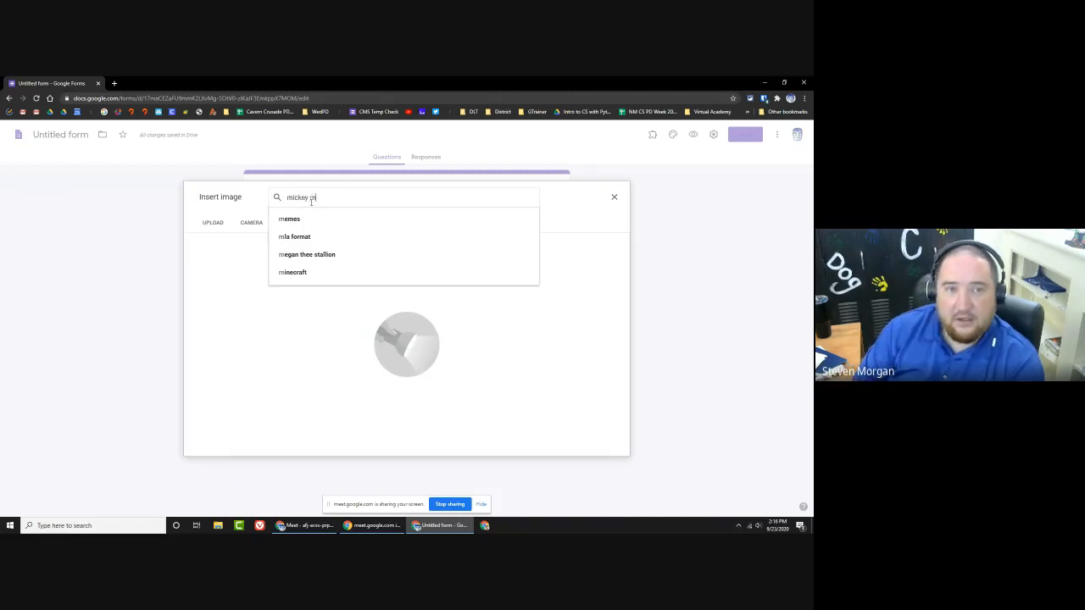
text(ouse)
key(Return)
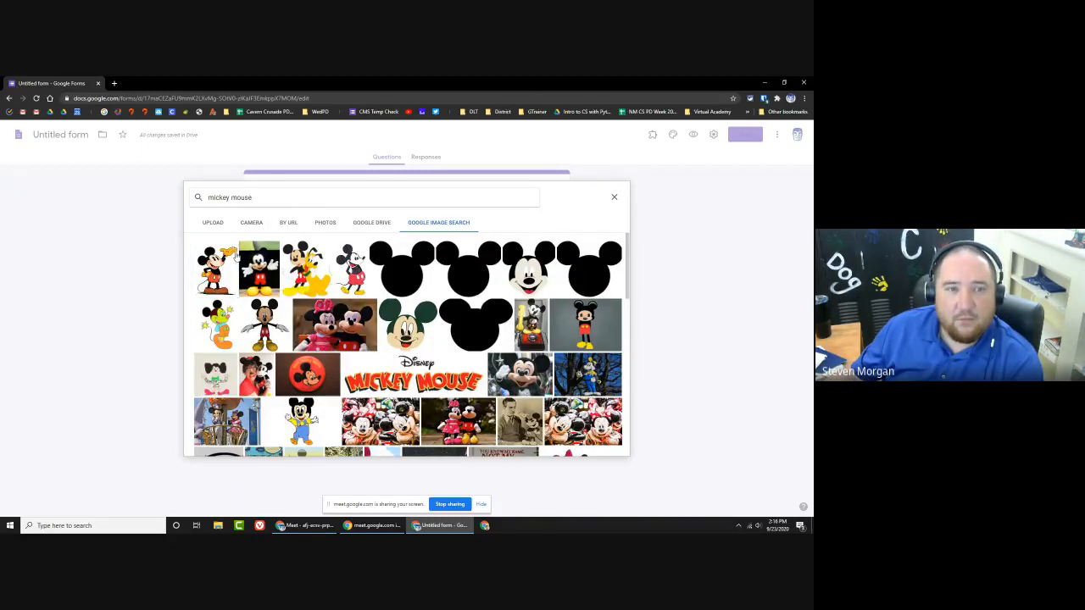
click(236, 256)
click(605, 447)
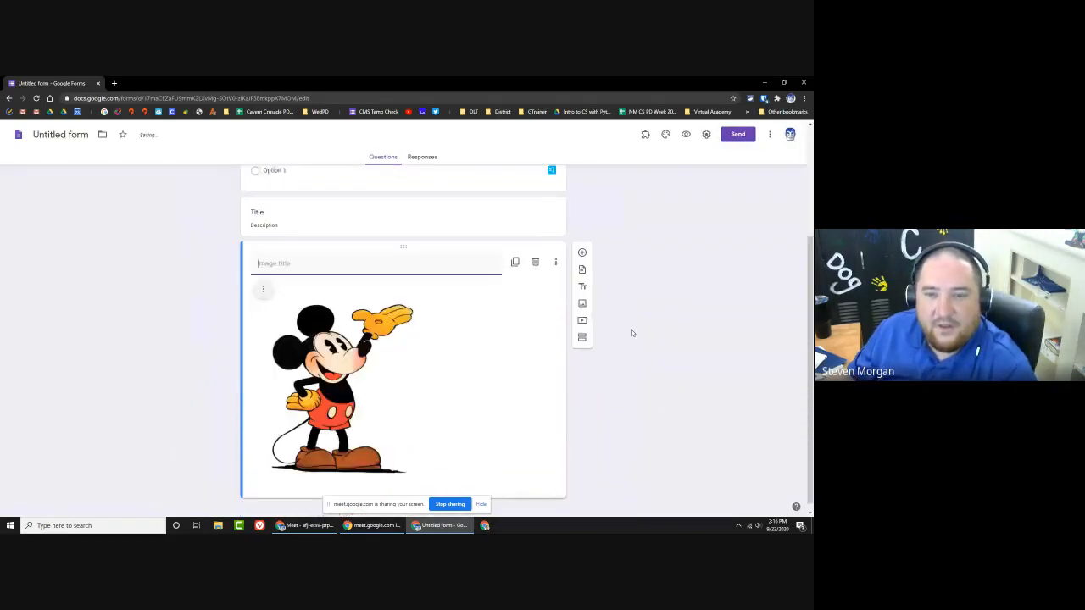
click(582, 314)
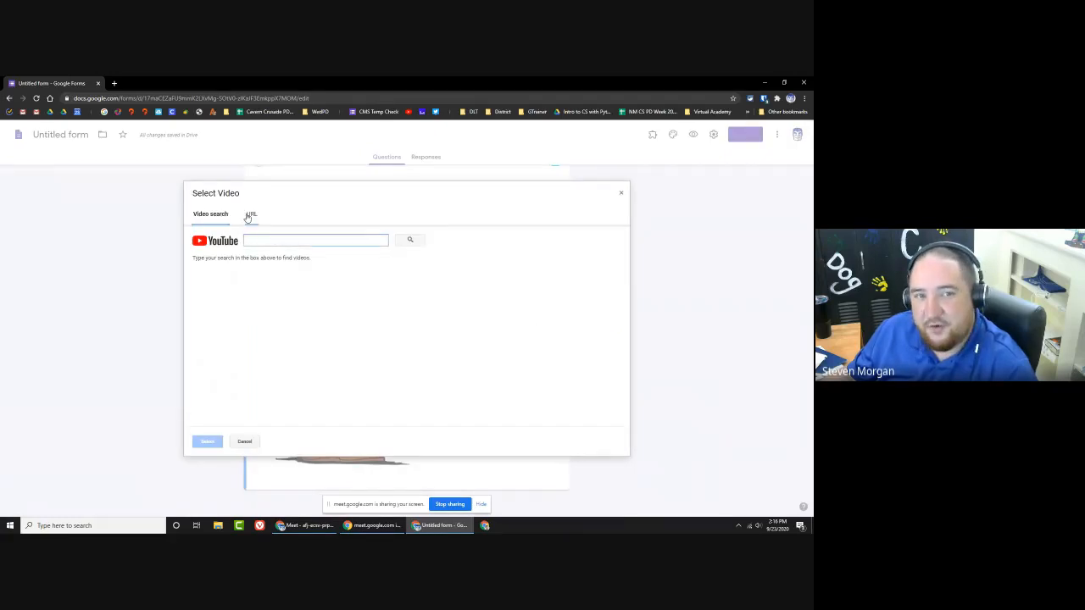
click(250, 215)
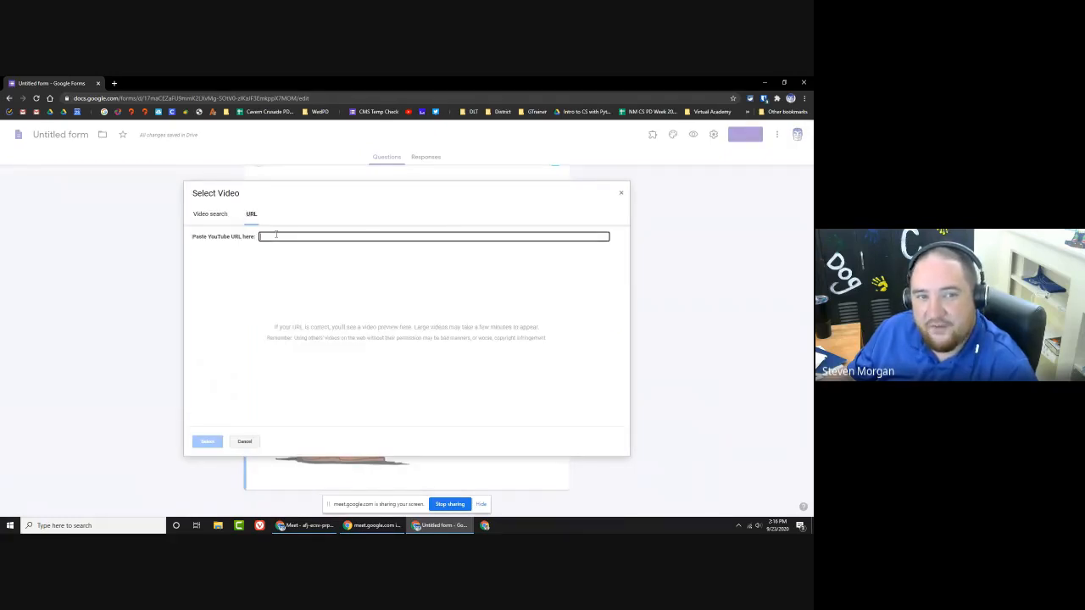
click(217, 217)
click(621, 195)
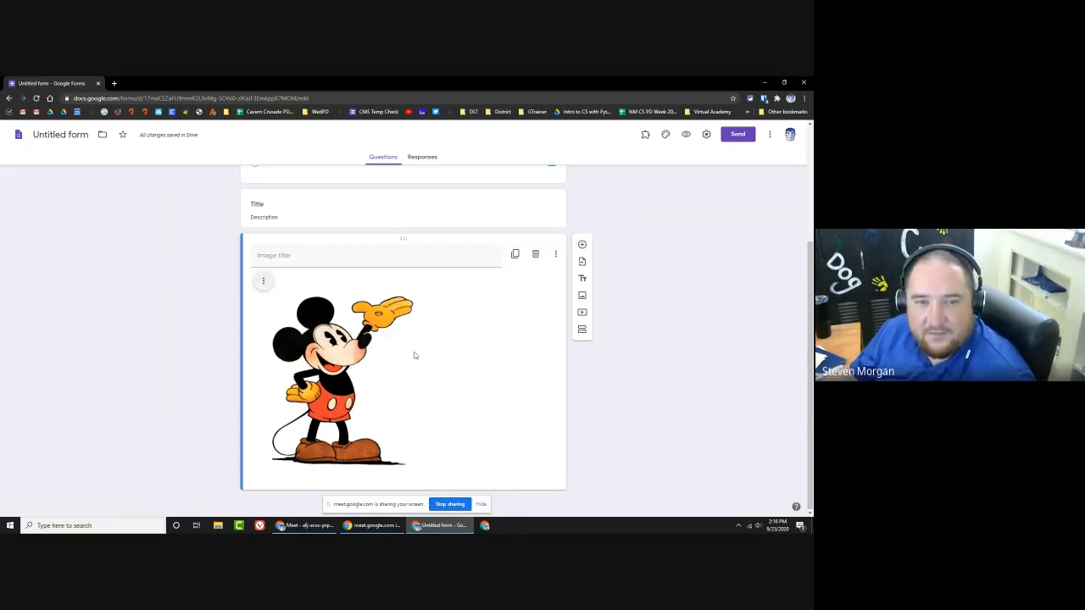
Step: Add a new section after the Mickey Mouse image and check the navigation choices offered after section 1
click(582, 330)
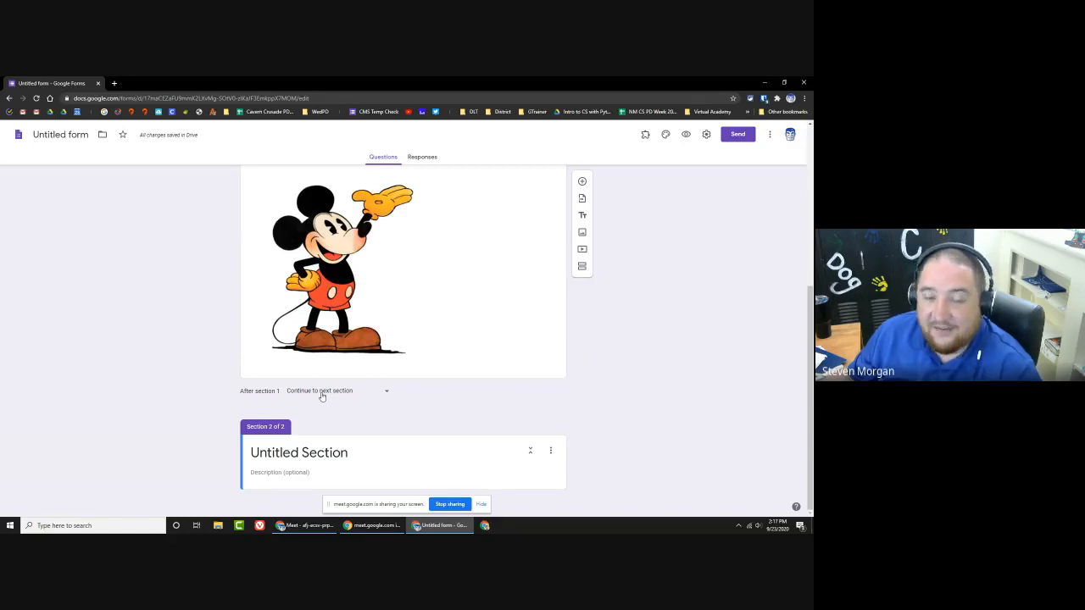
click(322, 394)
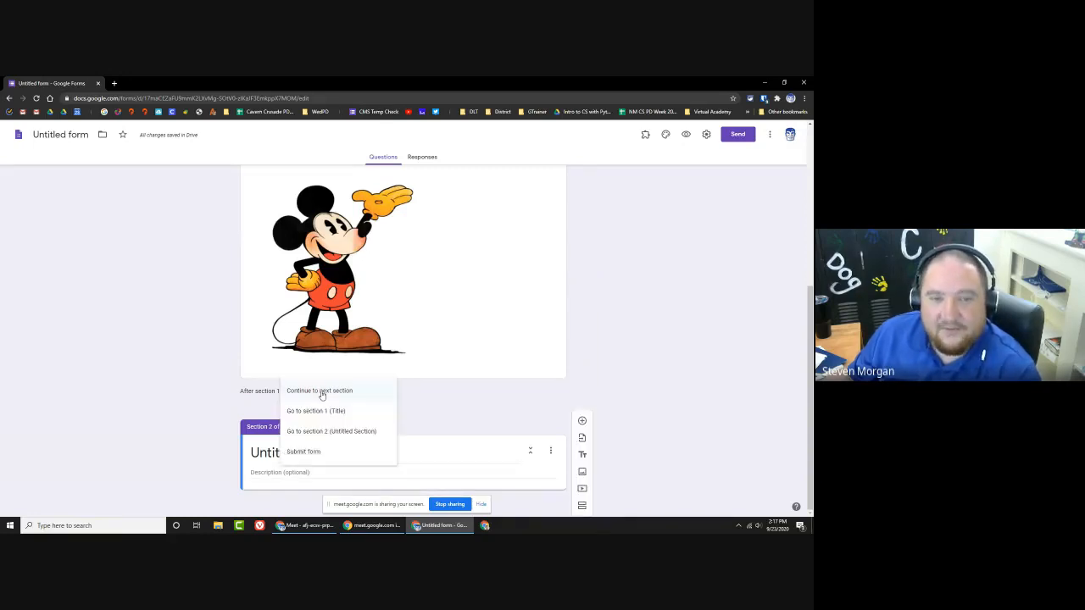
click(624, 370)
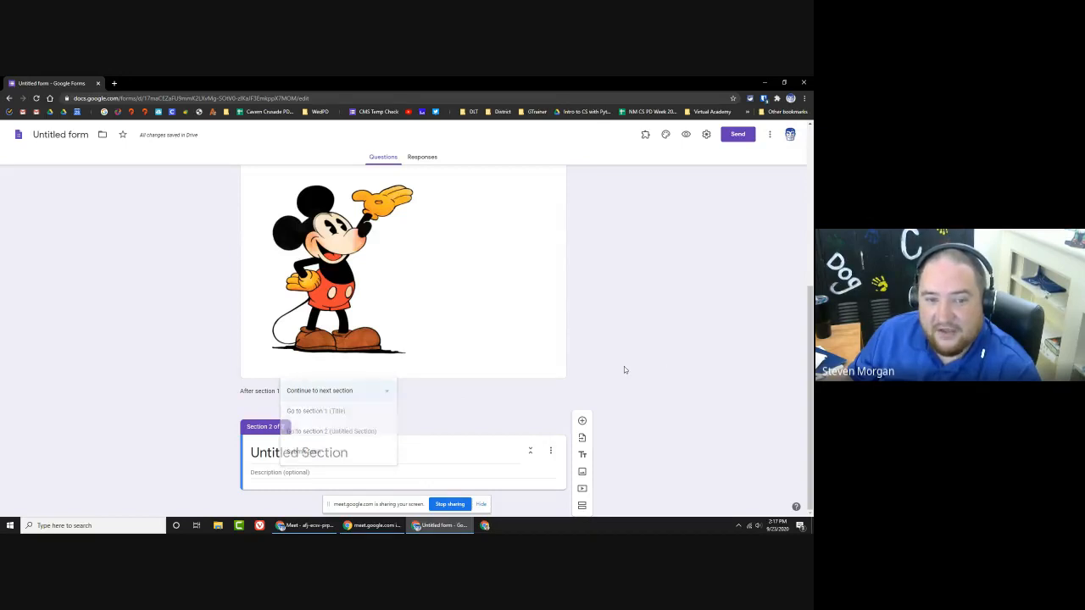
Step: Examine the navigation choices after section 1, from Continue to next section to Submit form, and return to the form's beginning
click(313, 392)
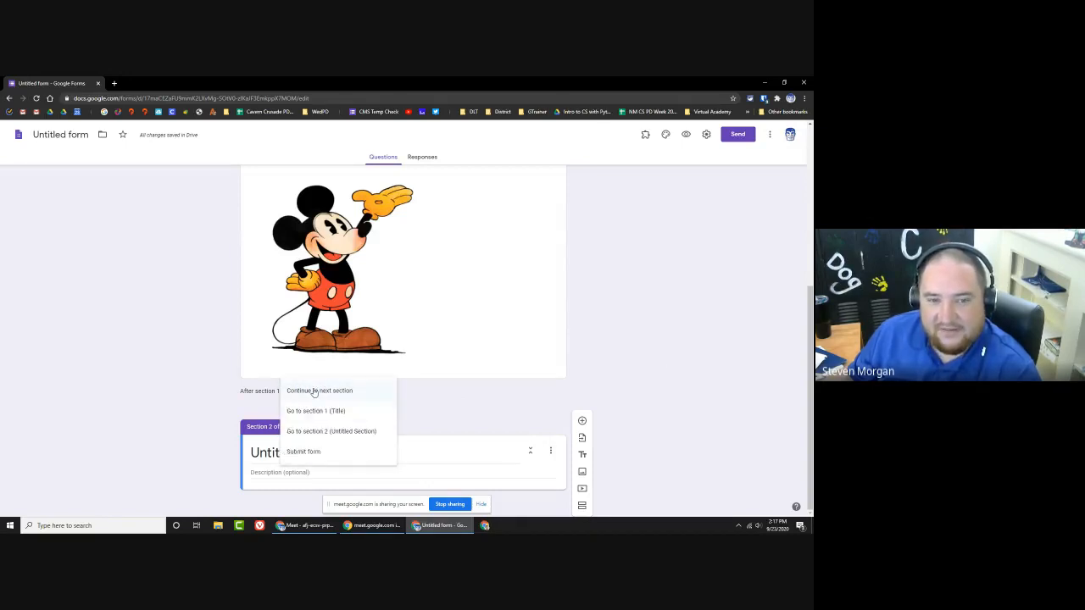
click(261, 403)
scroll(294, 366, up, 1)
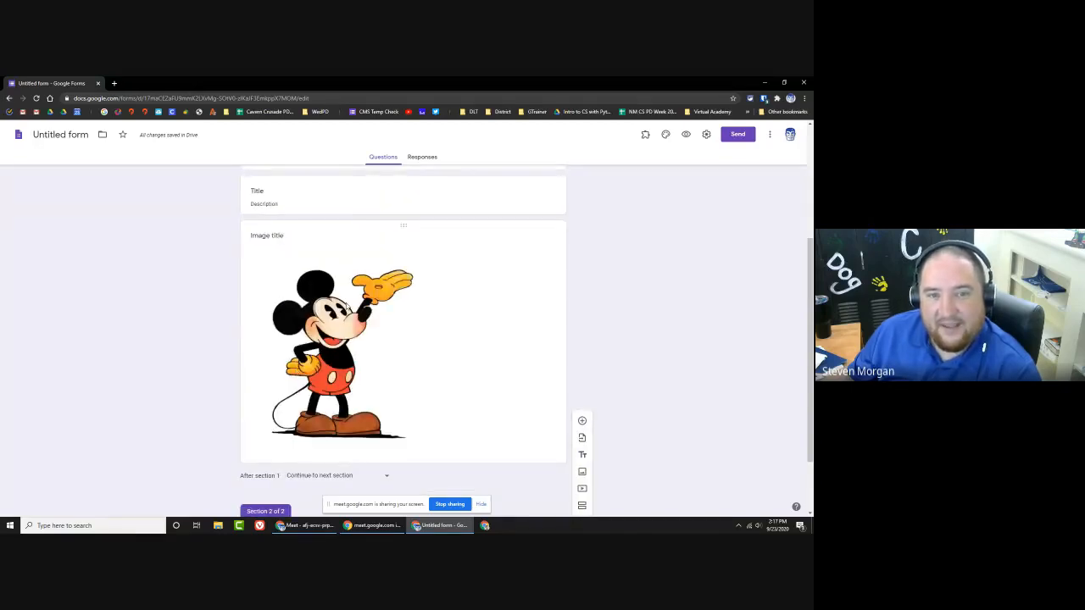
scroll(346, 307, down, 1)
click(340, 390)
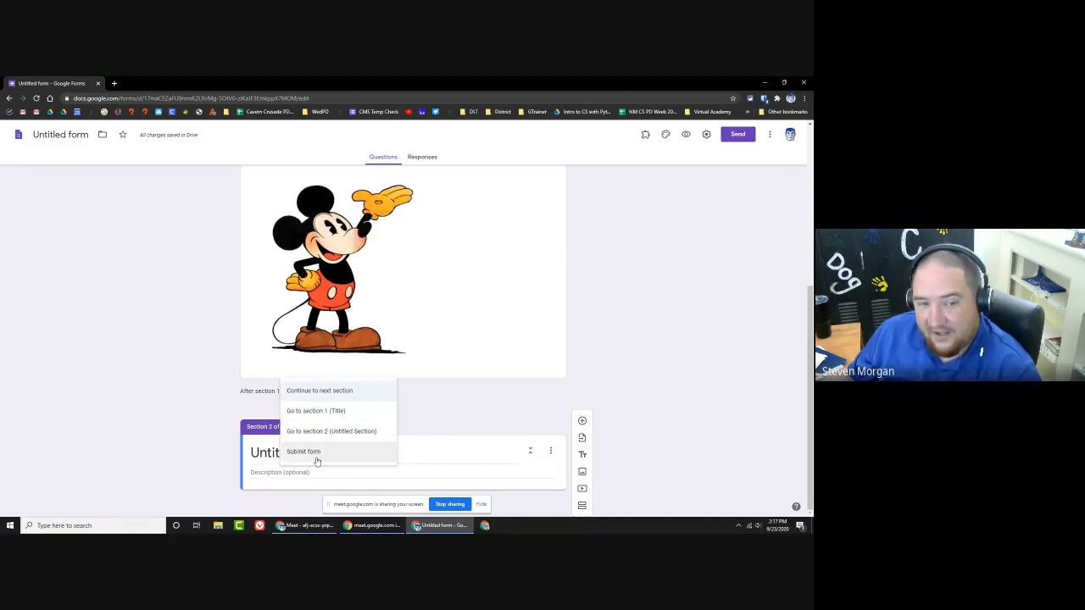
click(223, 400)
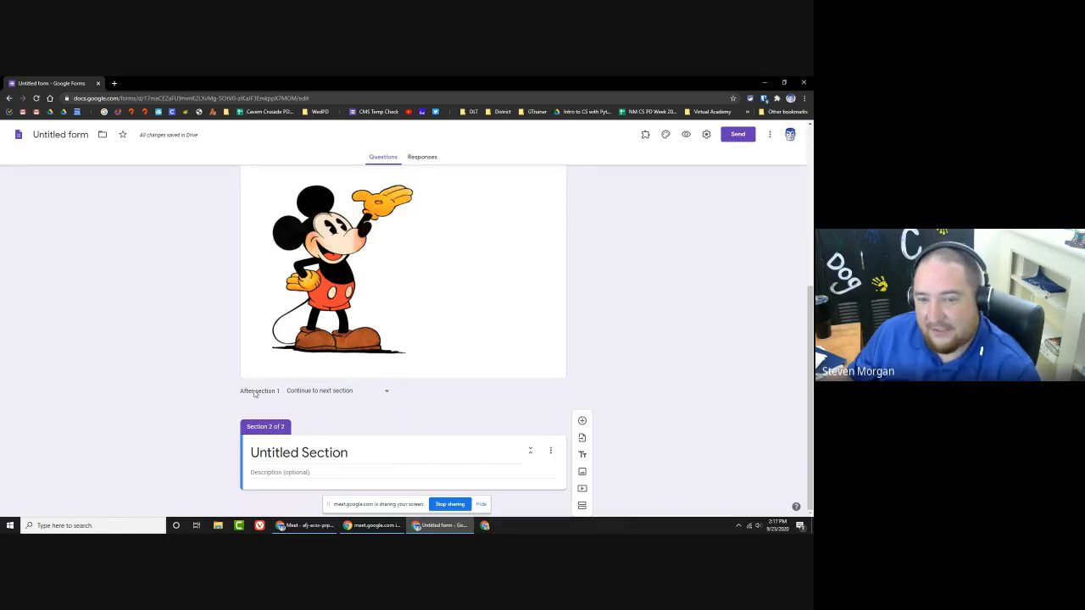
scroll(253, 393, up, 4)
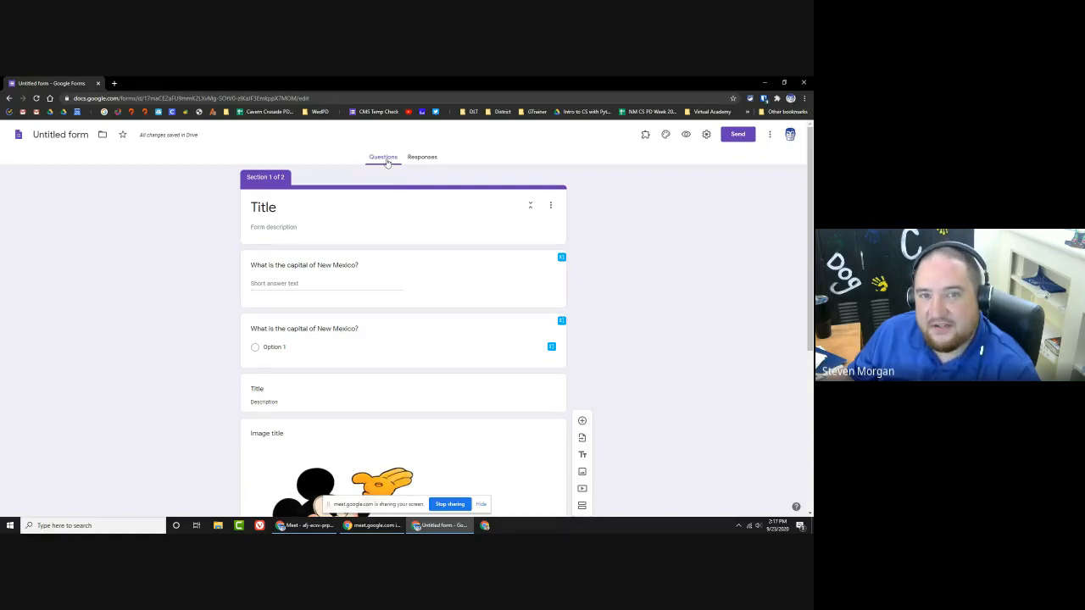
Step: View the form's responses page and examine the installed add-ons
click(420, 158)
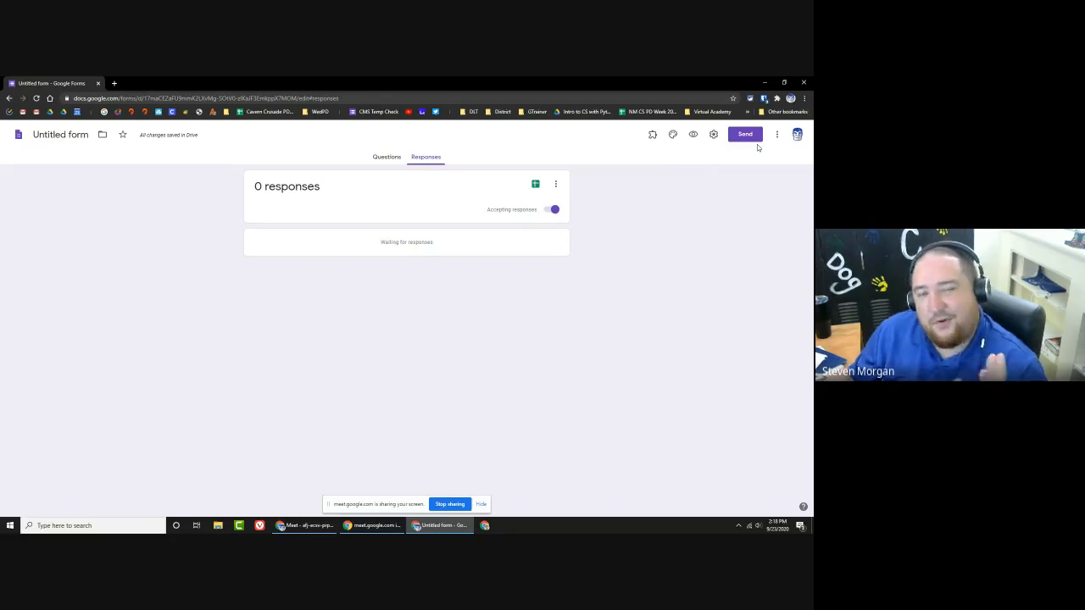
click(653, 136)
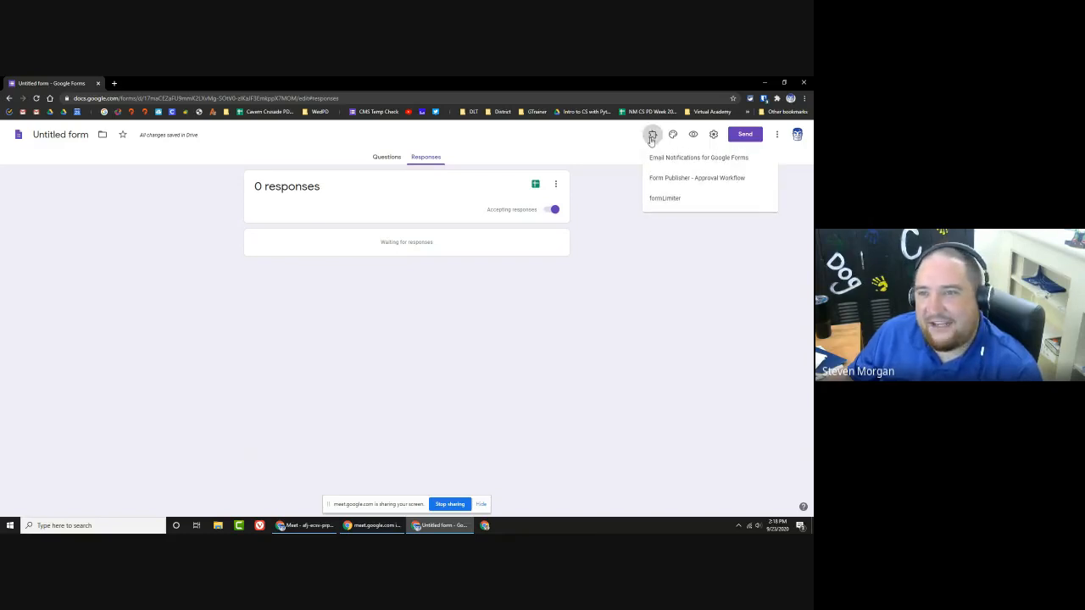
click(652, 138)
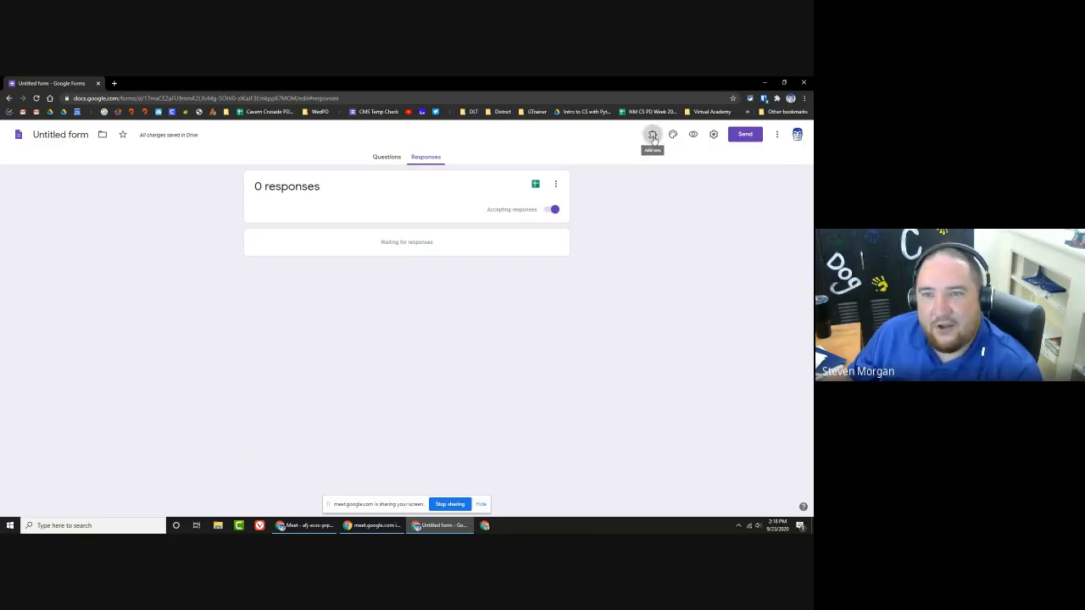
click(653, 137)
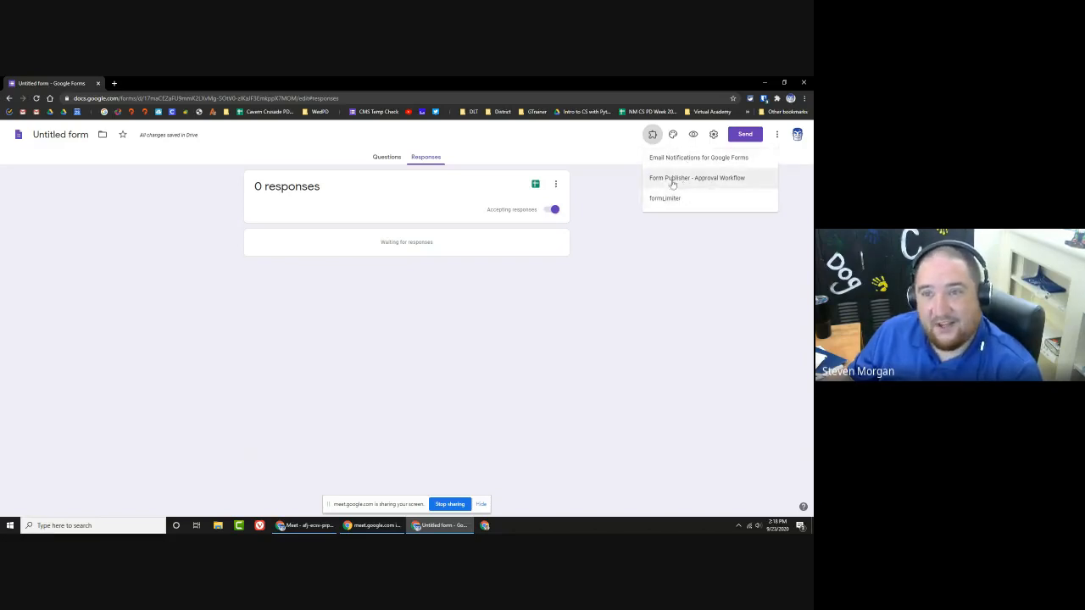
click(628, 162)
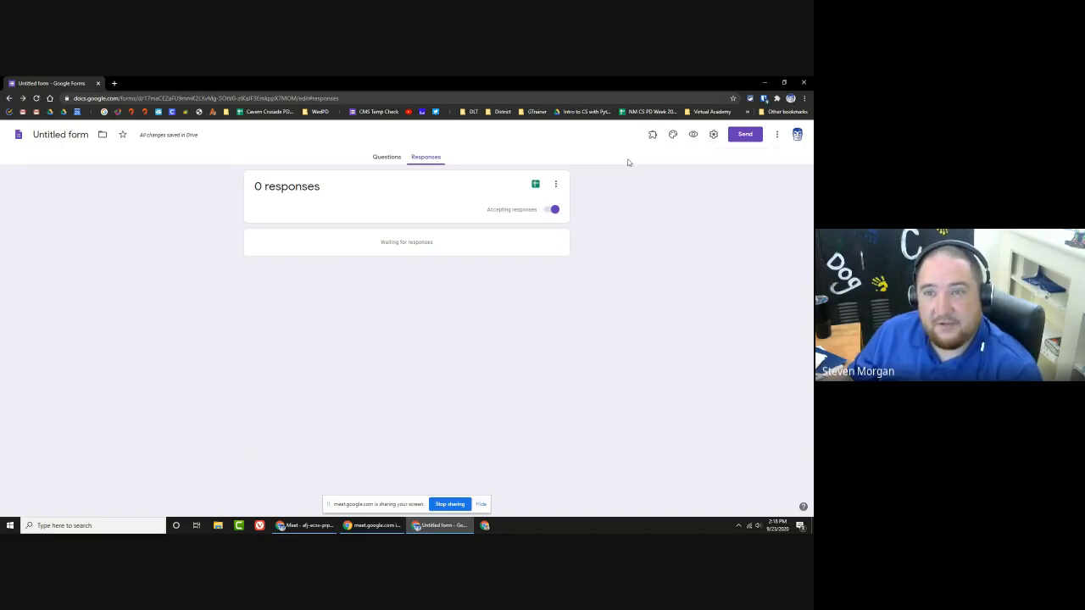
Step: Try red and green theme colors, settle on gray, and set the background to the first light gray shade after trying the others
click(672, 136)
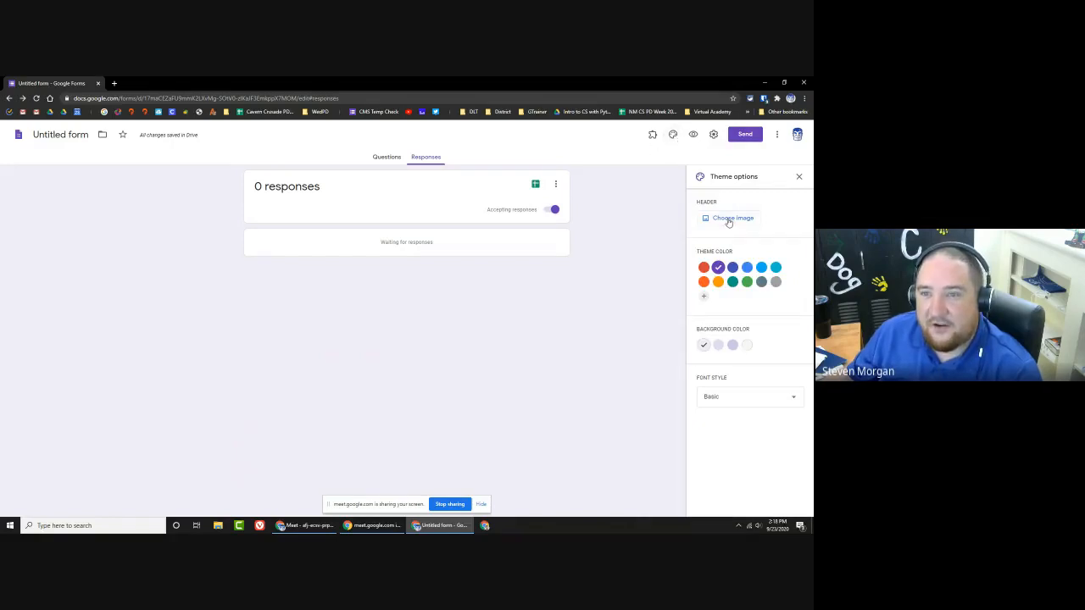
click(703, 267)
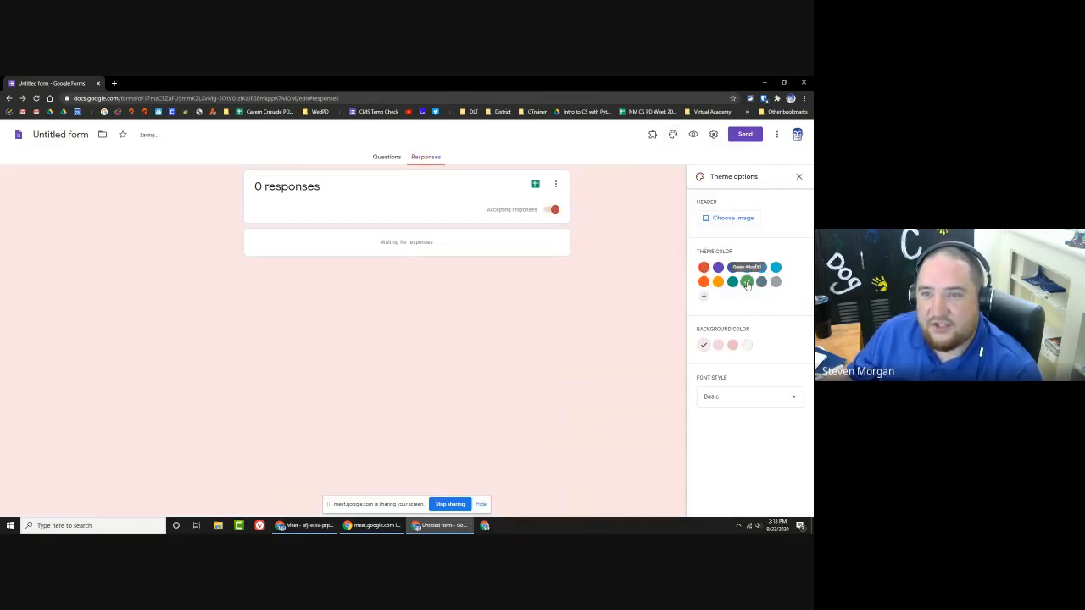
click(747, 281)
click(773, 283)
click(718, 345)
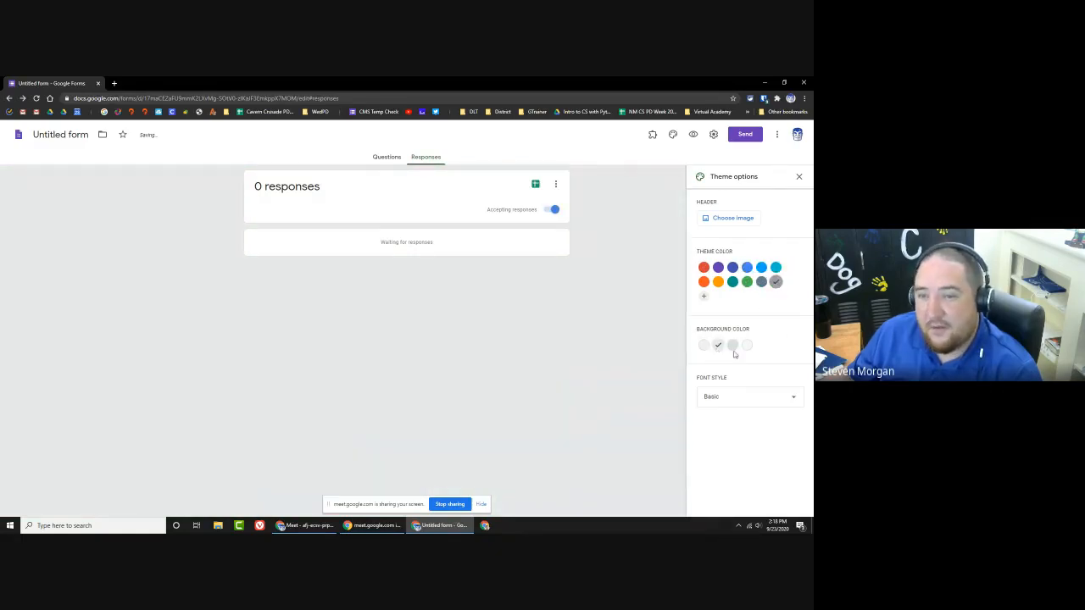
click(732, 347)
click(745, 346)
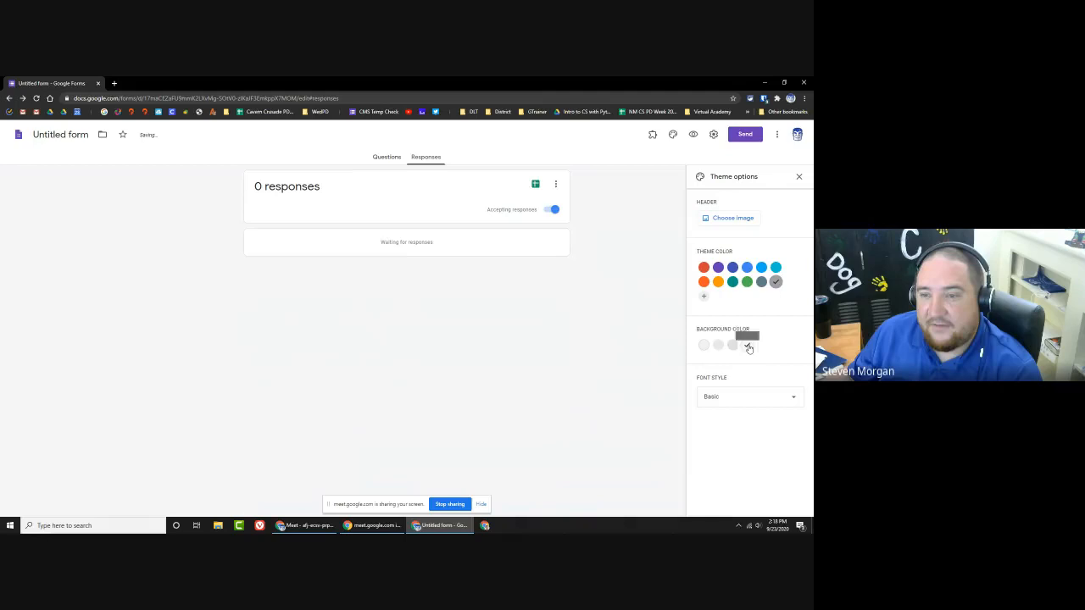
click(705, 347)
Step: Try the Decorative font style for the form and set it back to Basic
click(726, 403)
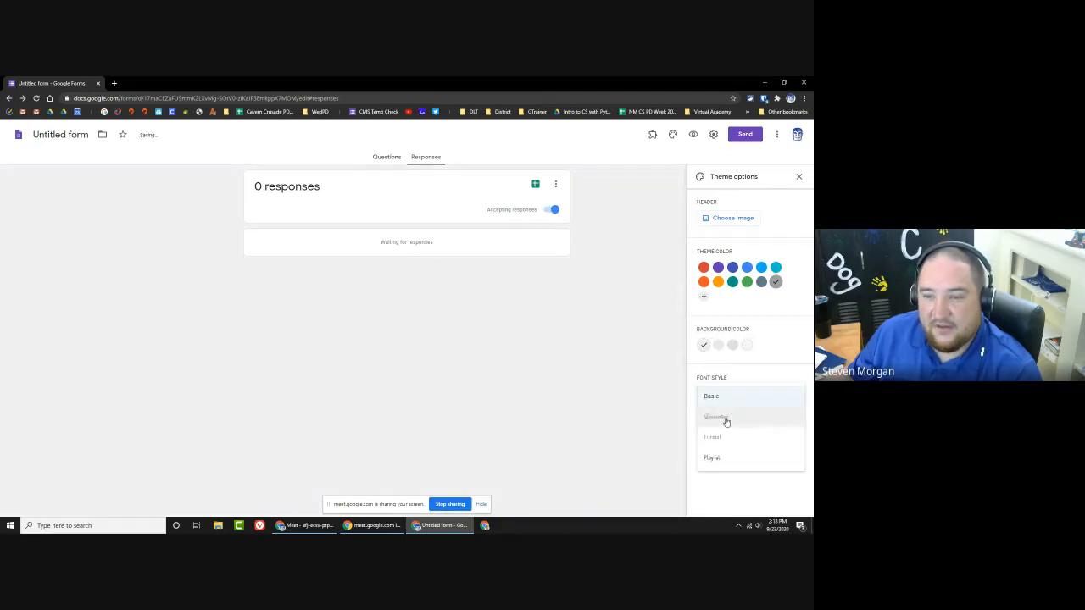
click(726, 419)
click(729, 396)
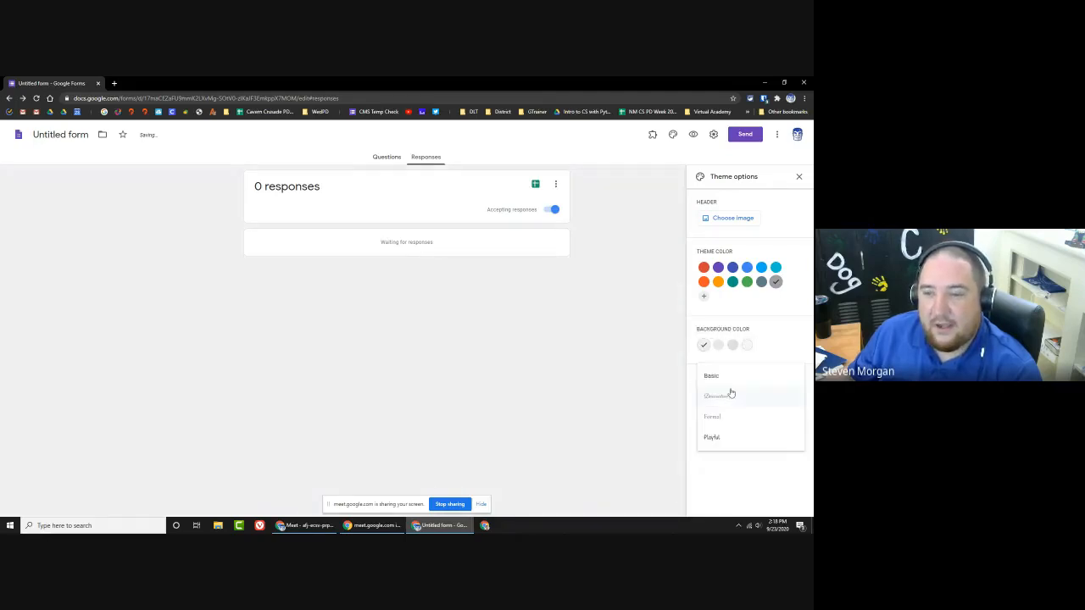
click(729, 377)
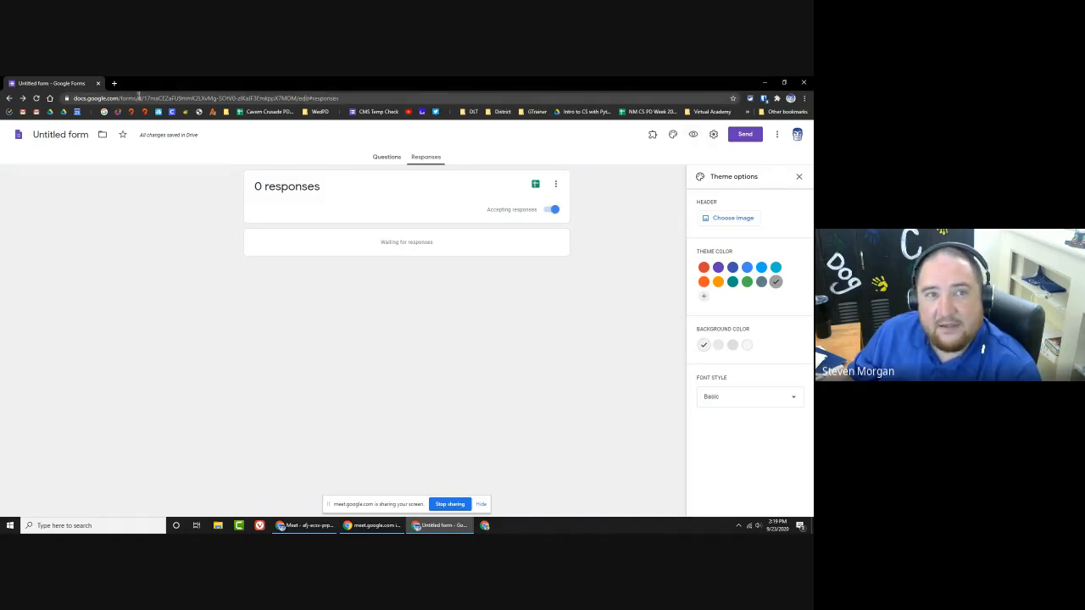
Step: Examine the ending of the form's web address on the responses page and on the questions page
click(269, 99)
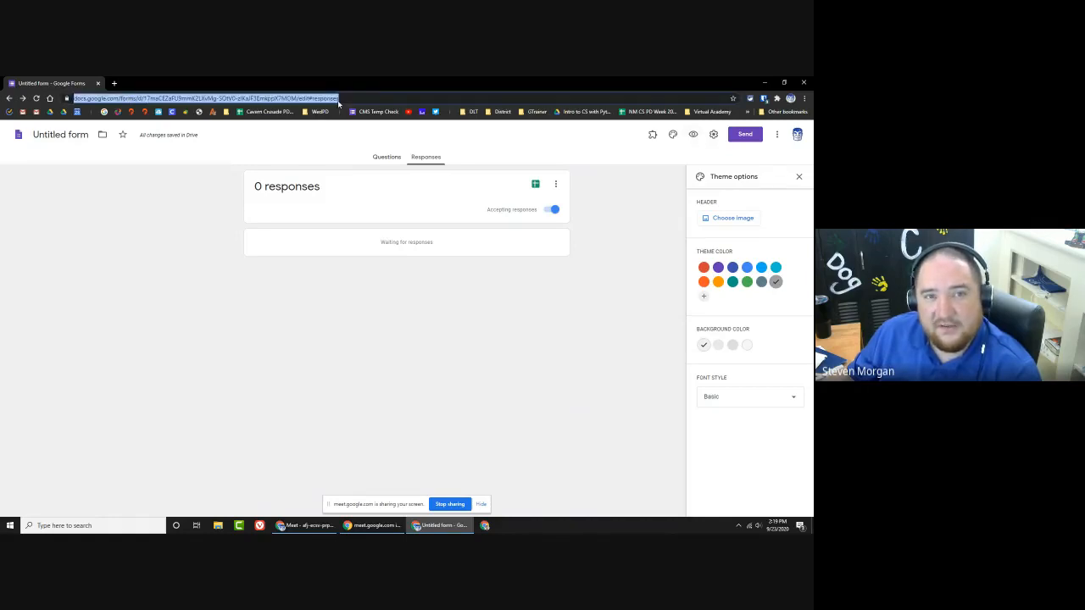
click(303, 99)
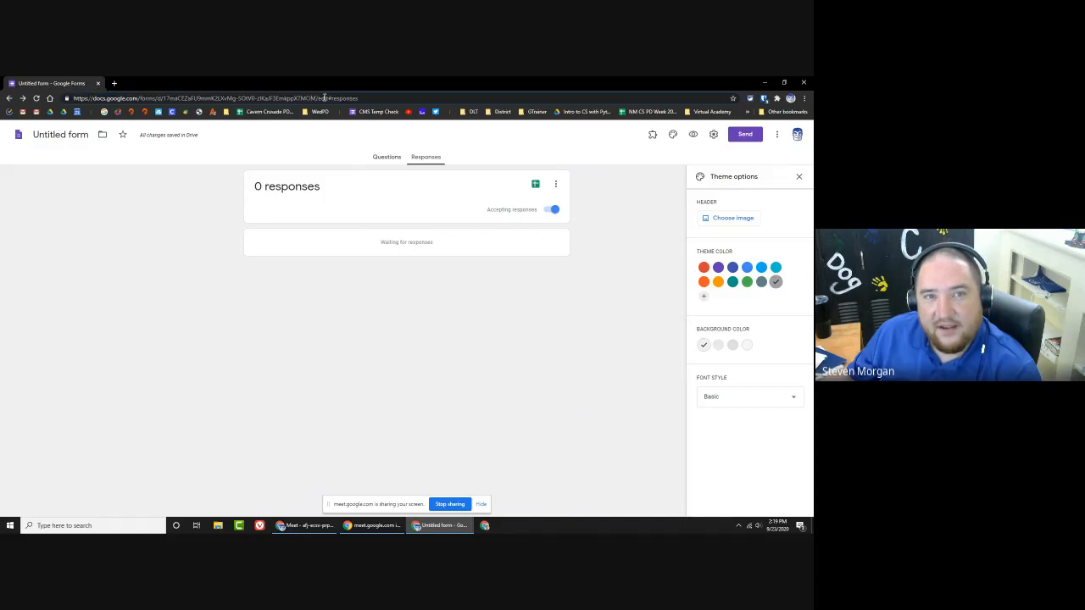
drag(321, 99, 375, 99)
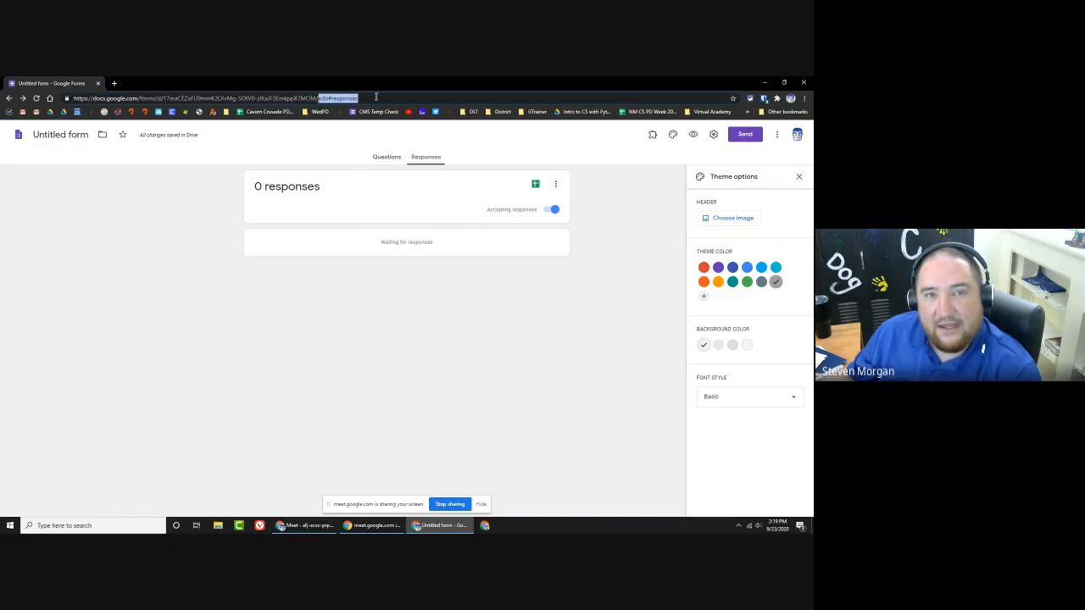
click(387, 158)
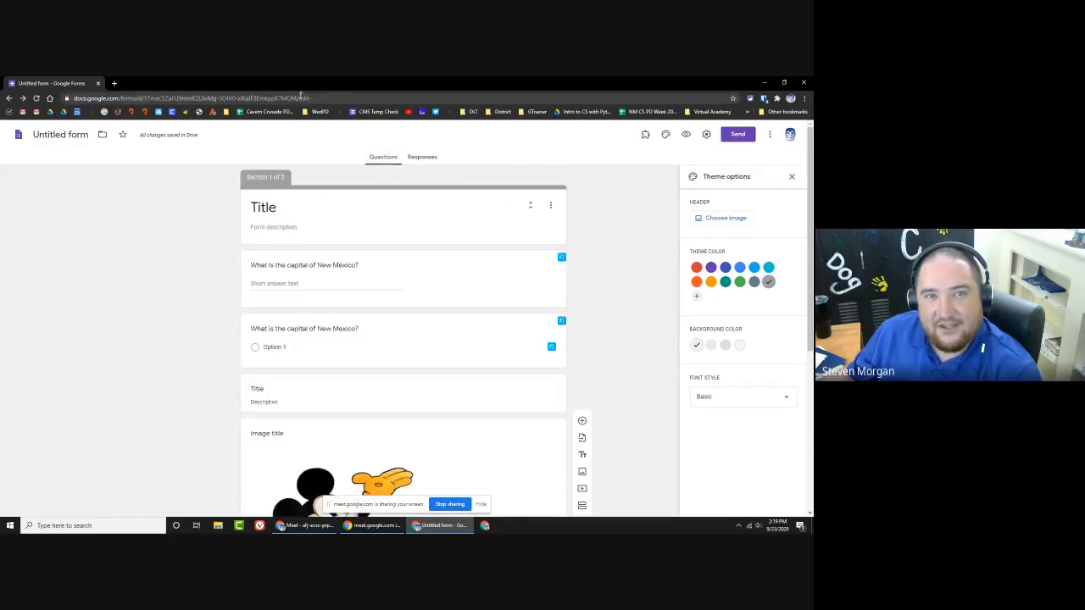
click(313, 98)
mouse_move(327, 98)
mouse_down()
mouse_move(351, 99)
mouse_move(325, 98)
mouse_move(340, 98)
mouse_up()
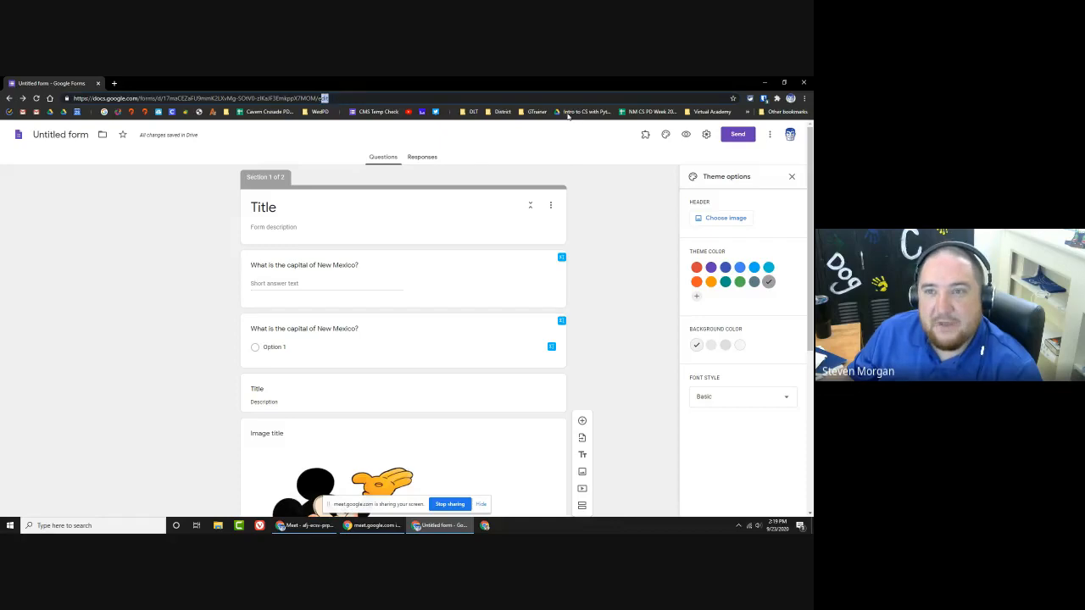
click(644, 171)
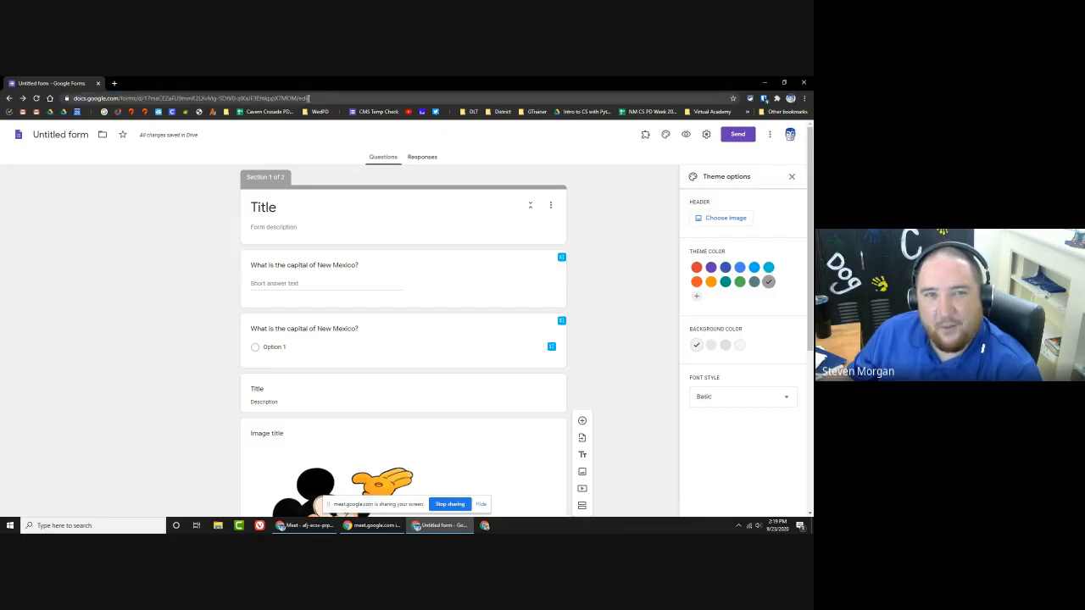
click(308, 98)
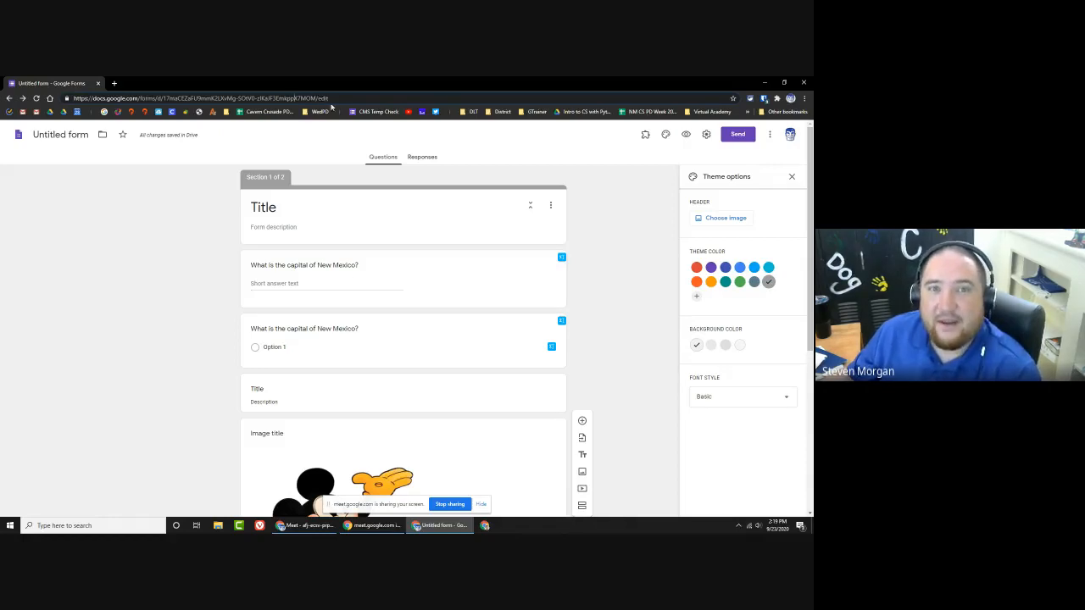
Step: Preview the form as respondents see it and look through the whole page
click(686, 136)
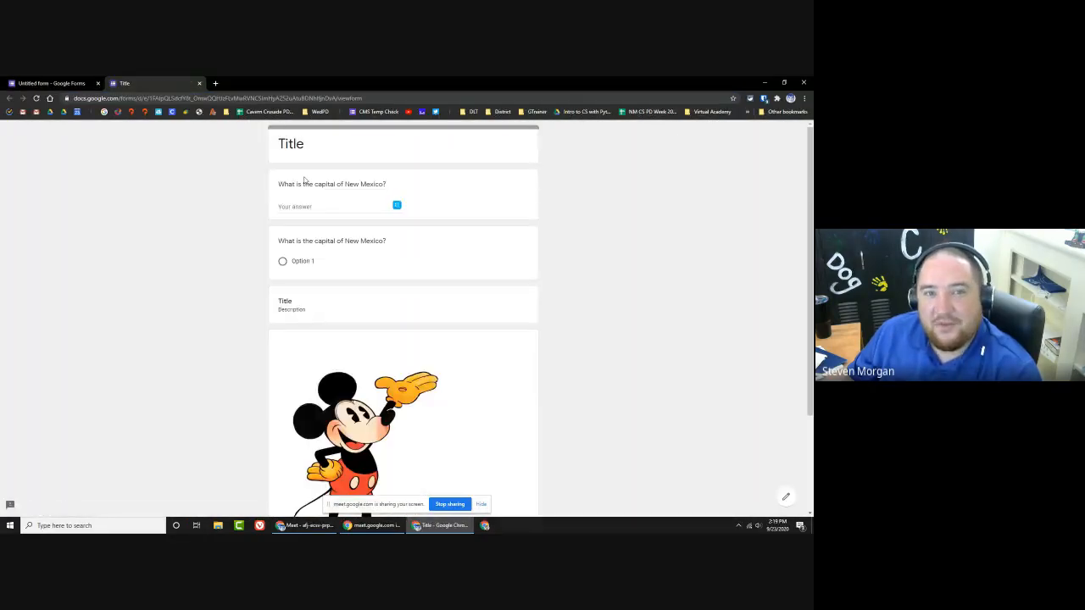
scroll(304, 180, down, 3)
scroll(303, 180, up, 3)
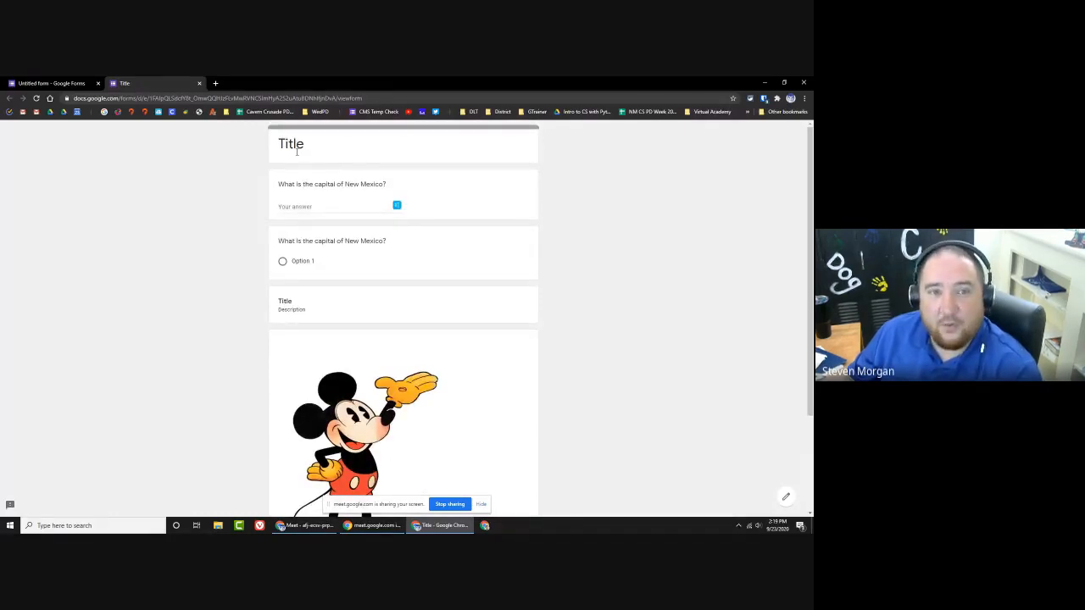
Step: Inspect the viewform ending of the preview's web address, copy the full address, and close the preview
drag(340, 99, 364, 99)
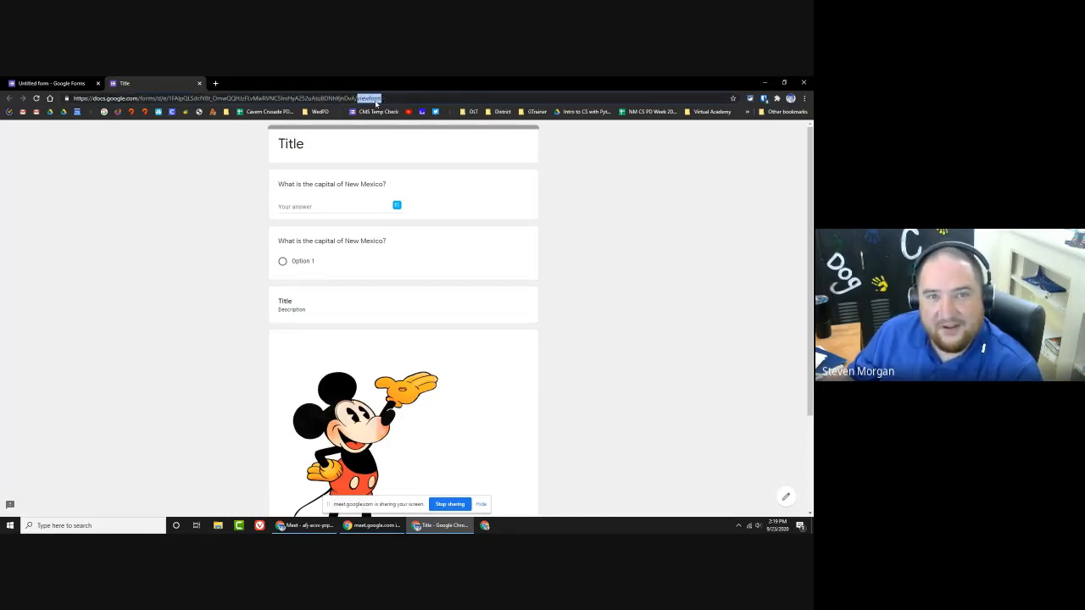
triple_click(355, 100)
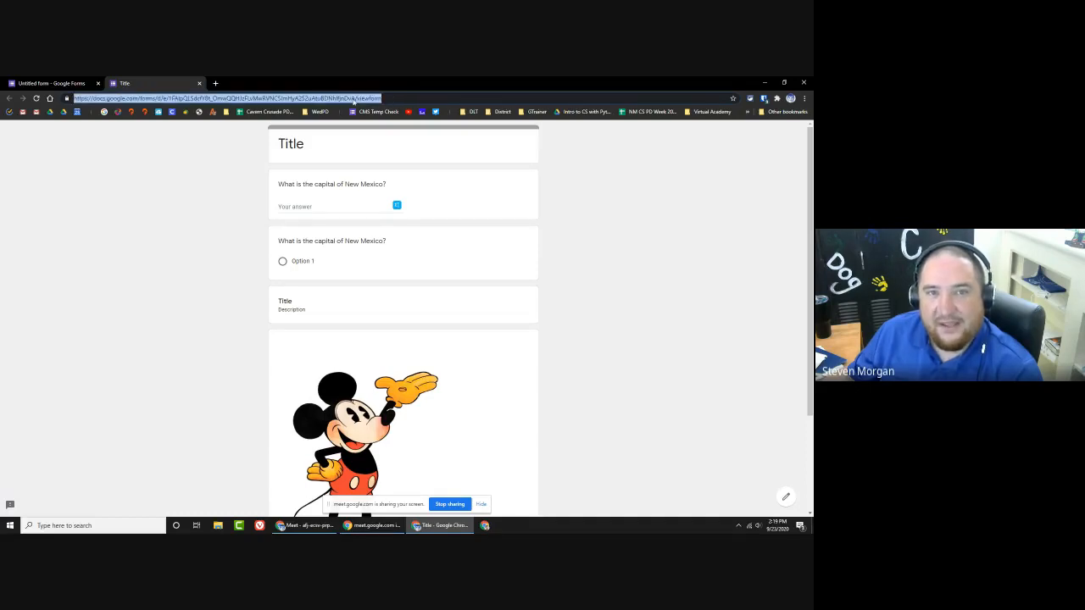
right_click(355, 99)
click(374, 148)
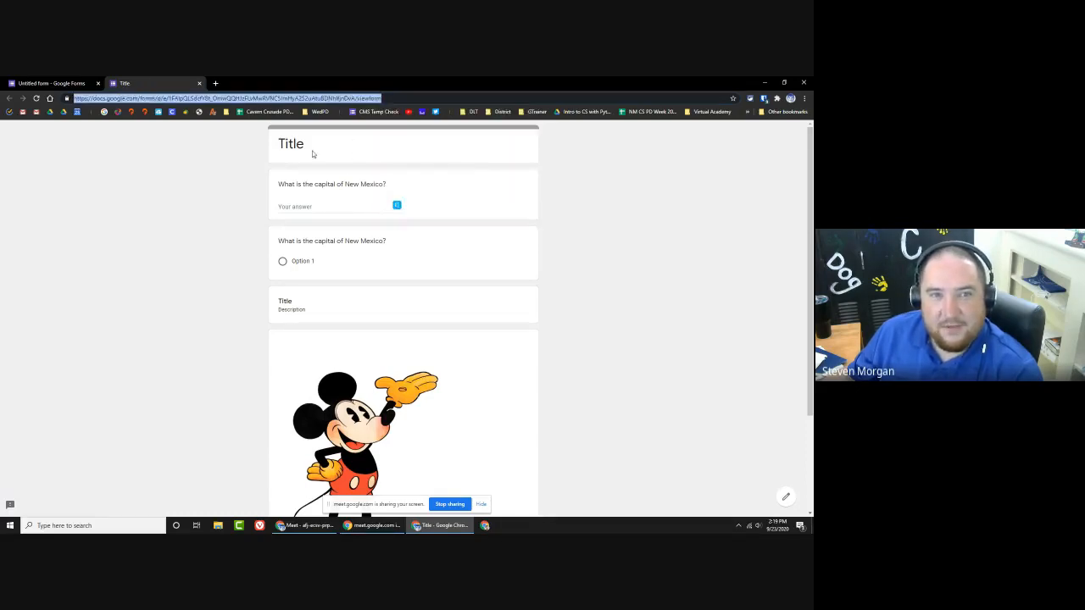
click(253, 155)
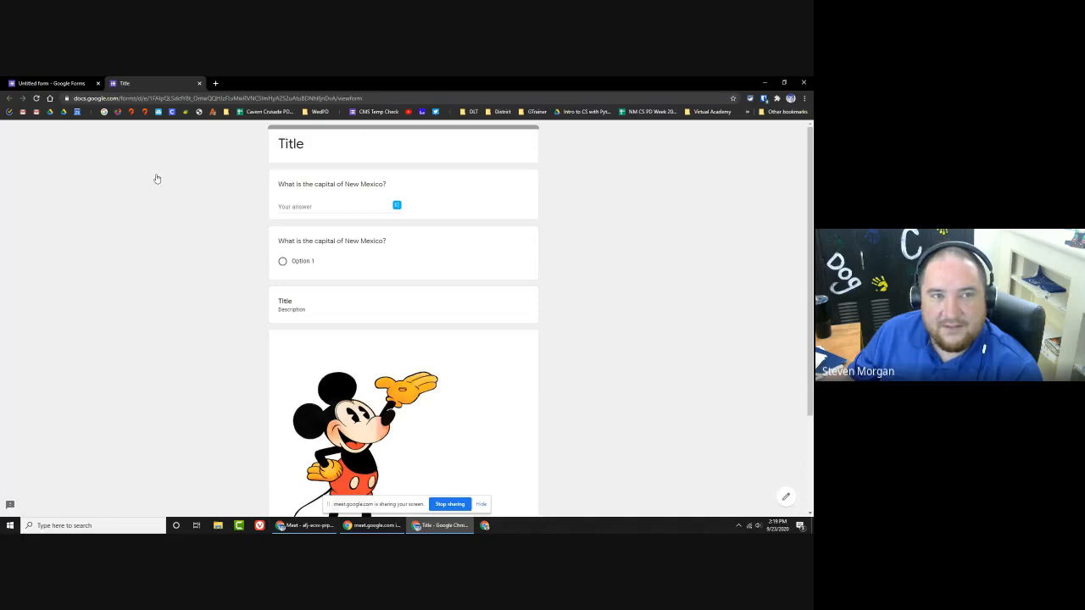
key(ctrl+w)
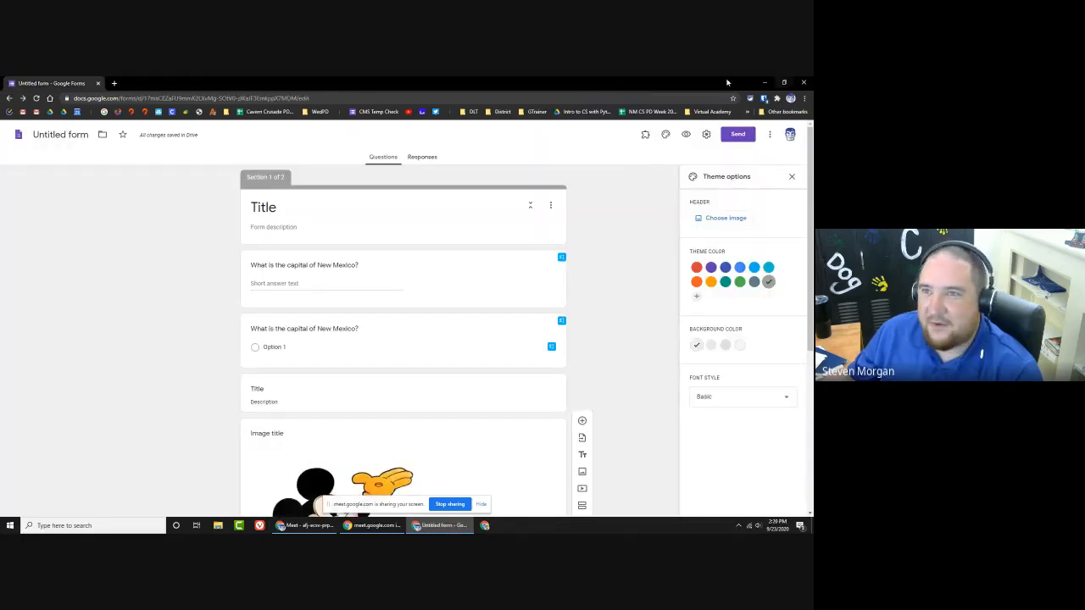
Step: Move the form window aside to check the Google Meet chat, and maximize the form window again
drag(619, 84, 405, 146)
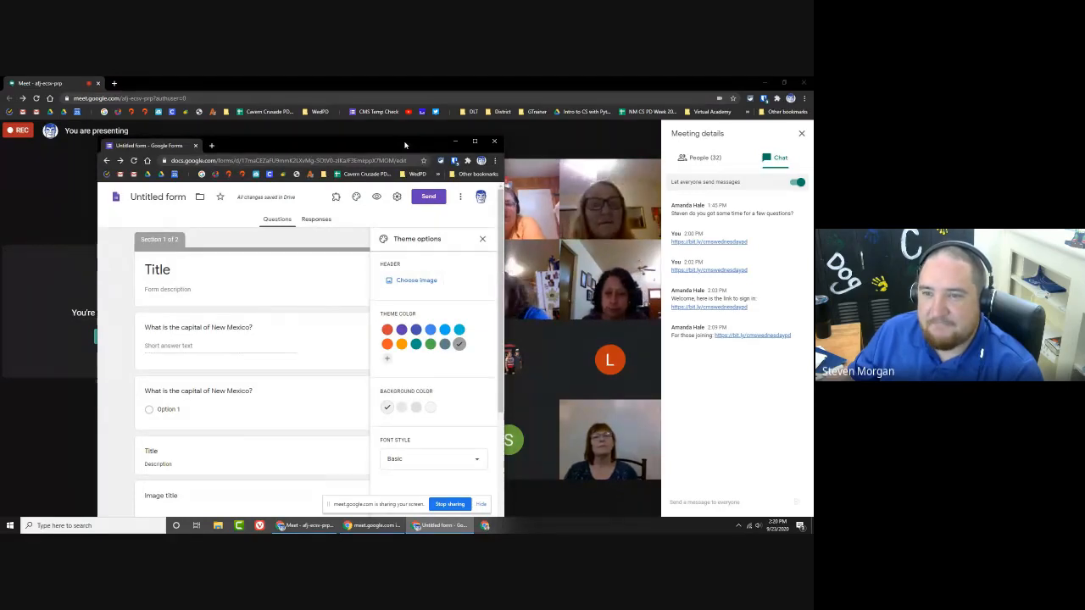
drag(405, 145, 418, 76)
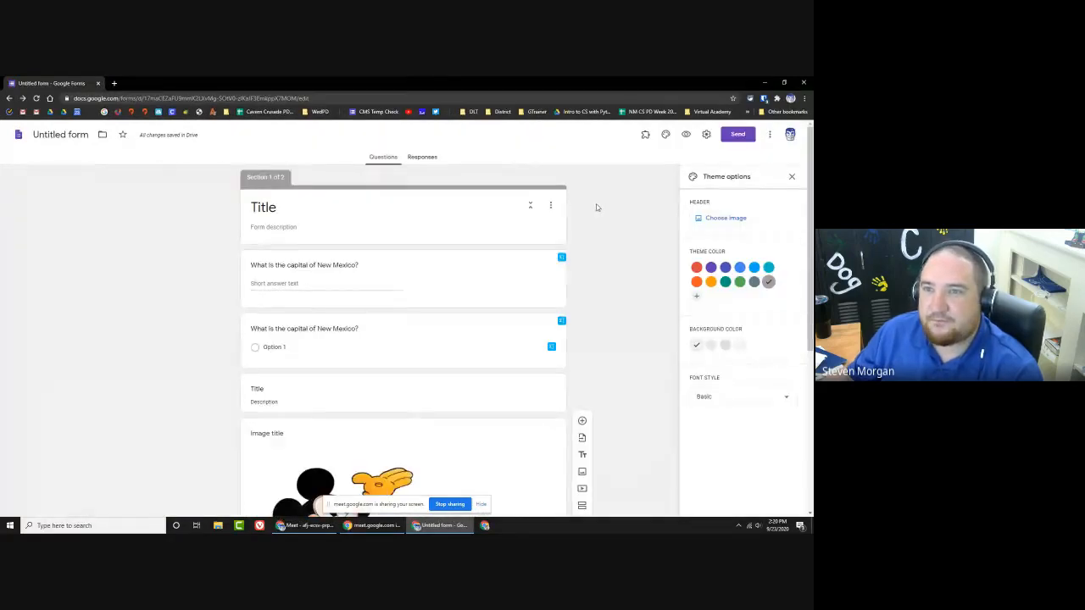
Step: Inspect the form's email sending options and its sharing settings for adding collaborators, and close them without changes
click(737, 135)
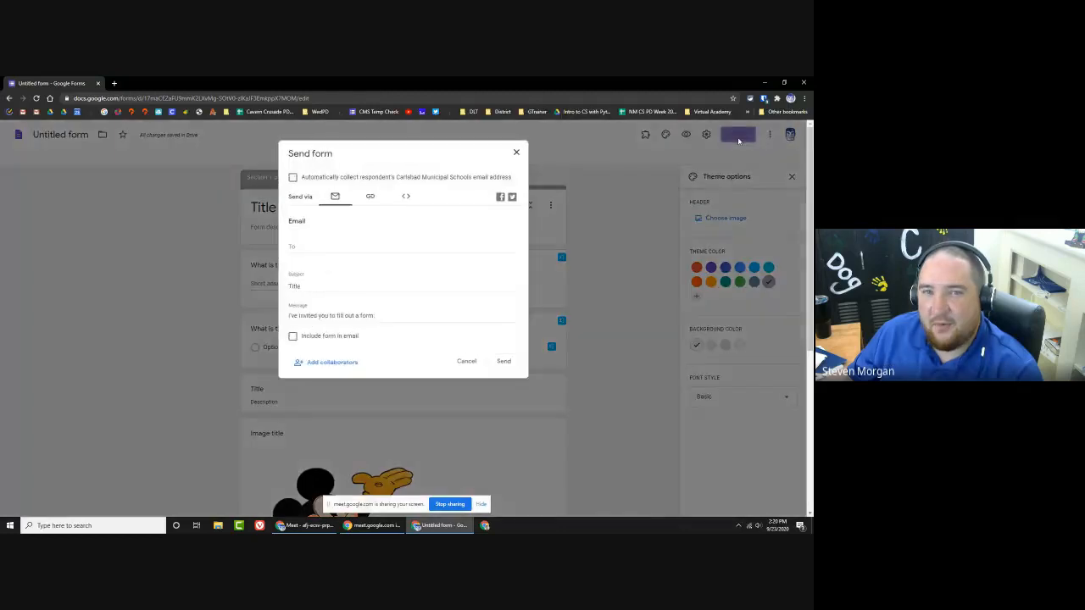
click(297, 246)
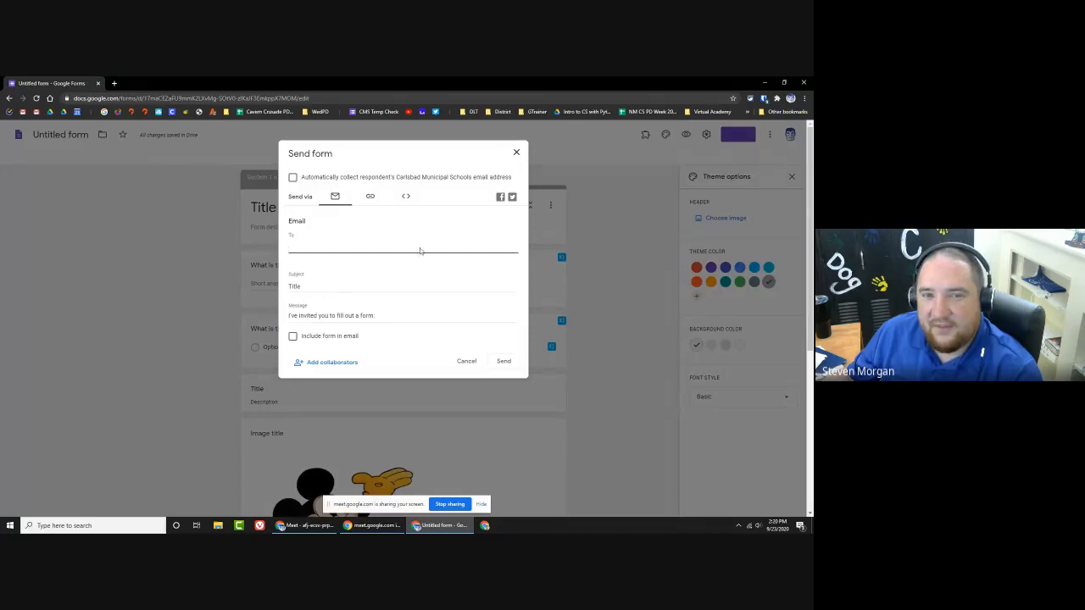
click(327, 365)
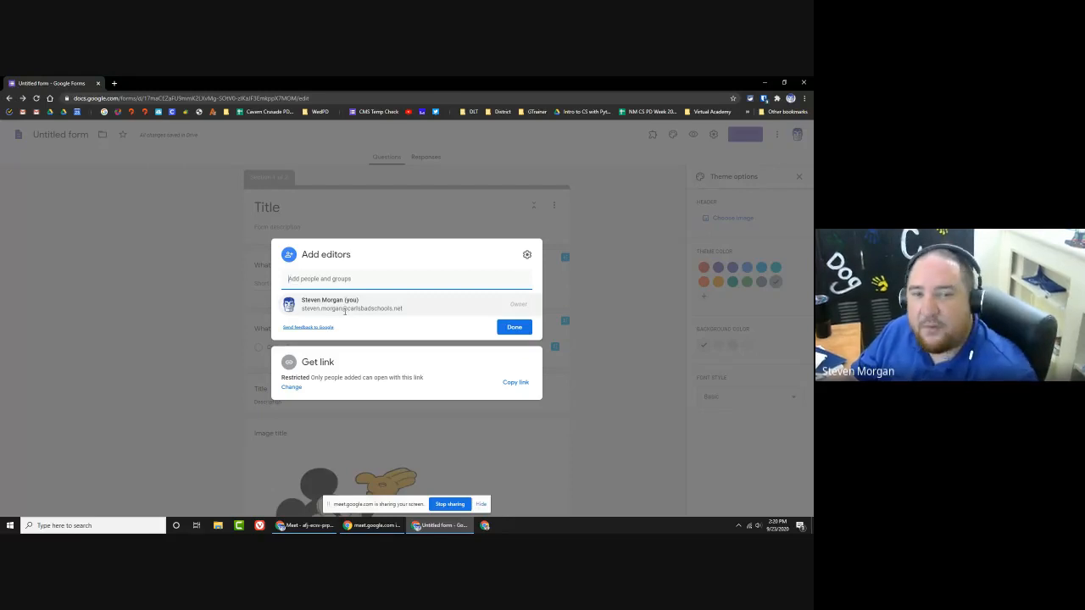
mouse_move(344, 314)
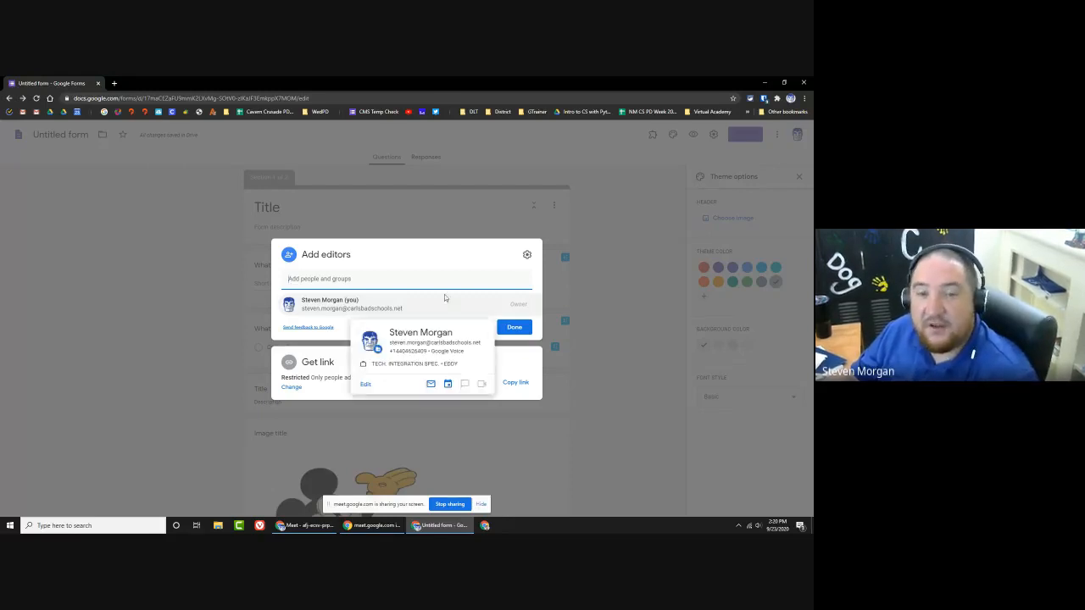
click(594, 274)
Step: Check the form's additional actions and its general settings, and leave everything as it is
click(769, 134)
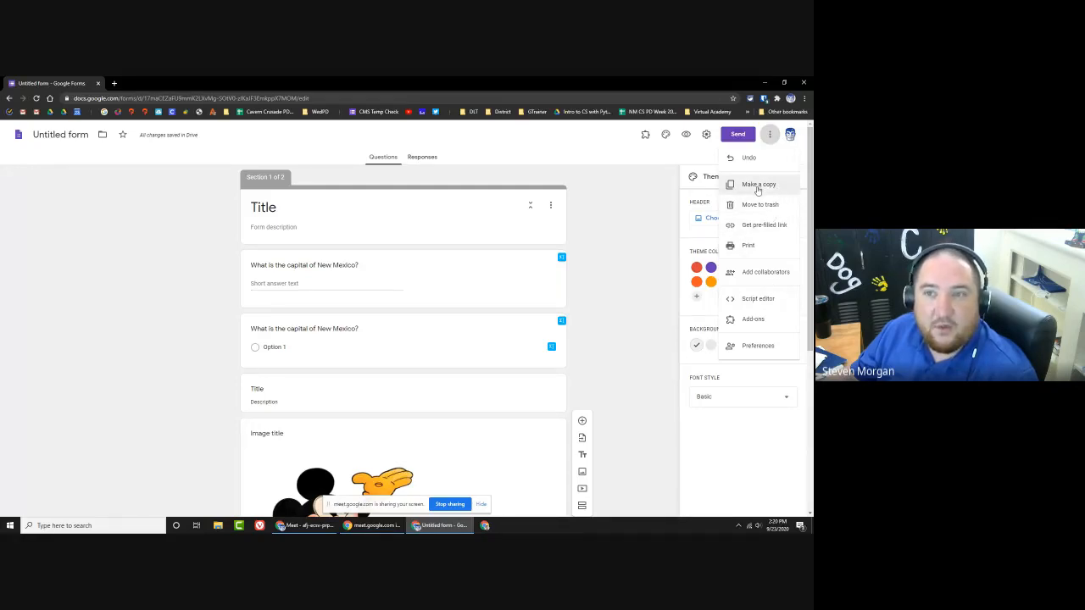
click(640, 180)
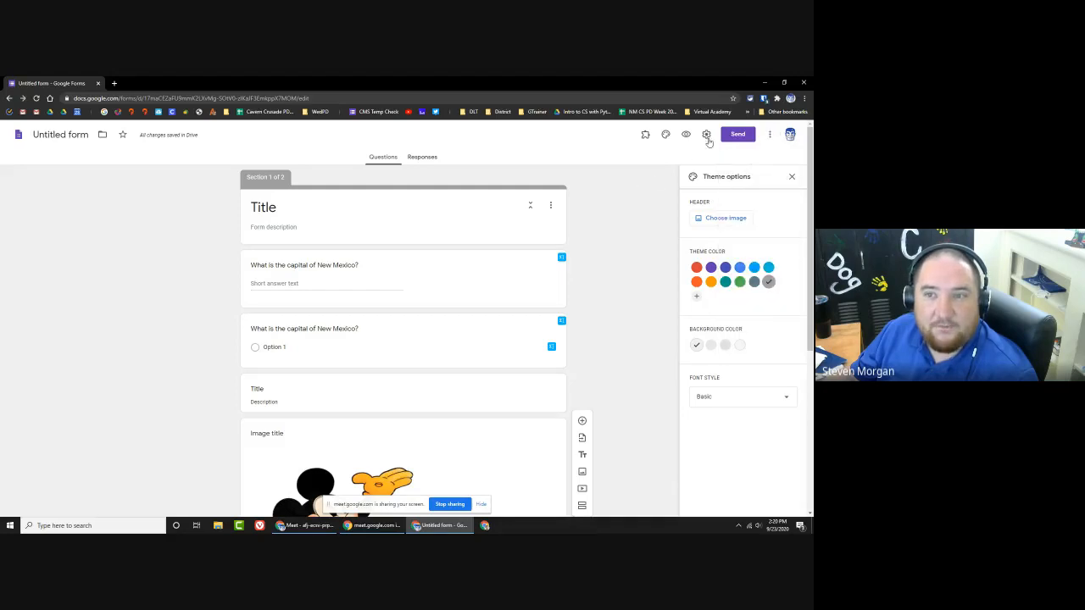
click(706, 136)
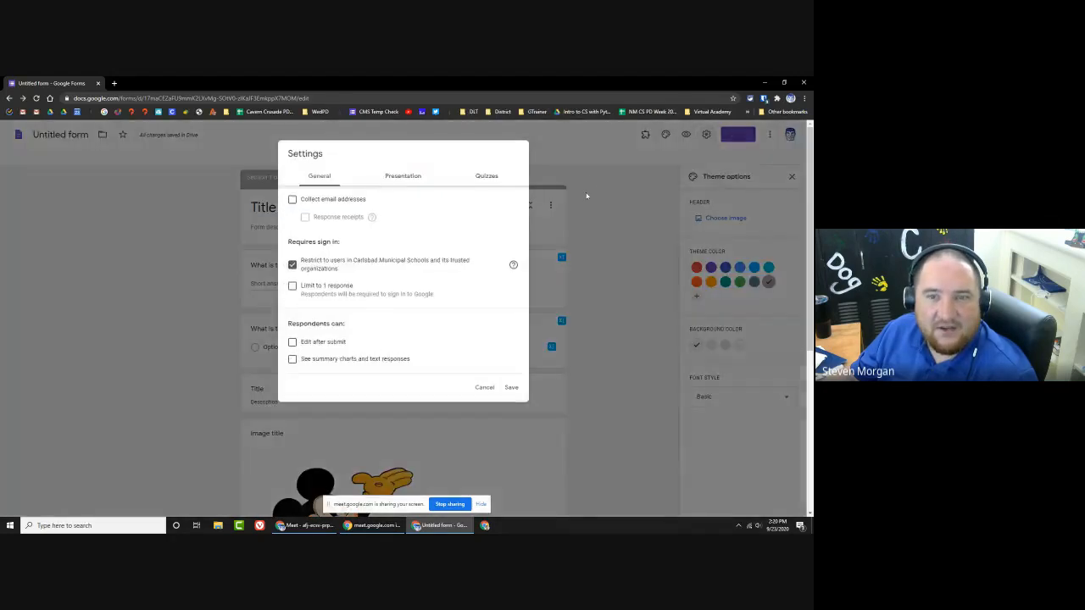
click(585, 195)
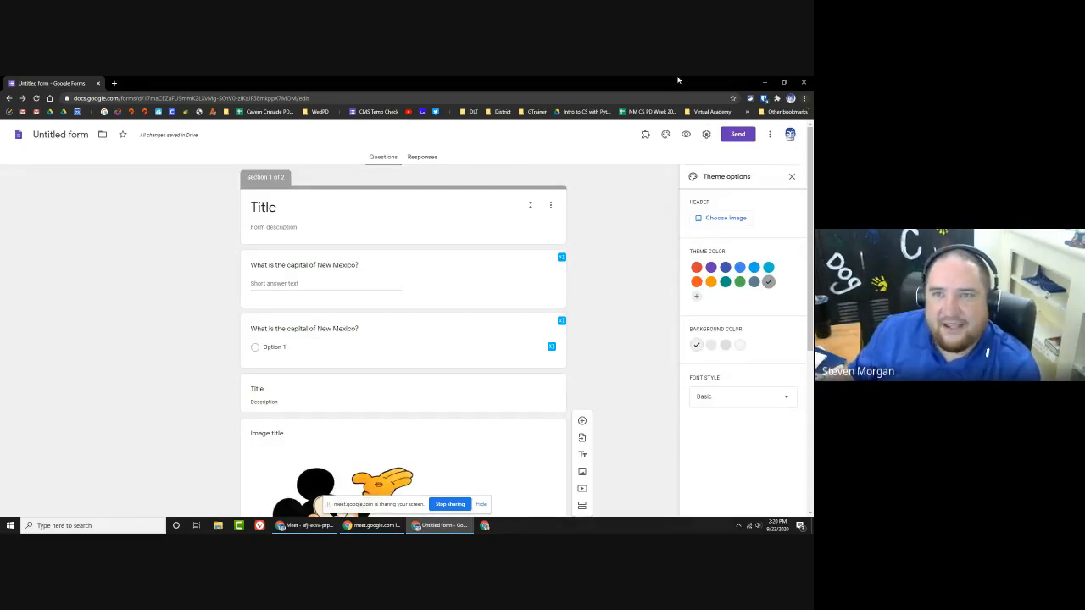
Step: Minimize the form window to check the Google Meet chat and participants, and return to the maximized form
drag(675, 80, 511, 114)
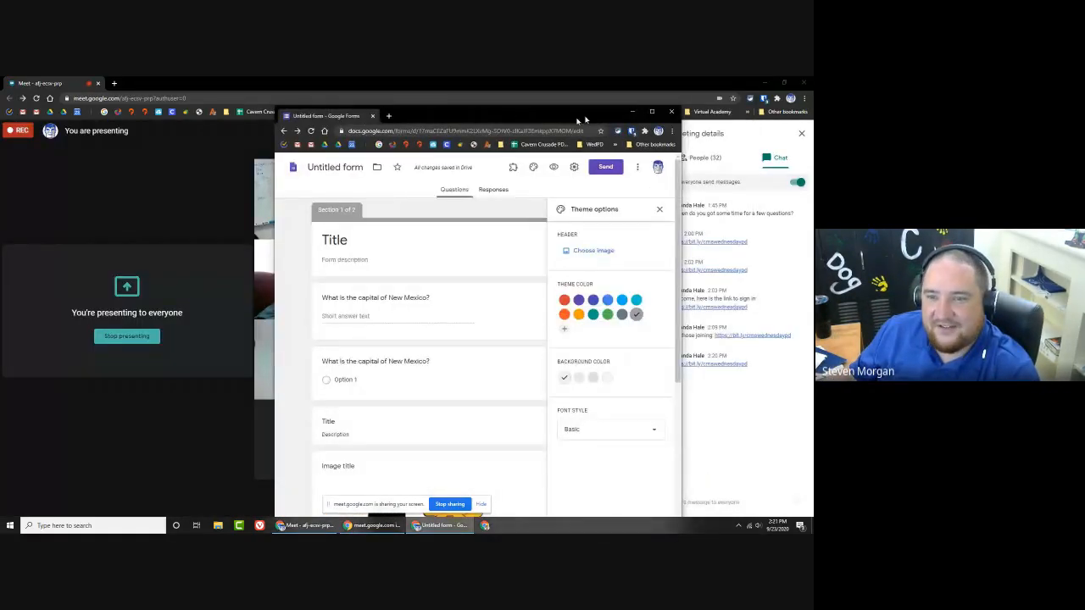
drag(581, 119, 492, 126)
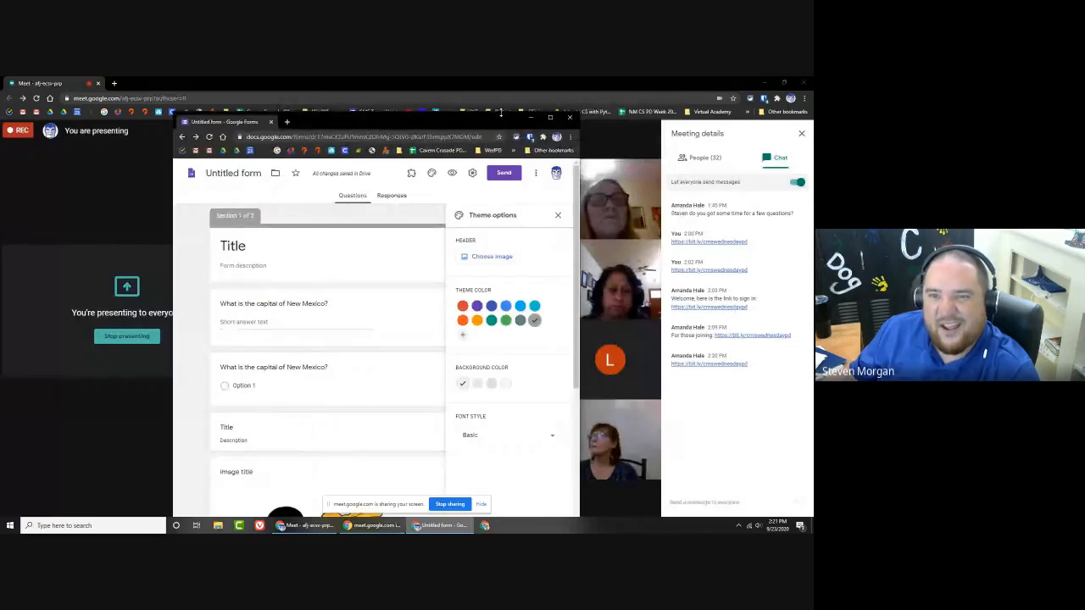
click(531, 117)
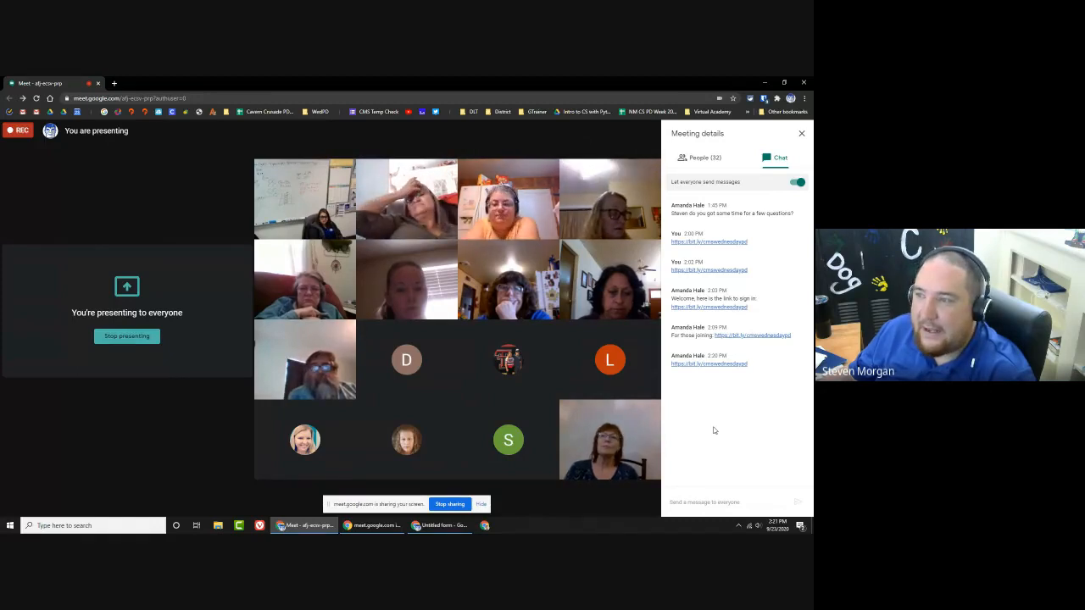
click(446, 527)
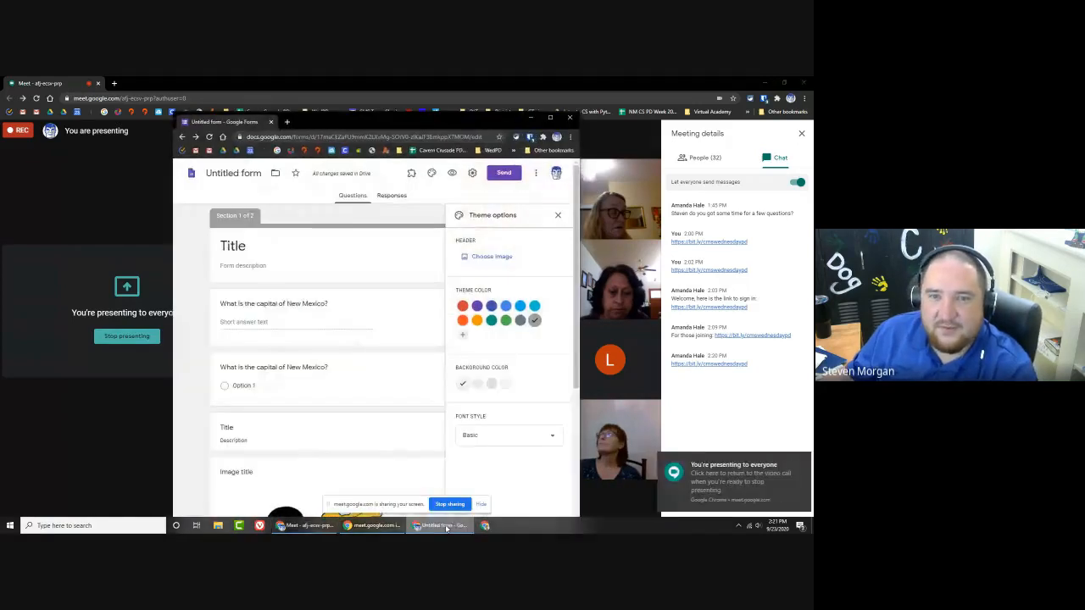
click(550, 117)
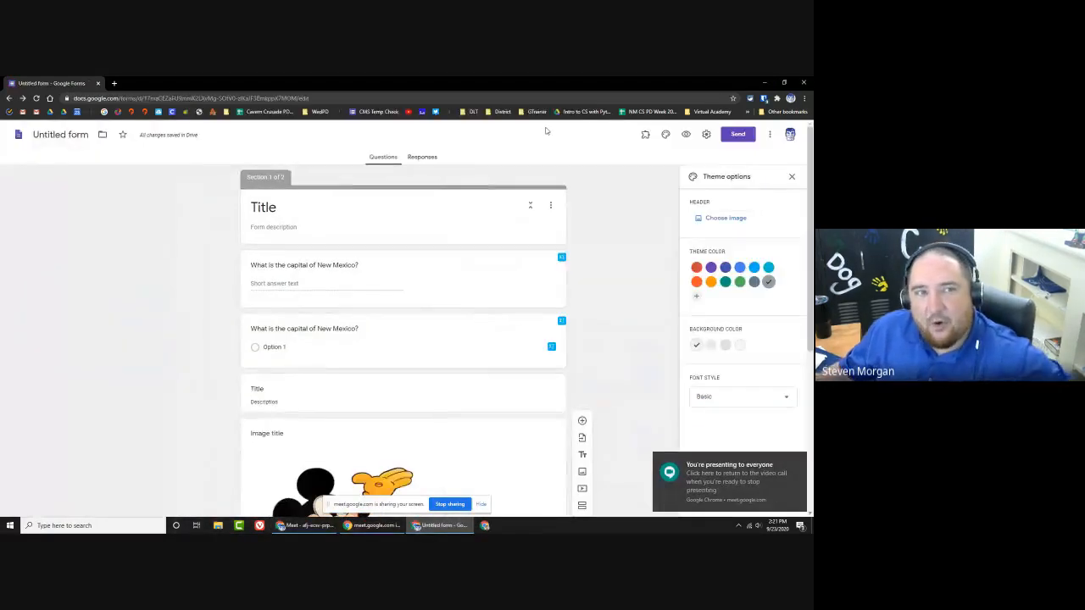
drag(251, 80, 254, 109)
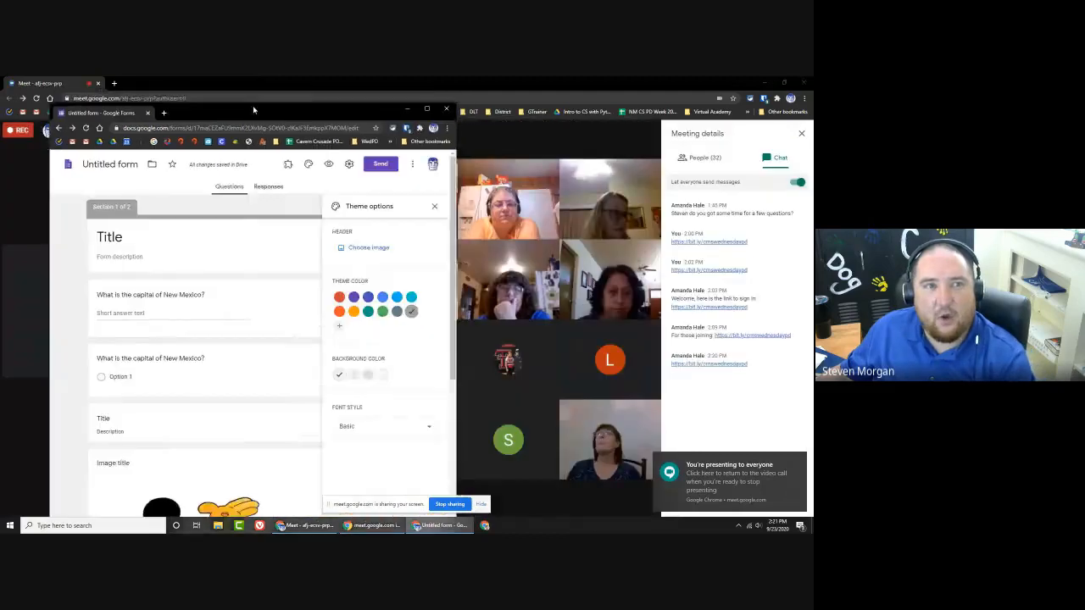
double_click(254, 109)
Step: Open Google Drive's My Drive in a new browser tab and look through its files and folders
click(113, 83)
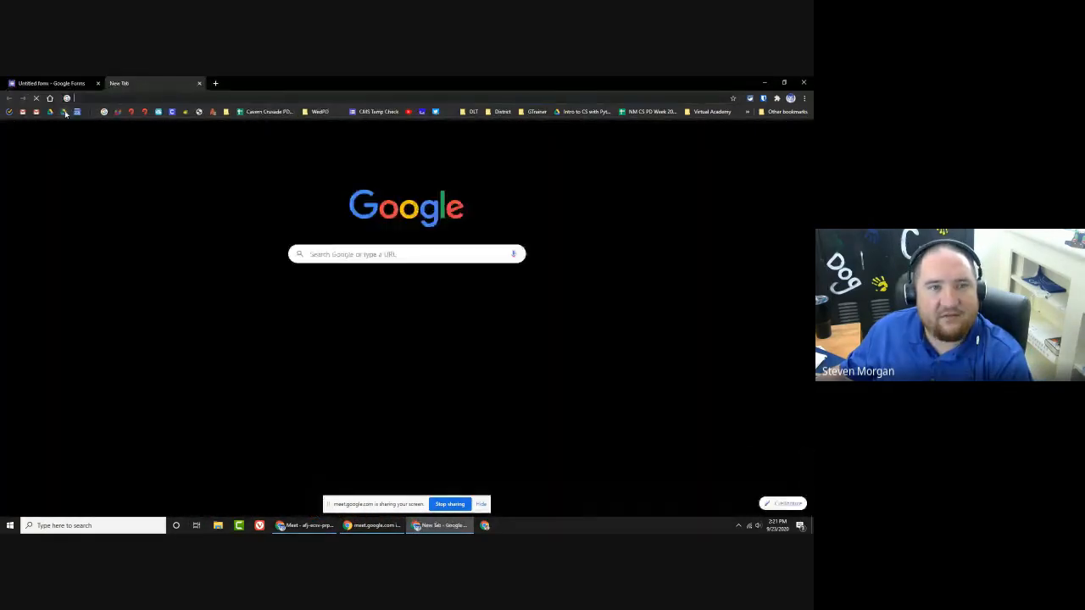
click(65, 113)
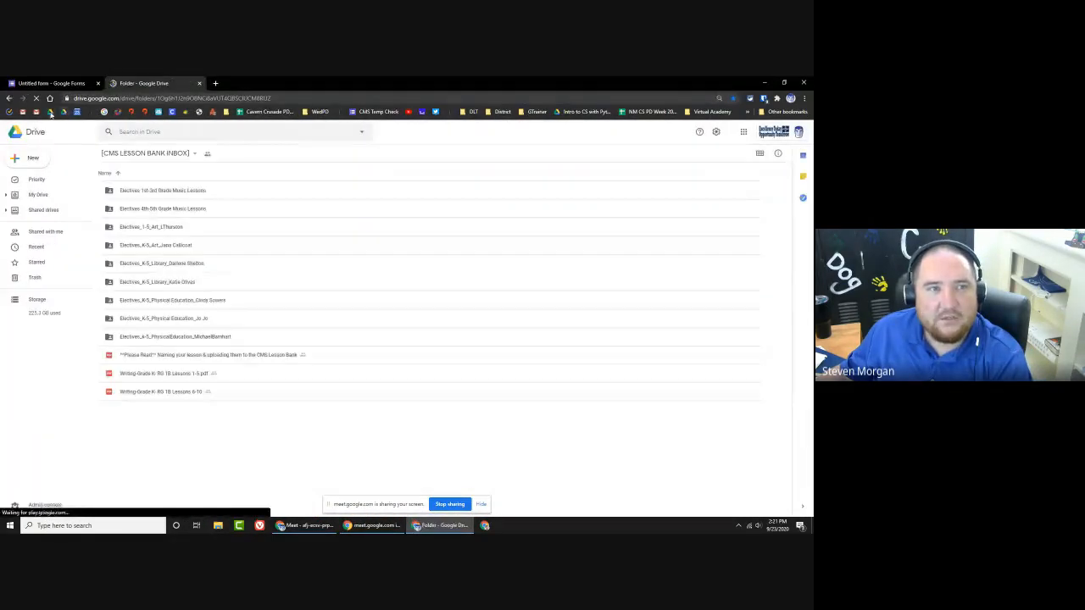
click(51, 113)
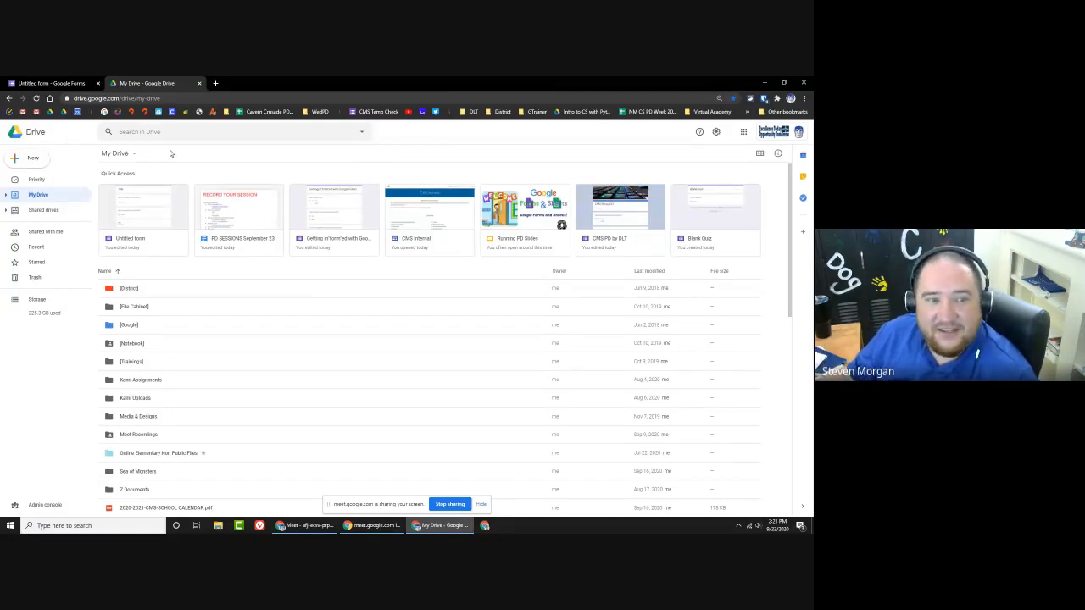
scroll(277, 304, down, 3)
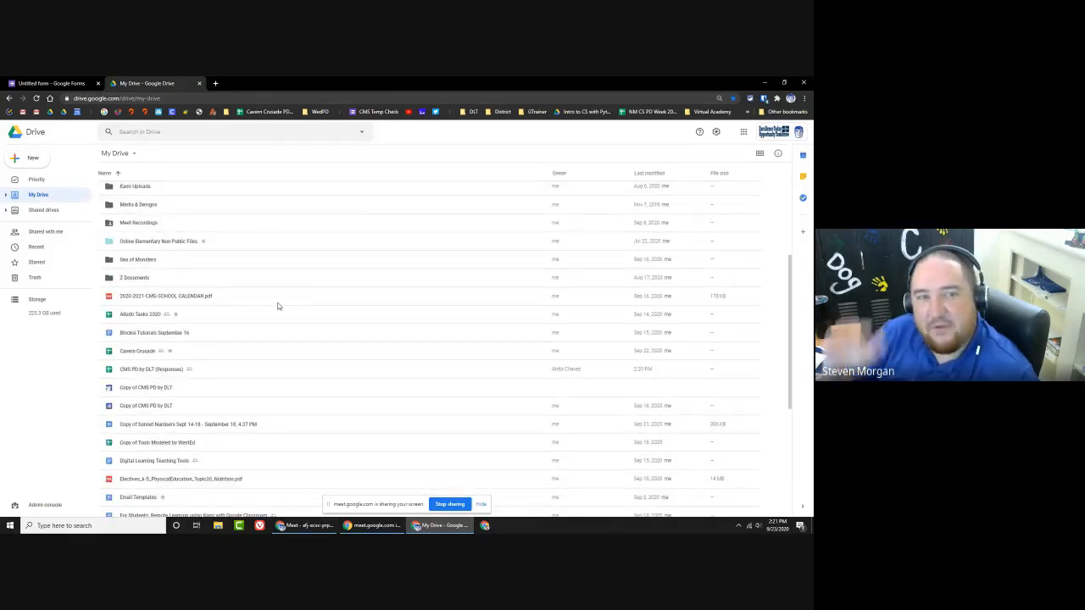
scroll(277, 306, up, 3)
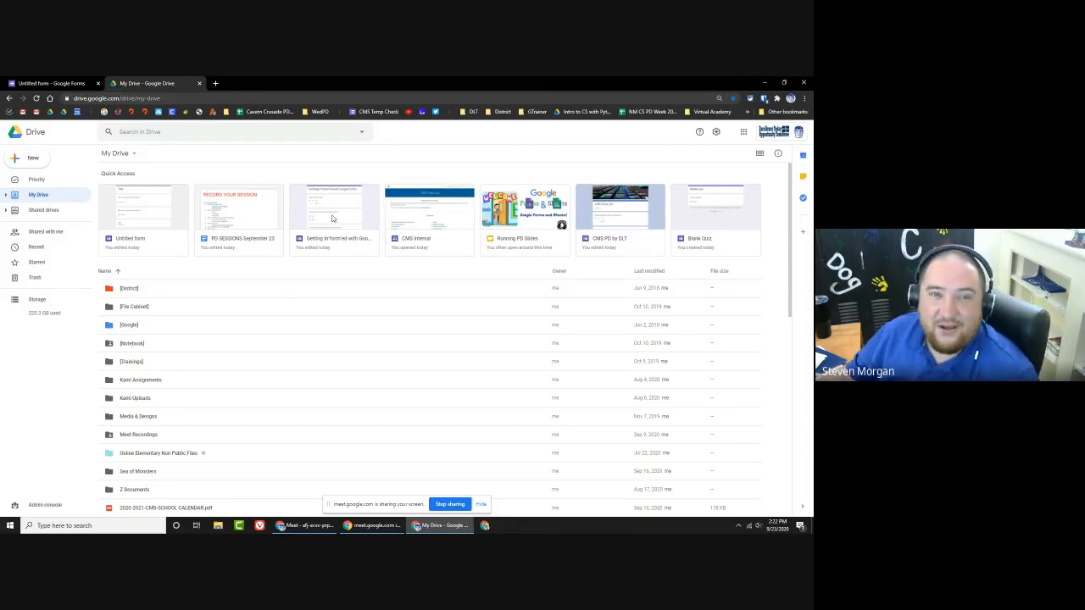
Step: Inspect the sharing settings and editor role options of the Getting In'form'ed with Google Forms file, and close them unchanged
right_click(332, 218)
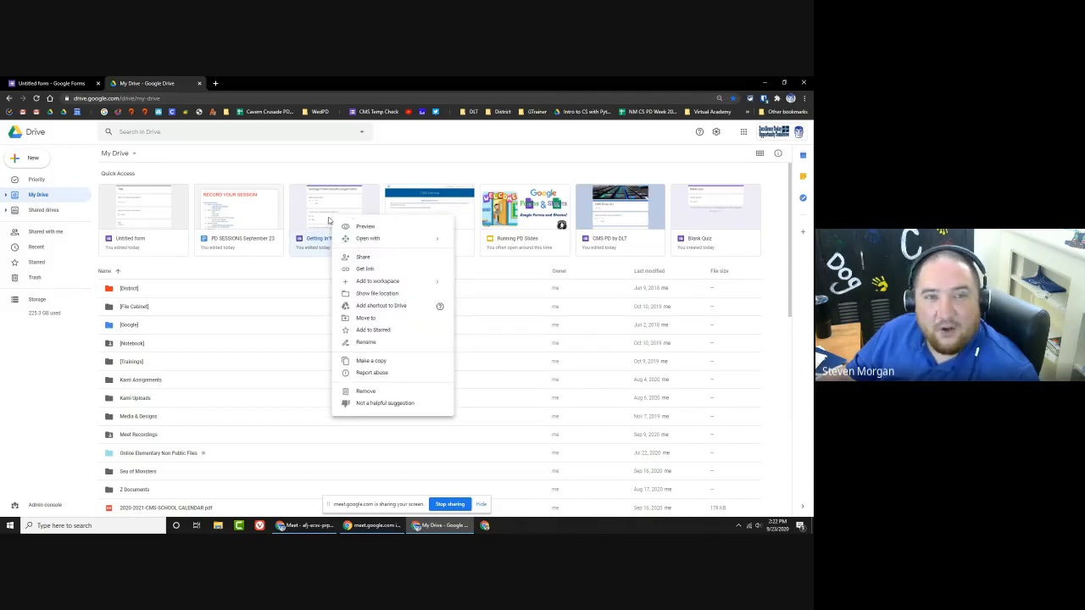
click(373, 258)
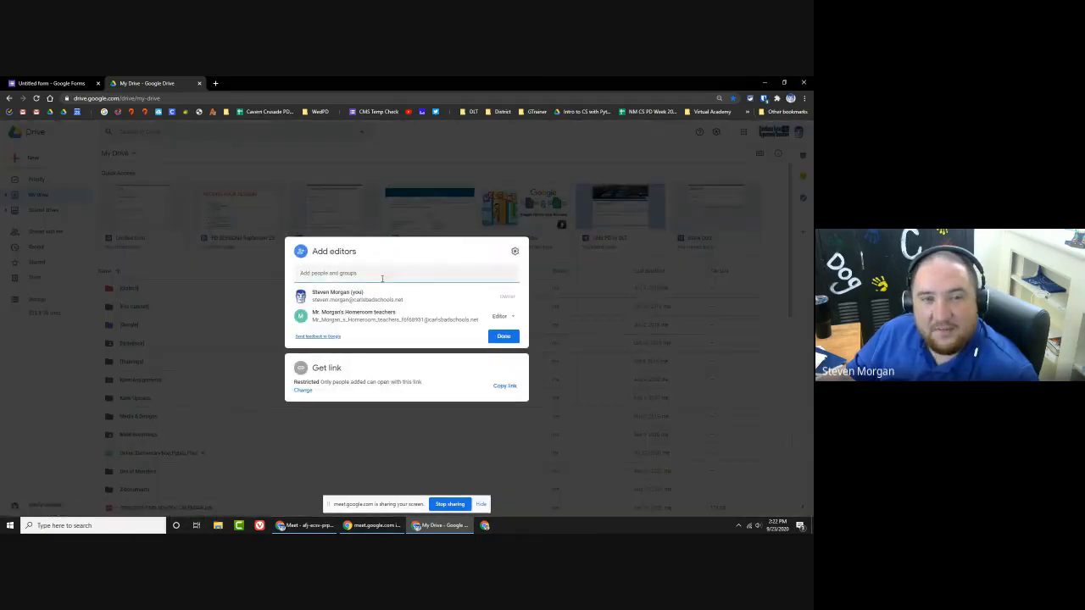
click(499, 318)
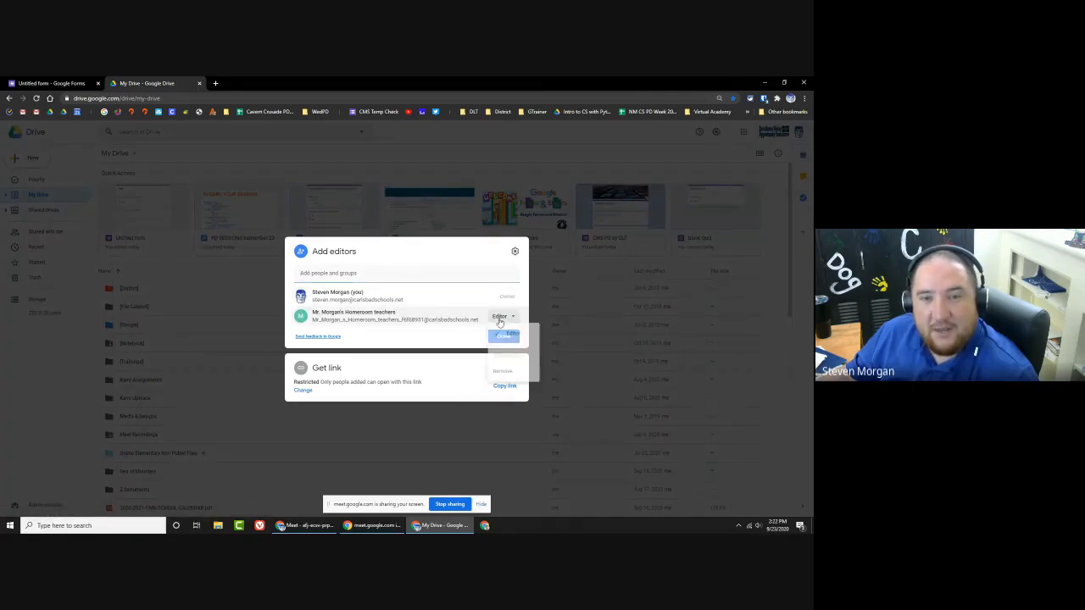
click(462, 348)
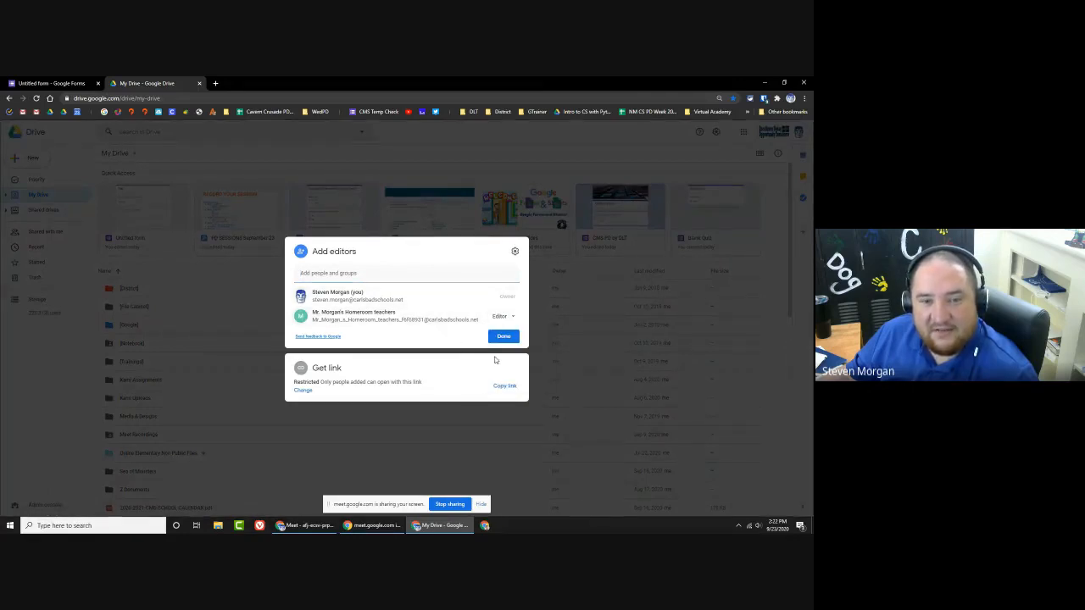
click(554, 268)
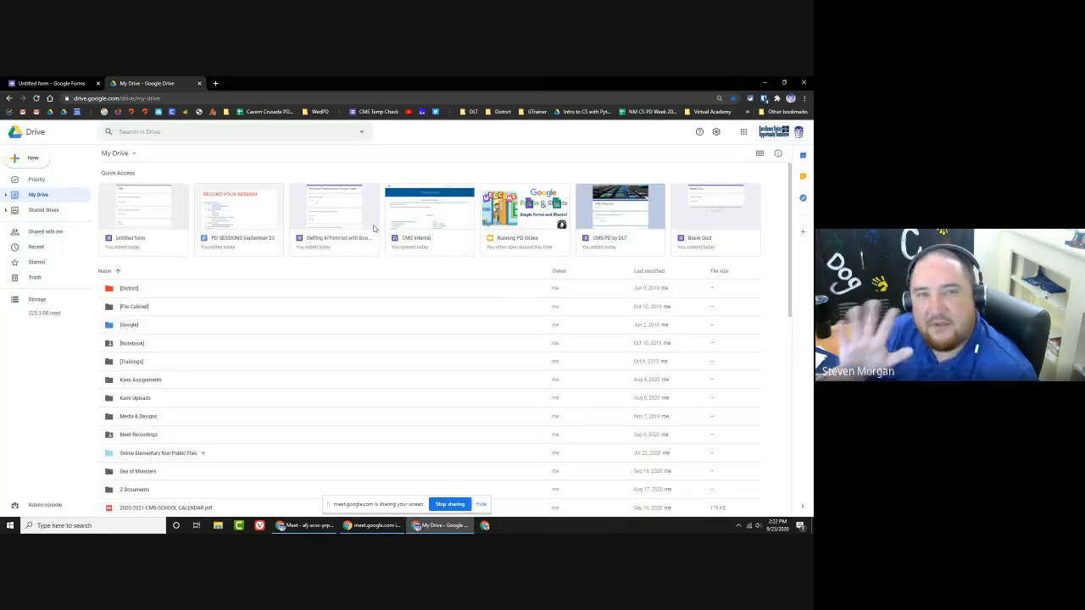
right_click(347, 210)
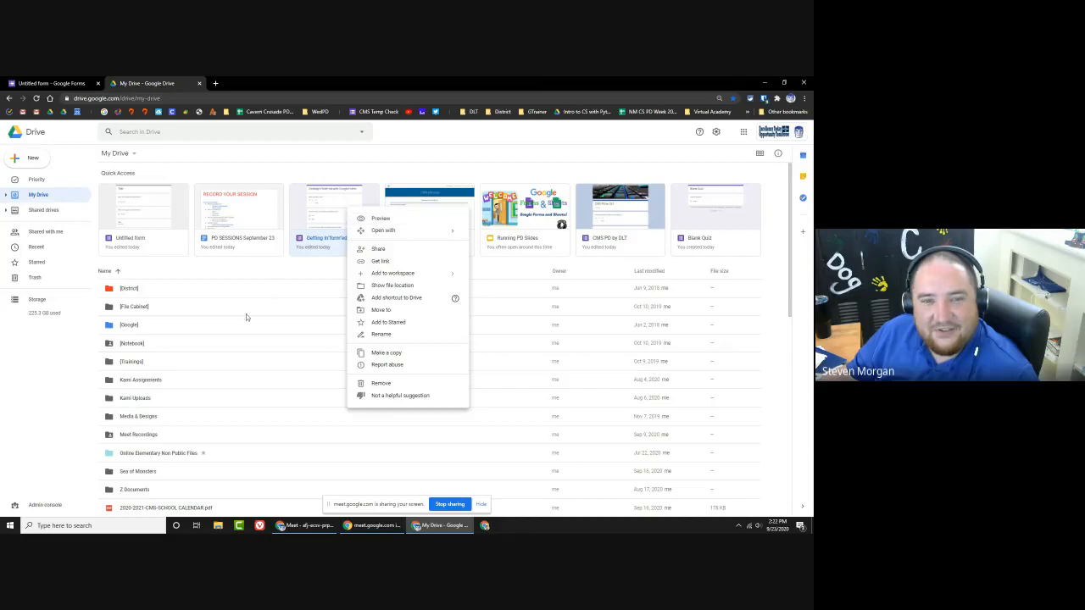
click(271, 275)
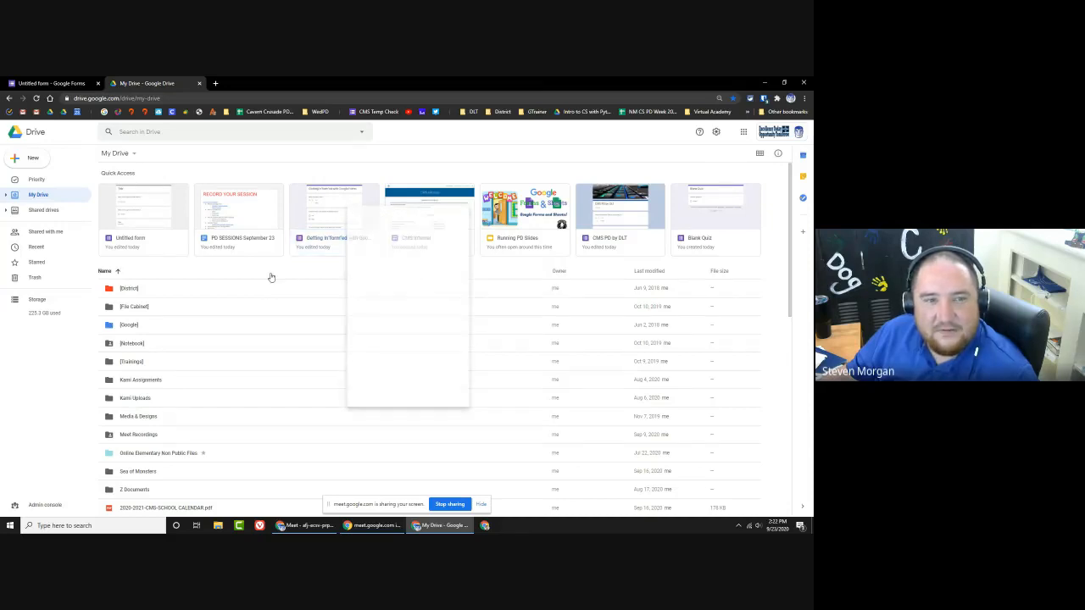
Step: Search Drive for items of type Forms with the owner set to Owned by me
click(362, 136)
click(181, 158)
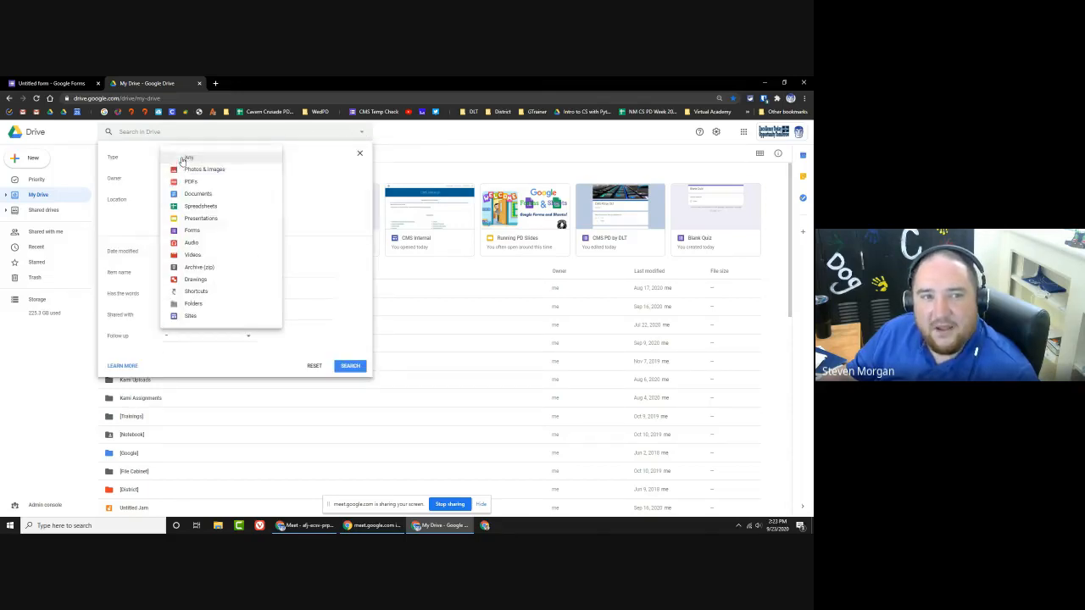
click(193, 229)
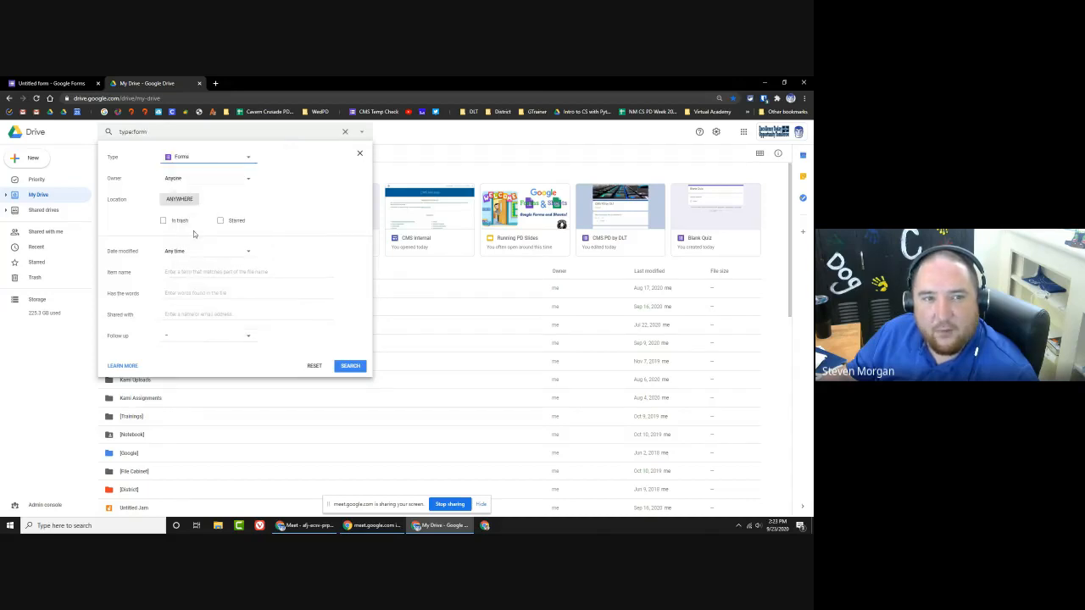
click(179, 179)
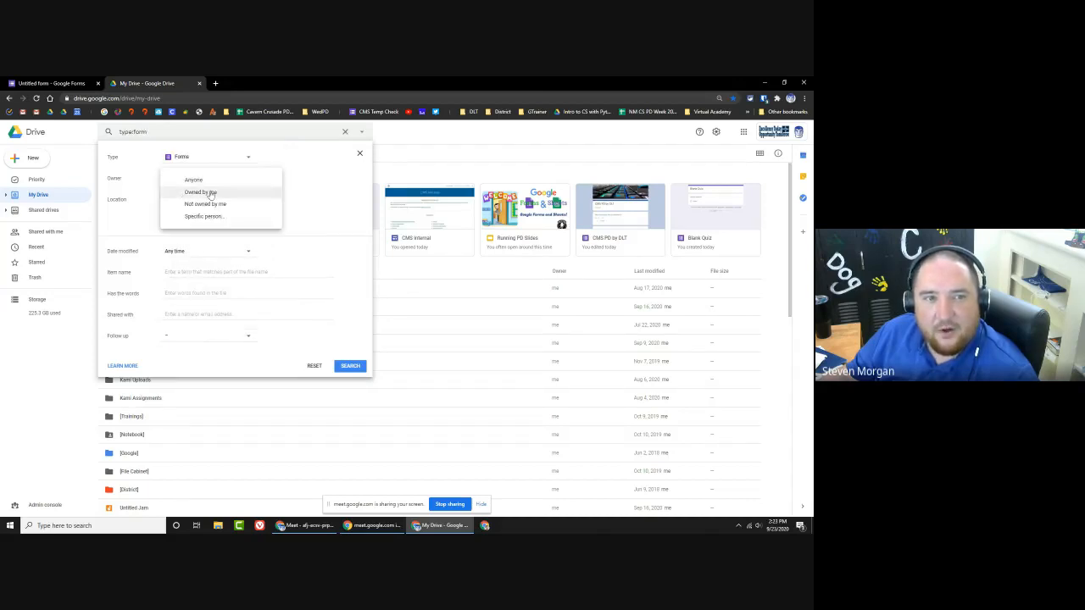
click(202, 193)
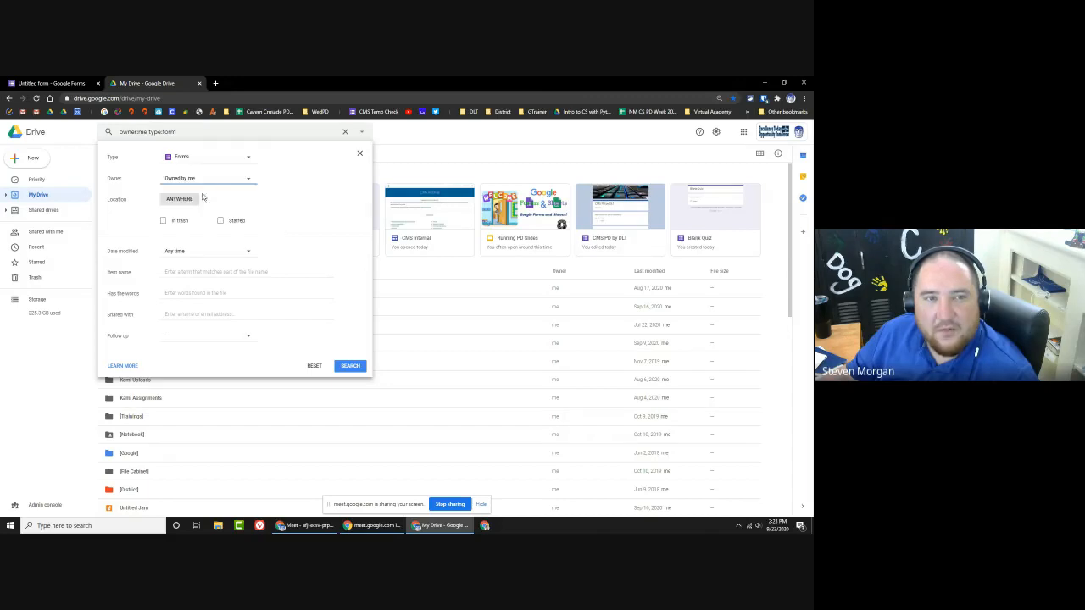
click(351, 368)
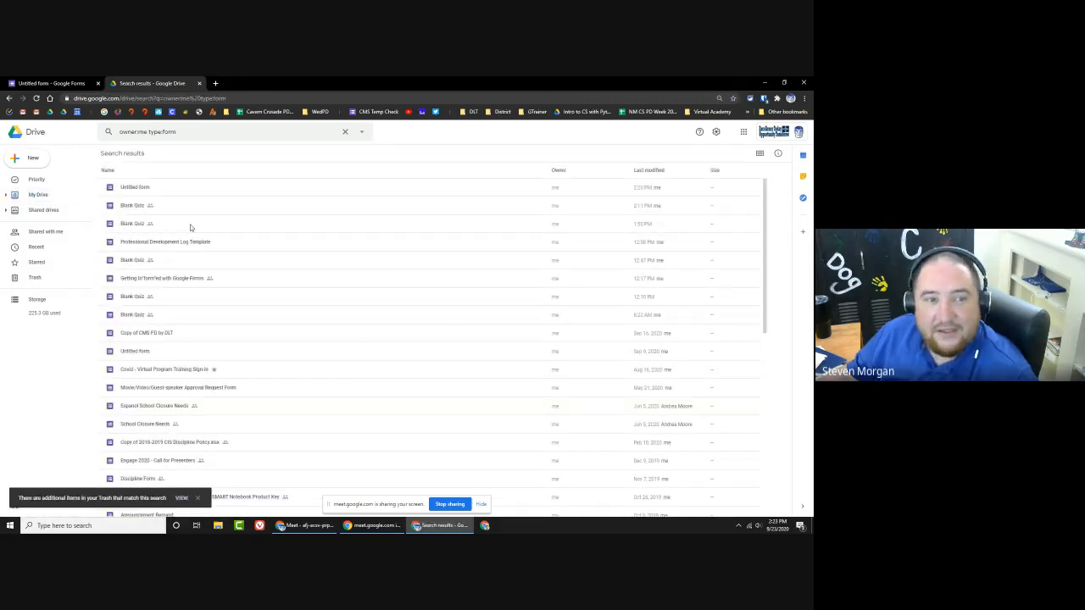
Step: Make a copy of the Professional Development Log Template form and show the copy's file location in My Drive
scroll(175, 237, down, 3)
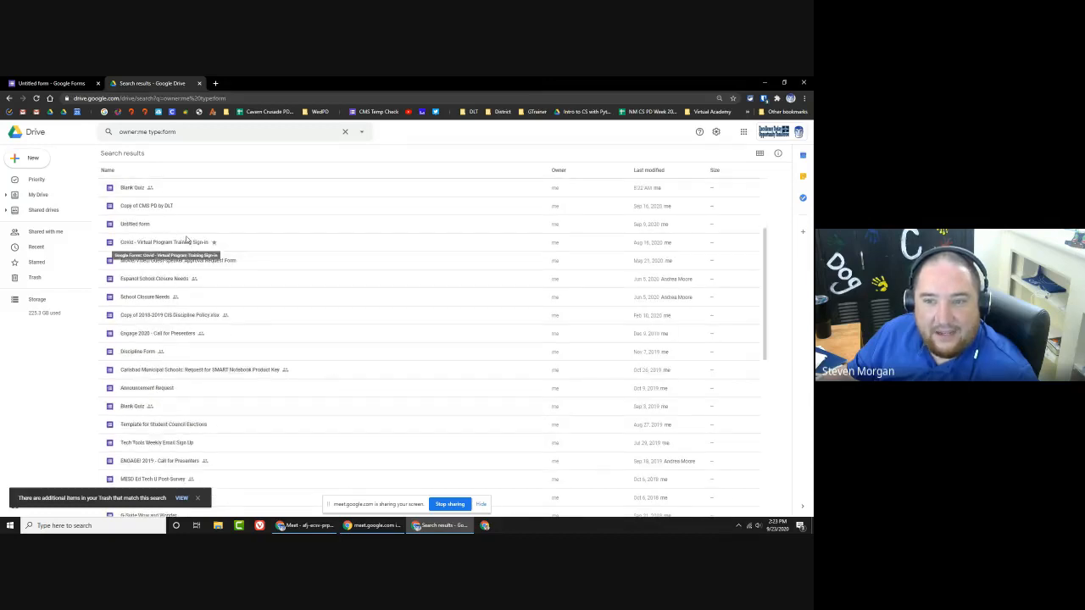
scroll(186, 241, up, 3)
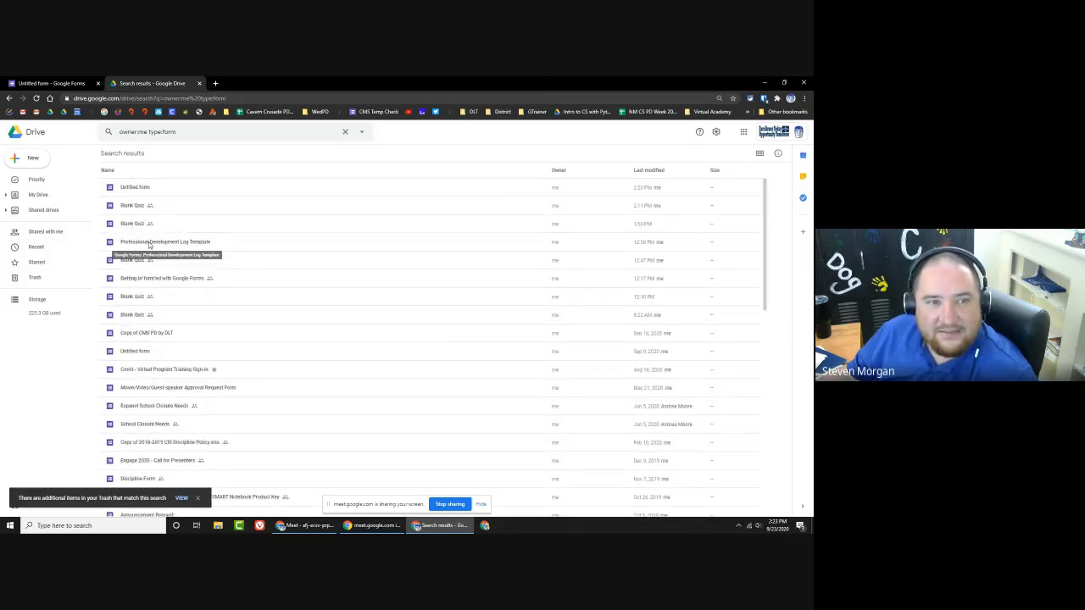
click(149, 244)
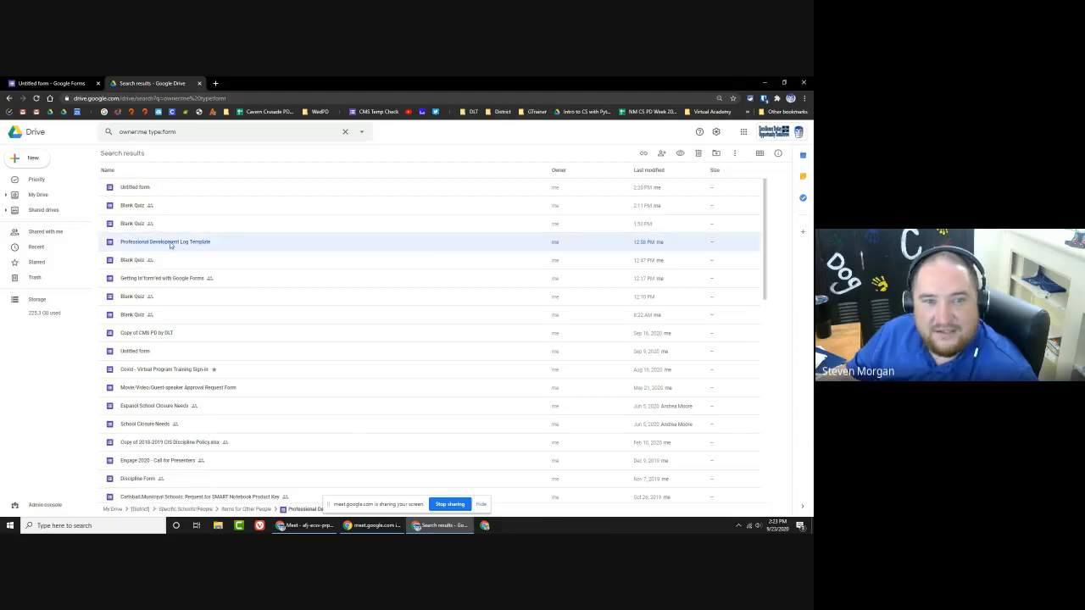
right_click(169, 244)
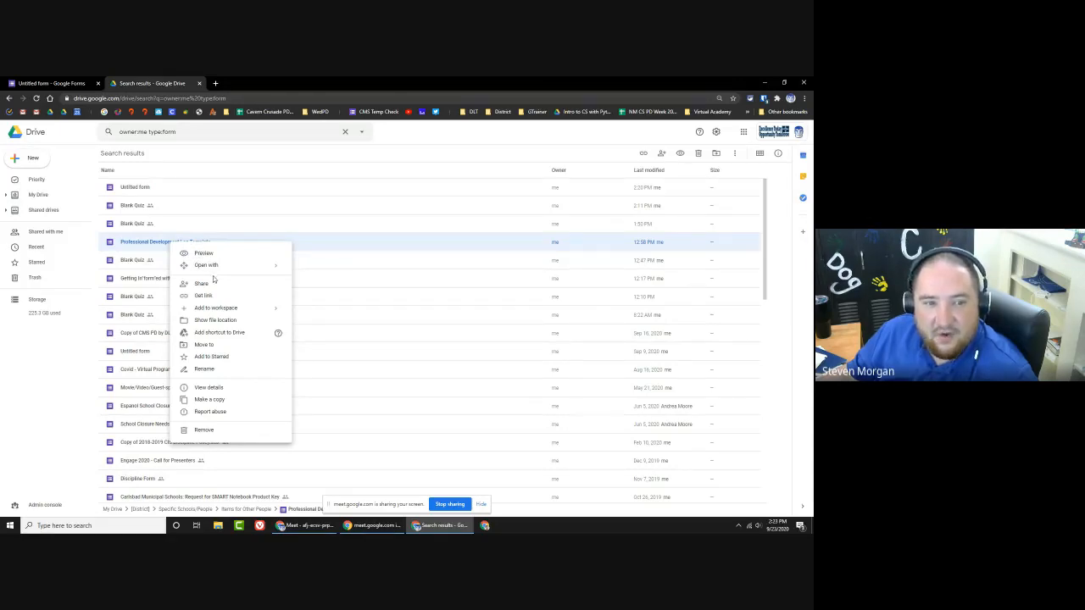
click(209, 400)
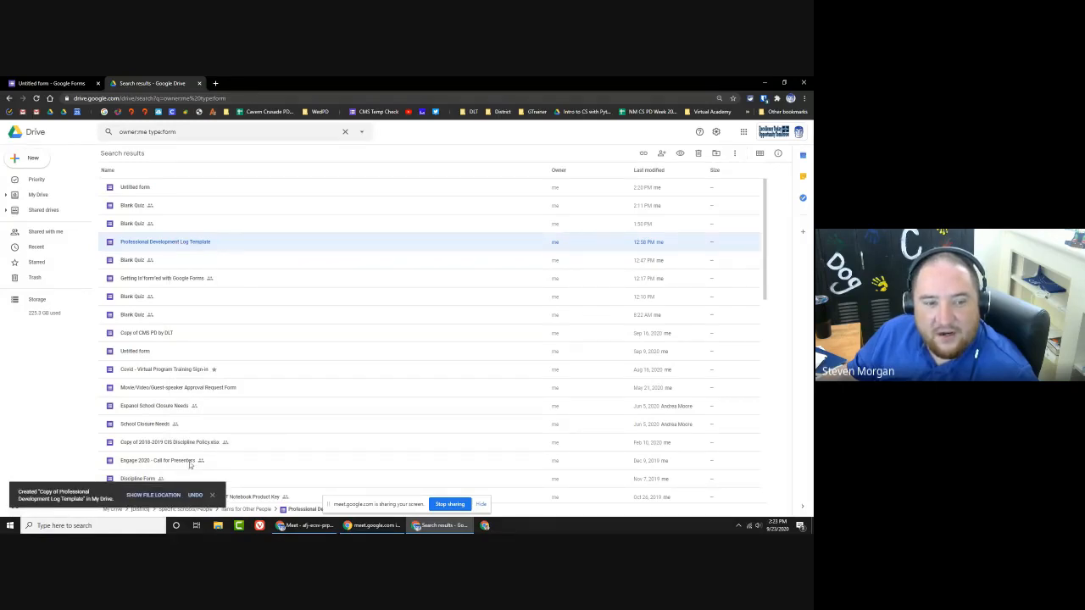
click(151, 499)
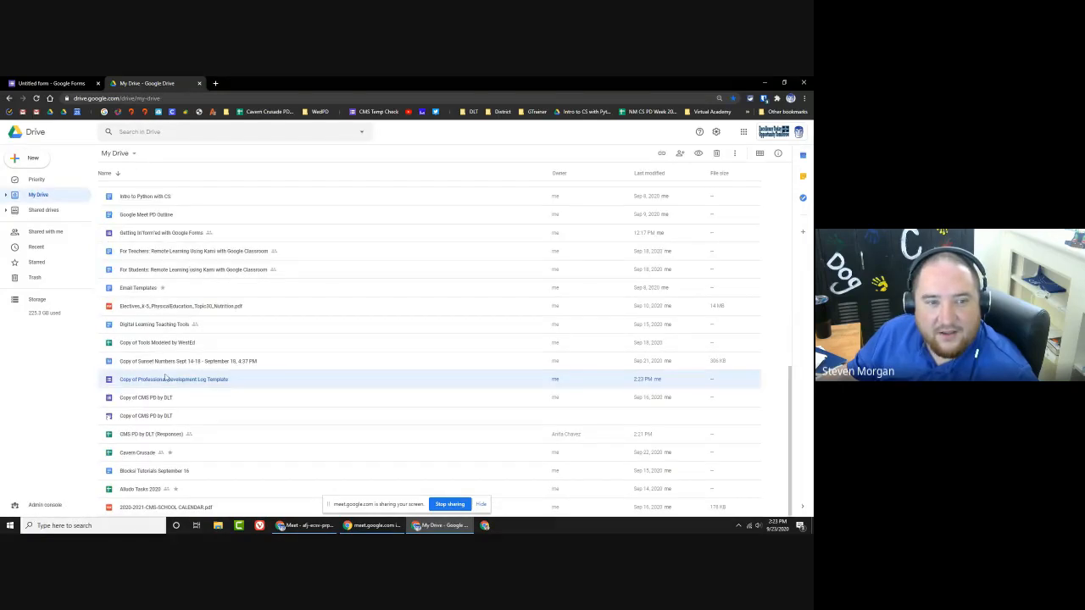
Step: Share the Copy of Professional Development Log Template with a suggested colleague as Editor, with notification enabled
right_click(166, 384)
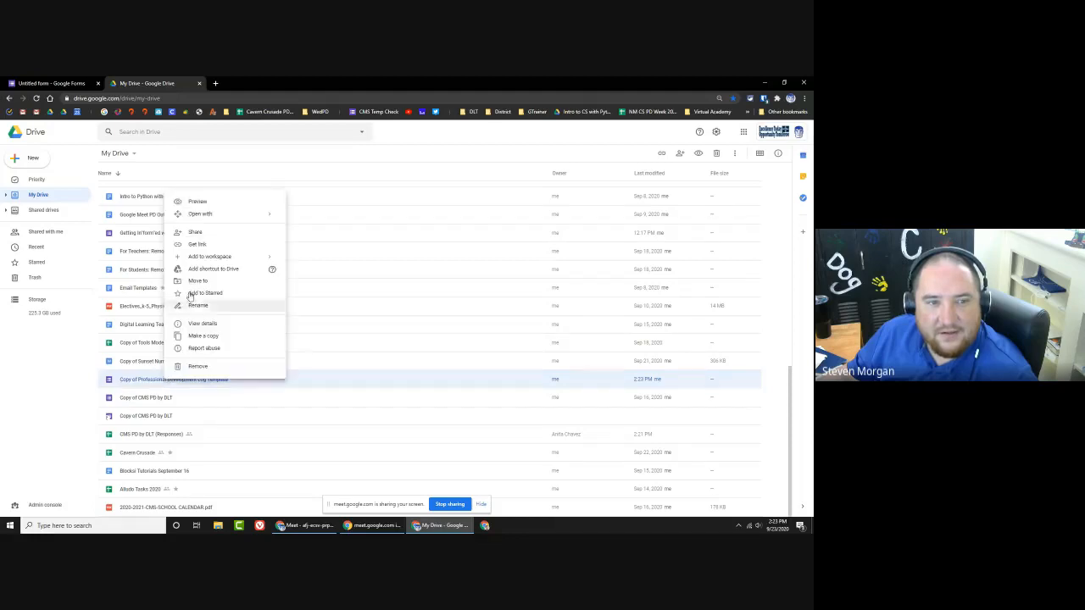
click(196, 233)
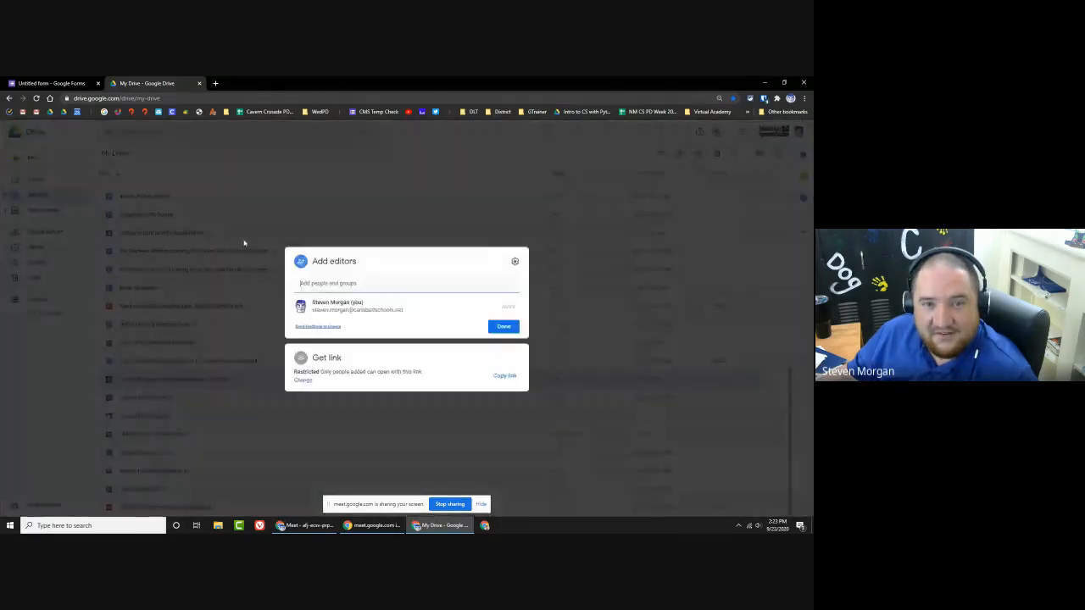
click(337, 284)
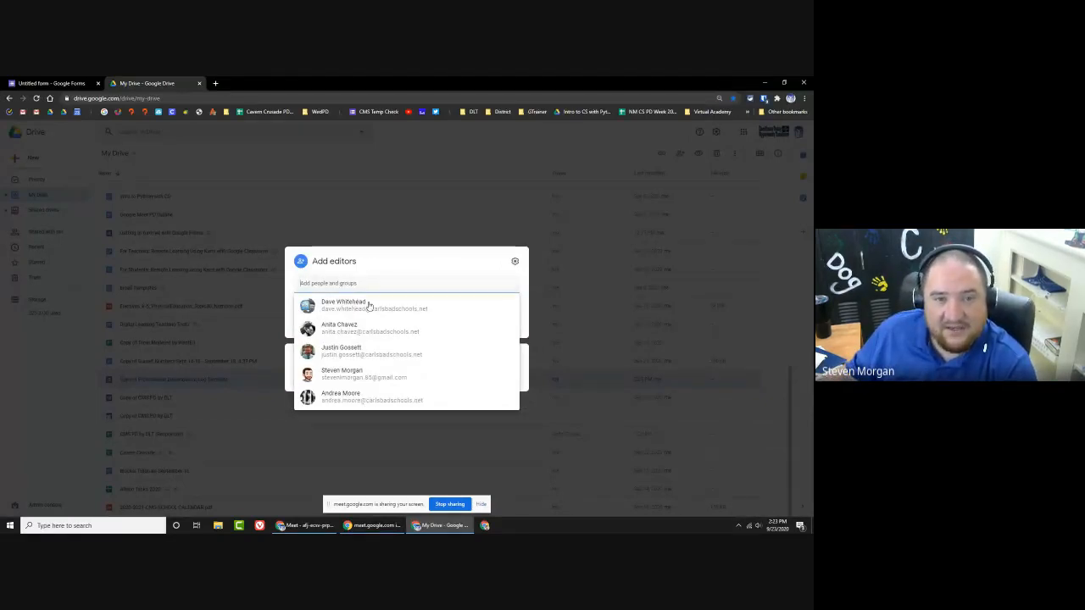
click(356, 328)
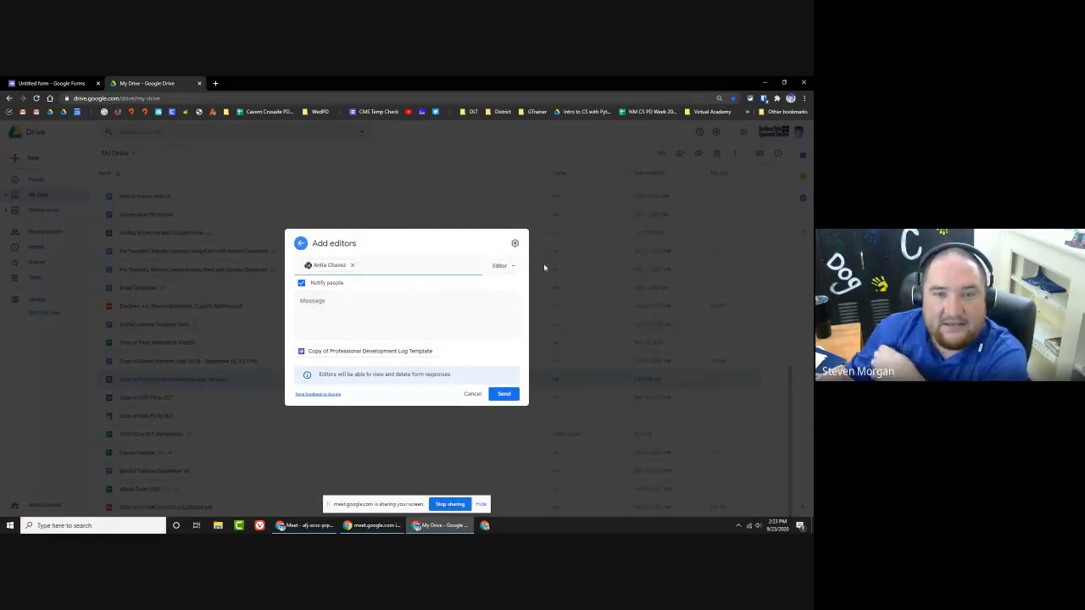
click(504, 396)
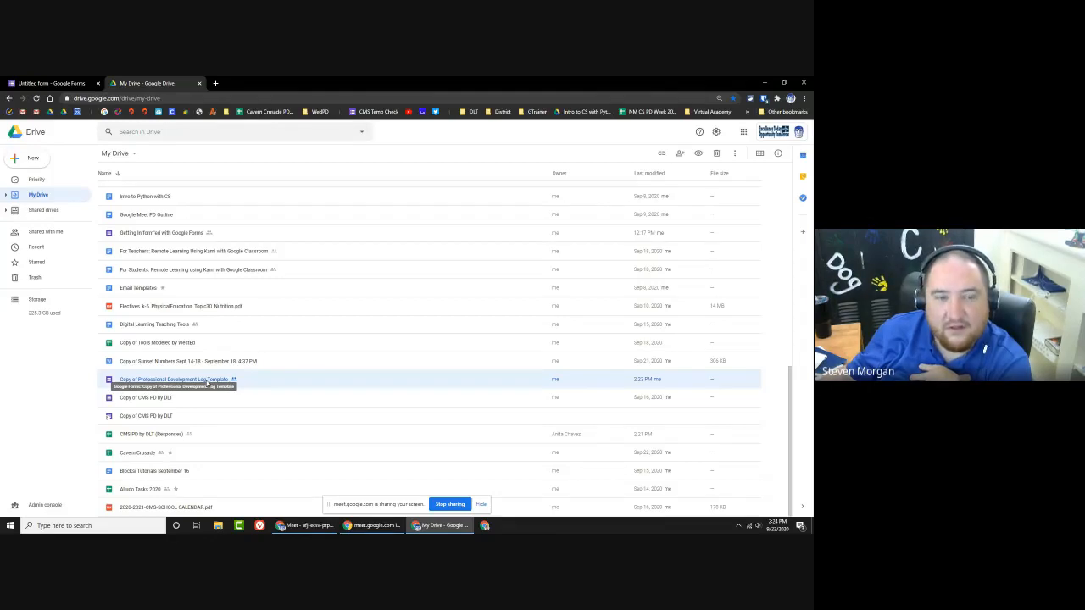
Step: Transfer ownership of the Copy of Professional Development Log Template to the colleague added as editor
right_click(206, 383)
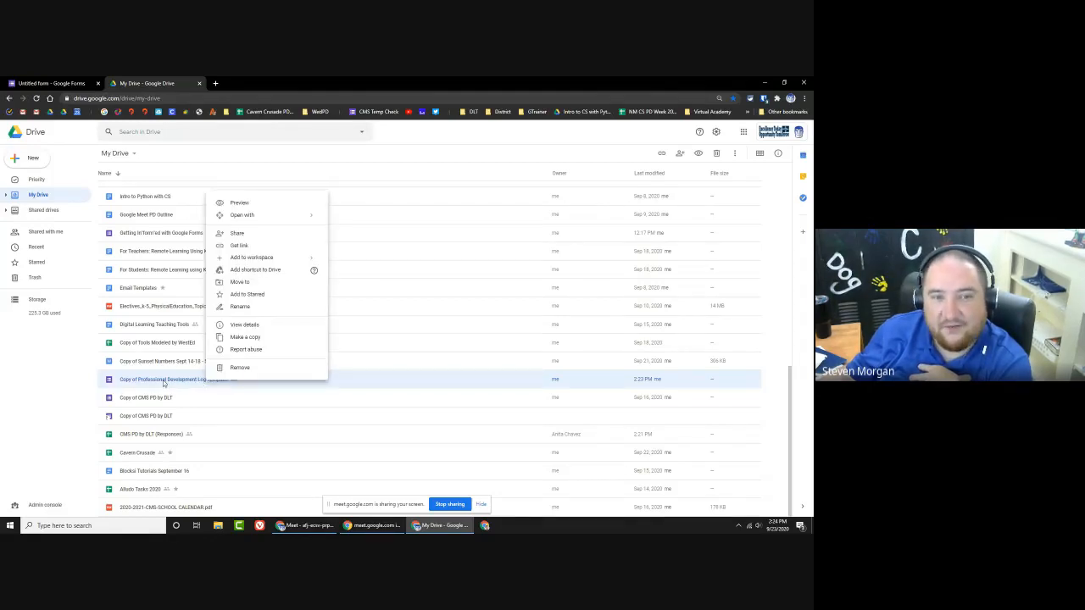
click(242, 235)
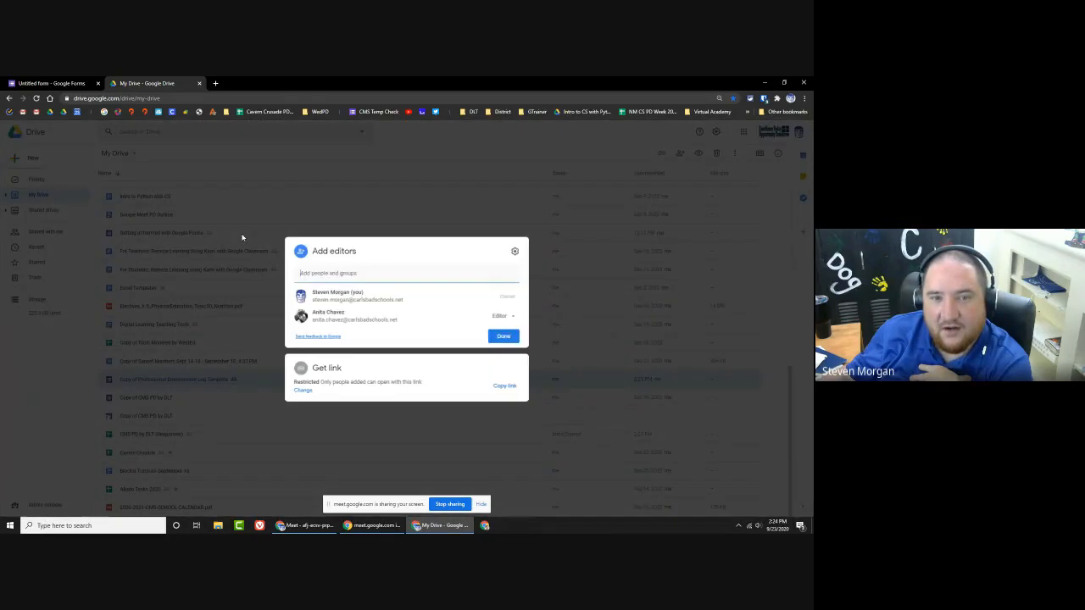
click(500, 317)
click(511, 360)
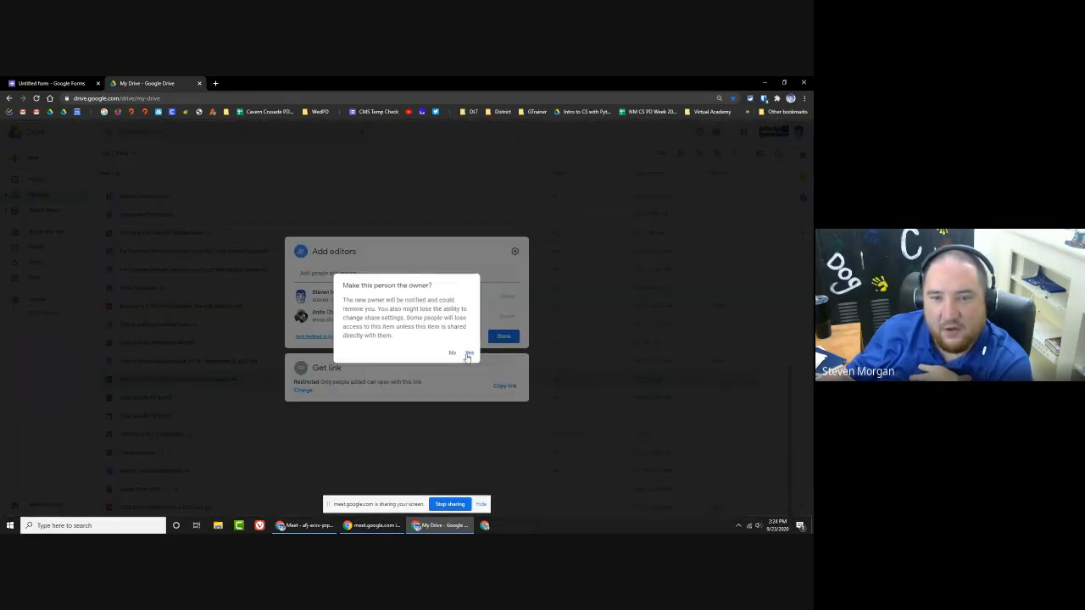
click(470, 354)
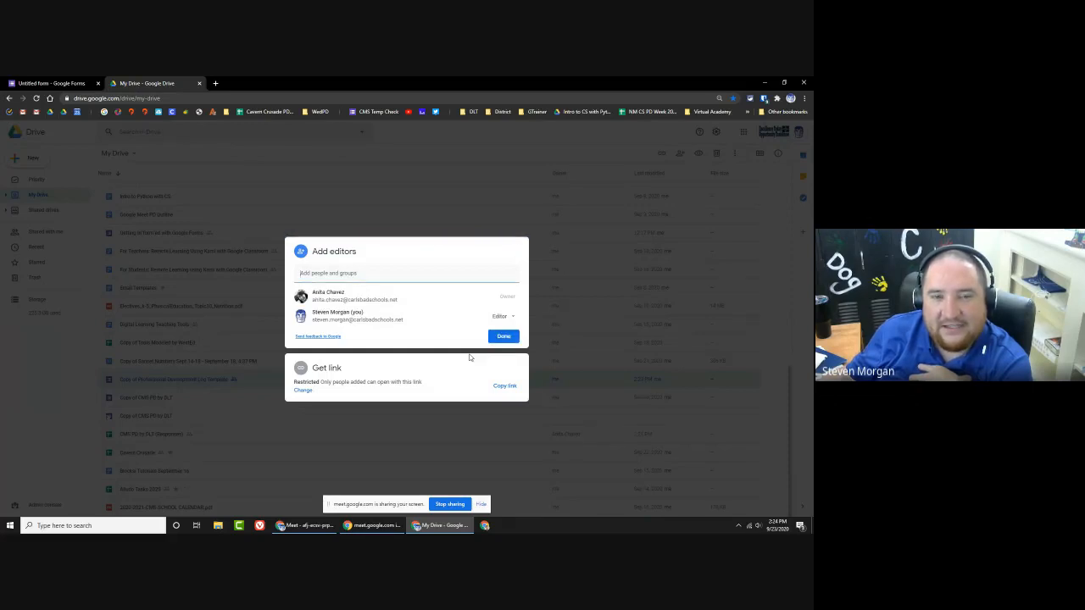
Step: Remove your own editor access from the Copy of Professional Development Log Template and save the sharing change
click(500, 316)
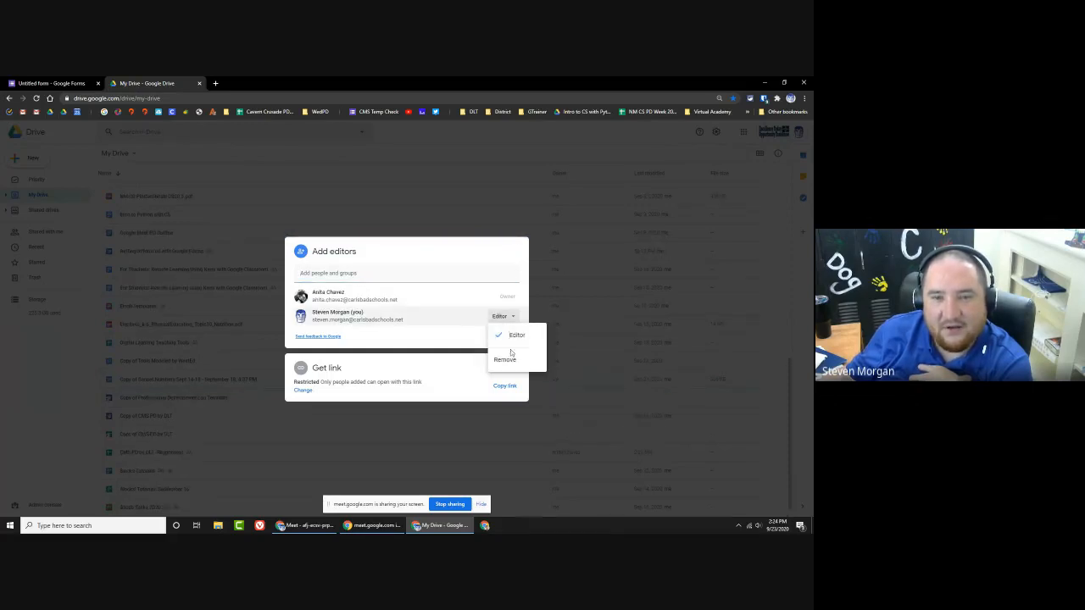
click(508, 359)
click(506, 328)
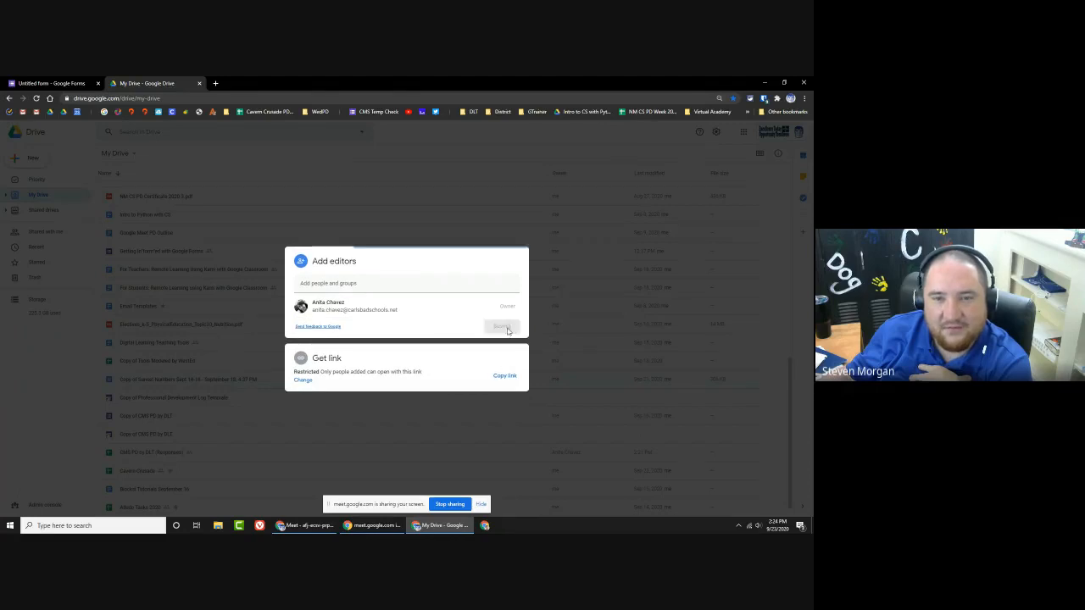
click(469, 341)
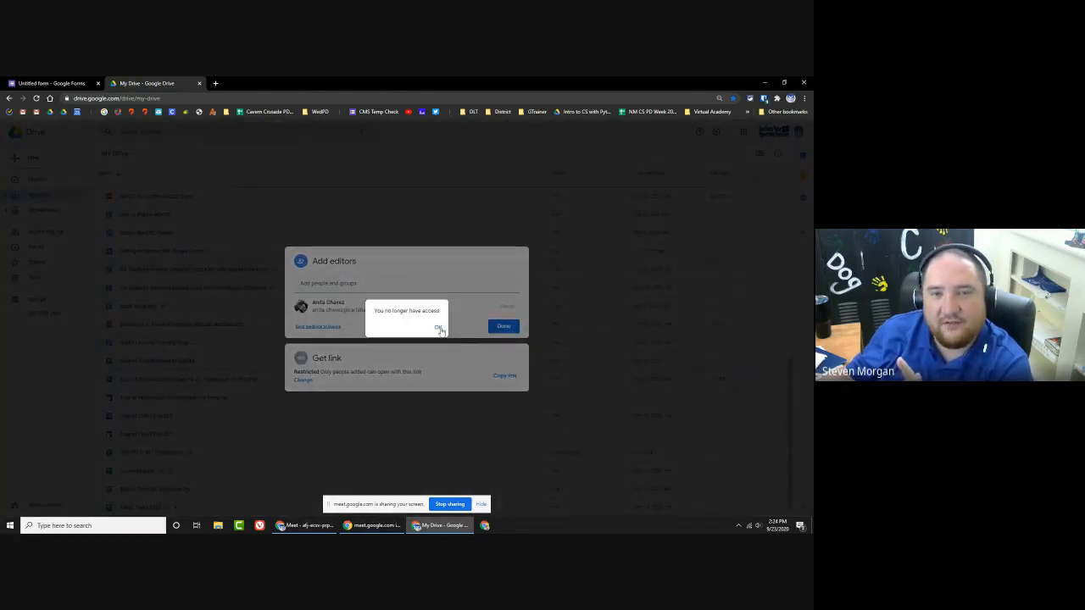
click(439, 329)
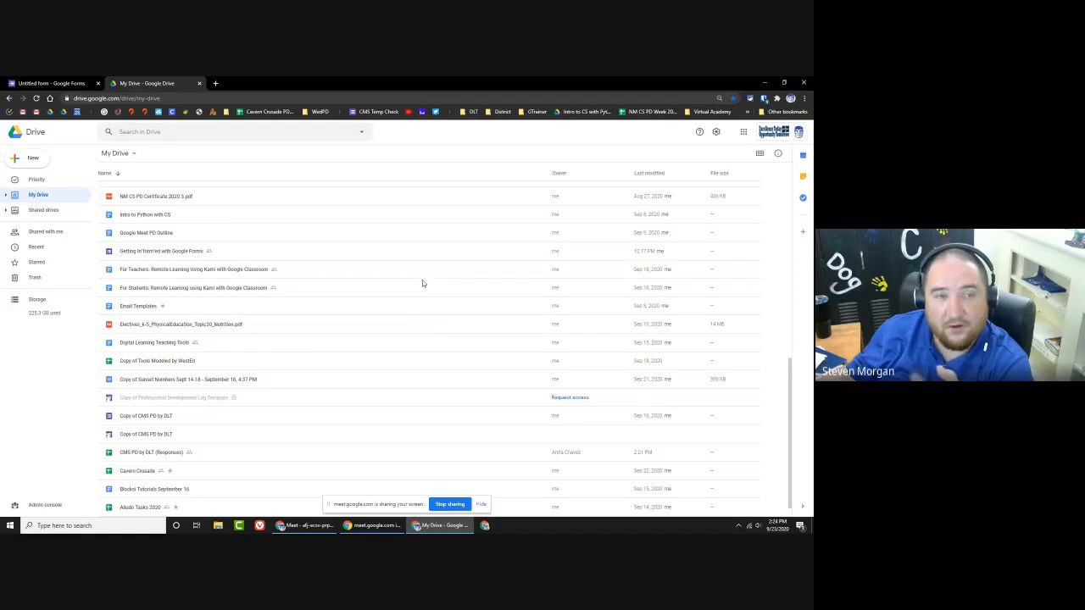
Step: Return to the Untitled form, start importing questions, and browse the forms available as a source
scroll(332, 262, up, 10)
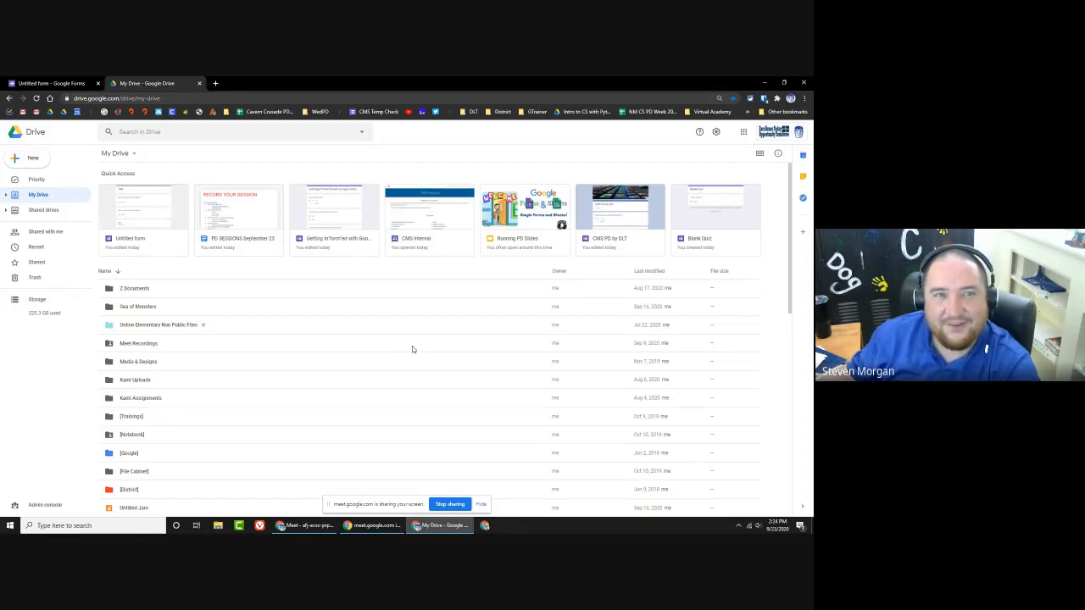
click(61, 83)
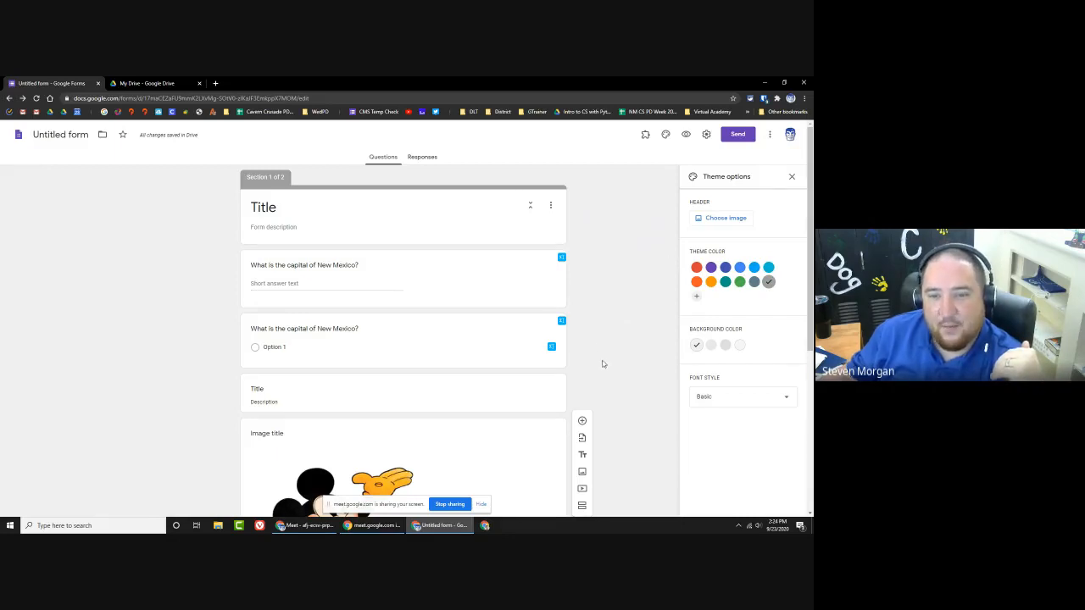
scroll(603, 356, down, 4)
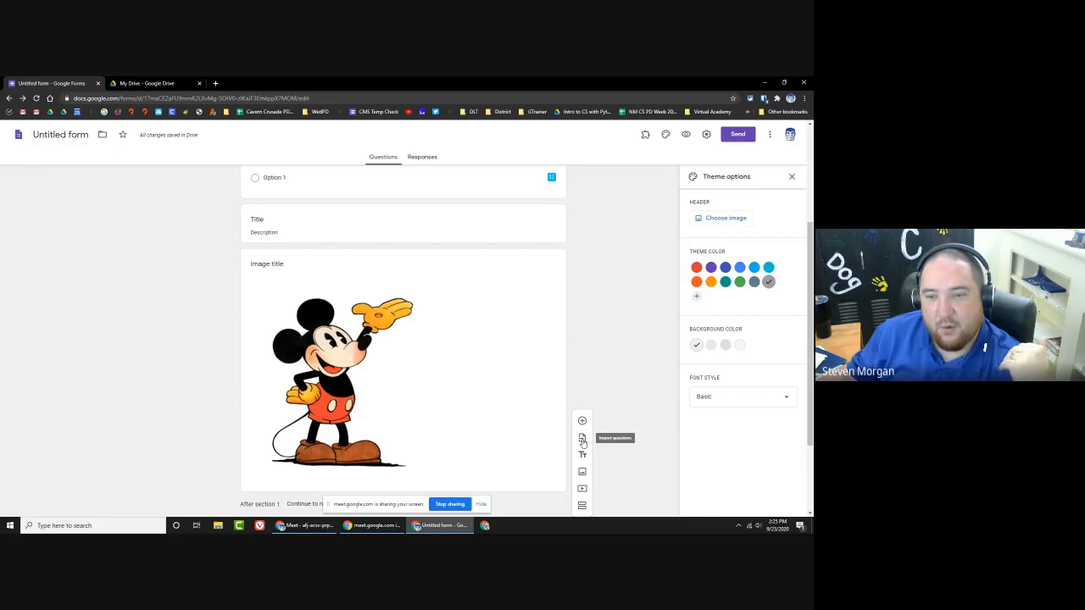
click(582, 439)
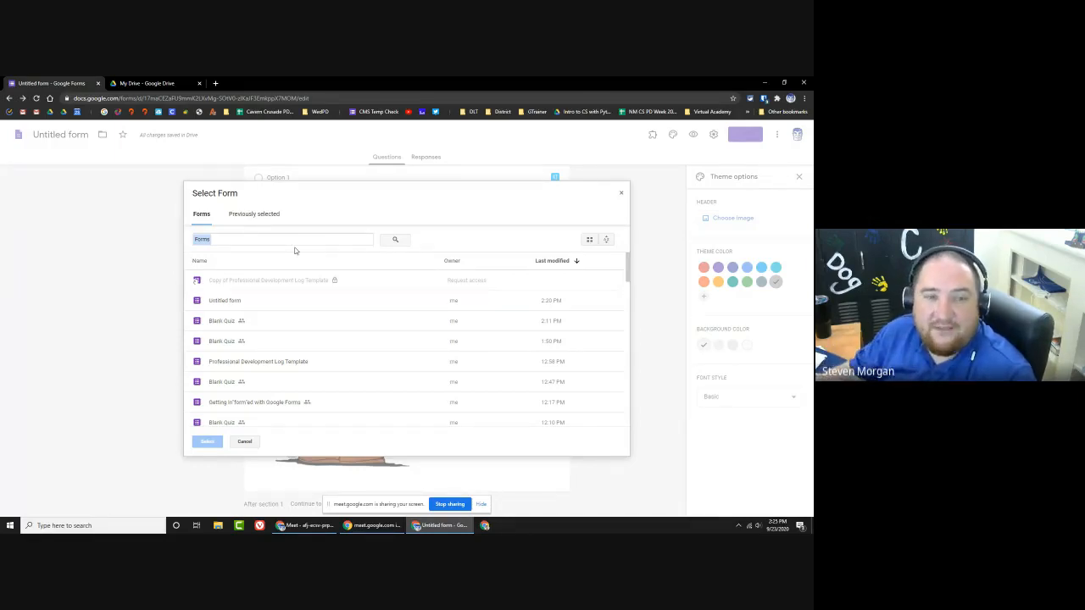
scroll(300, 340, down, 1)
scroll(299, 340, down, 5)
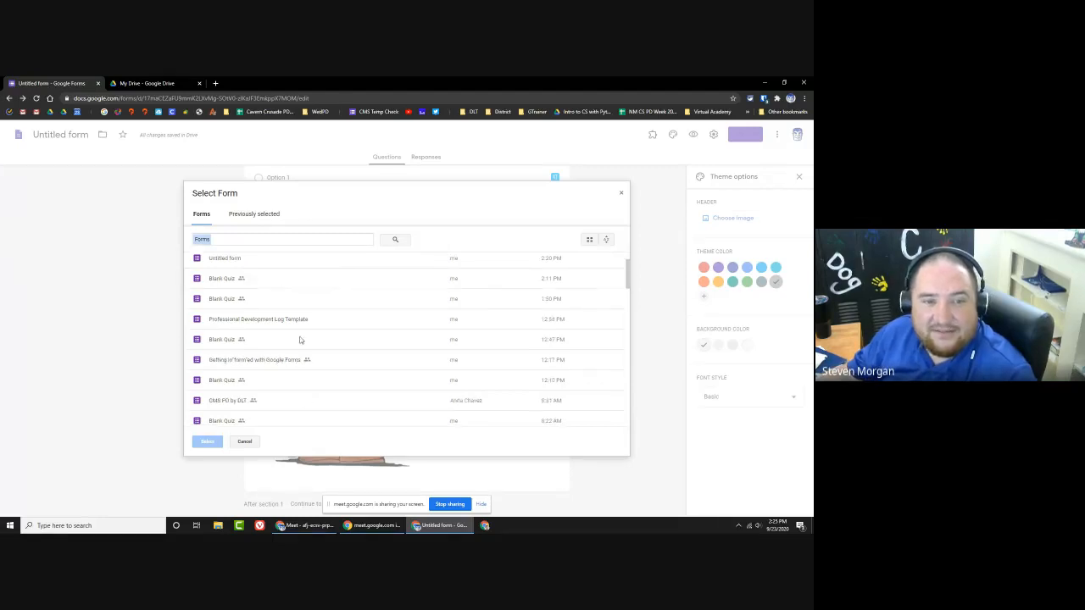
Step: Search the source forms for "discipline" and select Discipline Form for the question import
click(244, 238)
text(da)
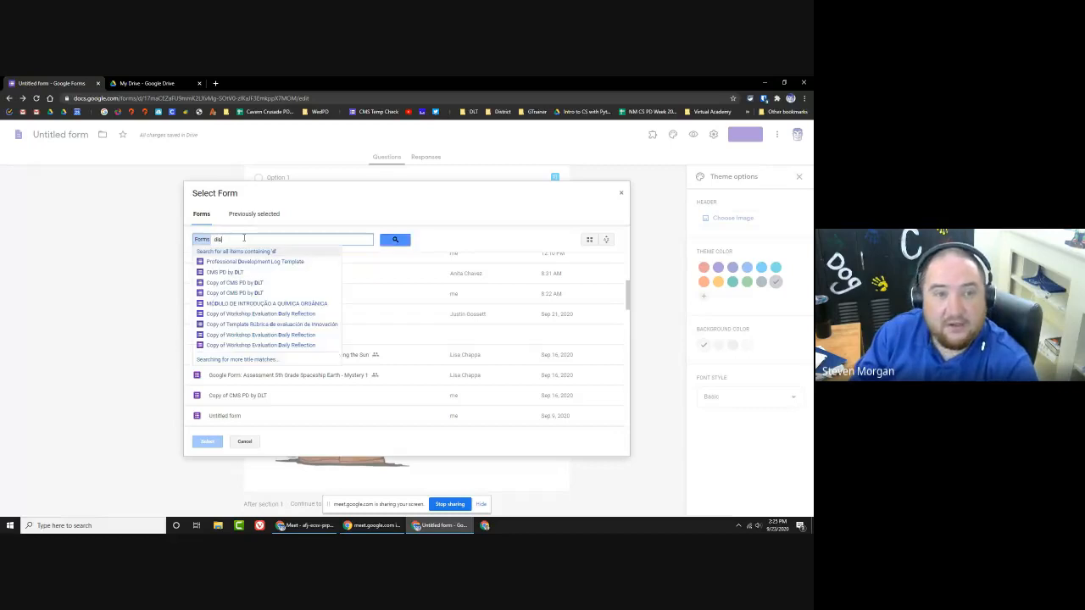
text(scipline)
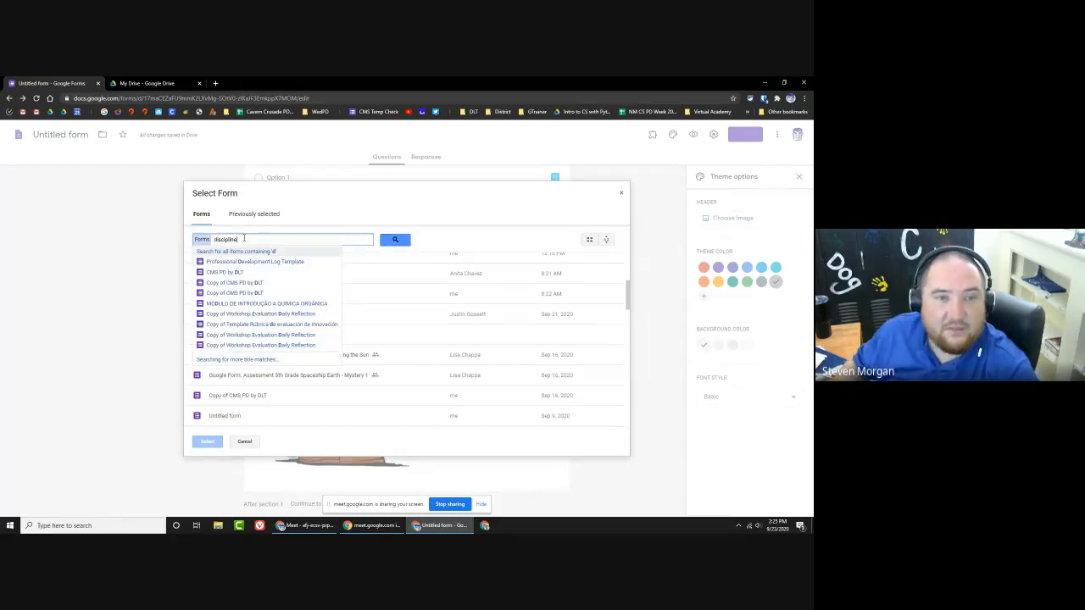
key(Return)
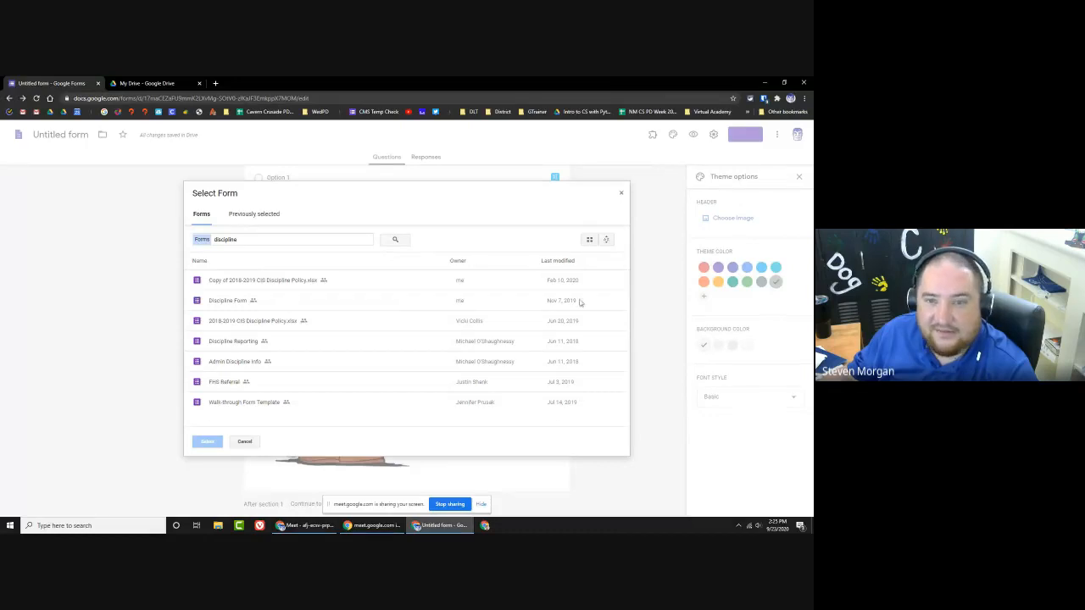
click(227, 302)
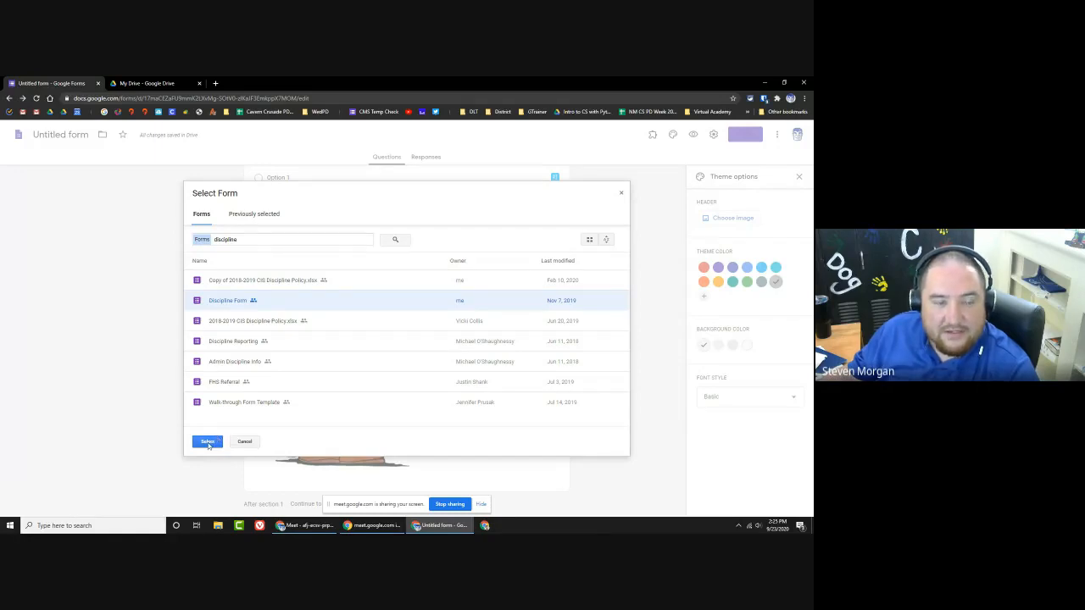
click(207, 442)
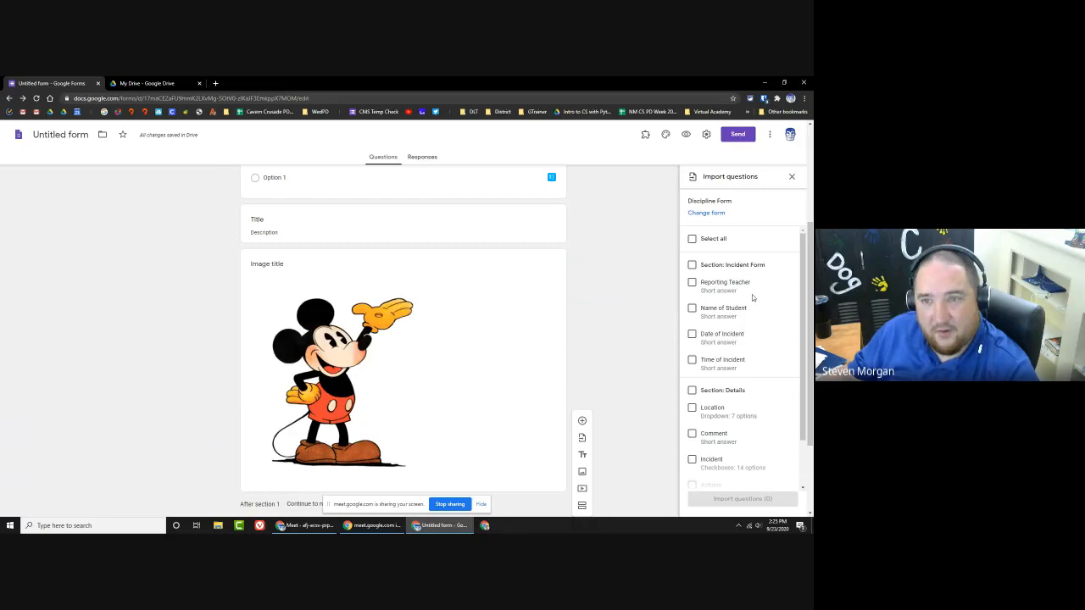
Step: Import all questions and sections from Discipline Form and look through the imported Incident Form and Details sections
scroll(751, 318, down, 2)
scroll(753, 320, up, 2)
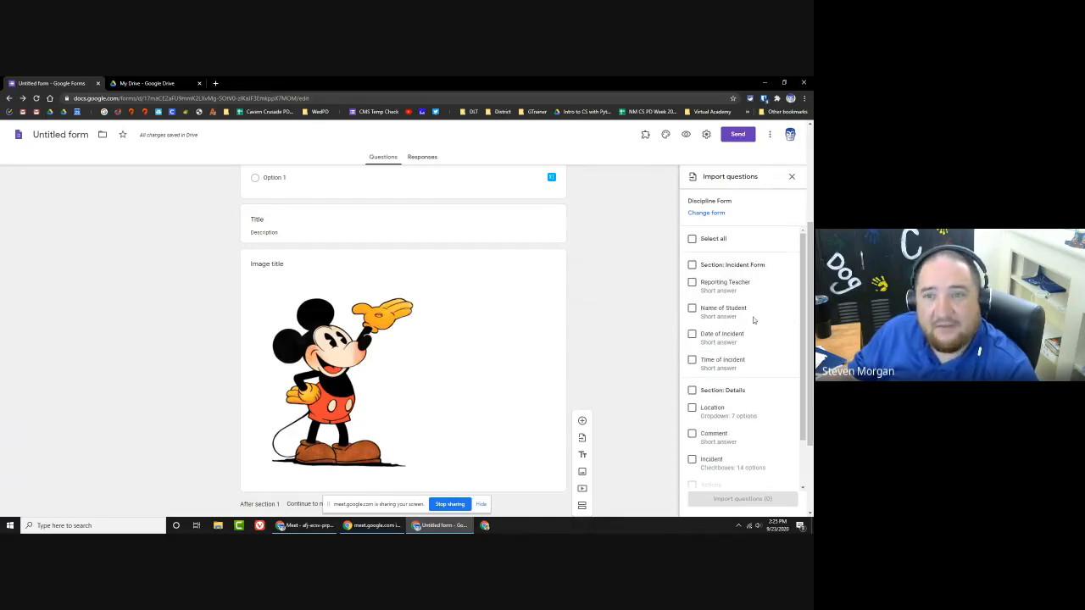
click(693, 240)
scroll(714, 352, down, 2)
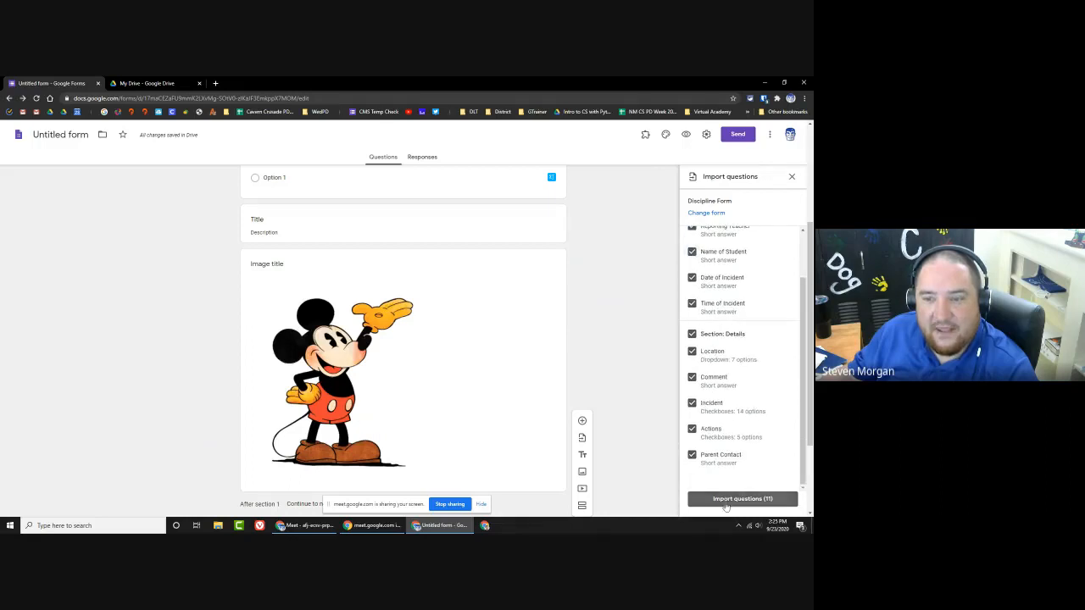
click(727, 502)
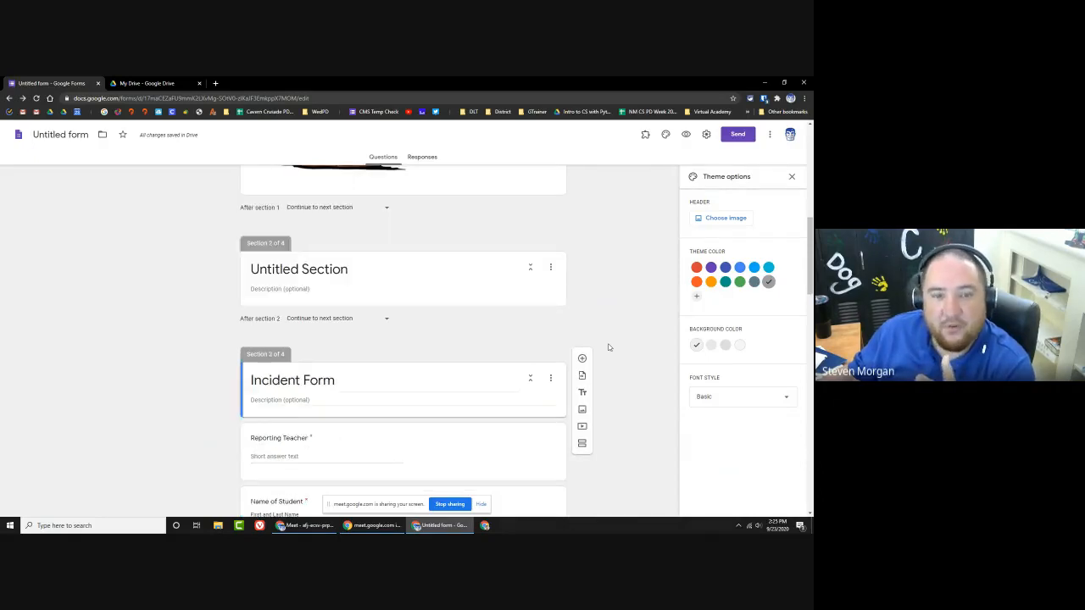
scroll(607, 347, down, 2)
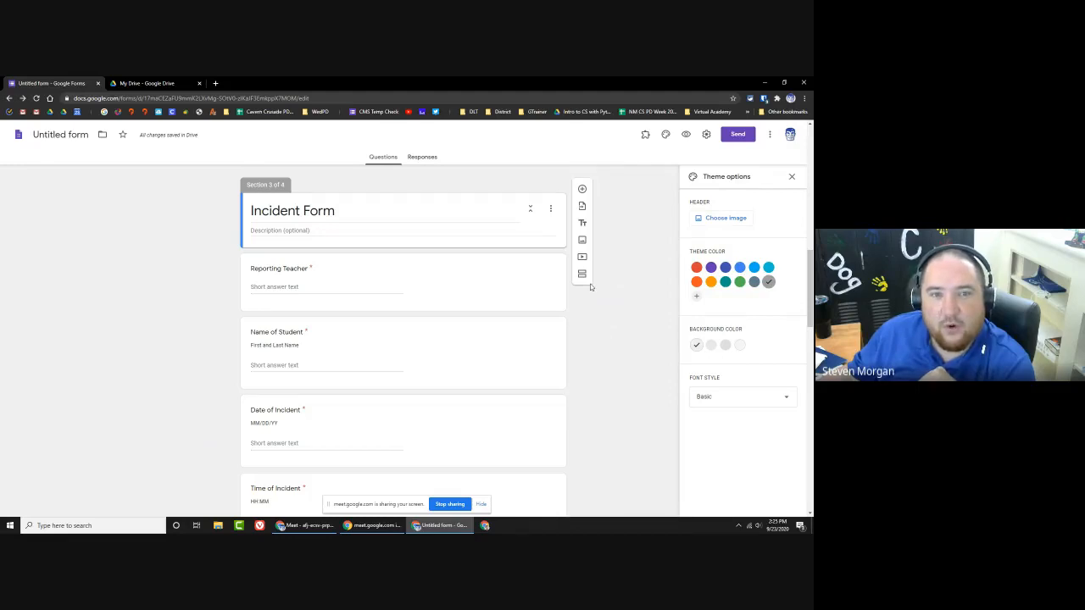
scroll(590, 287, down, 3)
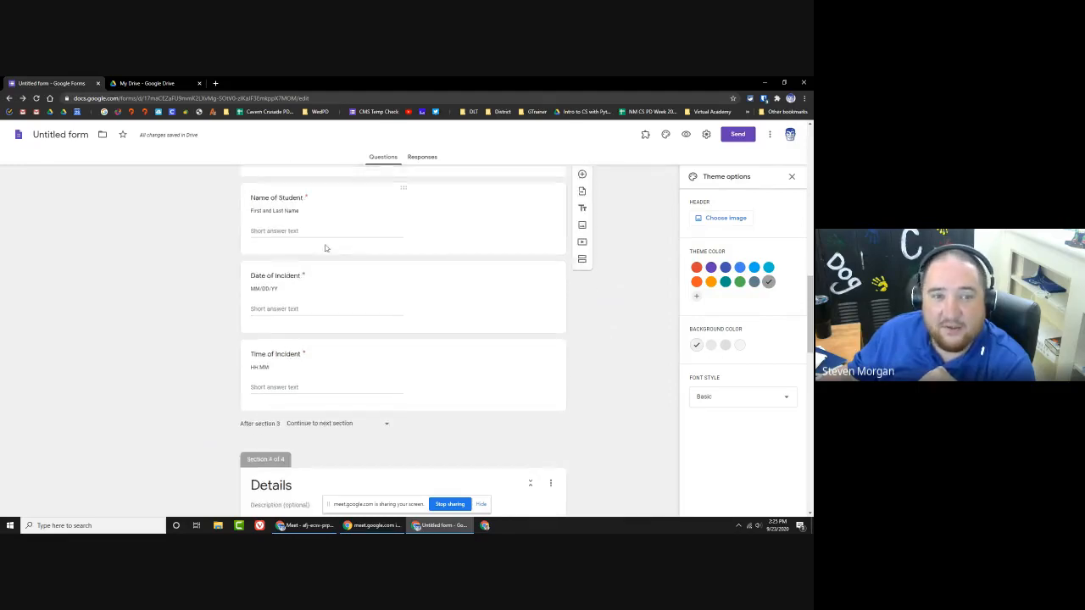
scroll(365, 271, down, 10)
scroll(365, 268, up, 8)
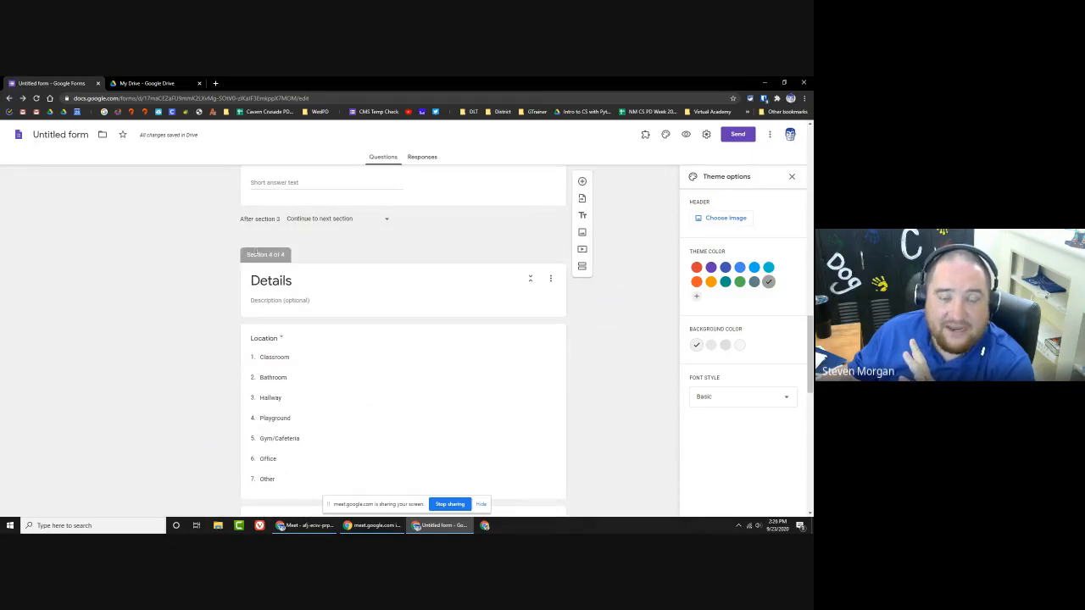
Step: Look through the imported Location, Comment, Incident, Actions and Parent Contact questions in the Untitled form
scroll(256, 252, down, 10)
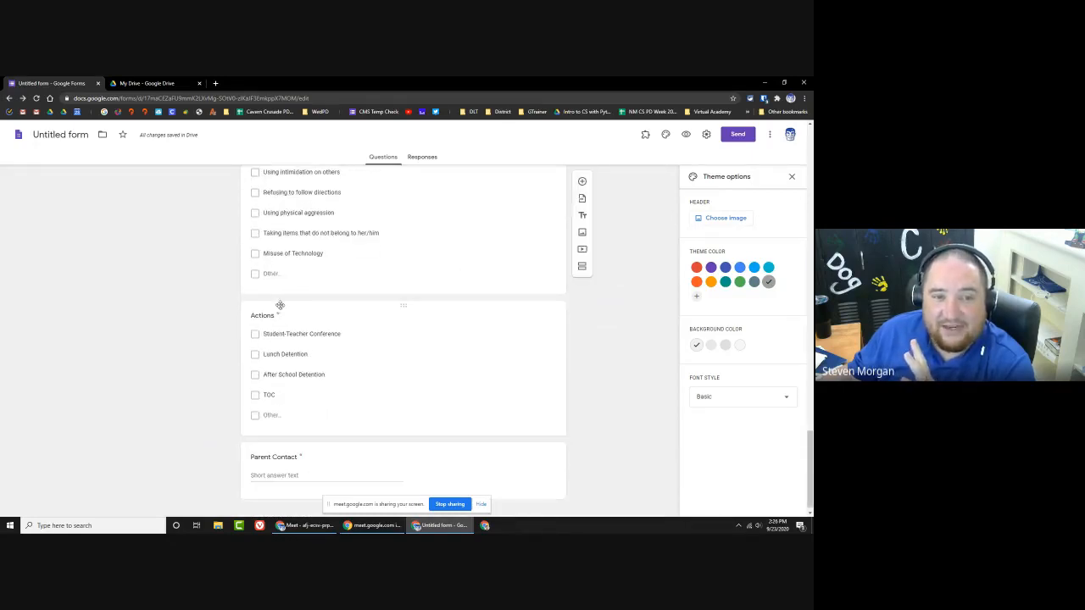
scroll(280, 305, down, 1)
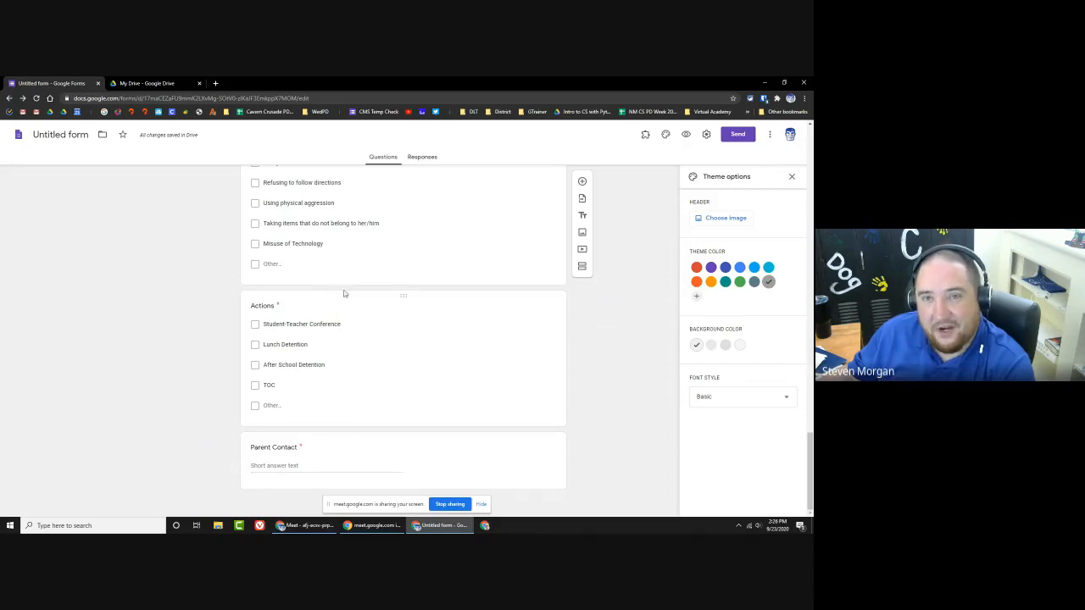
scroll(342, 292, up, 3)
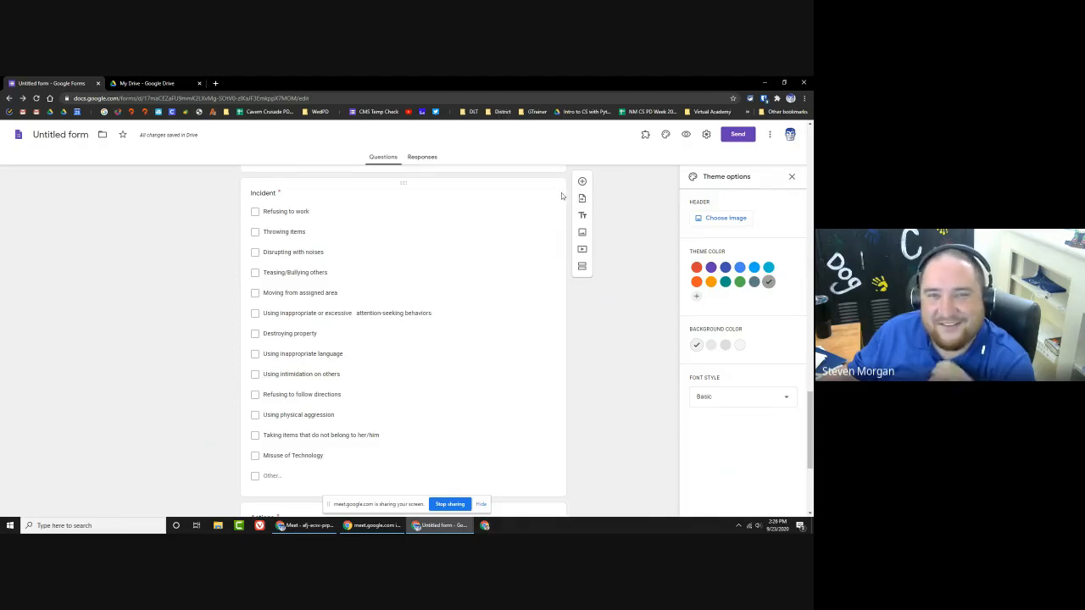
scroll(553, 212, up, 3)
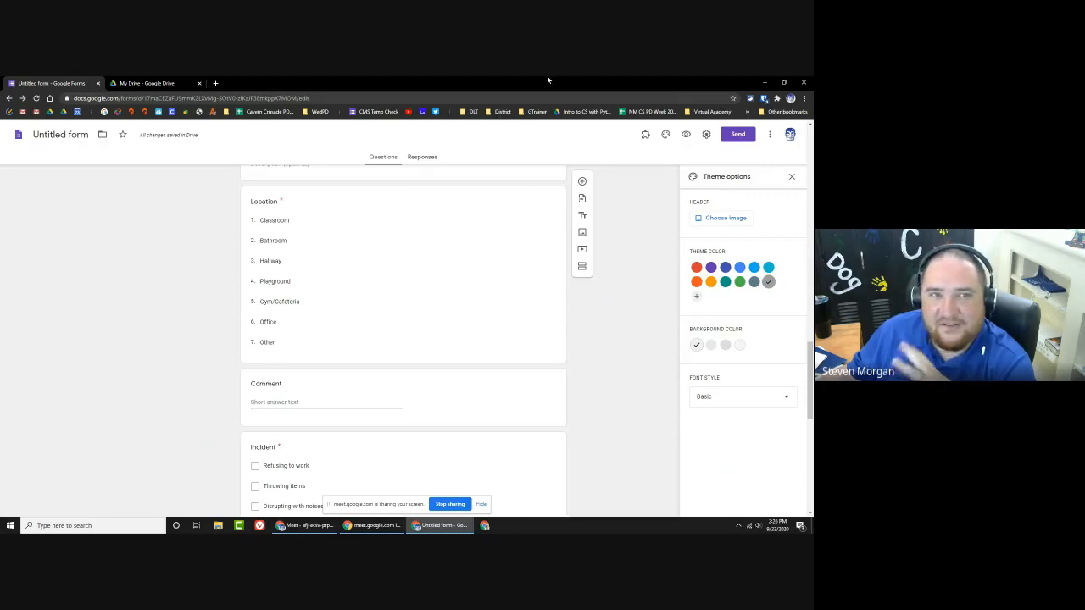
Step: Switch to the Google Meet call and post the link to the sample quiz form in the meeting chat
click(763, 83)
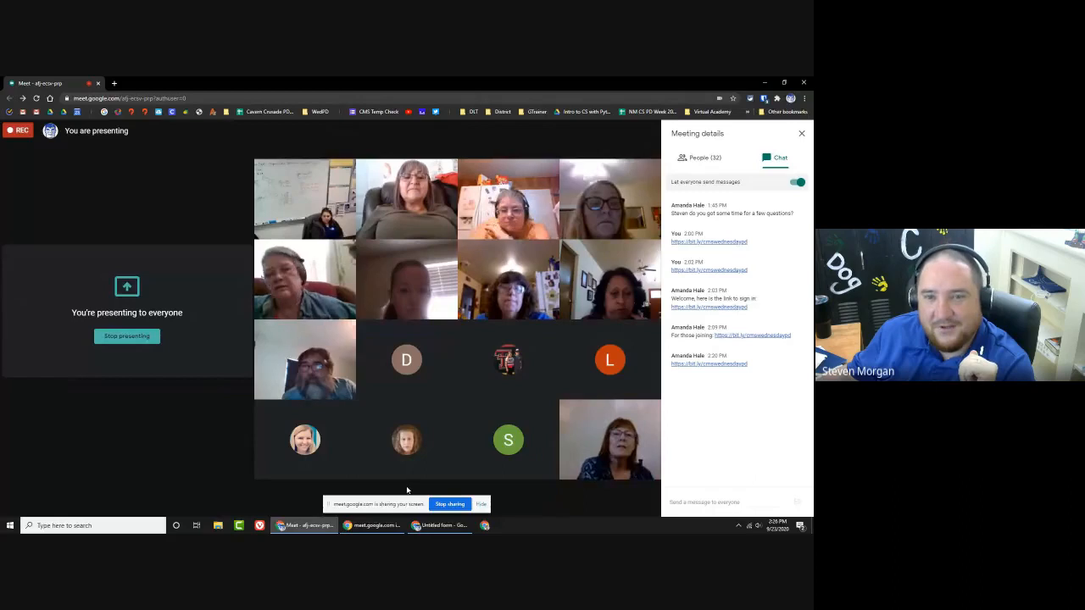
mouse_move(422, 528)
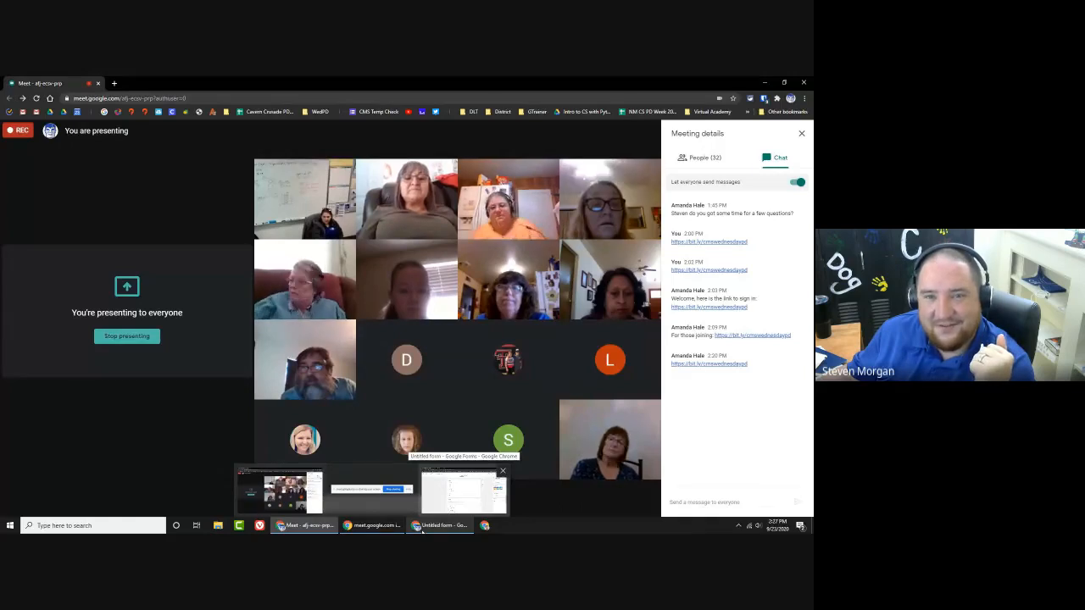
click(431, 528)
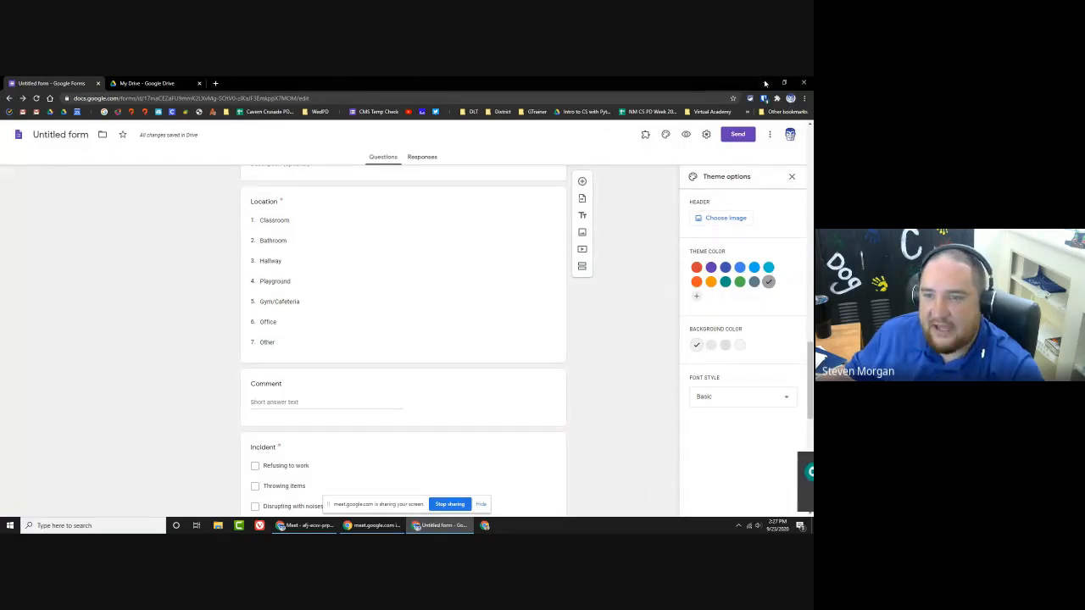
click(700, 500)
text(https://docs.google.com/forms/d/e/1FAIpQLSf-Cq0UekKZHPBAJUkgqEppRhfYsKk08L1eYmnXu11qguvg/viewform)
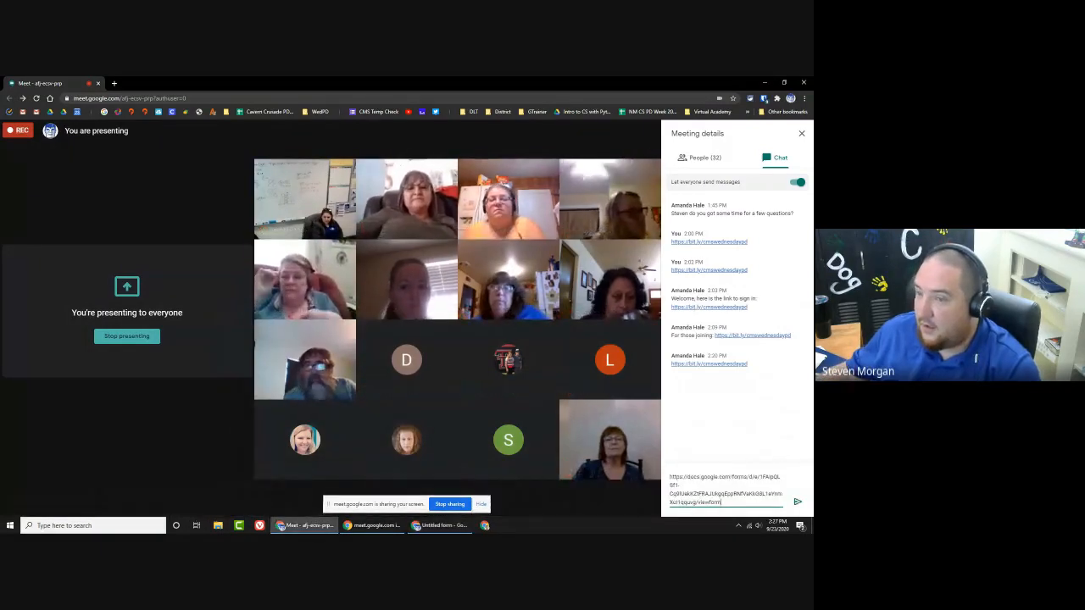
key(Return)
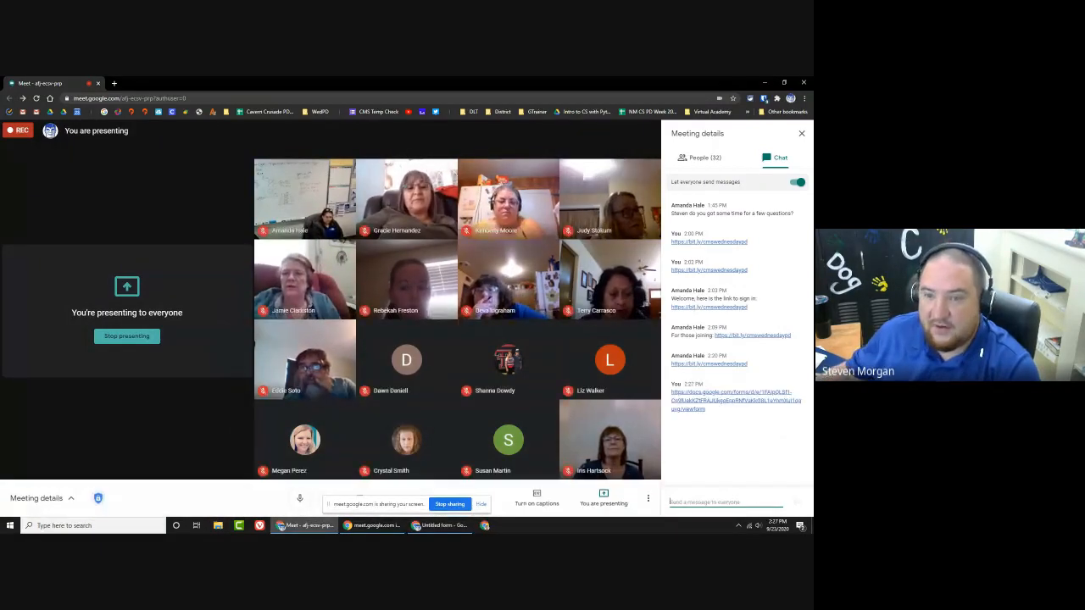
Step: Open the posted form link in a browser window of its own and mute the meeting microphone
click(701, 402)
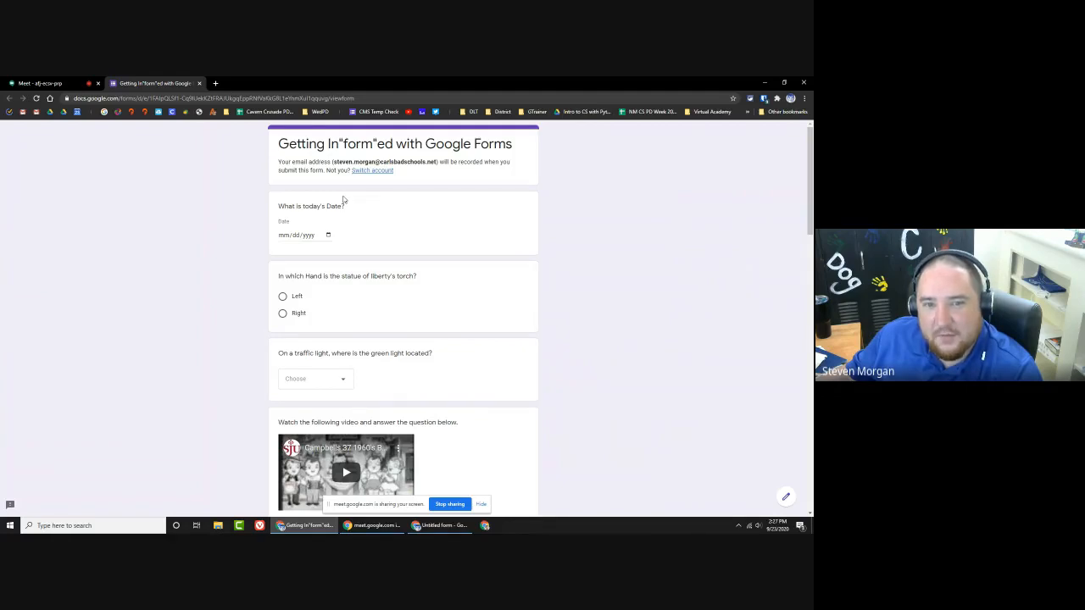
click(46, 83)
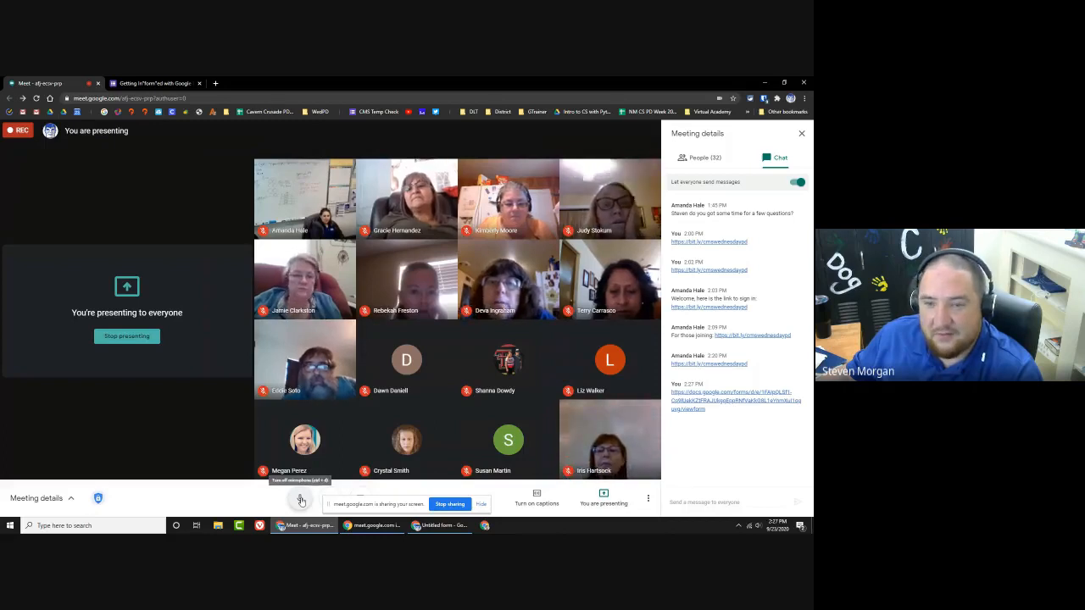
click(301, 500)
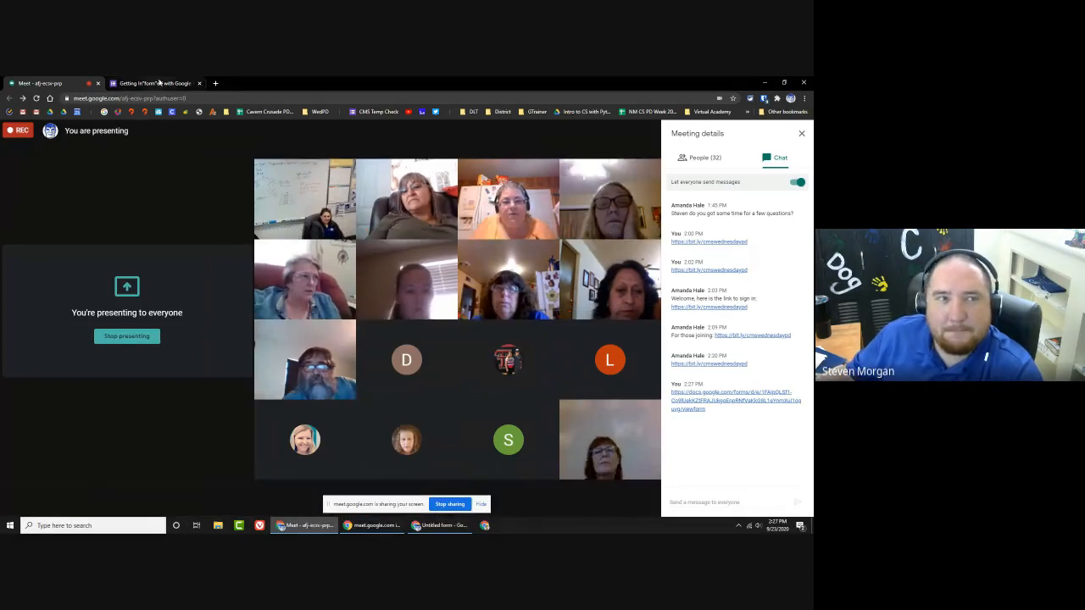
drag(159, 83, 812, 85)
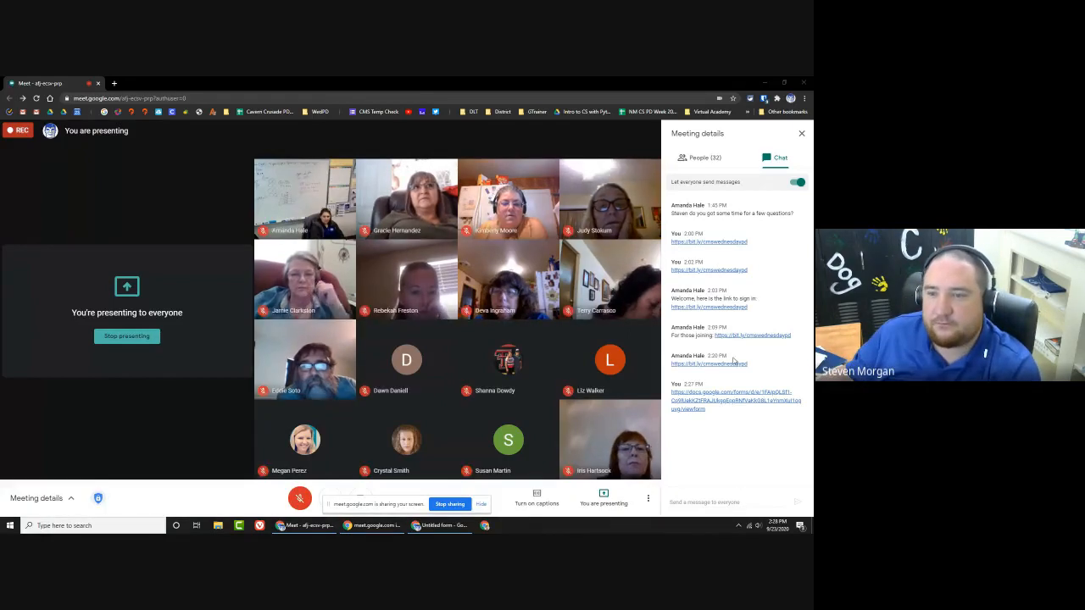
Step: Post the chat message "Don't forget to sign in to today's session:" with the bit.ly sign-in link copied from the earlier message on a new line
drag(749, 363, 686, 364)
key(ctrl+c)
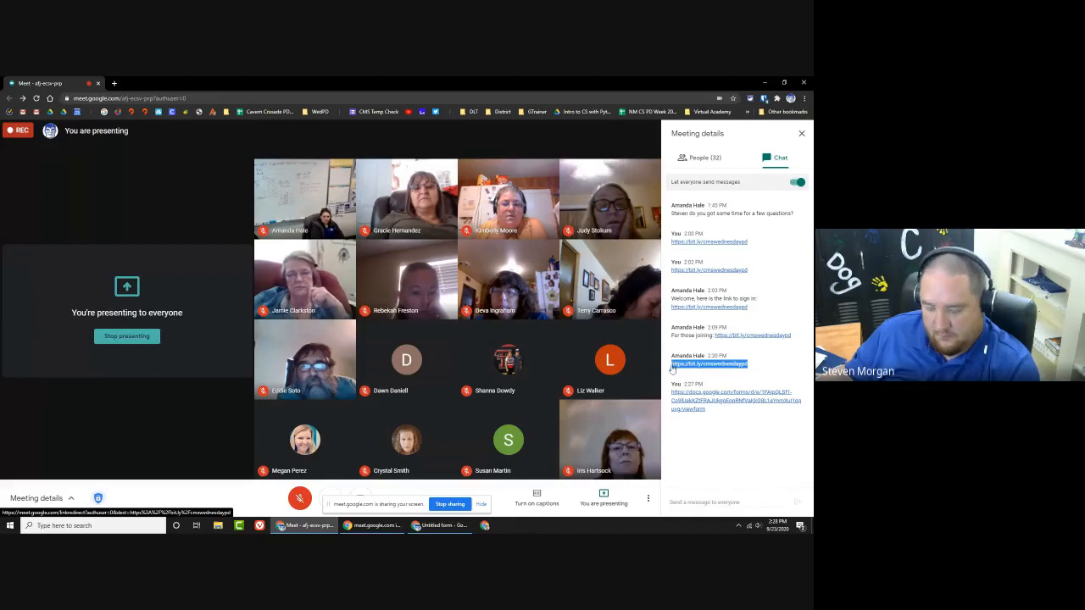
click(702, 501)
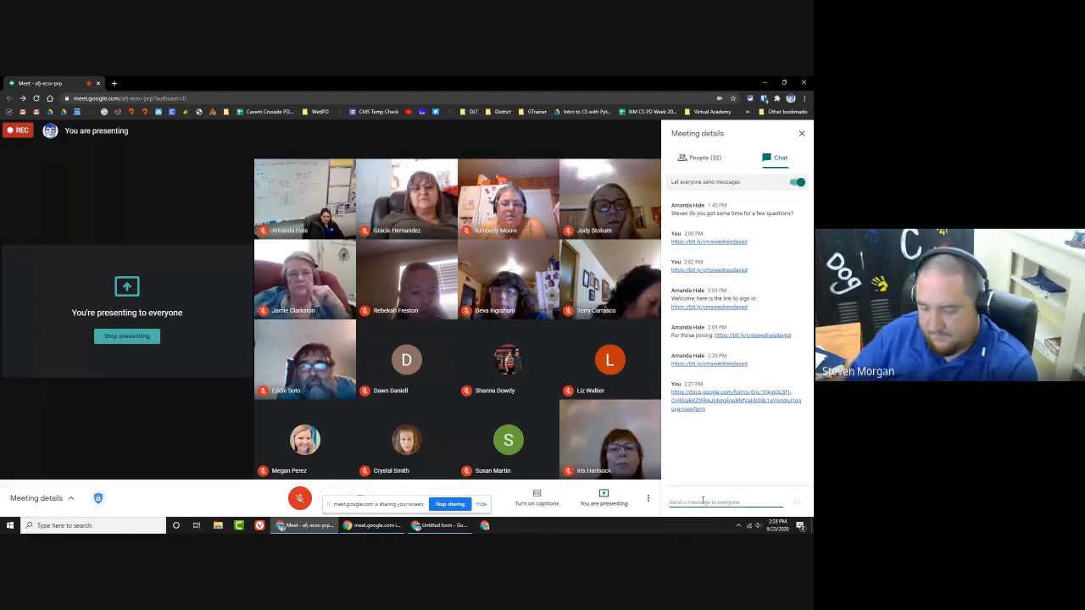
text(Don't for)
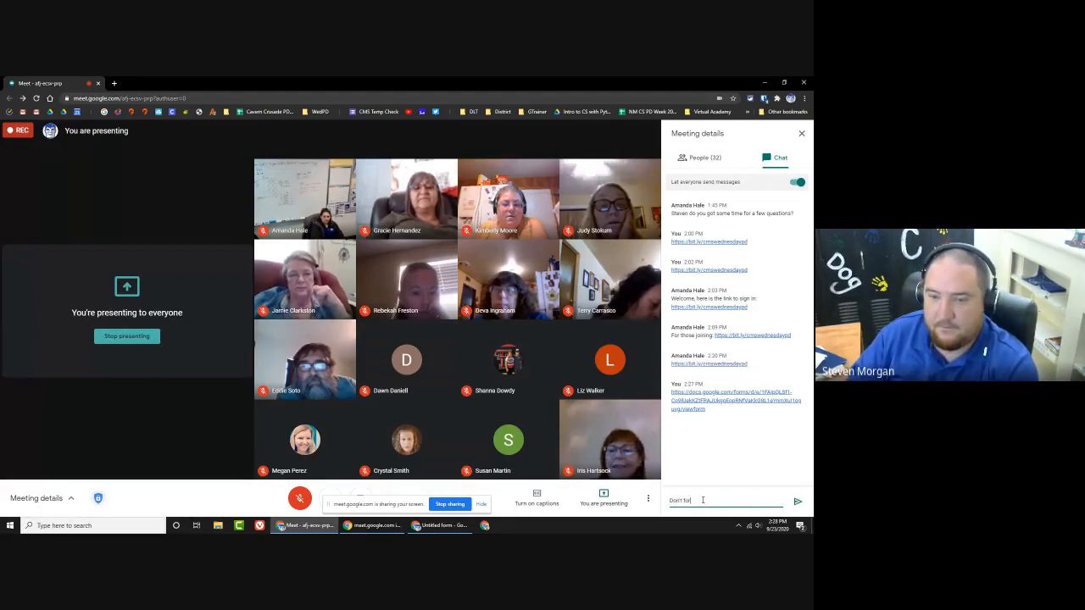
text(get to sign in to to)
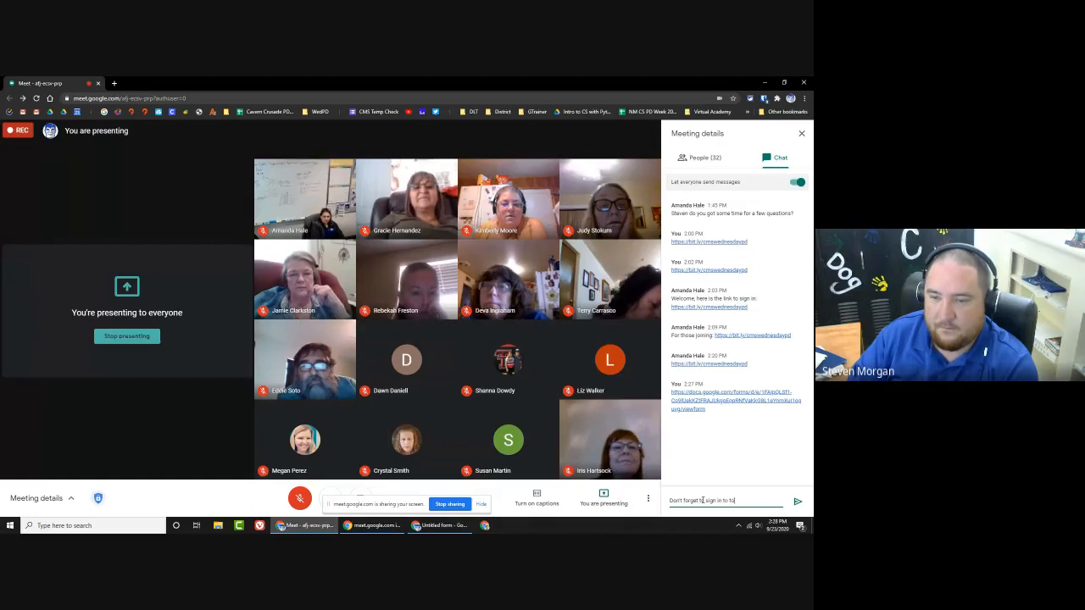
text(day's session)
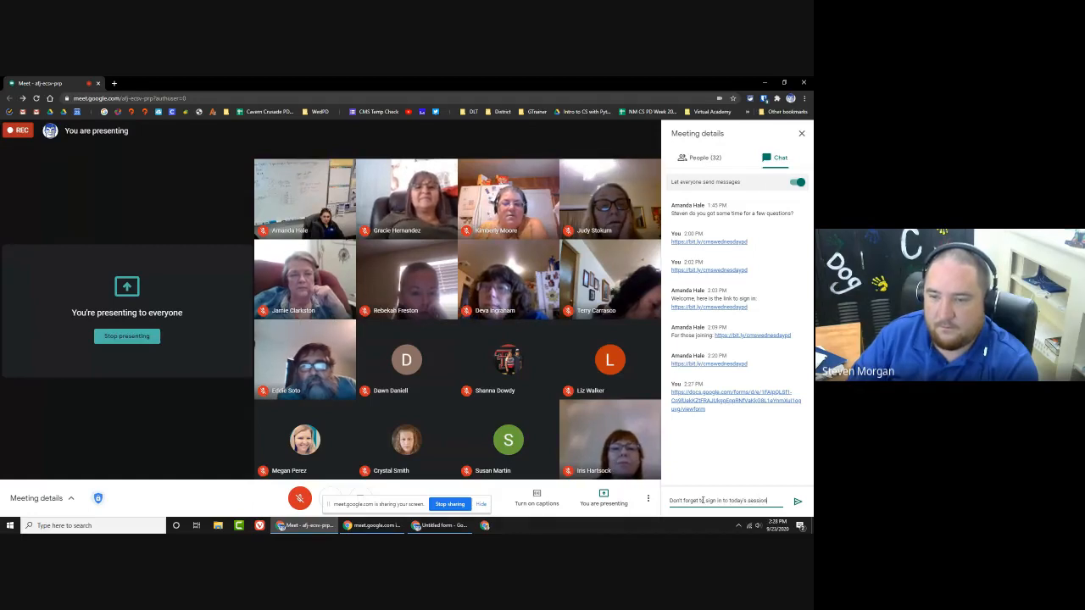
text(:)
key(shift+Return)
key(ctrl+v)
key(Return)
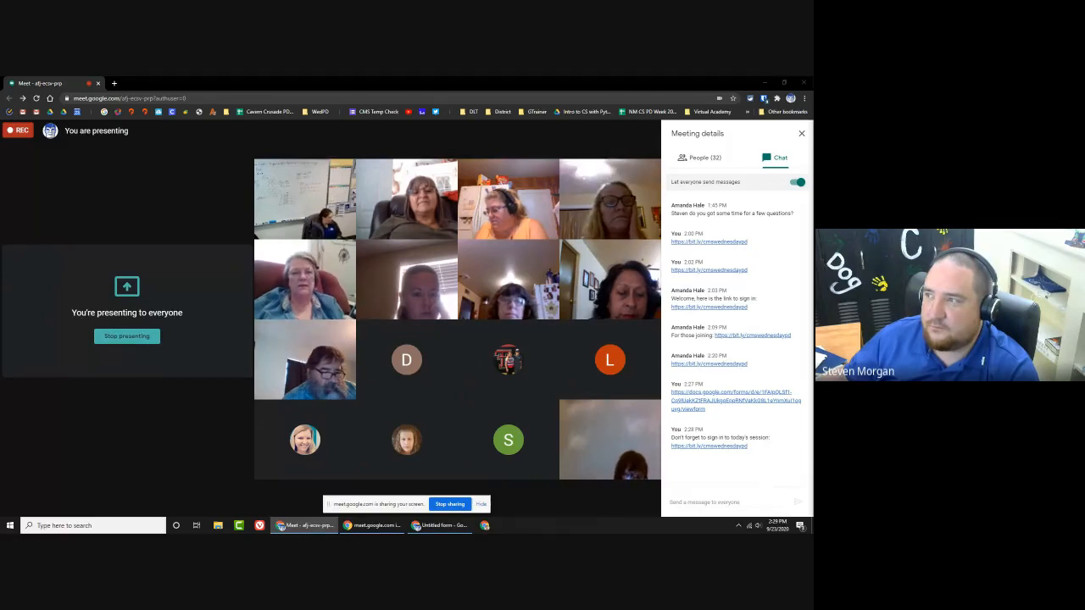
Step: Turn the meeting microphone back on and bring the Getting In"form"ed with Google Forms window forward, maximized
click(688, 500)
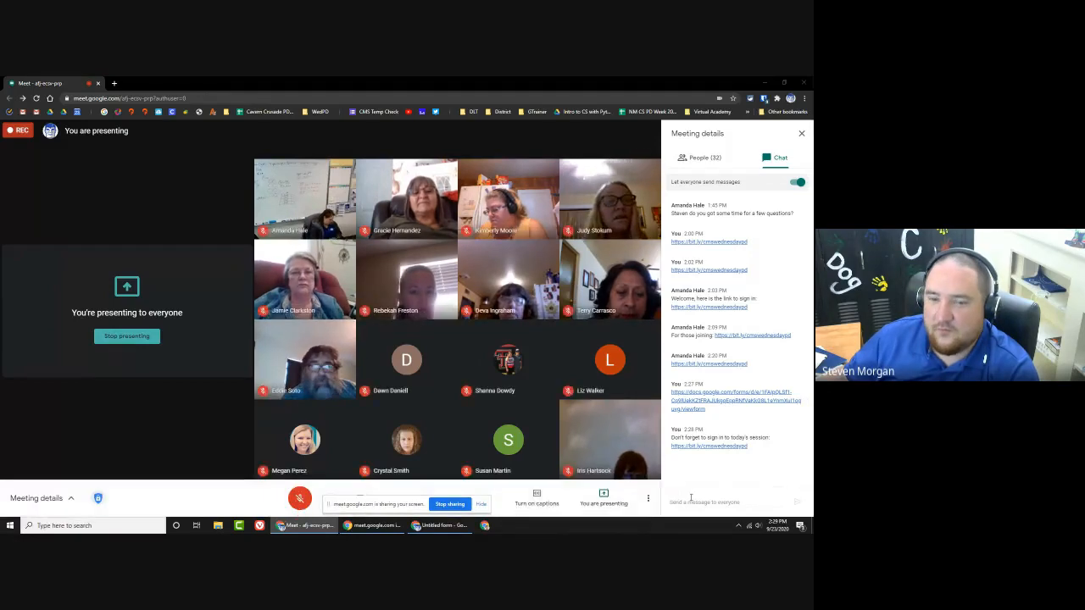
click(299, 498)
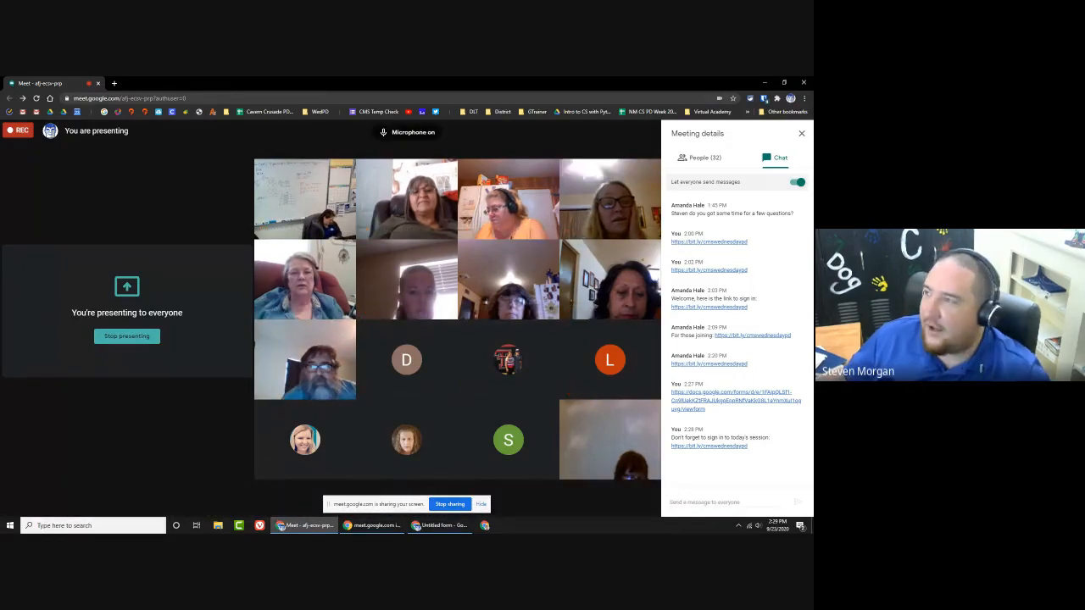
key(alt+Tab)
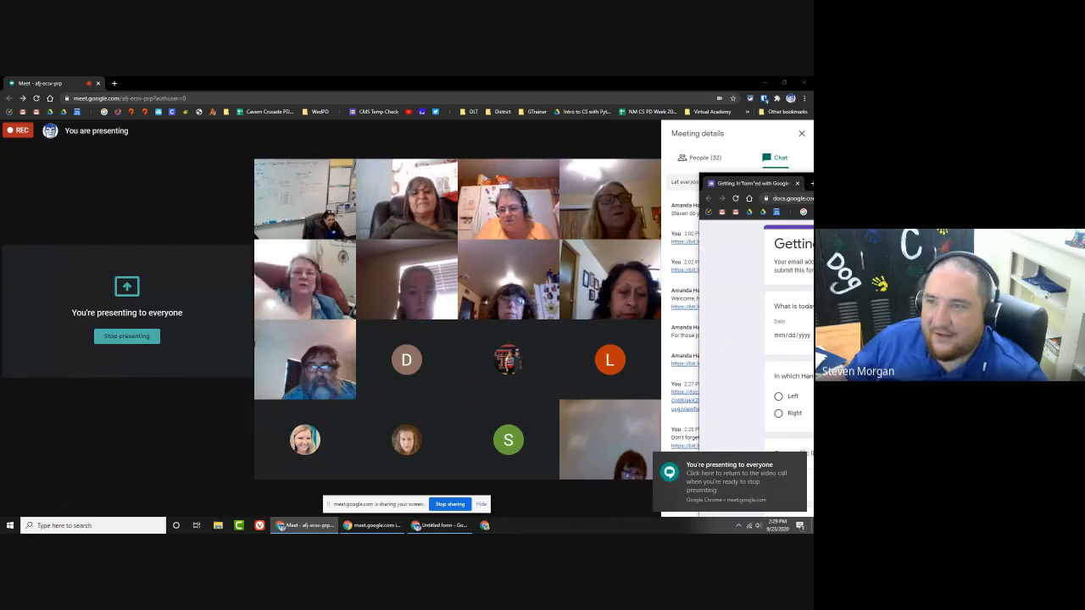
drag(811, 183, 499, 78)
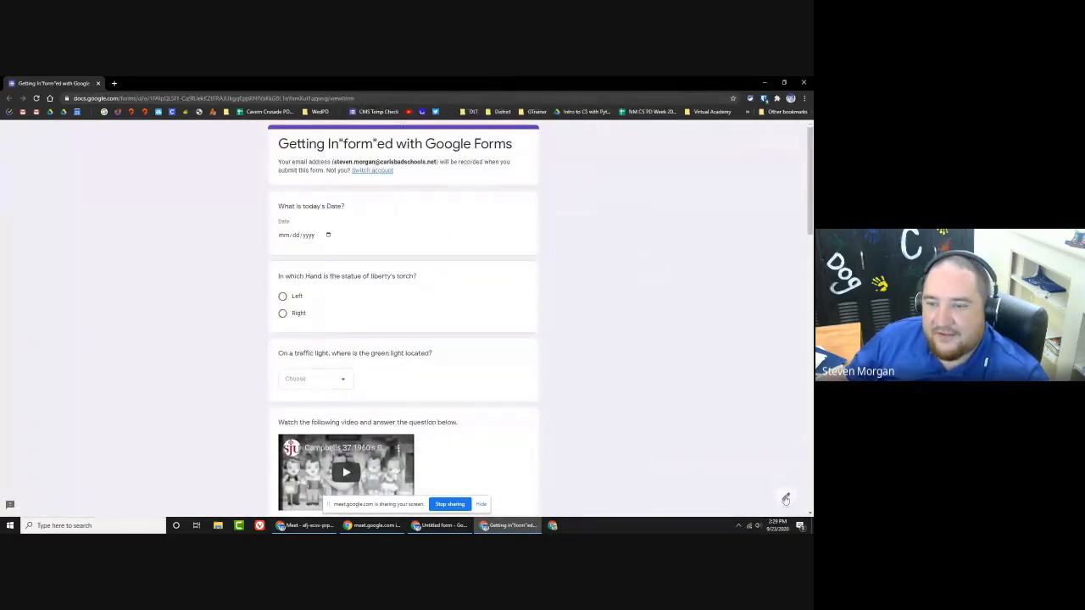
Step: Open Getting In"form"ed with Google Forms for editing and review its General, Presentation and Quizzes settings, including the confirmation message
click(785, 499)
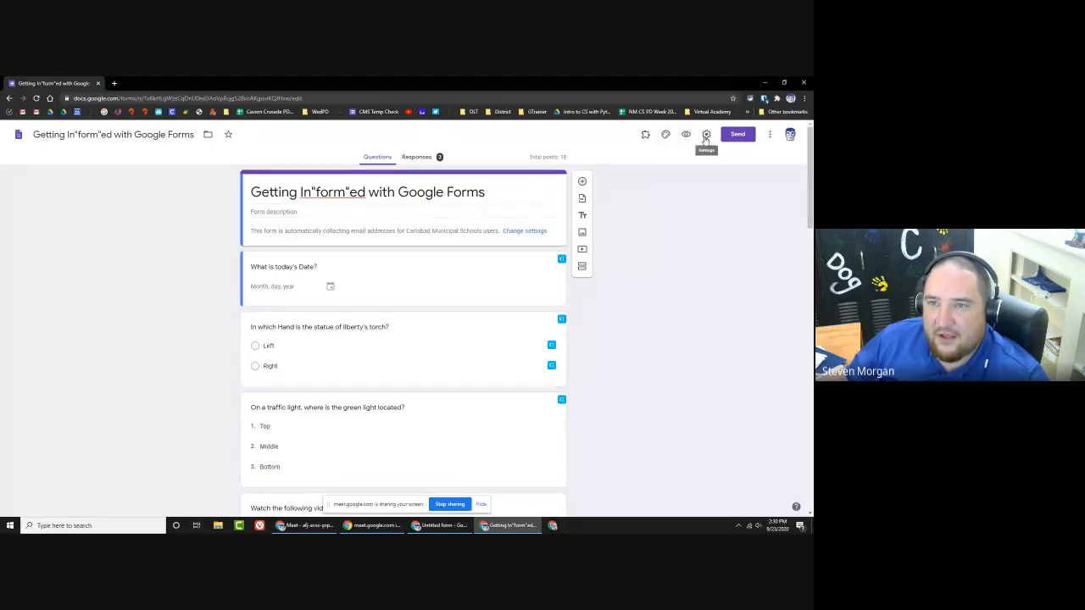
click(706, 135)
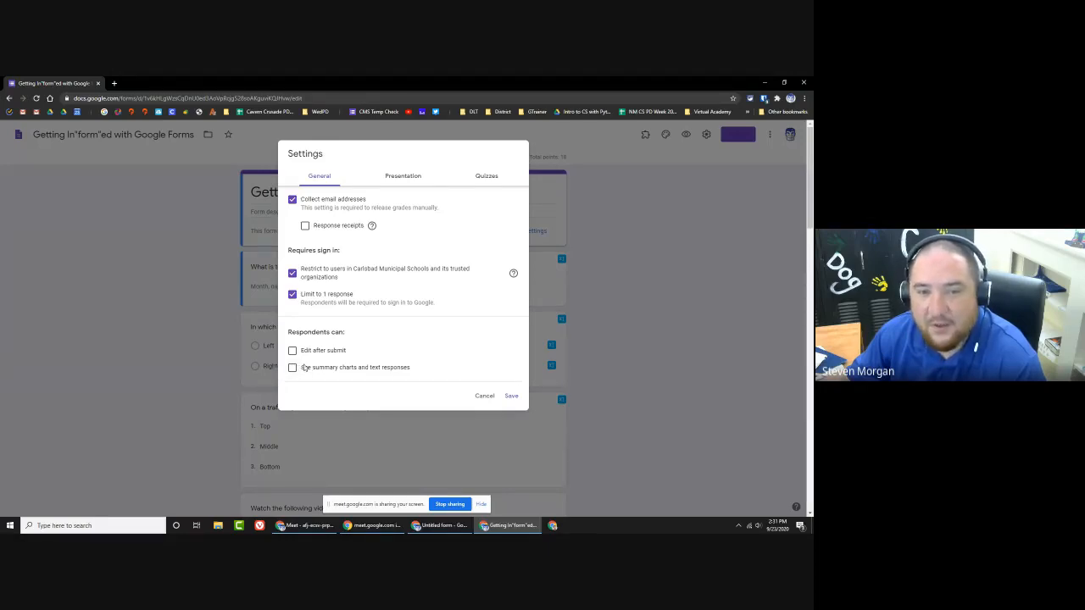
click(397, 180)
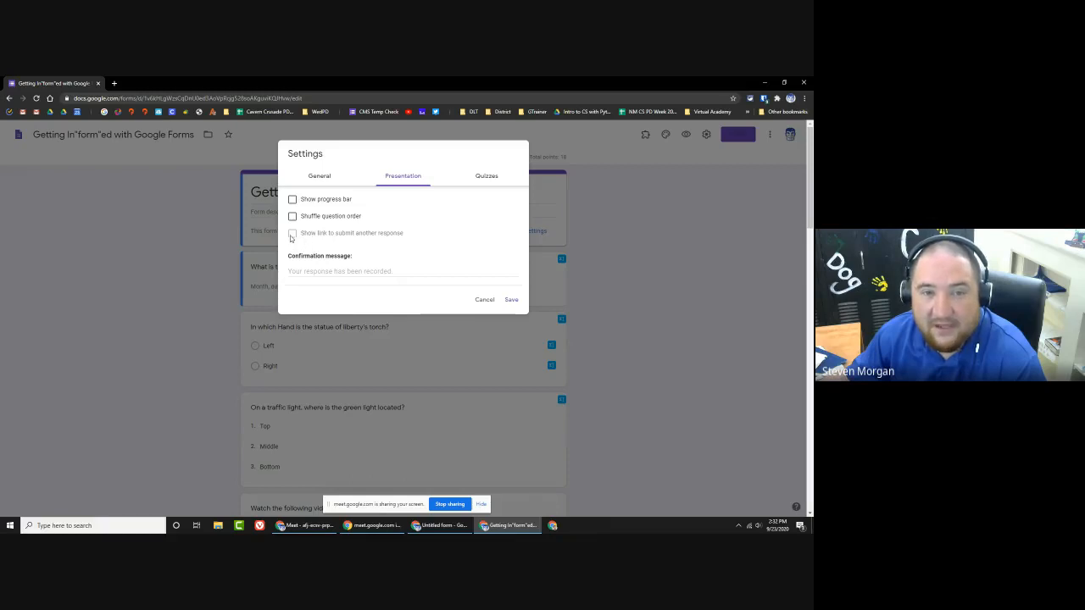
click(318, 177)
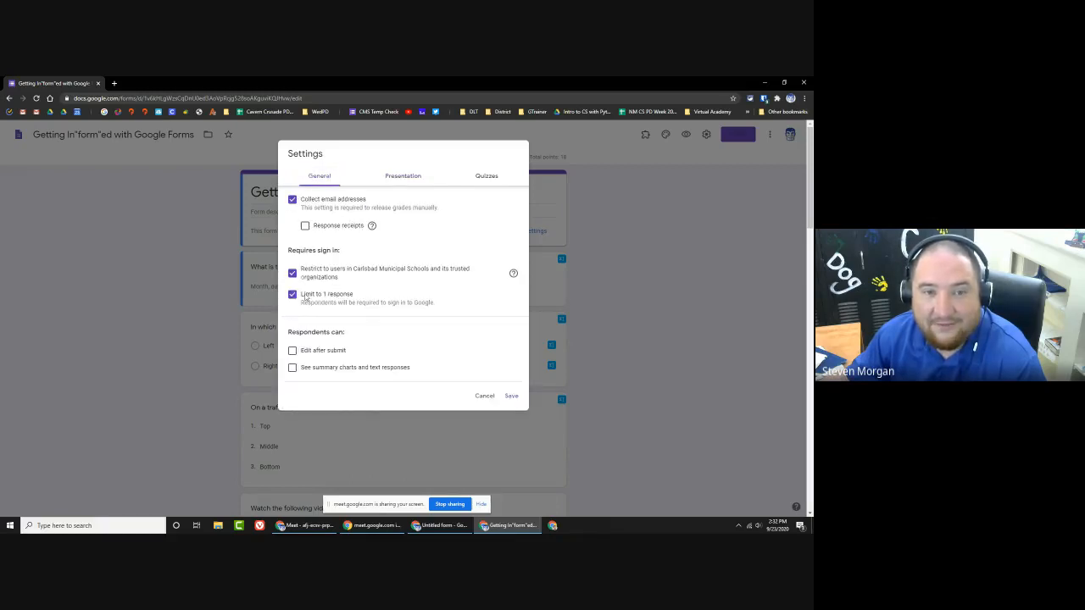
click(392, 177)
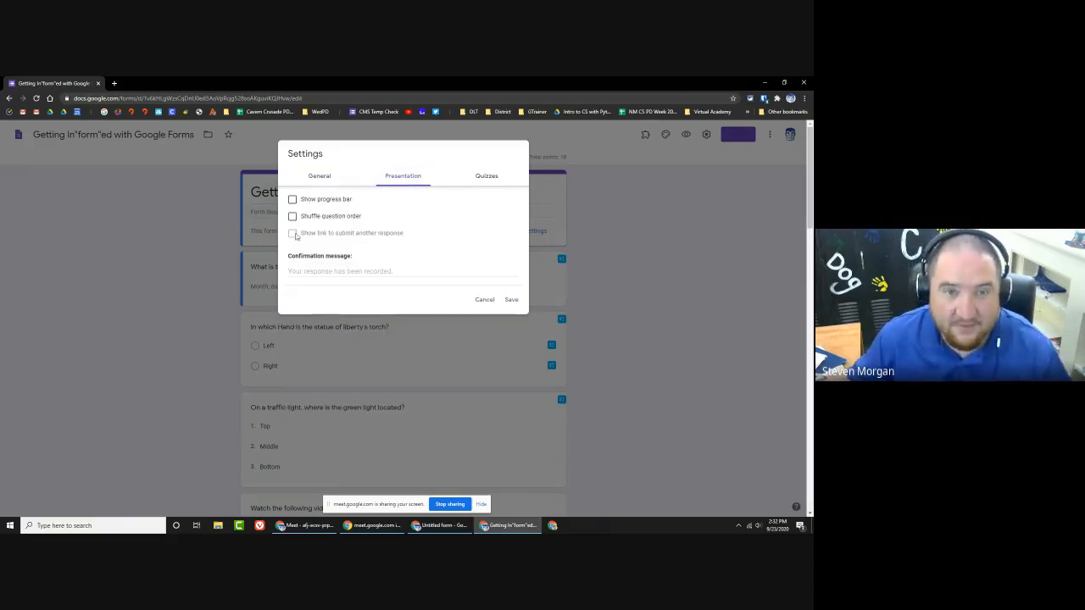
click(333, 271)
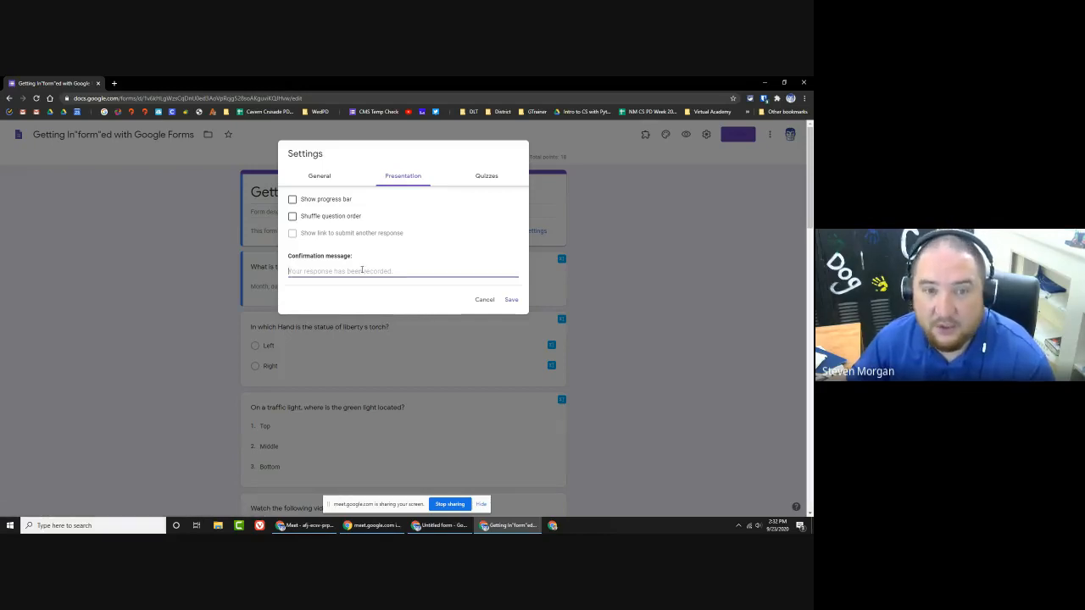
click(487, 176)
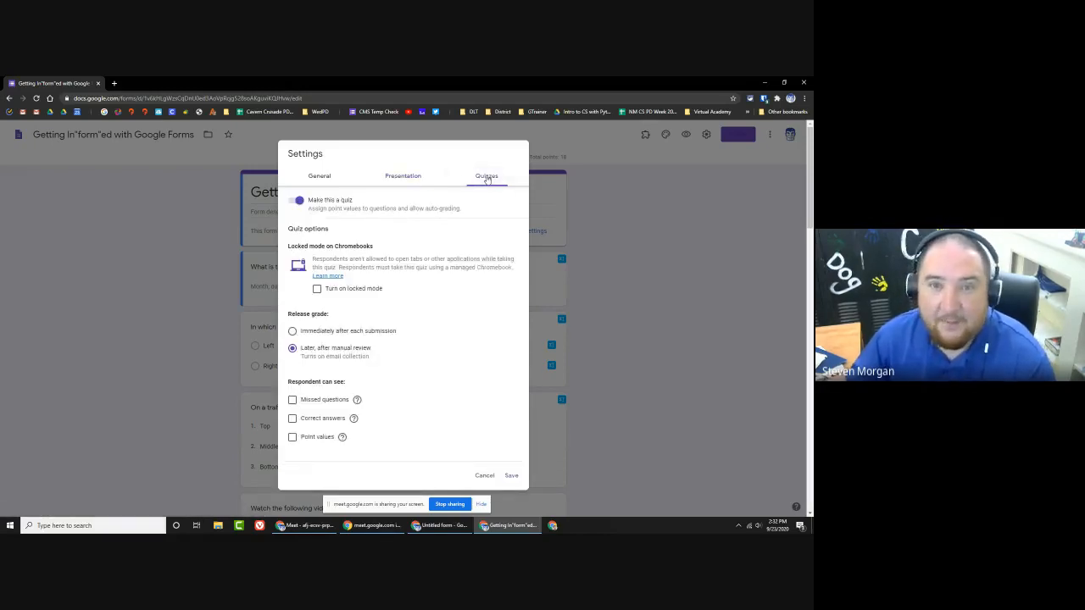
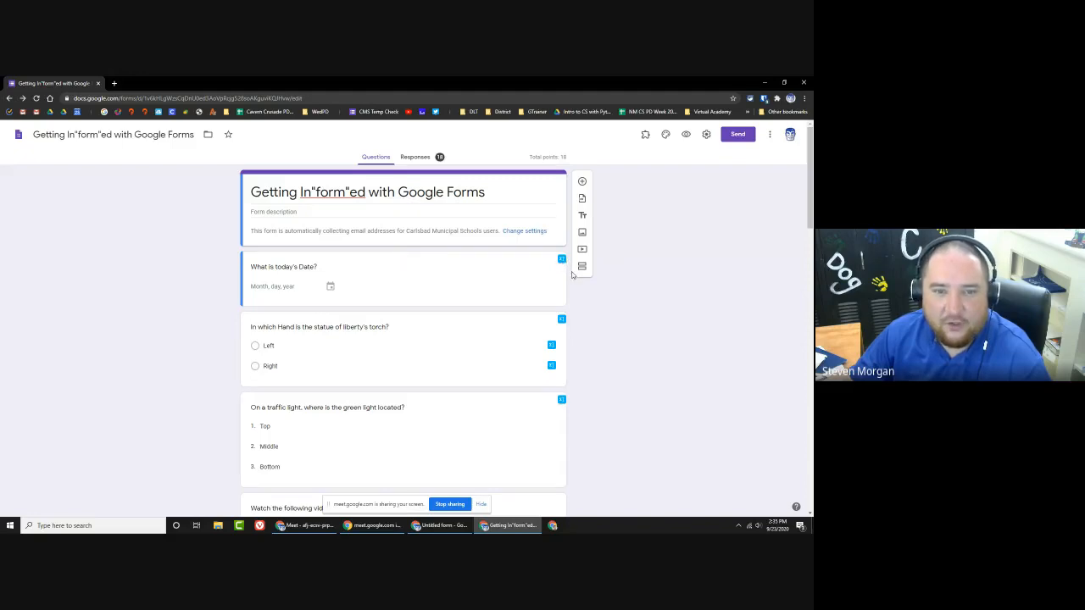
Step: Check the participants' answers to the torch question in the Google Meet chat and return to the form editor
scroll(572, 274, down, 1)
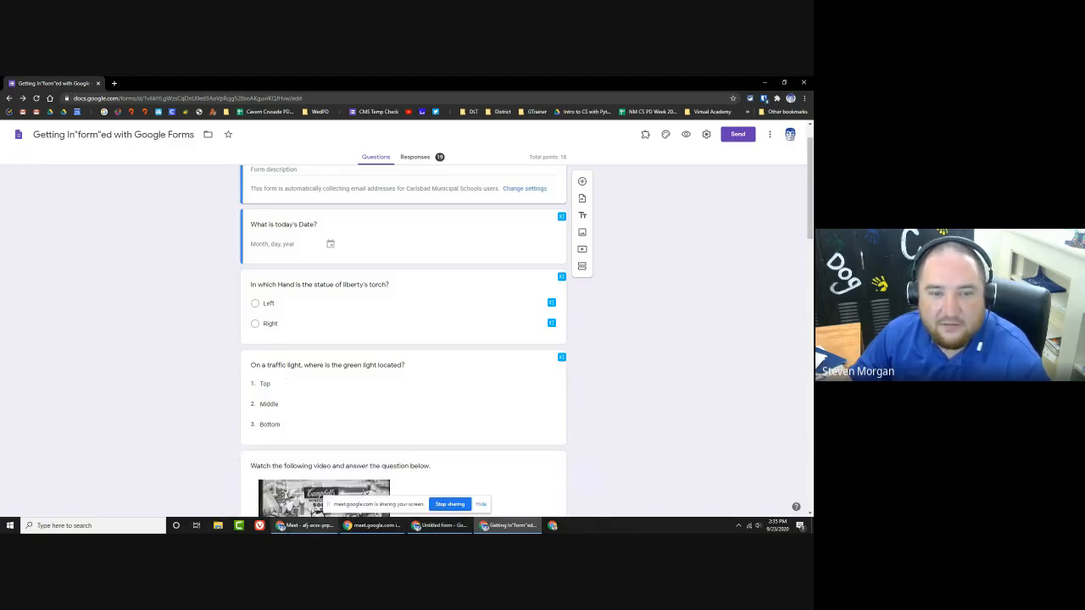
click(294, 526)
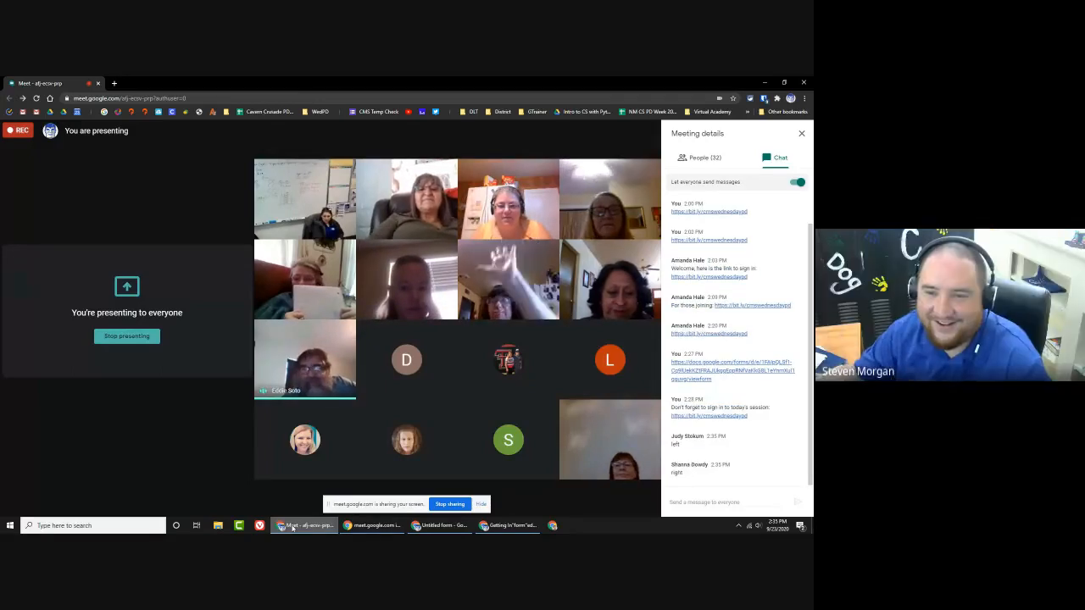
click(765, 81)
Step: Open the answer key of the statue of liberty's torch question, review its correct answer and point value, and close the key
click(346, 329)
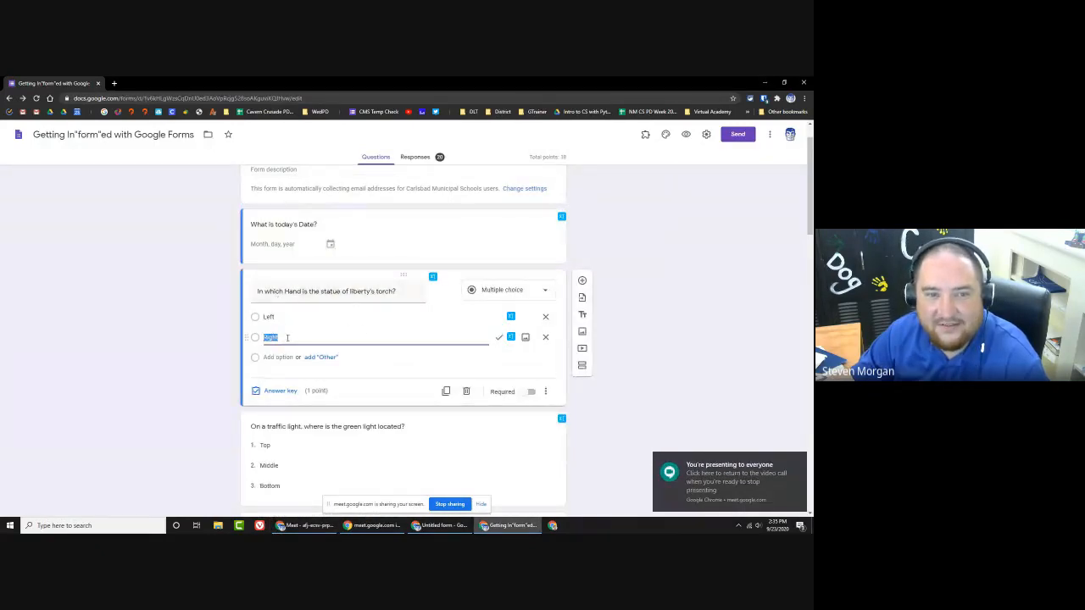
click(353, 336)
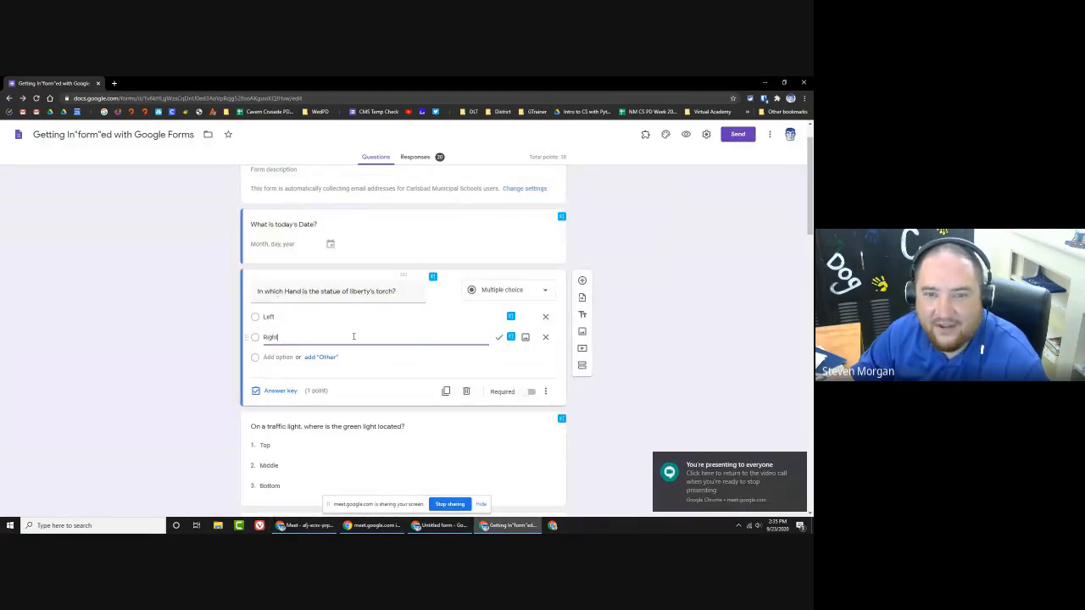
click(499, 338)
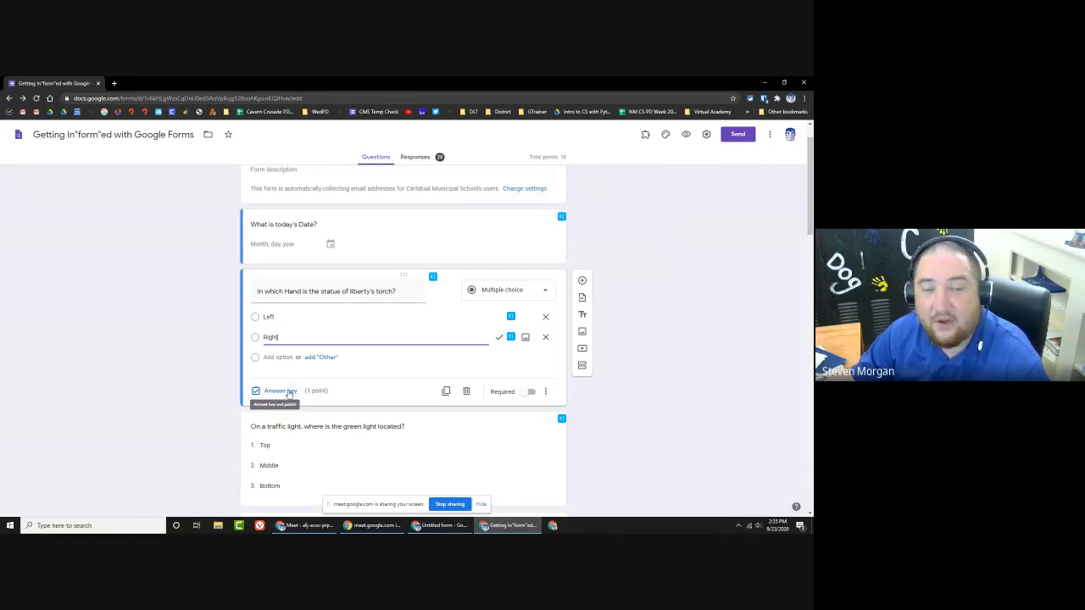
click(283, 394)
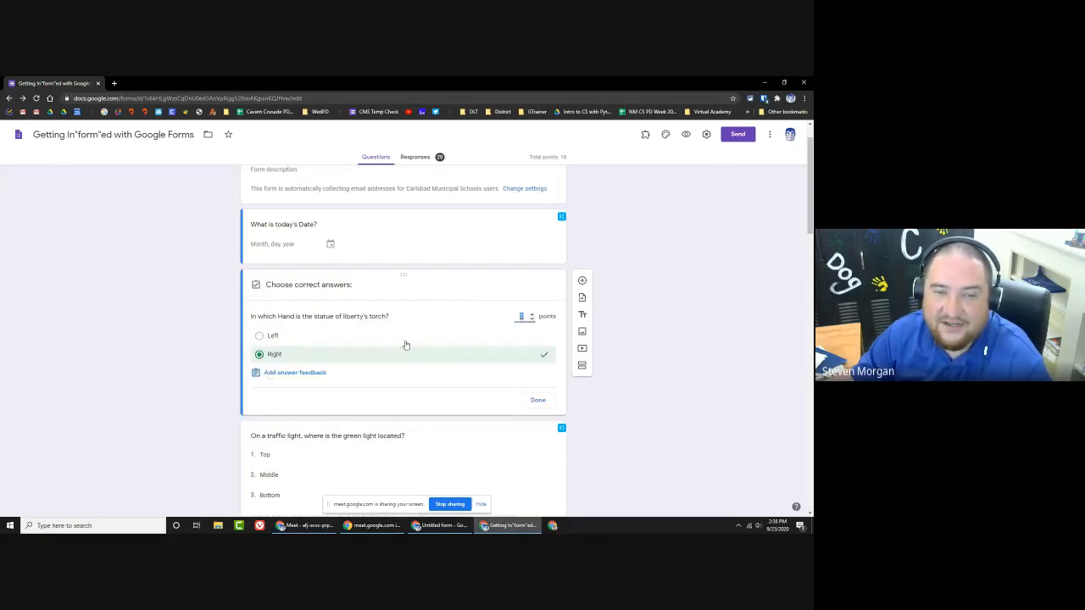
double_click(522, 316)
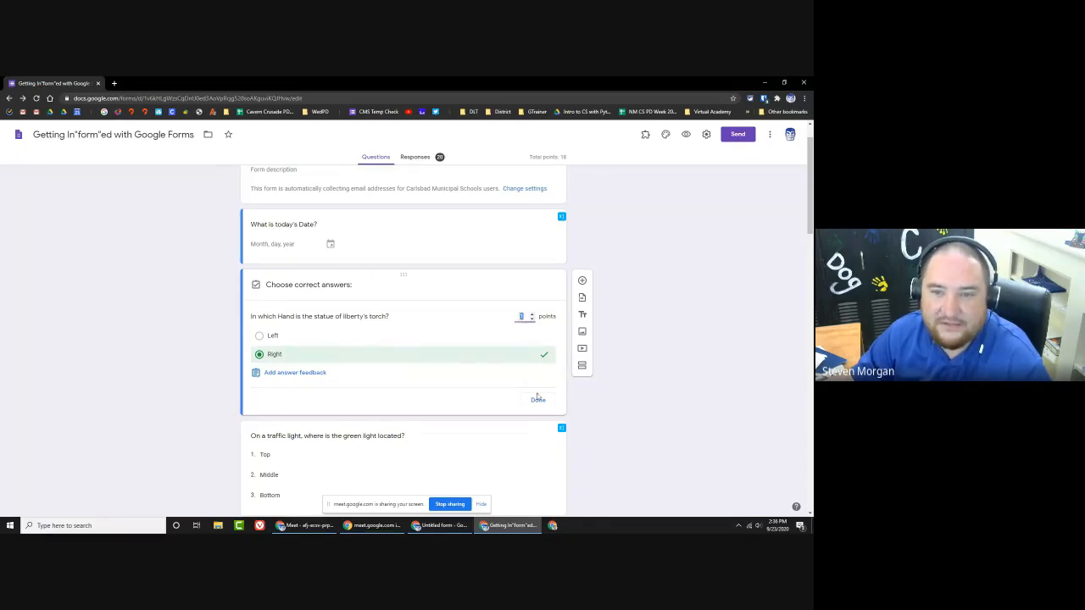
click(538, 399)
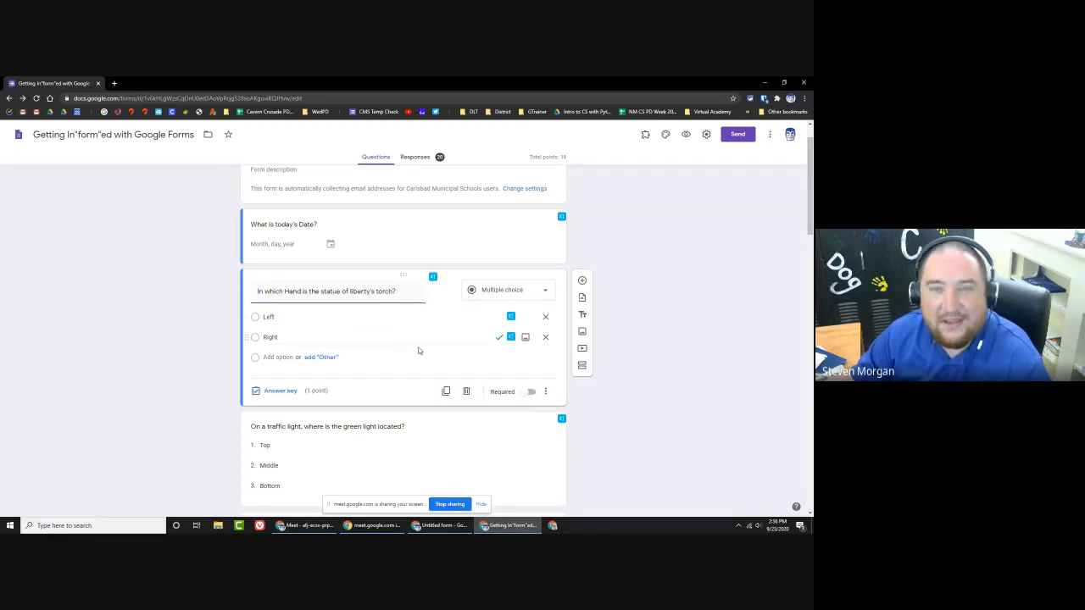
scroll(419, 341, down, 1)
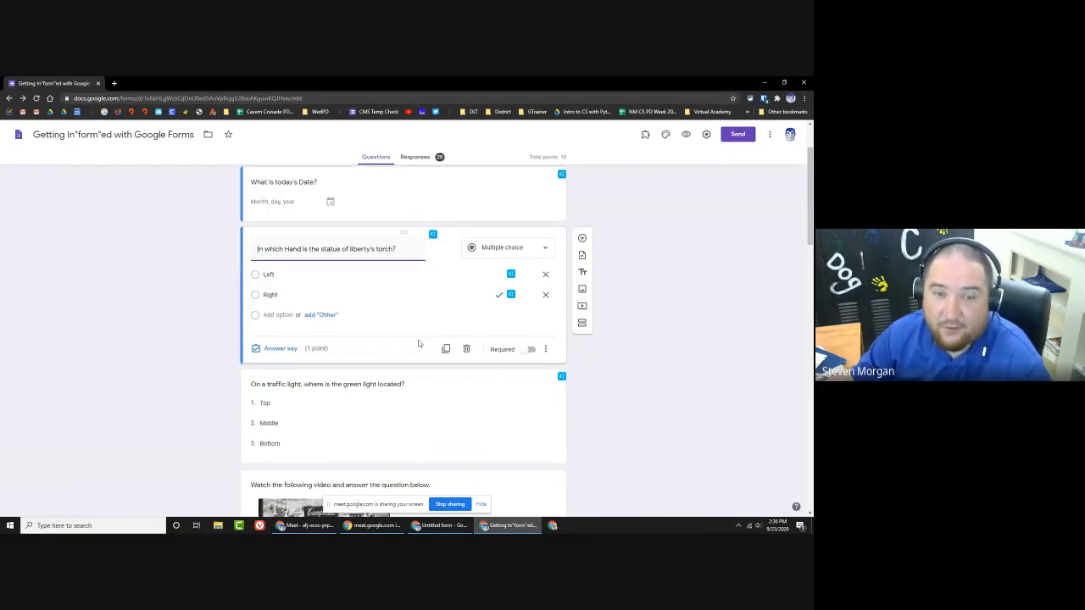
Step: Inspect the traffic light dropdown question, including its answer options and the one marked correct
scroll(418, 343, down, 2)
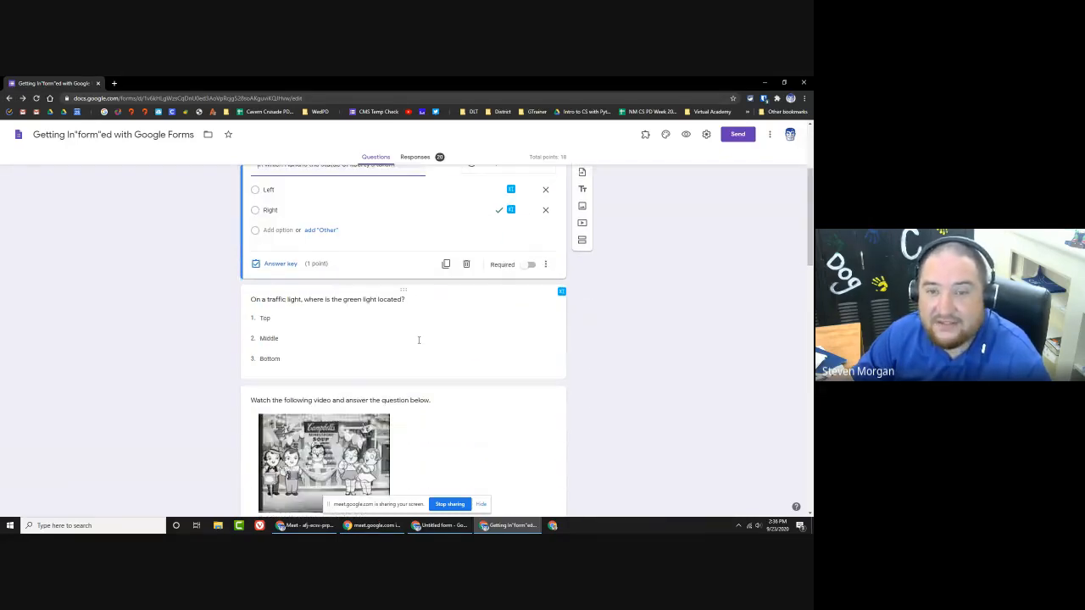
click(307, 340)
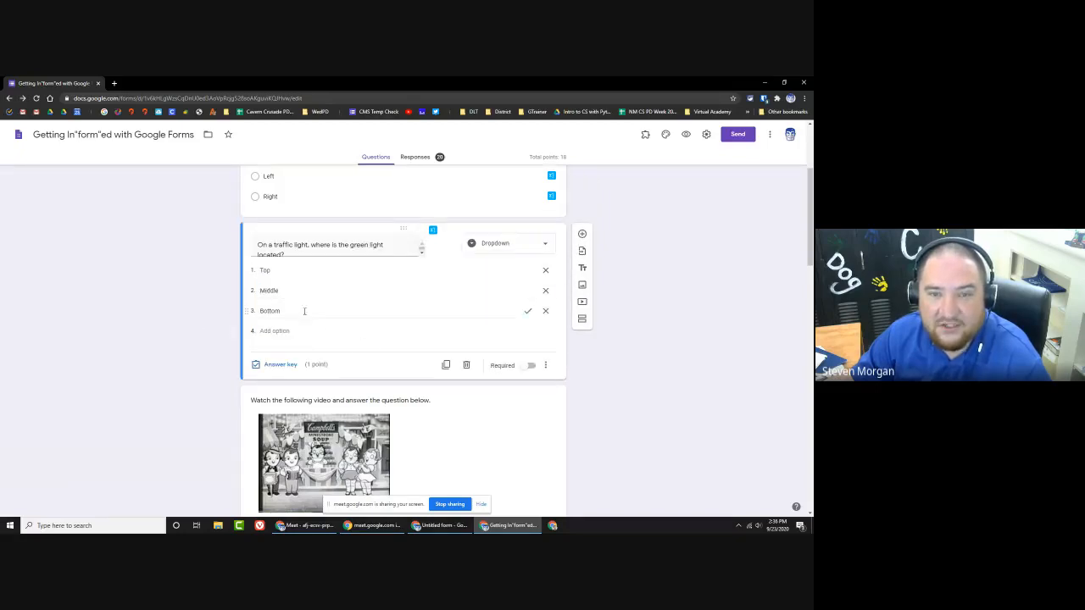
click(527, 312)
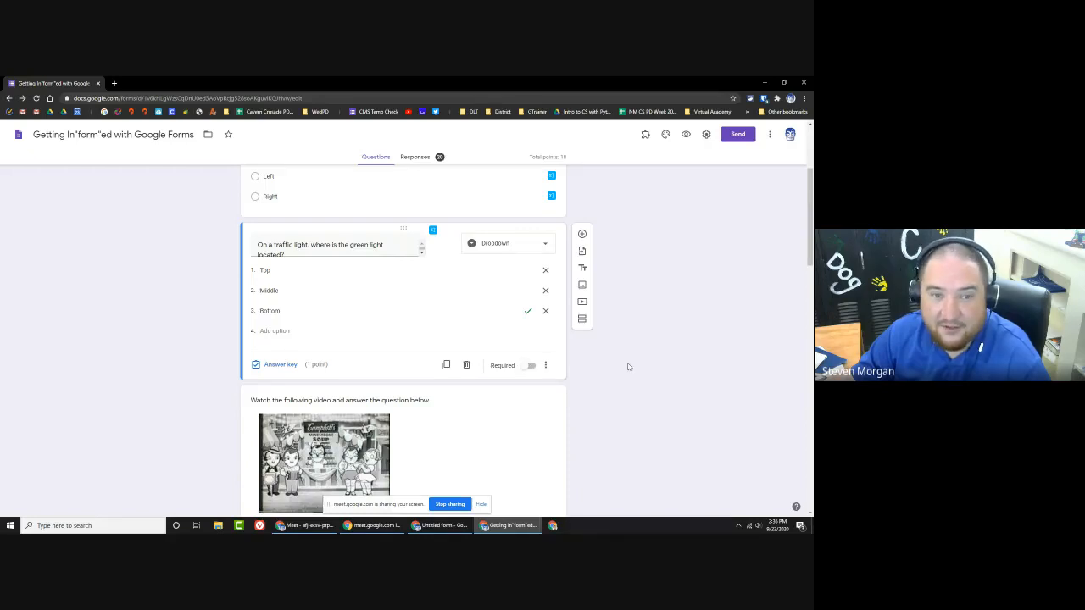
Step: Examine the video item and the Campbell's Soup checkbox question with its options marked correct
scroll(628, 366, down, 2)
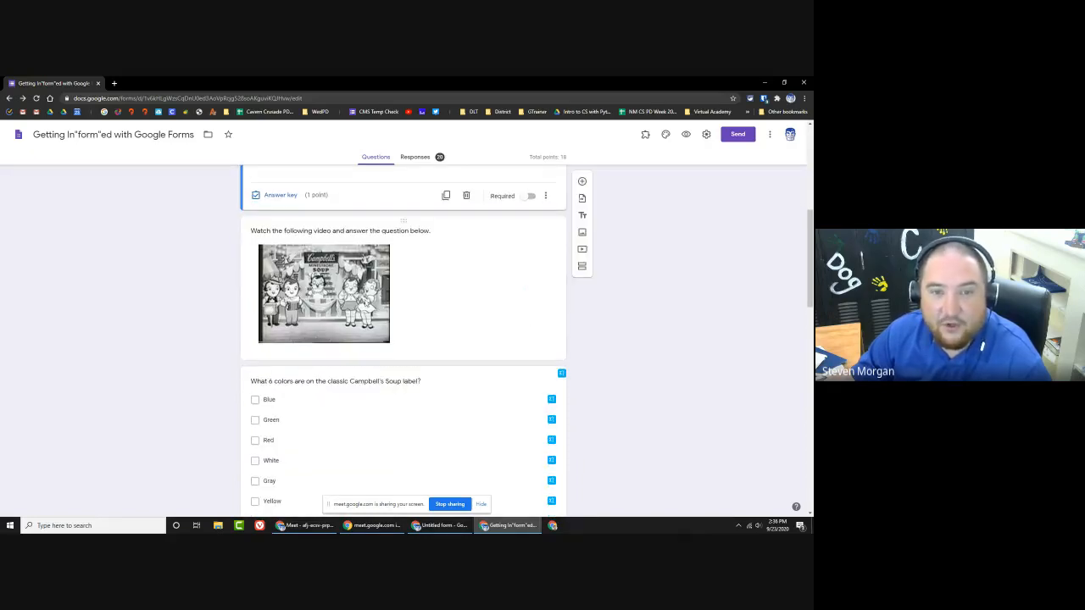
scroll(365, 302, down, 2)
scroll(365, 303, up, 1)
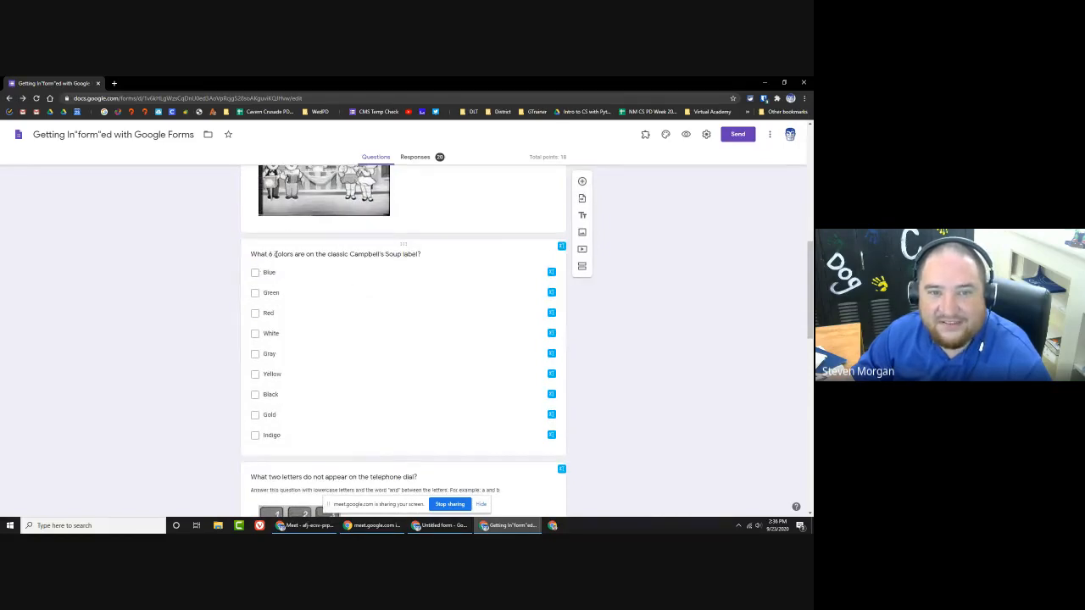
click(370, 286)
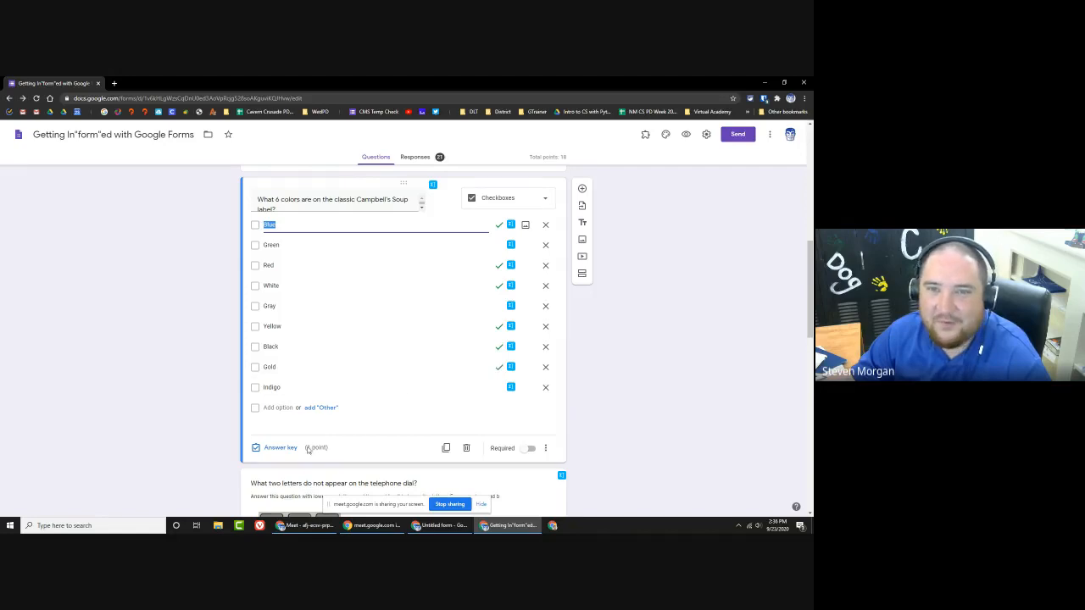
scroll(305, 434, down, 1)
scroll(306, 430, up, 1)
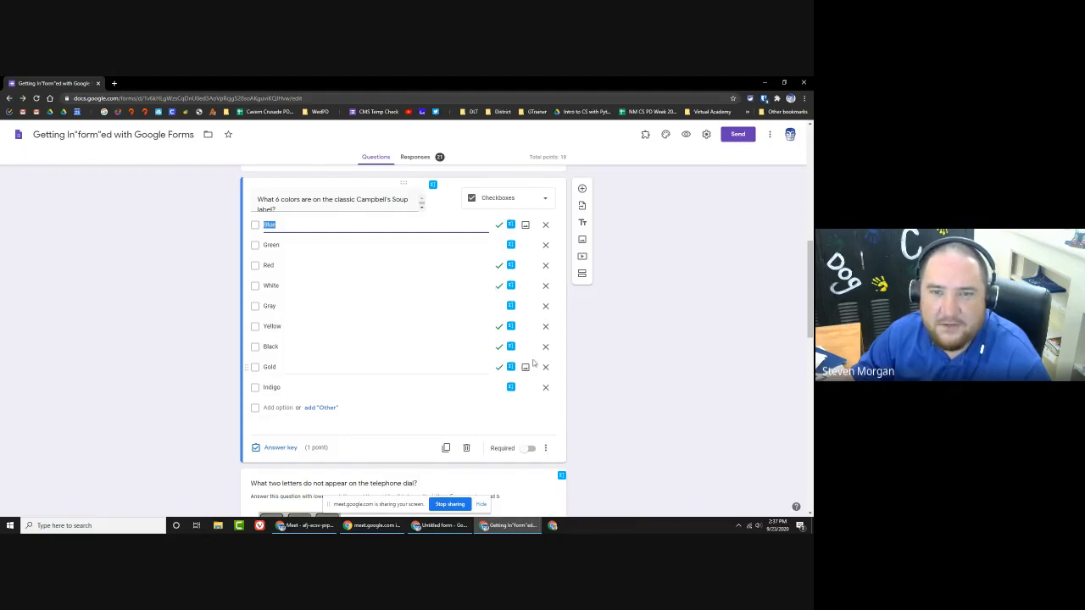
scroll(614, 387, down, 3)
scroll(614, 386, up, 3)
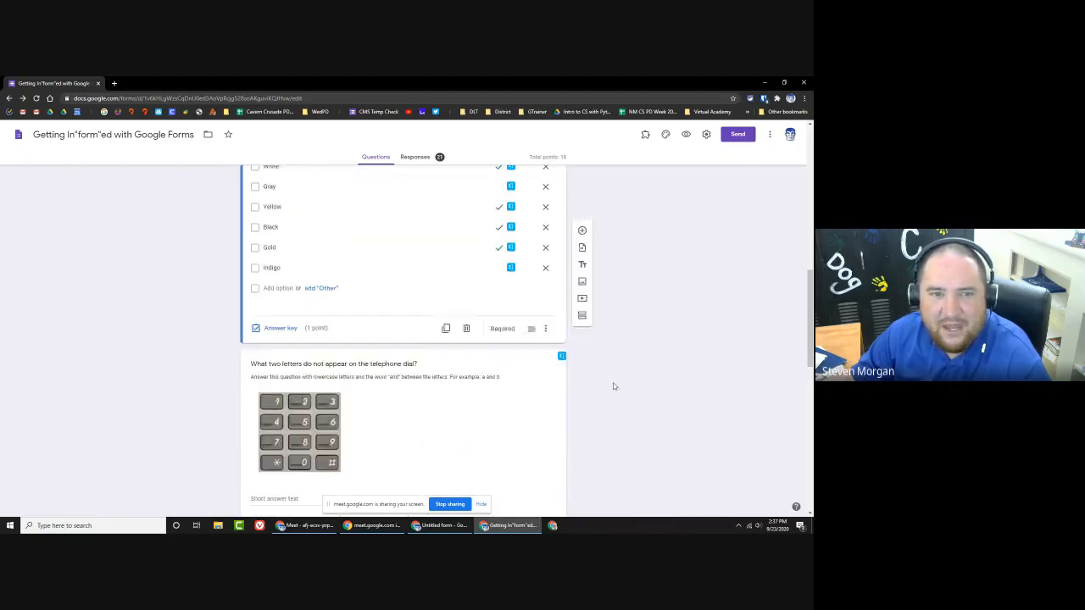
Step: Check the Campbell's Soup question's additional settings, including Shuffle option order, and leave them as they are
double_click(269, 224)
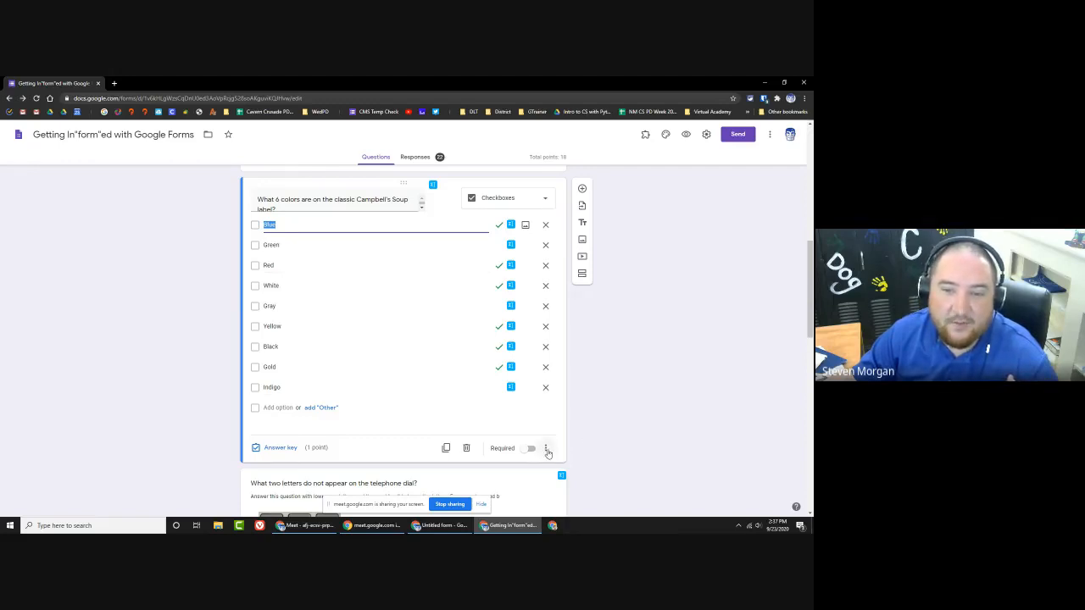
click(547, 454)
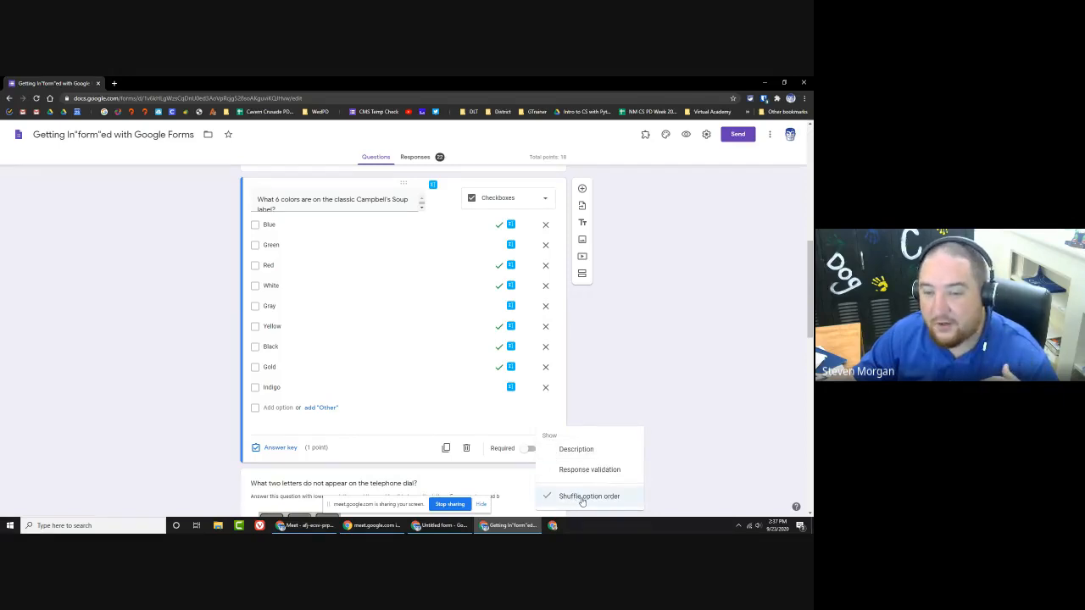
click(609, 390)
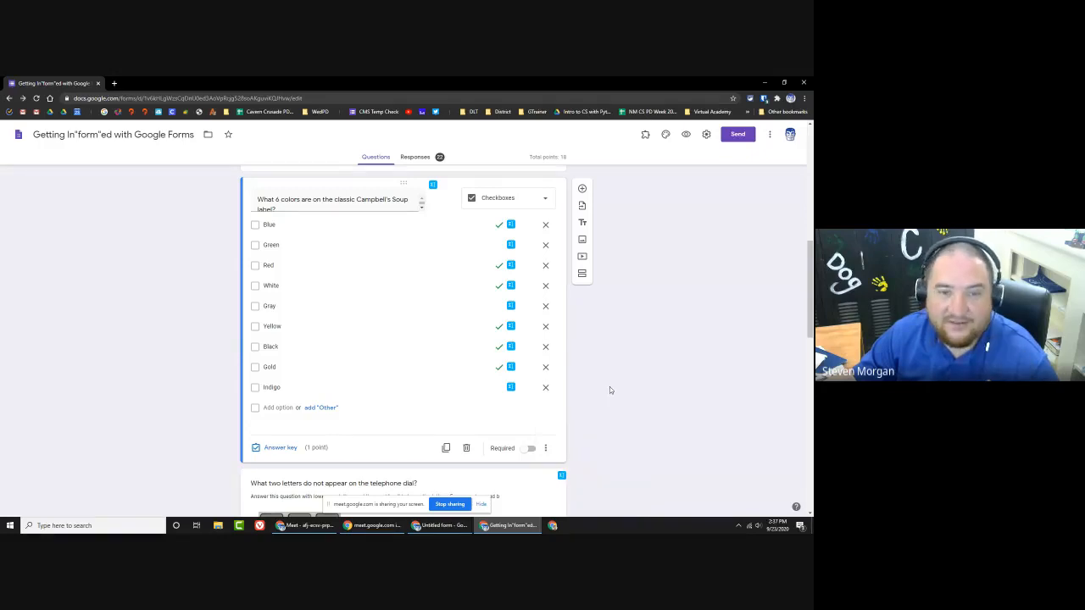
Step: Inspect the telephone dial short-answer question, its accepted answers and the description explaining the required answer format
scroll(609, 390, down, 5)
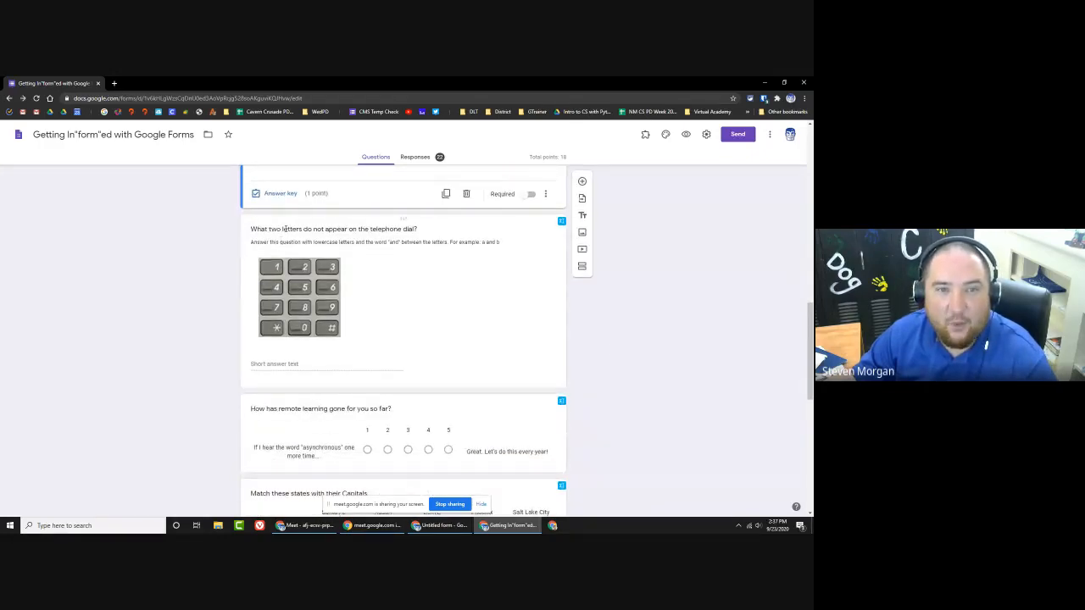
click(322, 354)
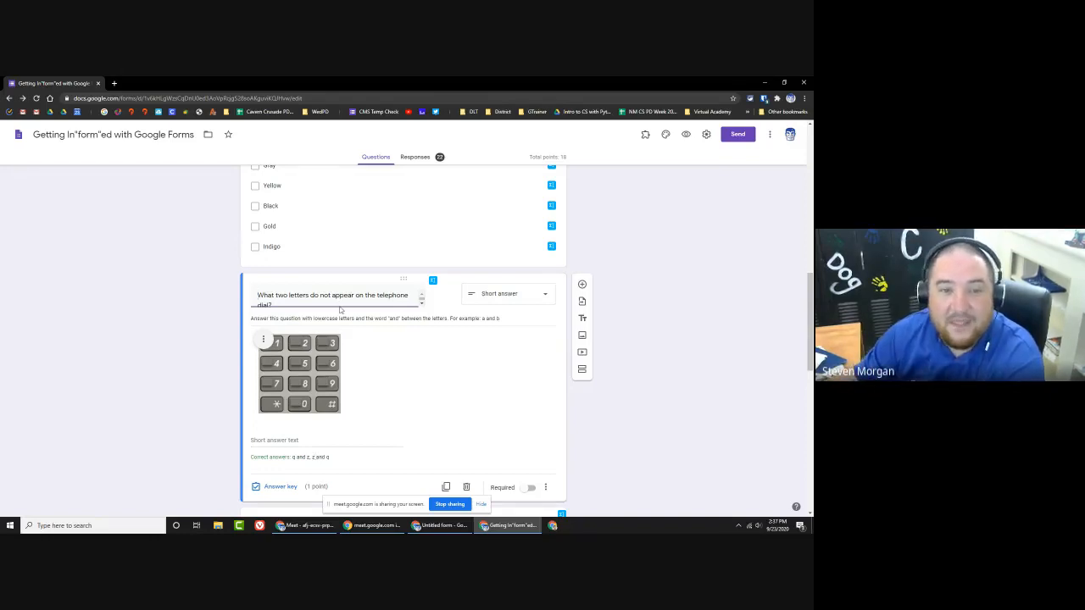
triple_click(298, 318)
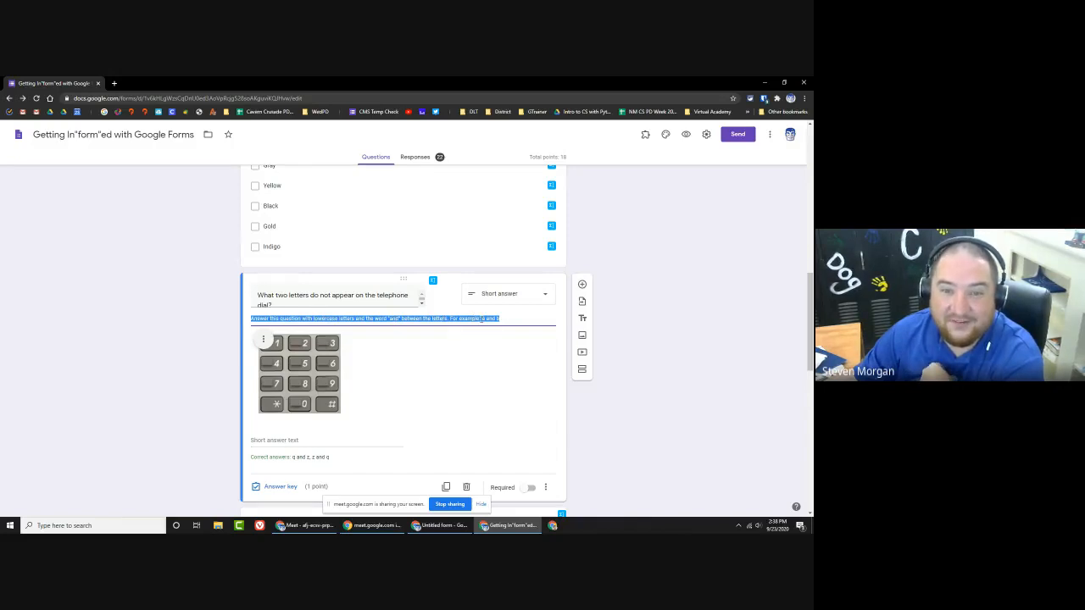
click(512, 317)
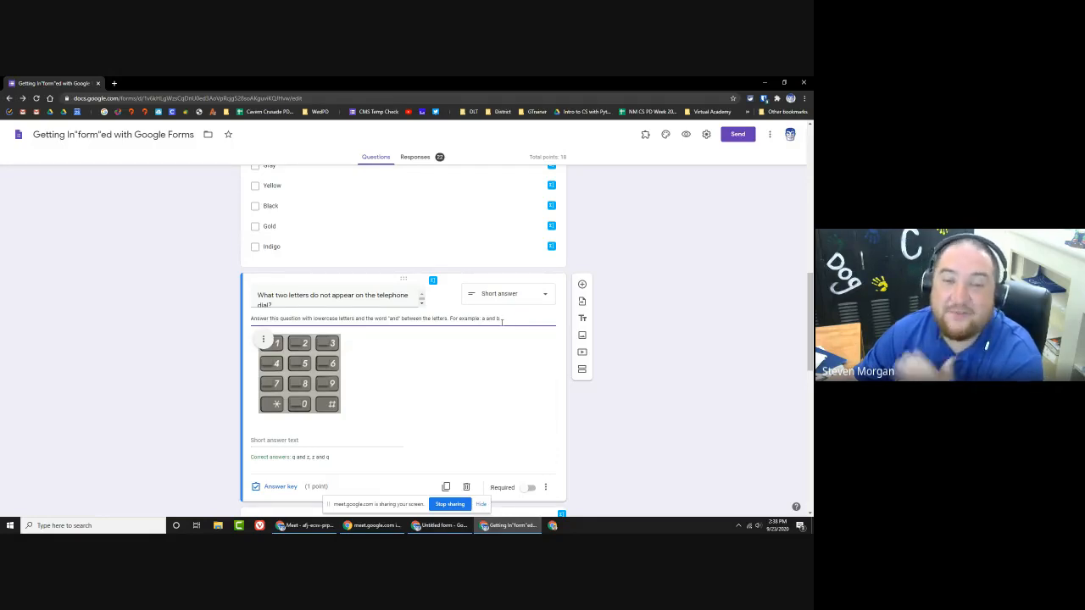
Step: Examine the setup of the states and capitals multiple choice grid and the remote learning linear scale question
scroll(501, 319, down, 3)
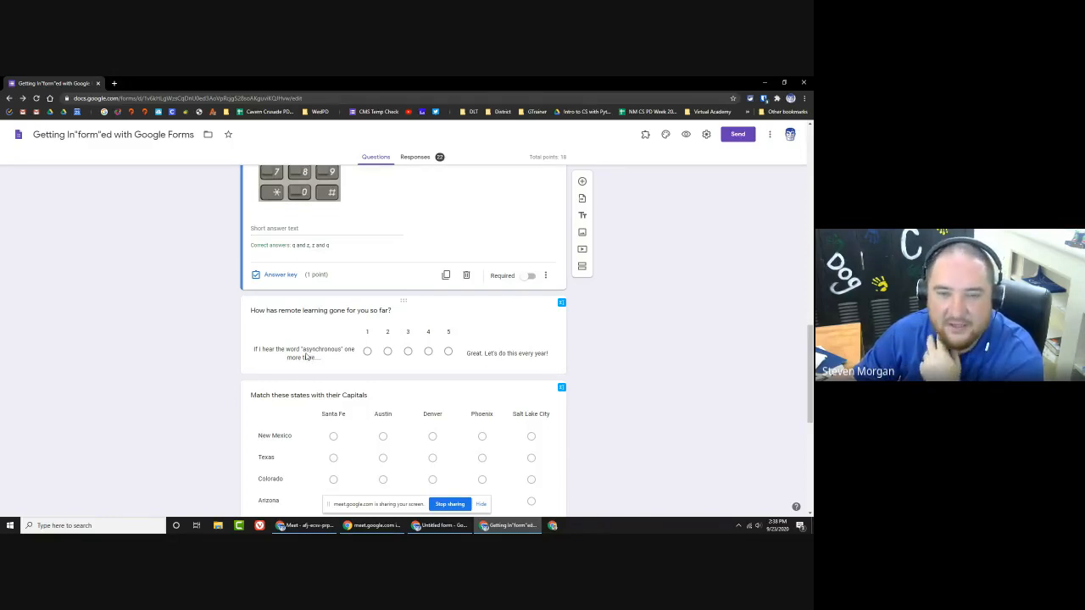
scroll(307, 354, down, 3)
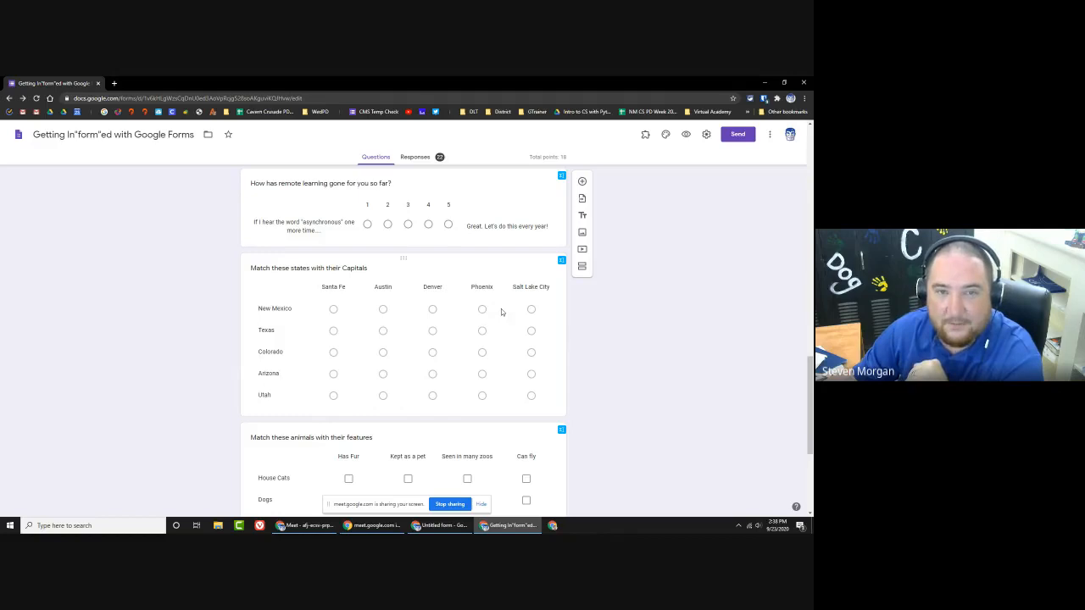
scroll(500, 312, down, 1)
scroll(501, 312, up, 1)
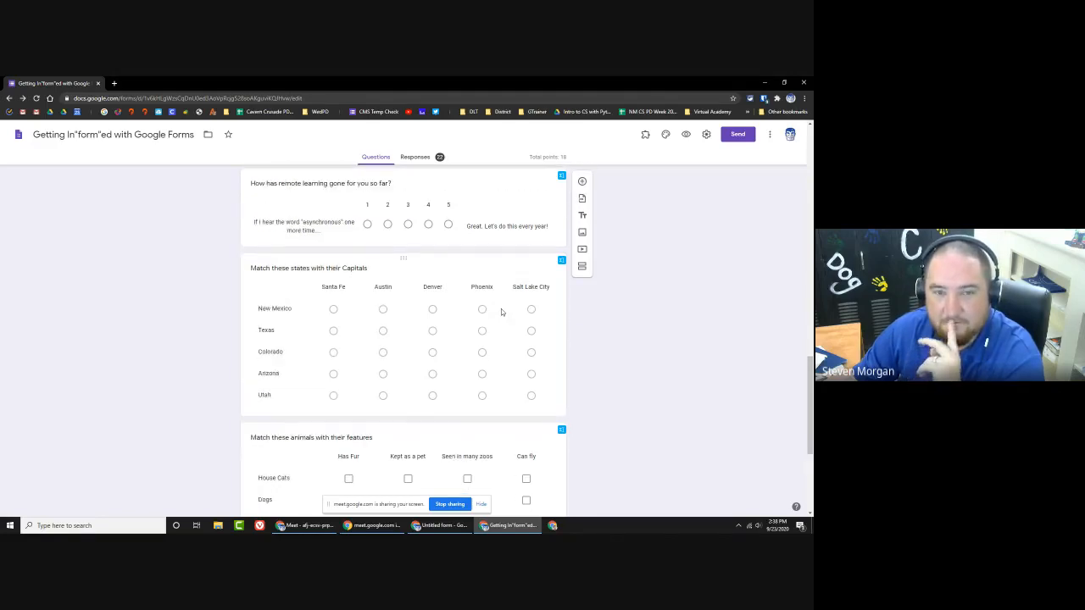
click(373, 267)
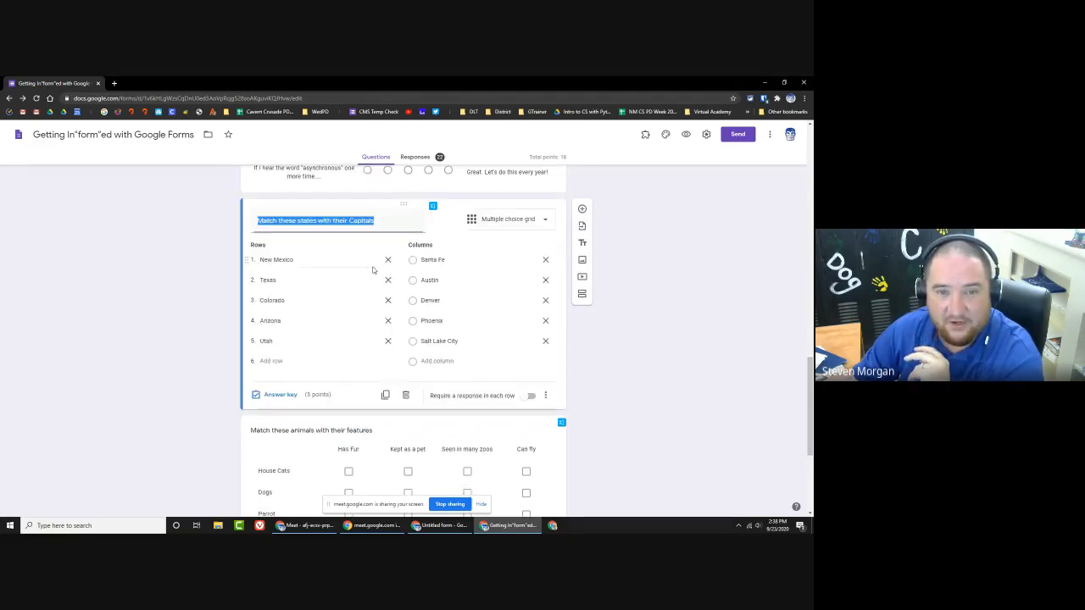
scroll(383, 259, up, 1)
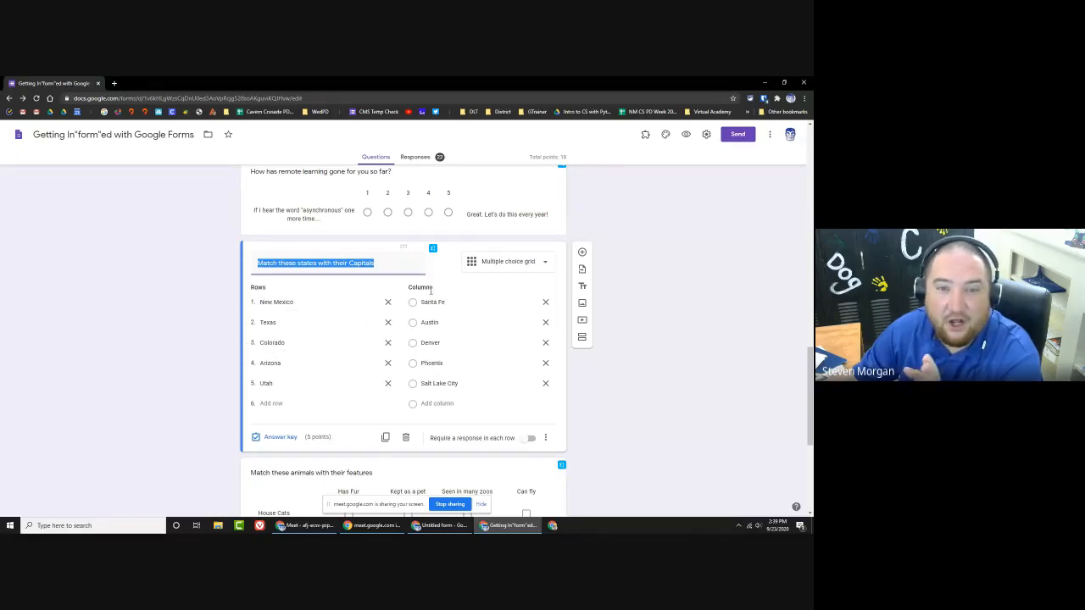
click(205, 302)
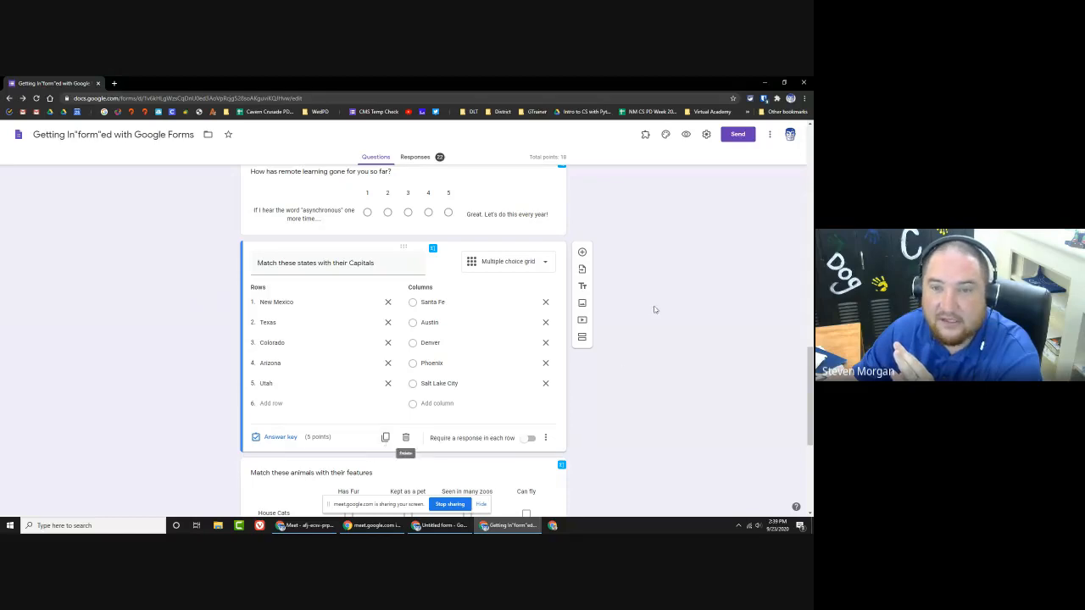
click(538, 211)
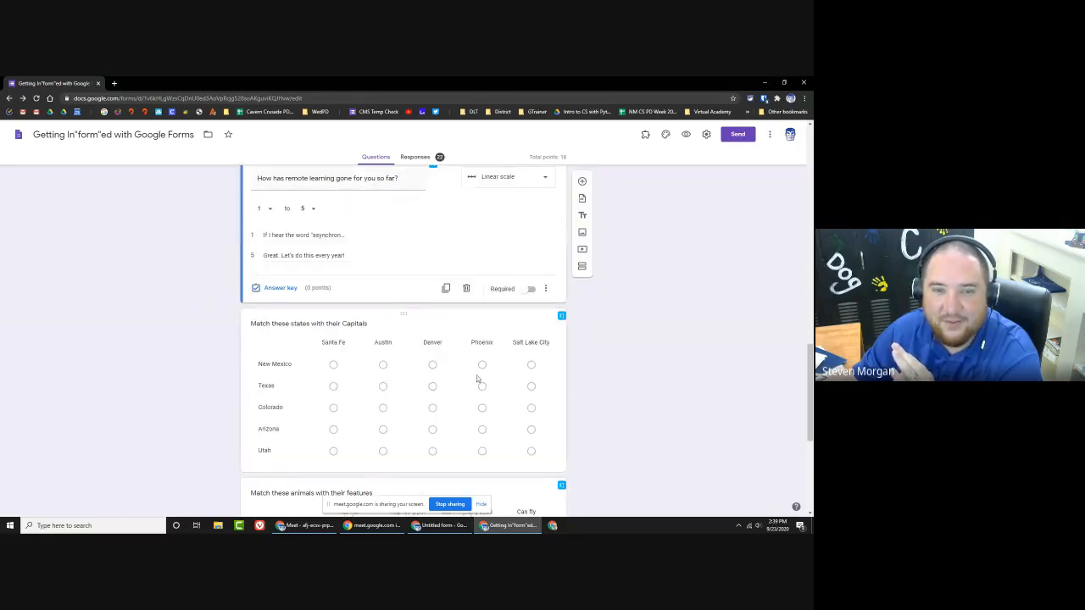
Step: Review the animal features grid and open the answer key of the Gettysburg Address paragraph question
scroll(439, 362, down, 2)
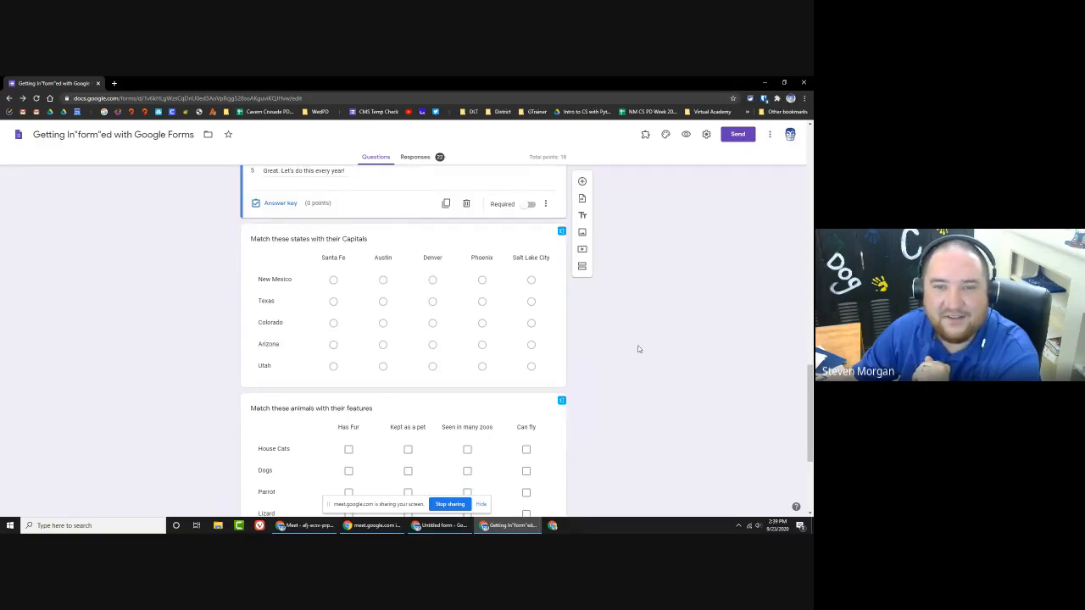
scroll(641, 348, down, 3)
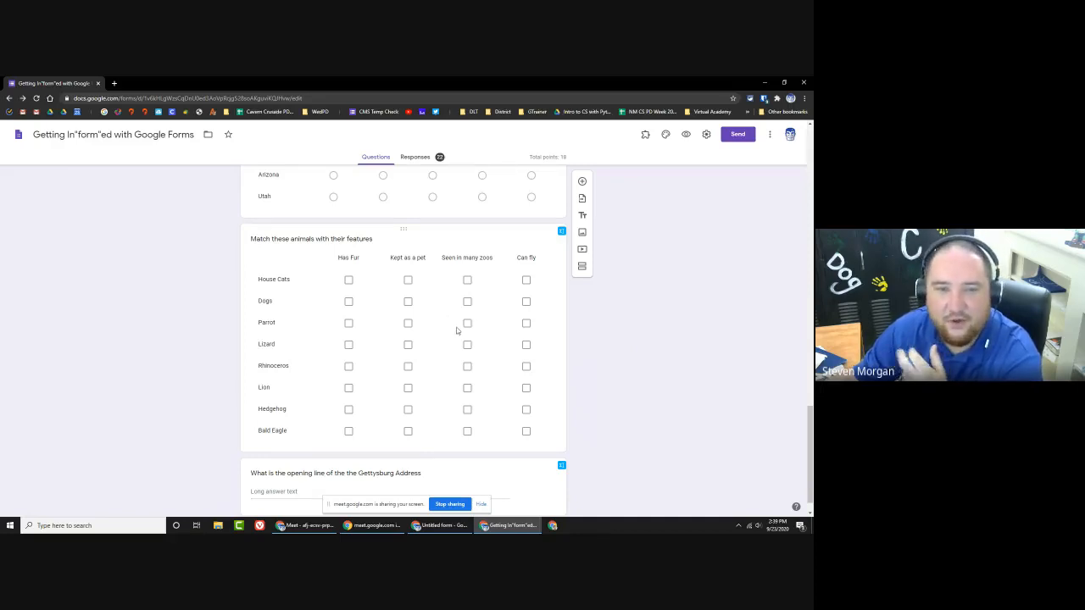
scroll(456, 331, down, 1)
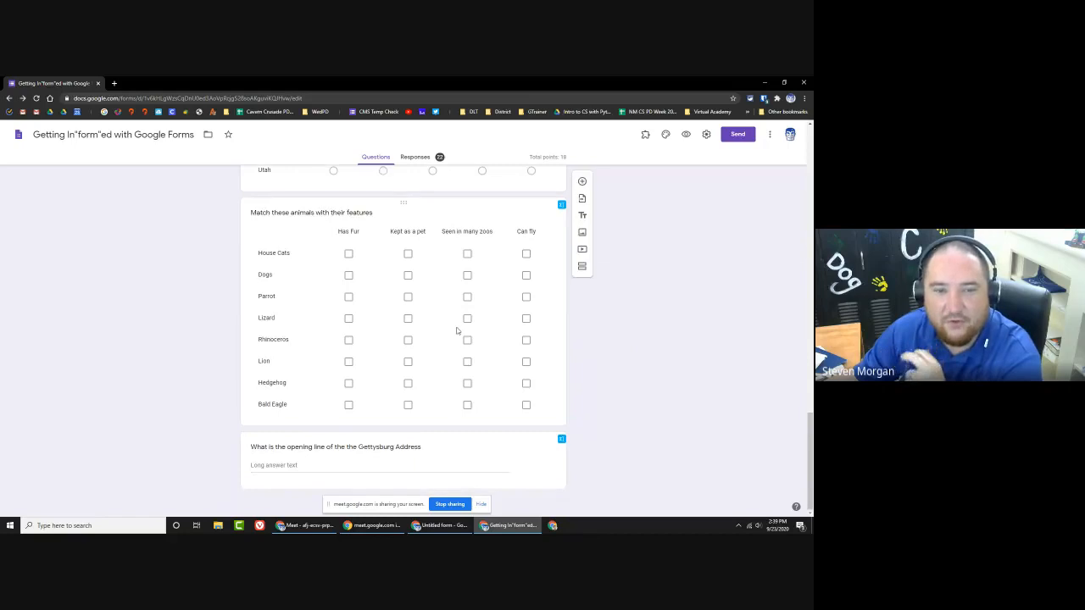
click(284, 467)
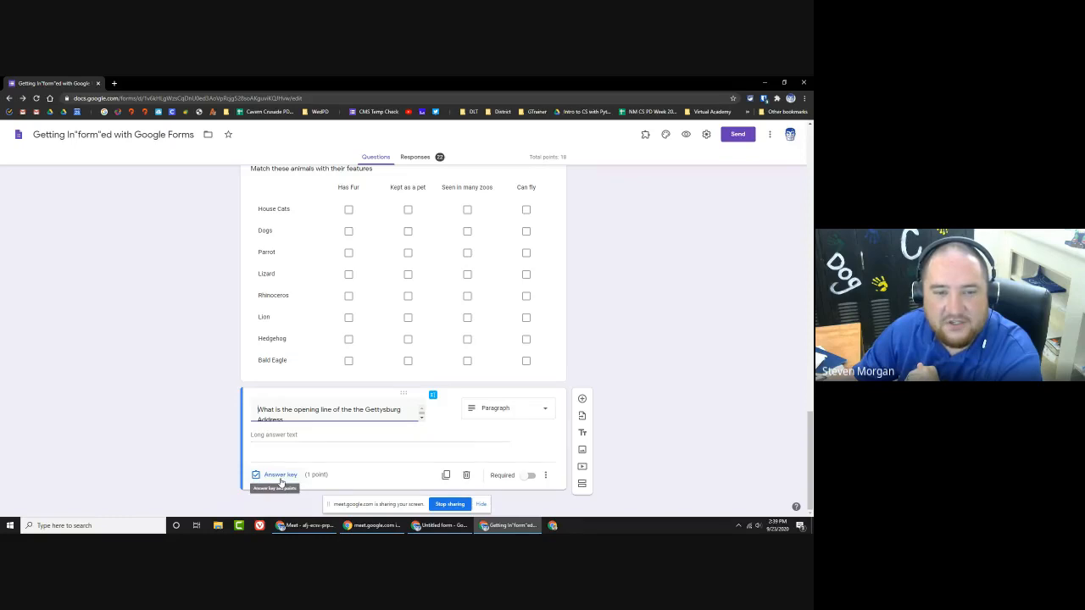
click(282, 476)
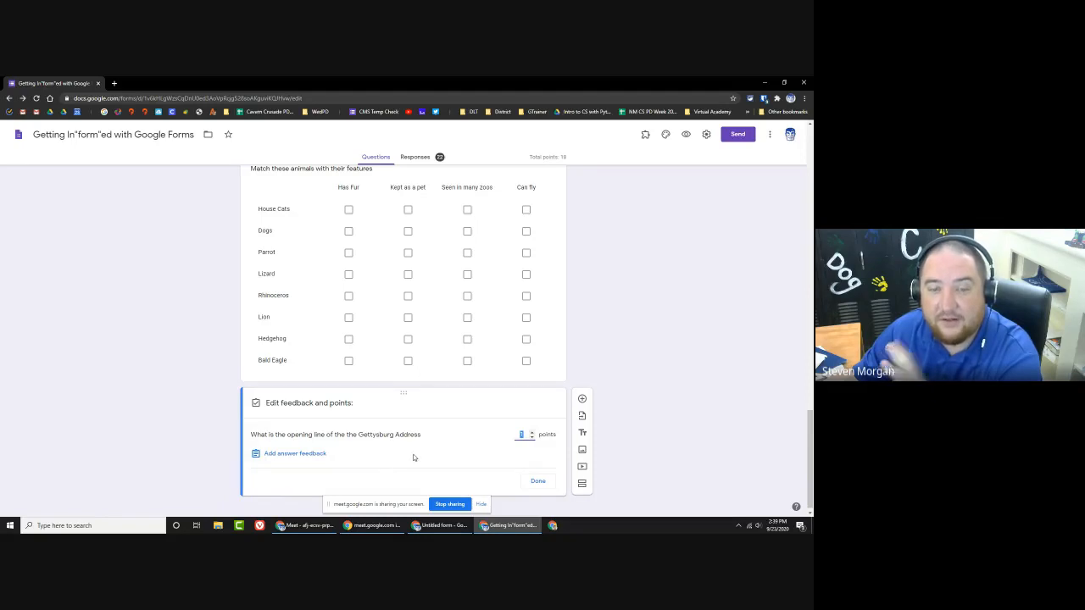
click(612, 348)
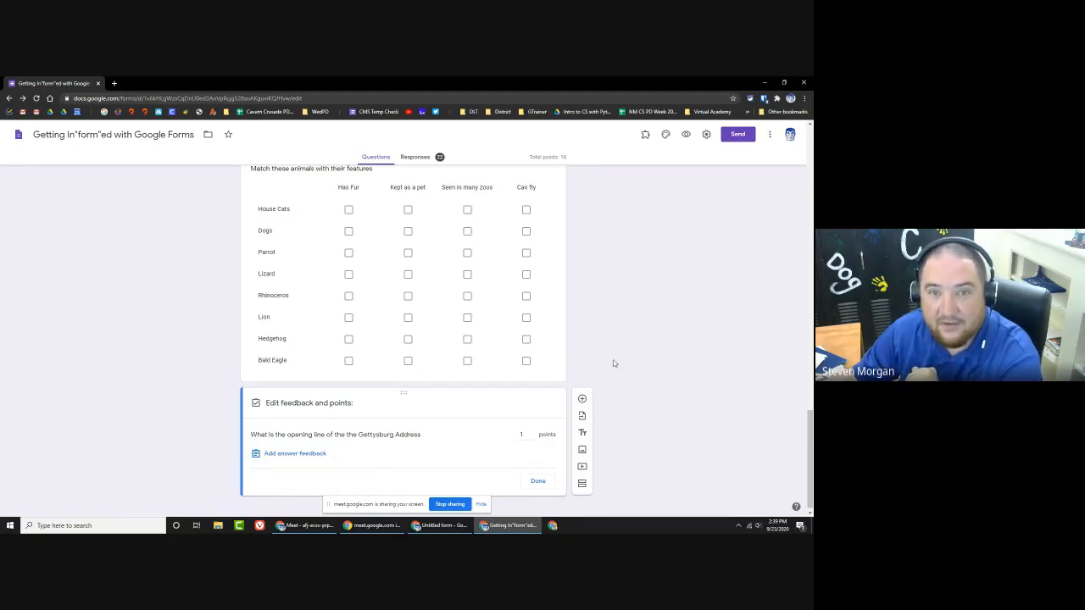
Step: Review the form's response summary, covering the score insights, points distribution, frequently missed questions and individual scores
scroll(613, 364, up, 3)
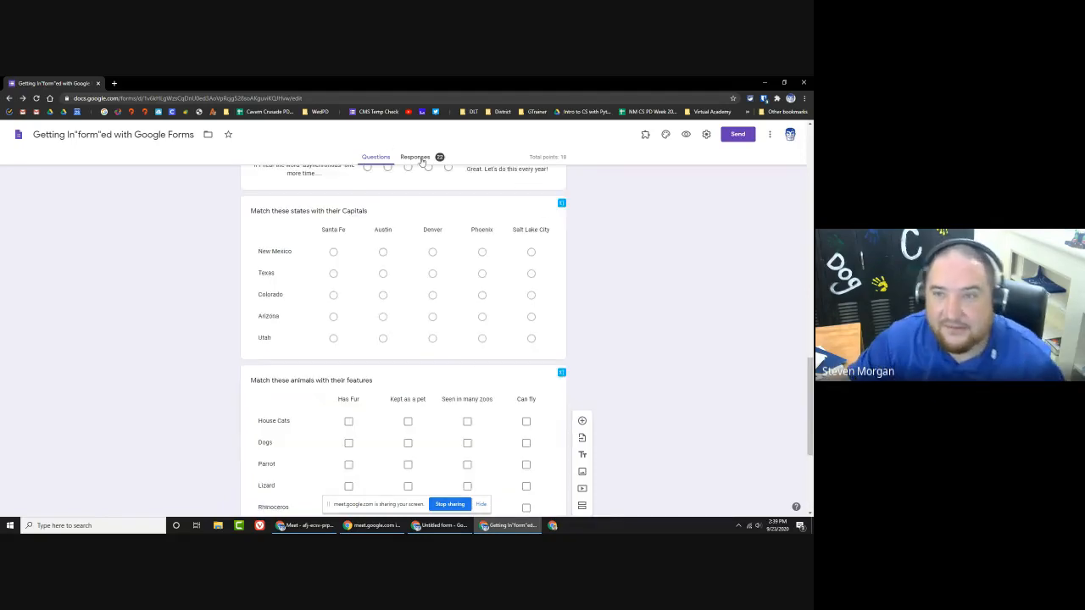
click(419, 158)
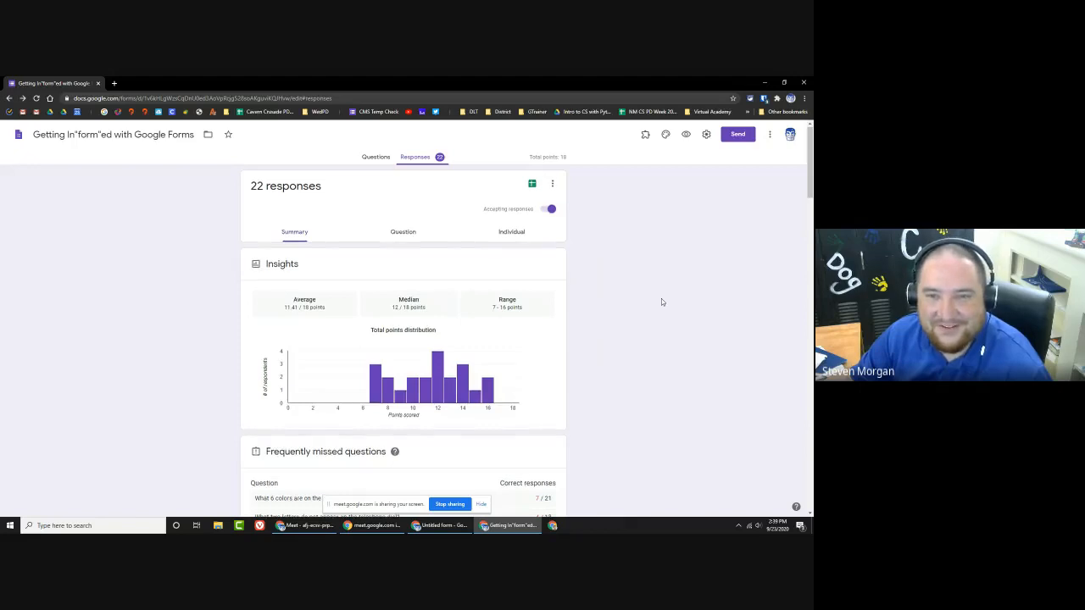
scroll(662, 302, down, 2)
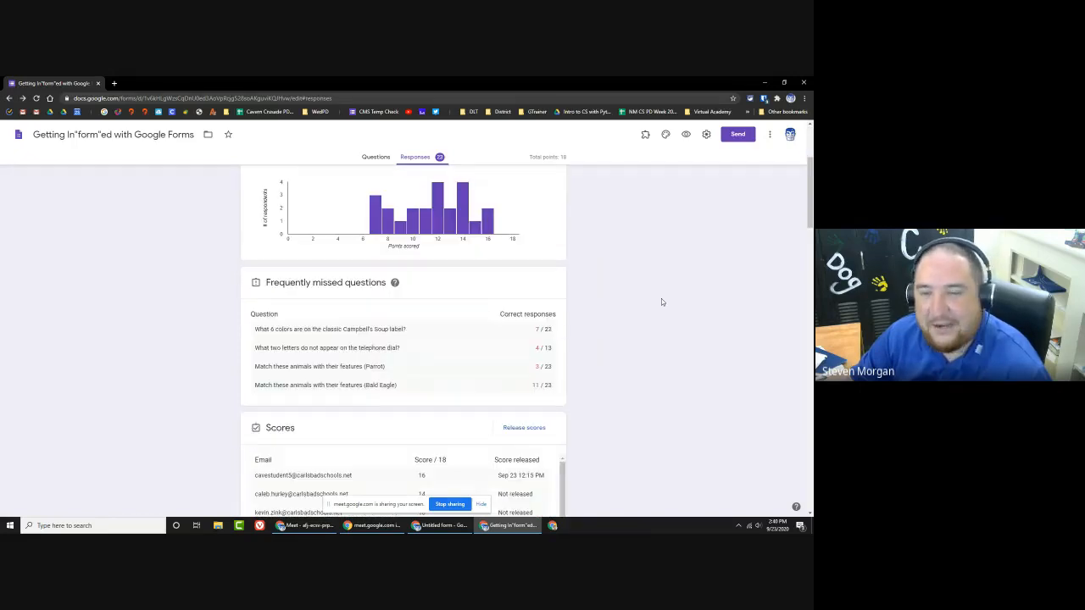
scroll(661, 301, down, 1)
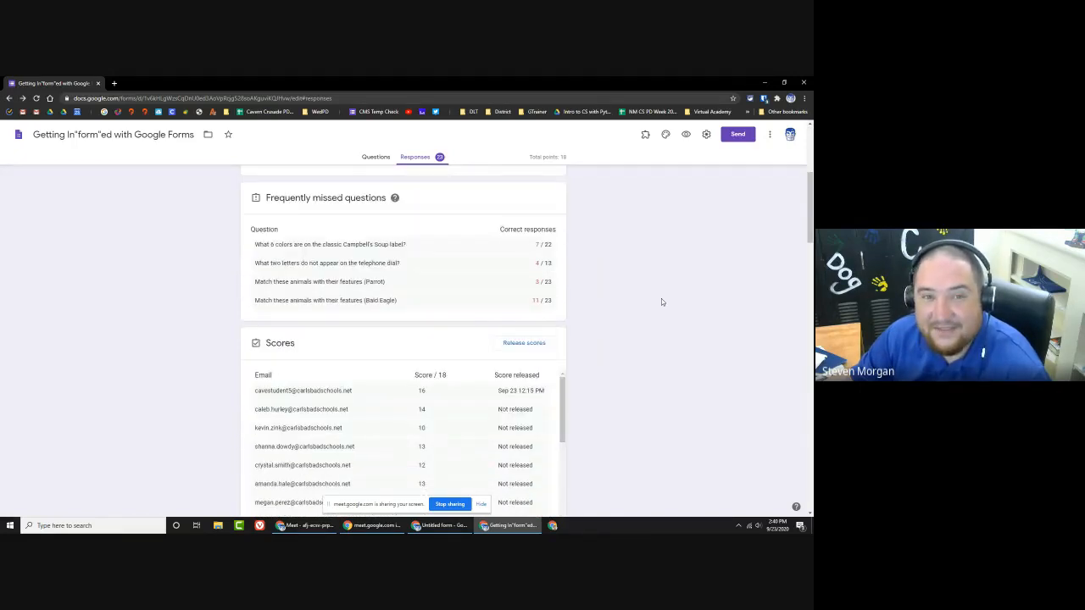
scroll(582, 297, up, 2)
scroll(581, 297, up, 1)
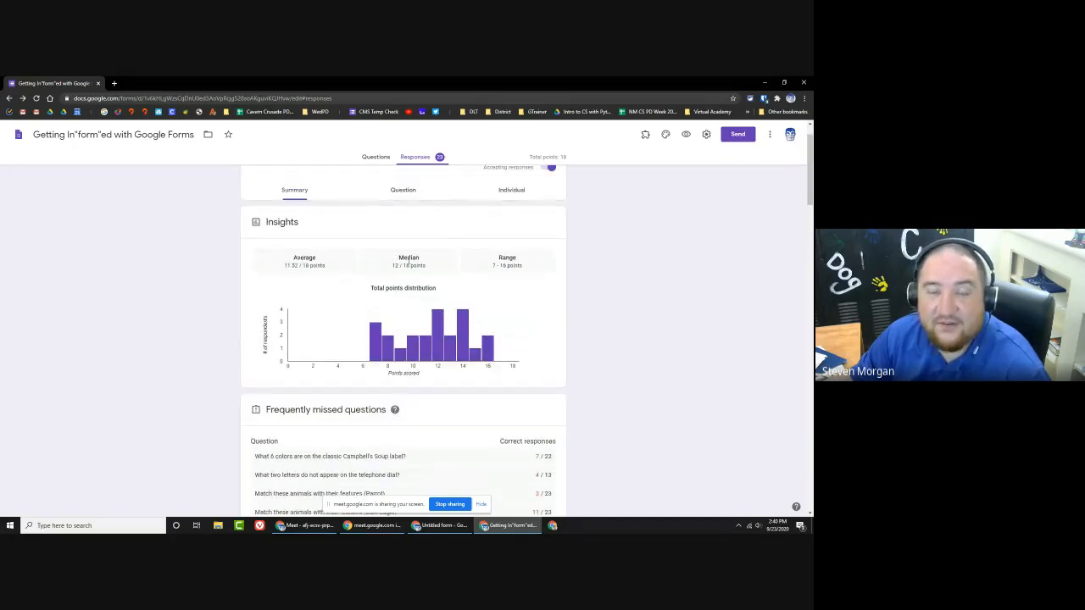
scroll(483, 233, up, 1)
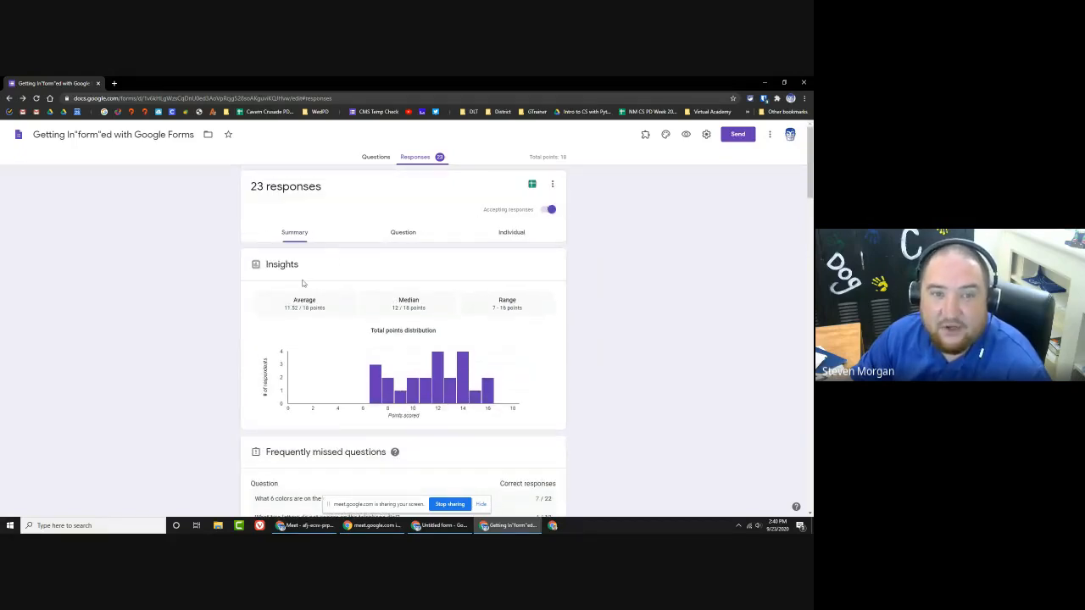
scroll(343, 277, down, 1)
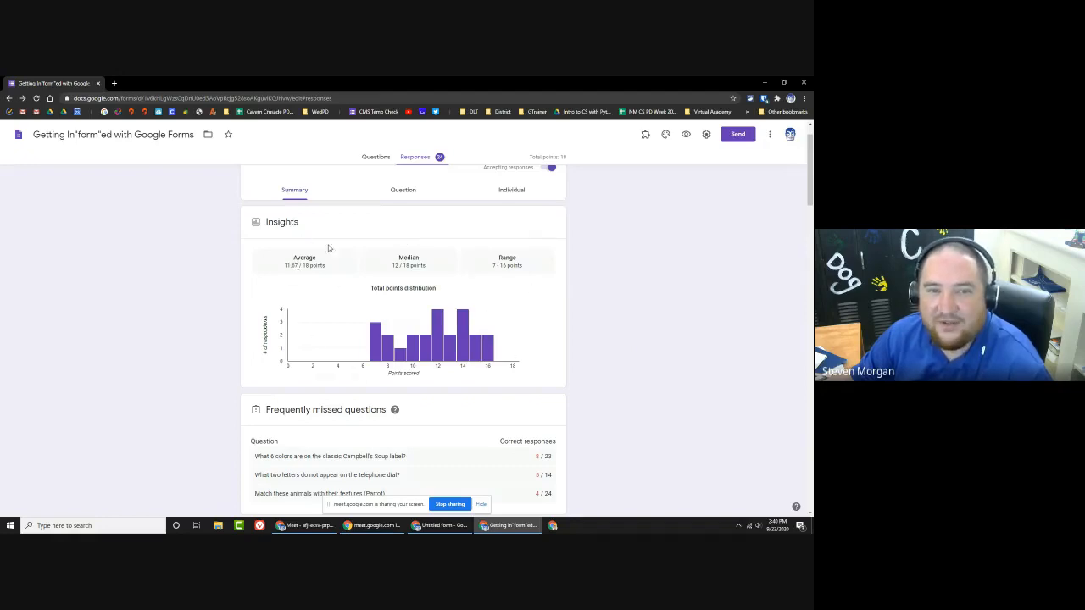
Step: Check the total points distribution chart, the frequently missed questions and the list of respondents' scores
mouse_move(457, 346)
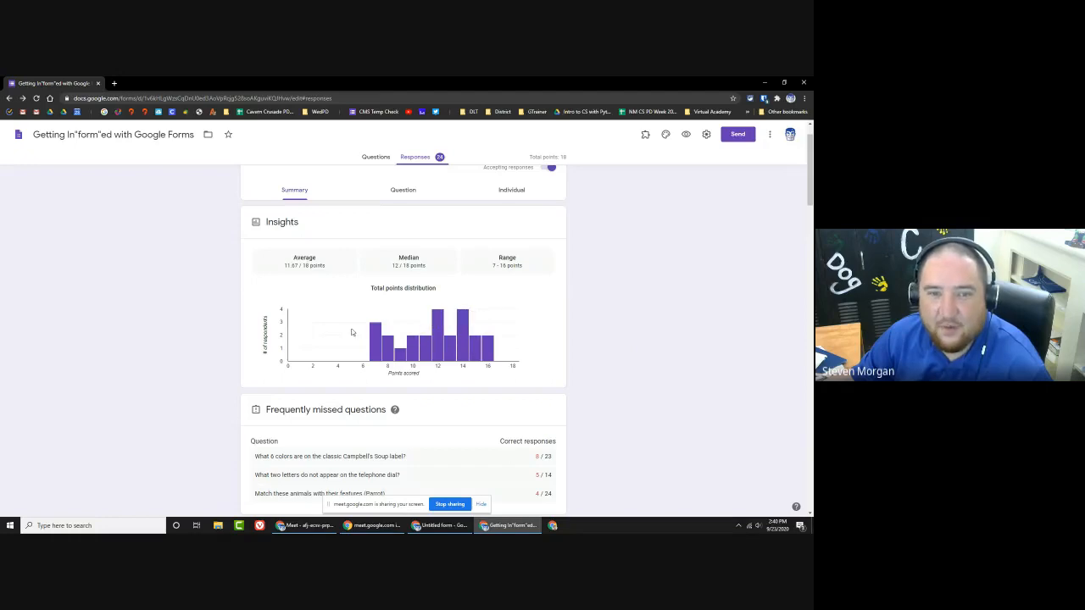
mouse_move(379, 354)
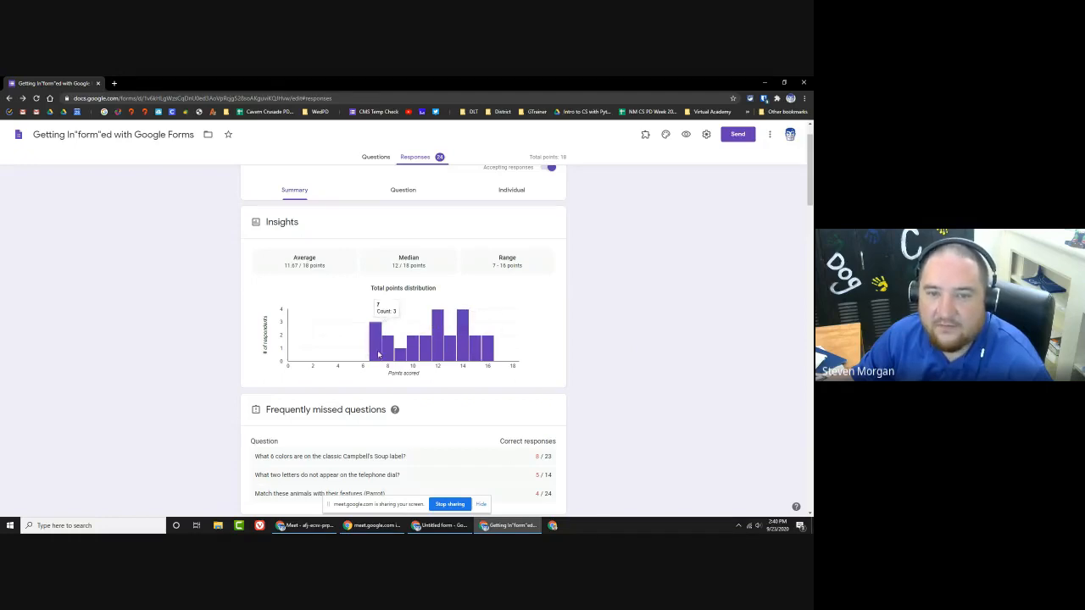
scroll(422, 352, down, 3)
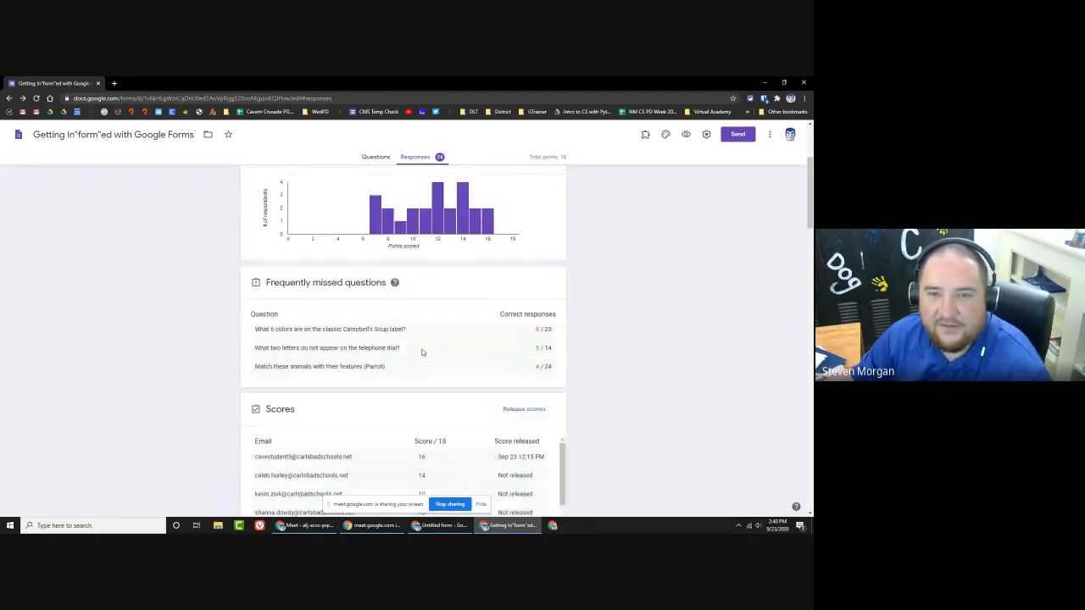
scroll(421, 352, down, 2)
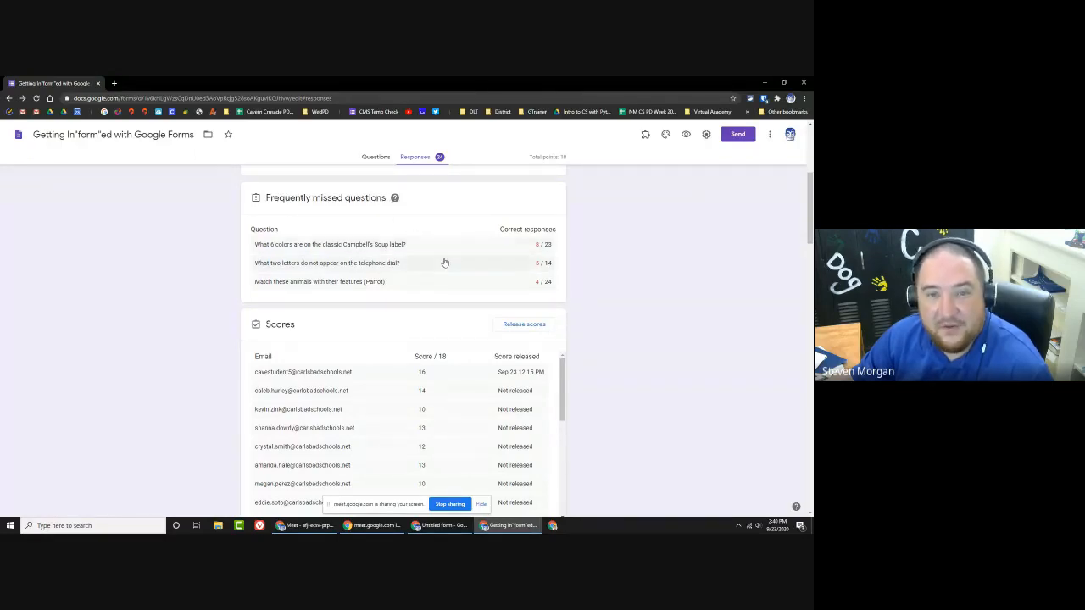
scroll(444, 262, down, 3)
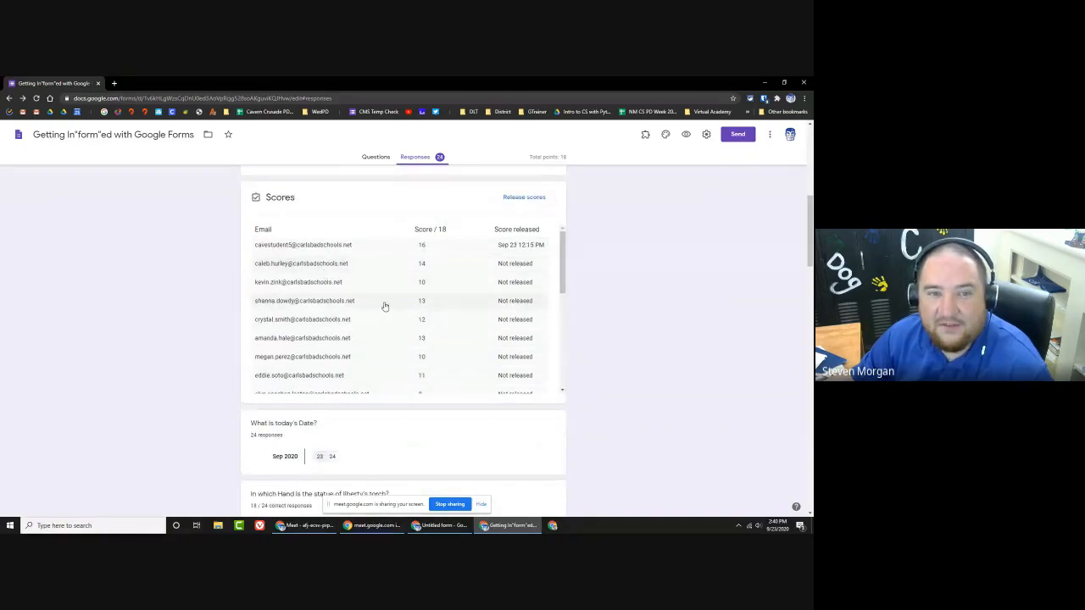
Step: Look over the answer charts for the date, Statue of Liberty torch, traffic light and Campbell's Soup label questions
scroll(618, 285, down, 5)
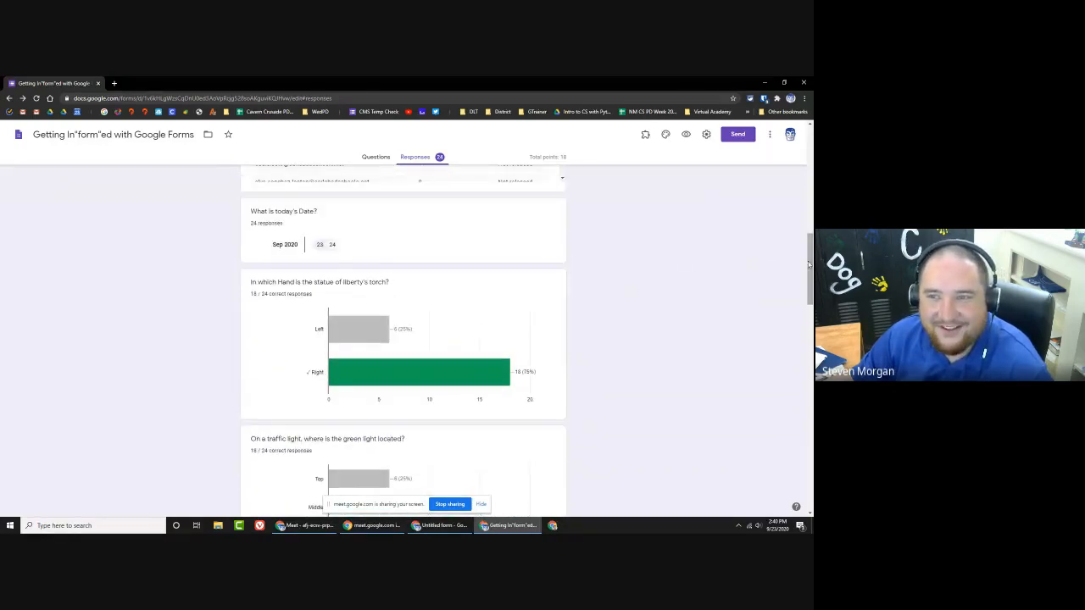
drag(810, 263, 810, 271)
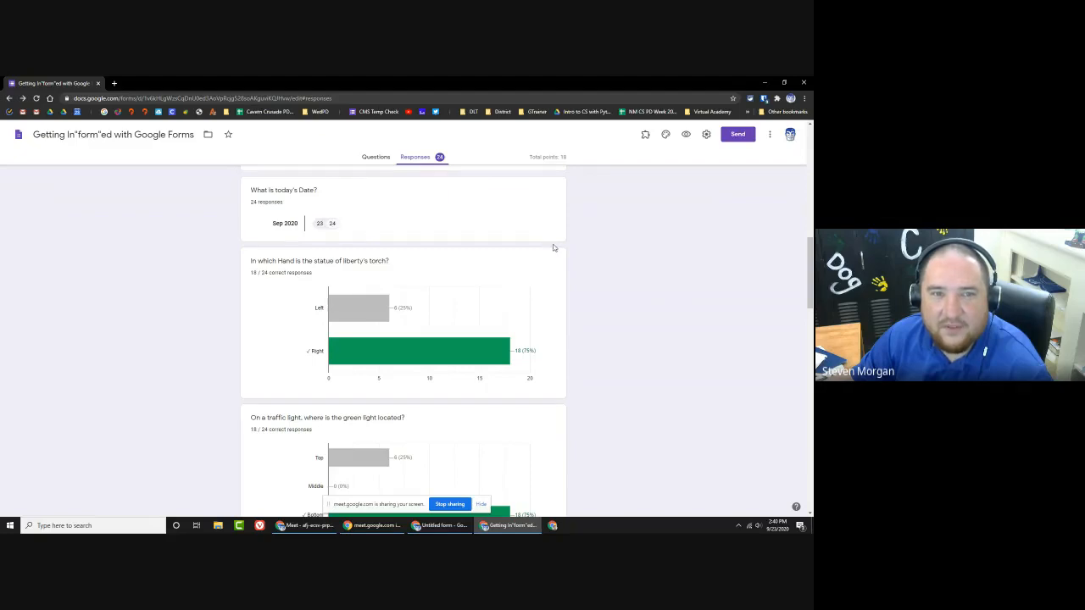
scroll(552, 247, down, 1)
scroll(415, 247, down, 15)
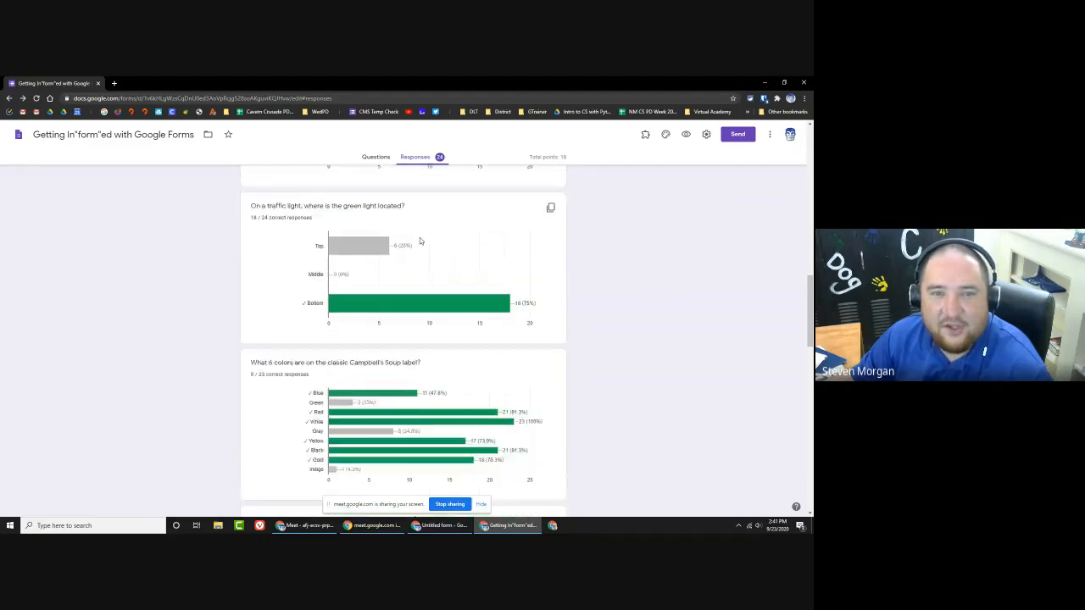
scroll(418, 252, down, 1)
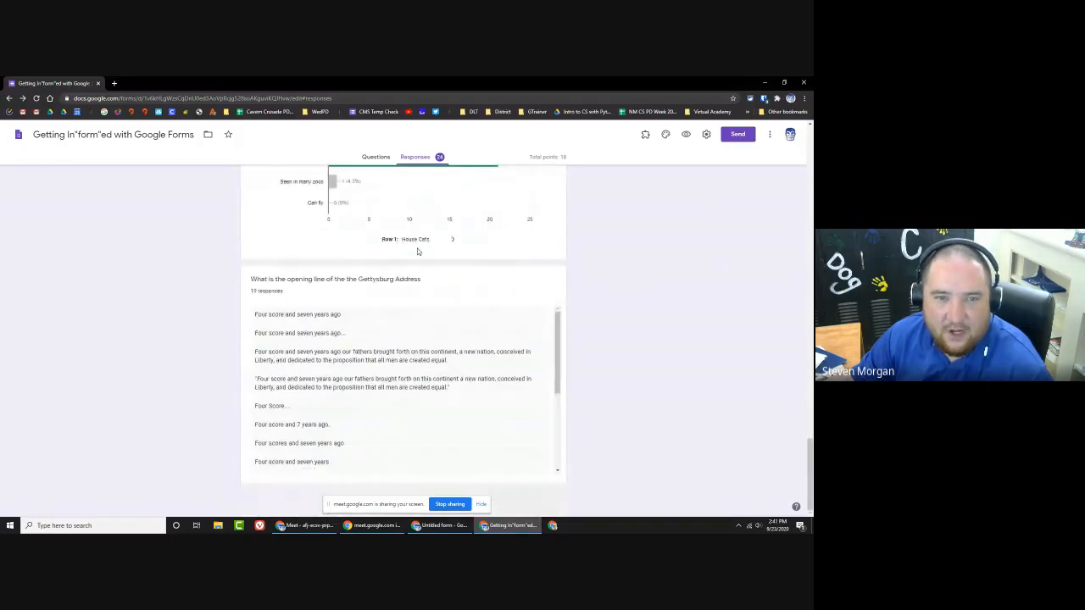
Step: Read through the full list of written responses to the Gettysburg Address opening line question
scroll(596, 266, up, 1)
scroll(596, 266, down, 1)
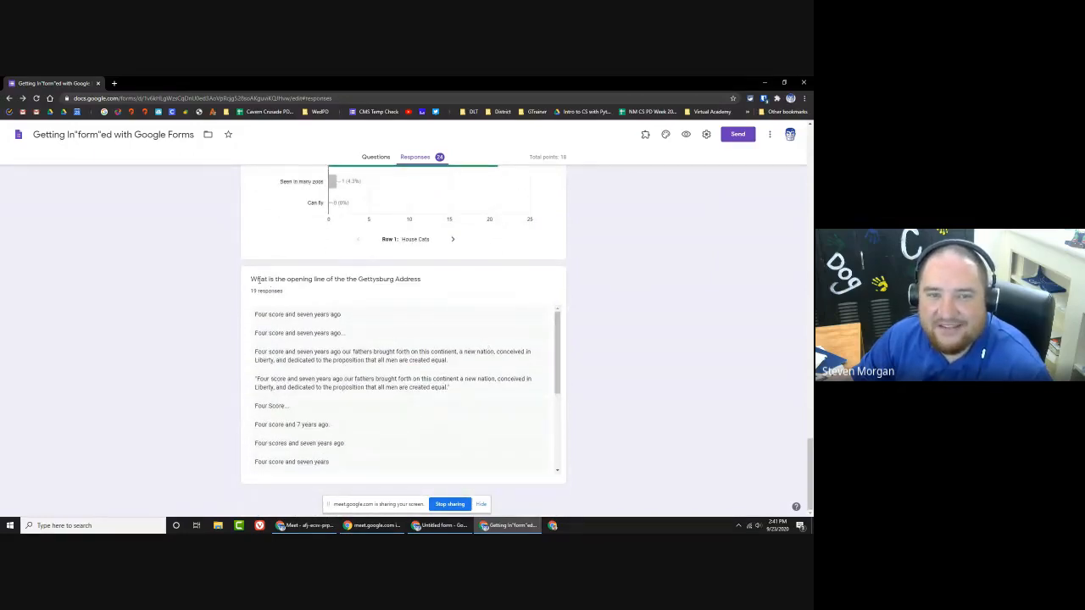
drag(252, 278, 395, 279)
click(427, 281)
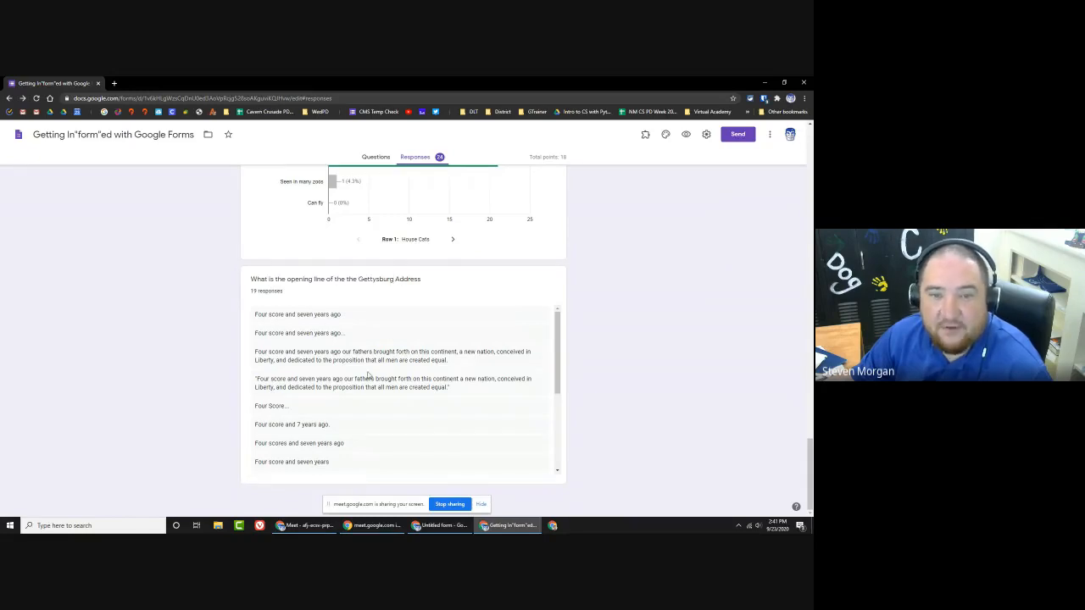
drag(557, 350, 570, 431)
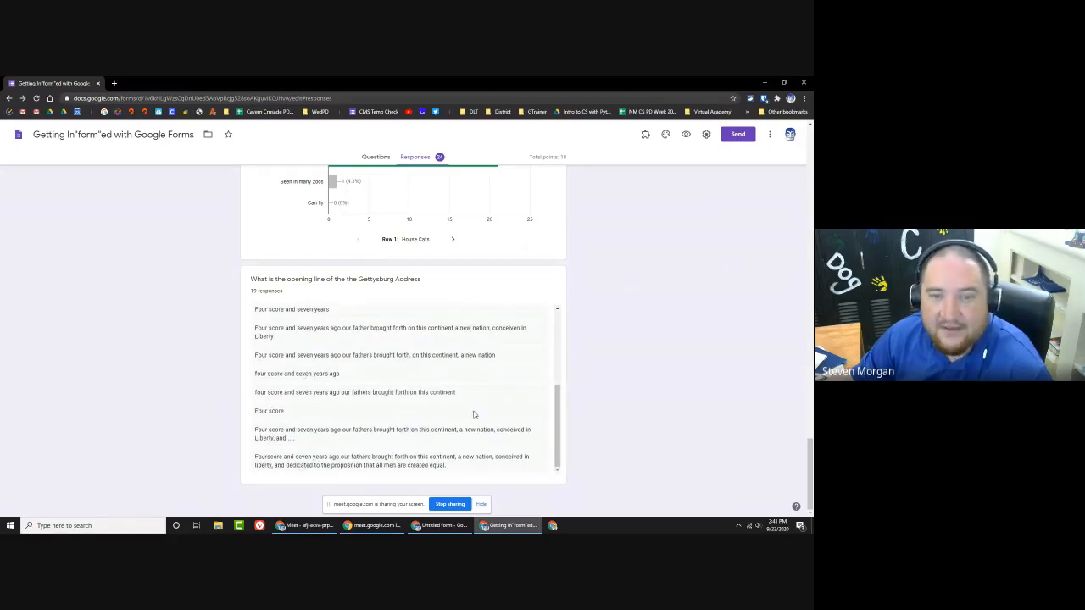
Step: Switch to the responses by question and review the date, Statue of Liberty torch and traffic light answers
scroll(646, 239, up, 10)
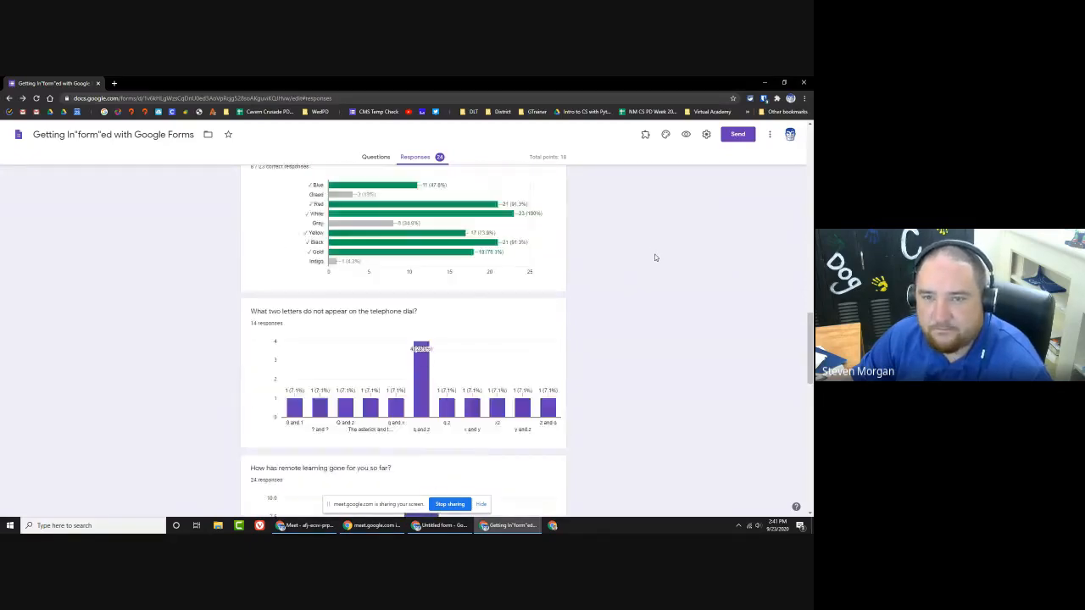
scroll(644, 264, up, 15)
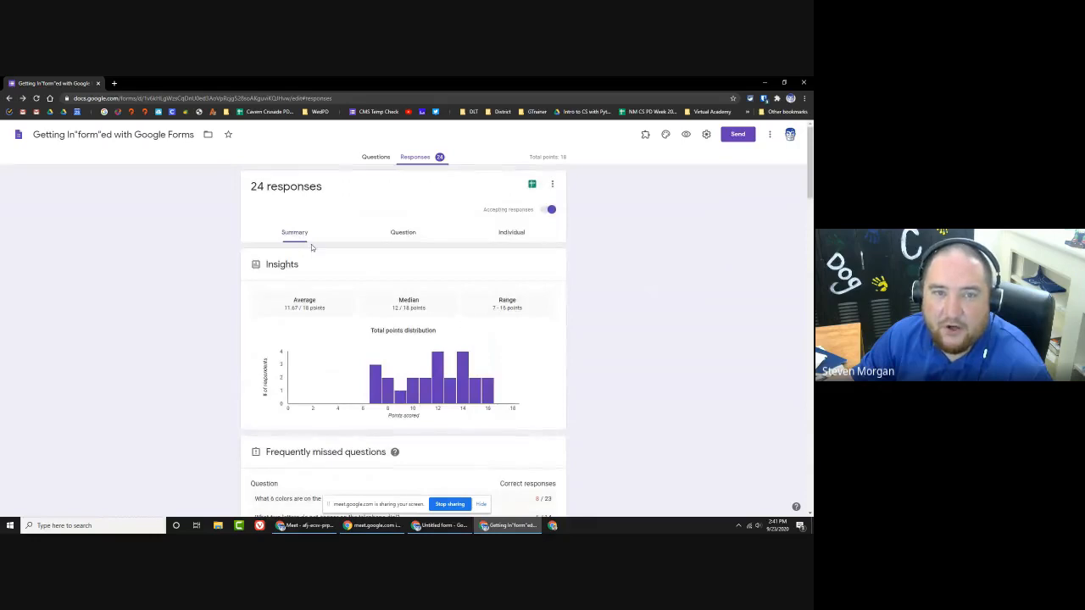
click(396, 234)
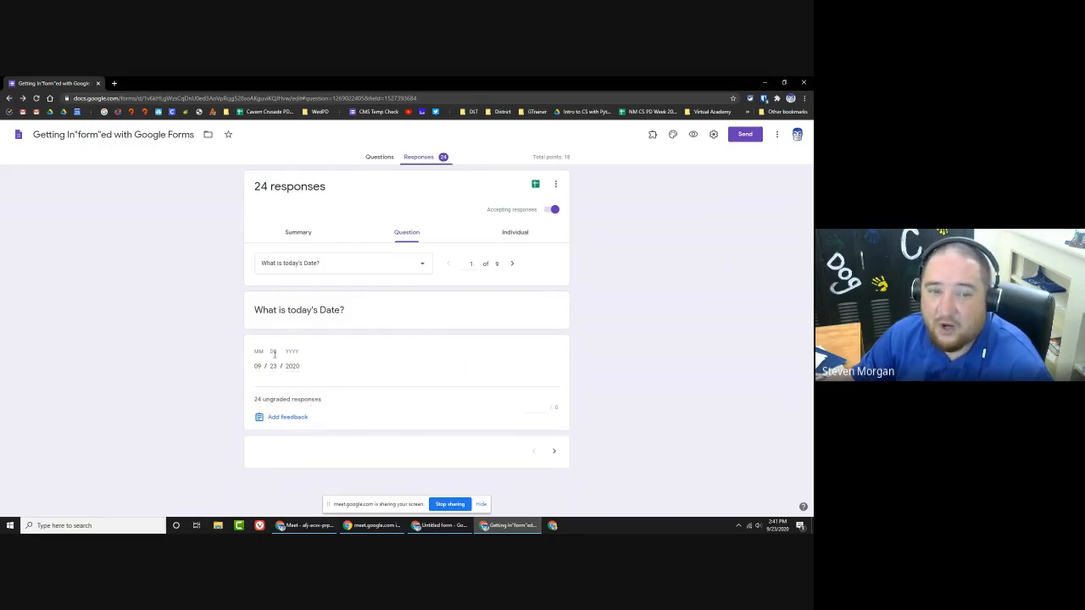
click(512, 264)
scroll(597, 282, down, 1)
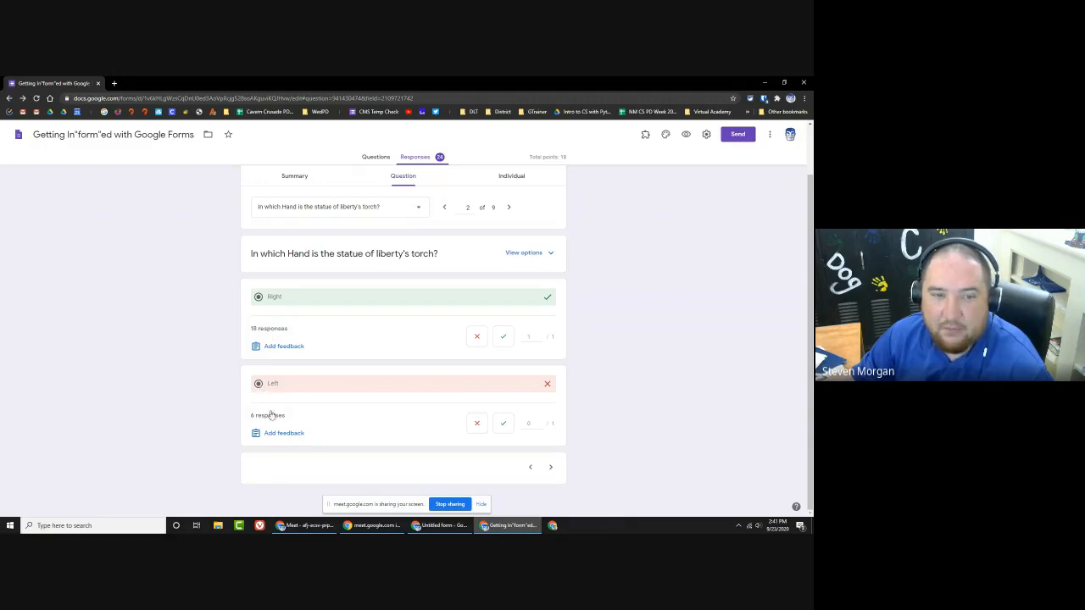
scroll(449, 309, up, 2)
click(508, 263)
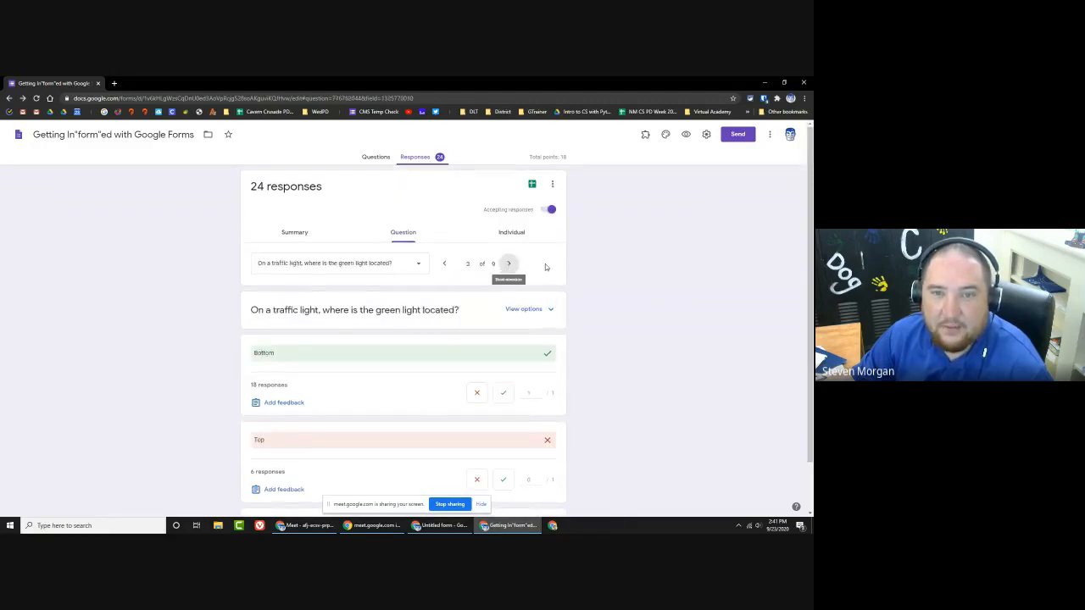
scroll(456, 278, down, 1)
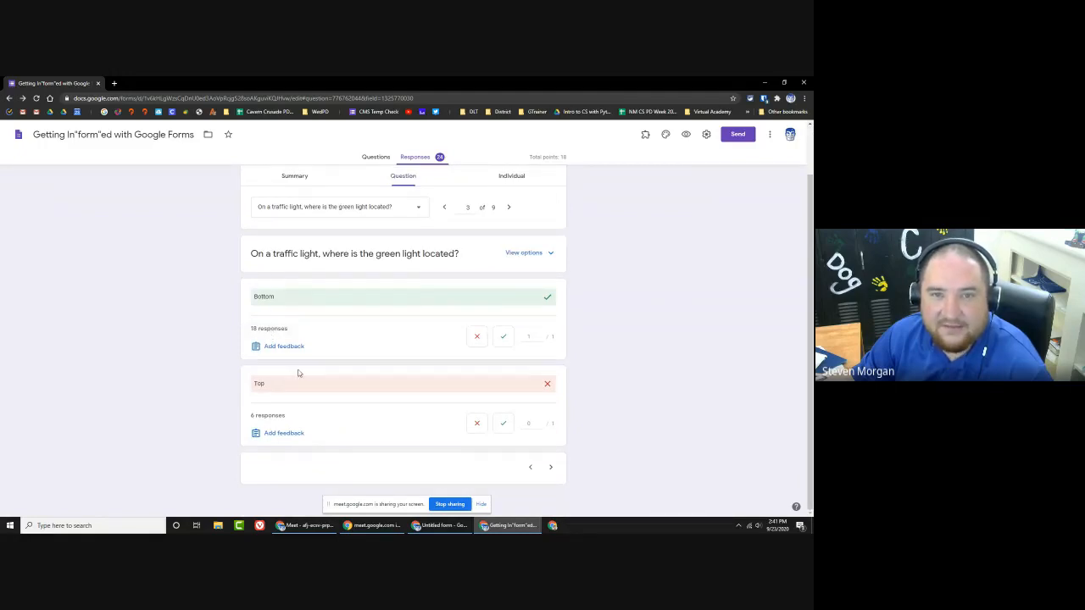
Step: Examine the grouped answer combinations given for the Campbell's Soup label colors question
click(510, 209)
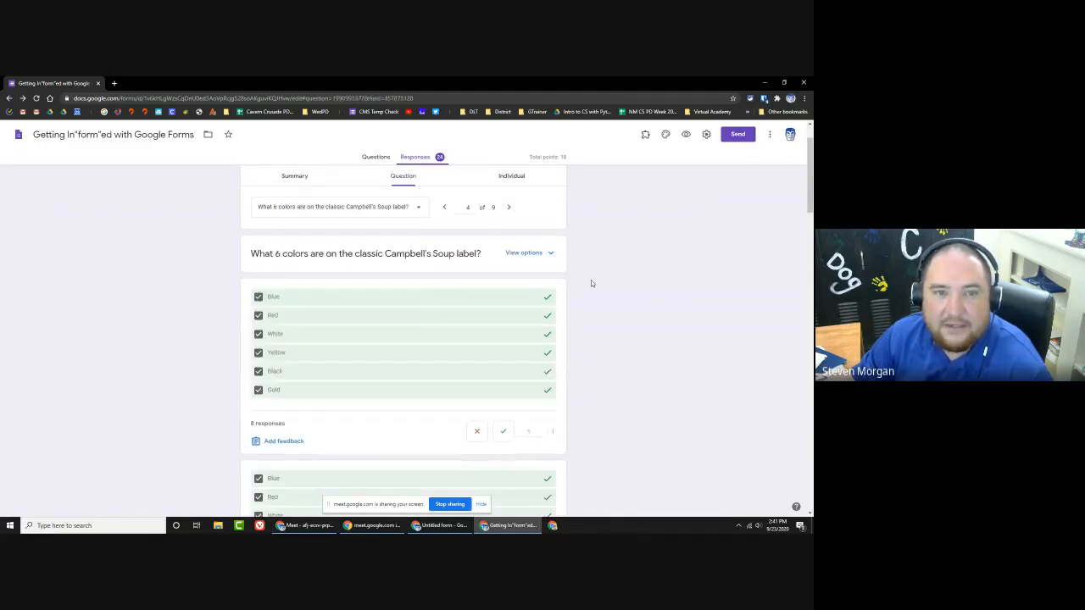
scroll(591, 283, down, 1)
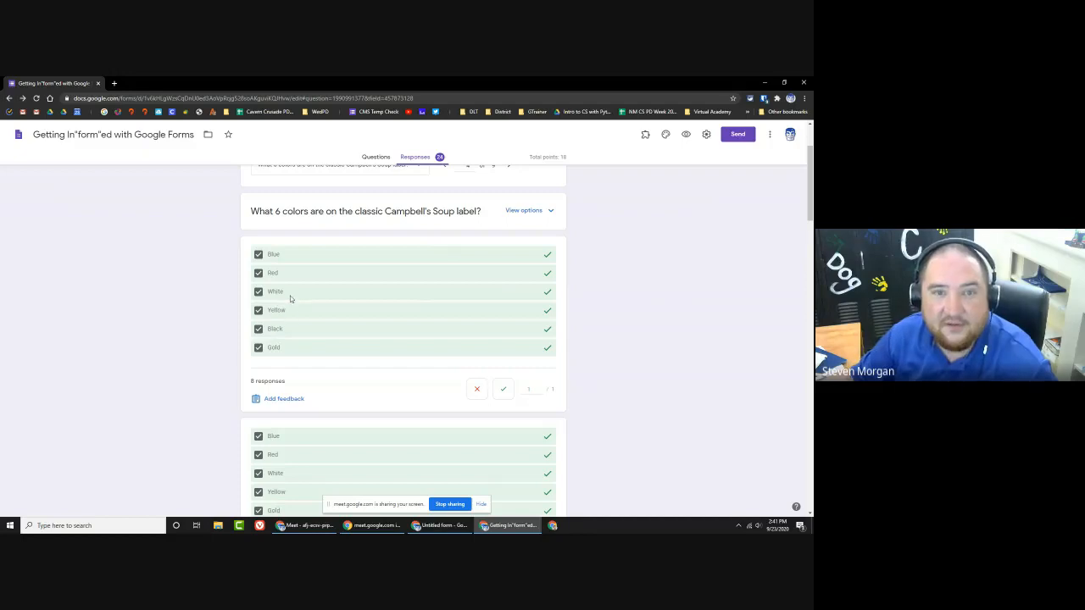
scroll(283, 339, down, 3)
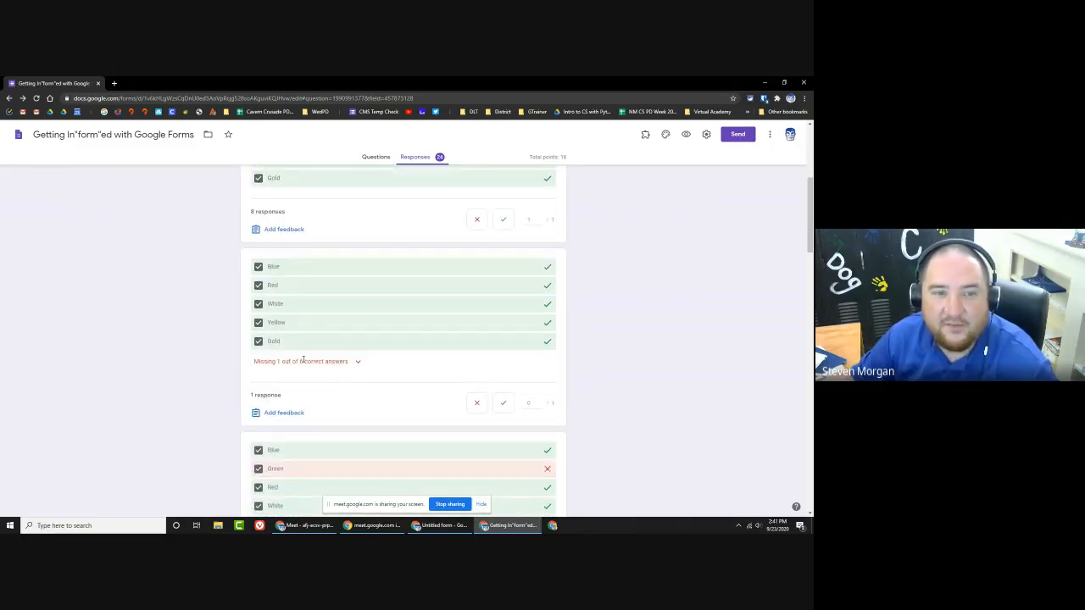
scroll(319, 360, down, 5)
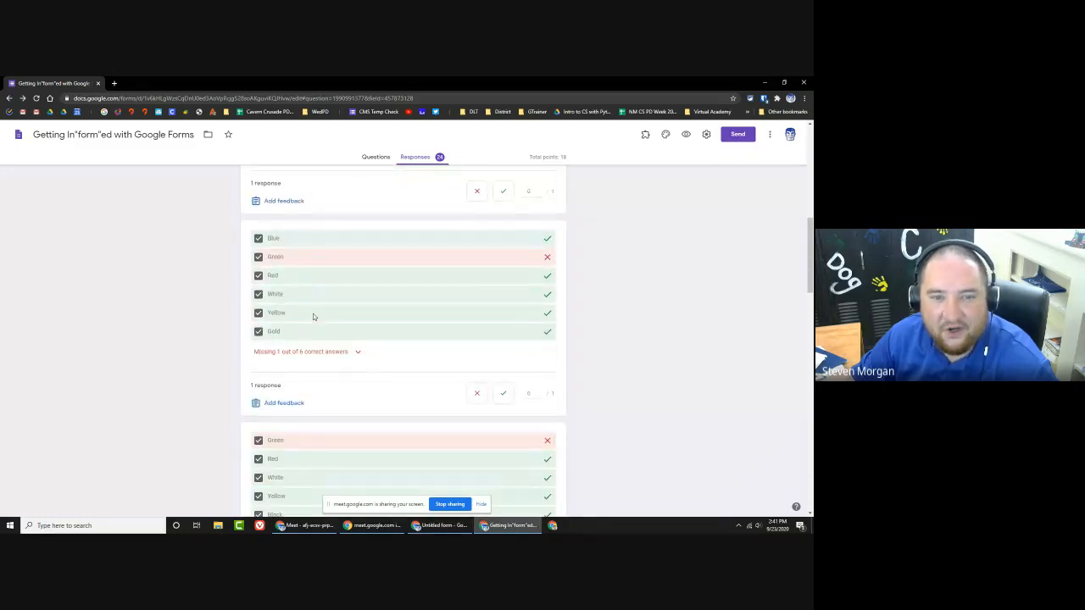
scroll(358, 357, down, 10)
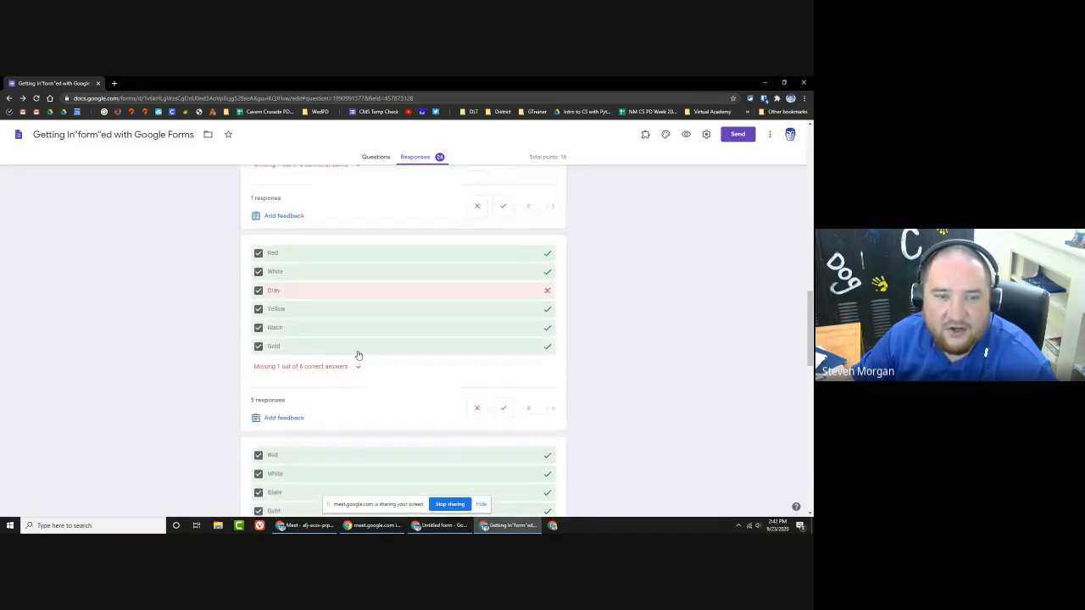
scroll(356, 359, up, 10)
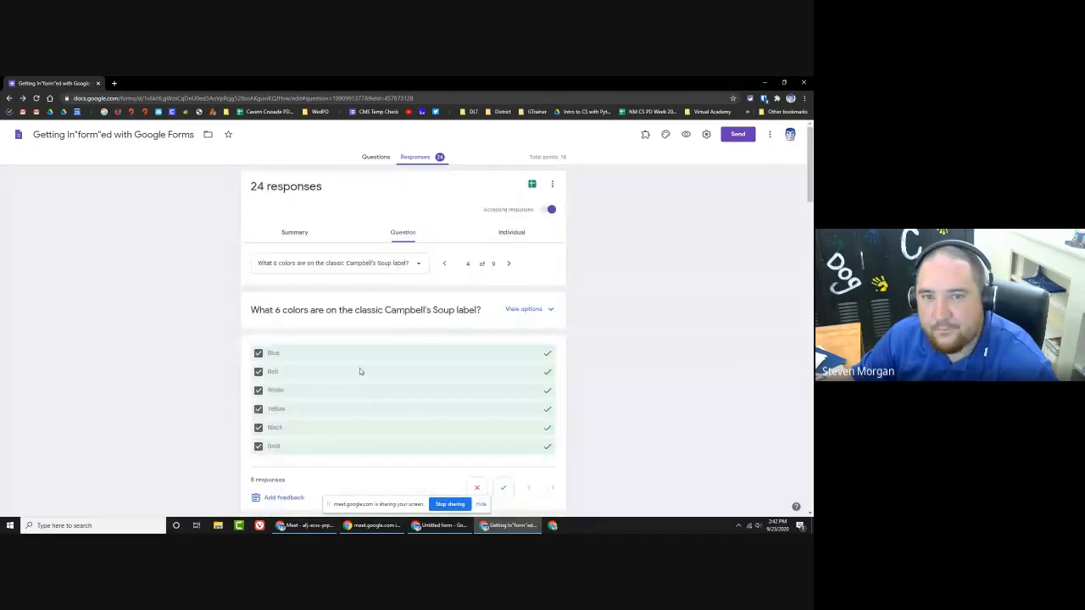
Step: Go through the remaining questions to the responses for the Gettysburg Address question, number 9 of 9
click(510, 264)
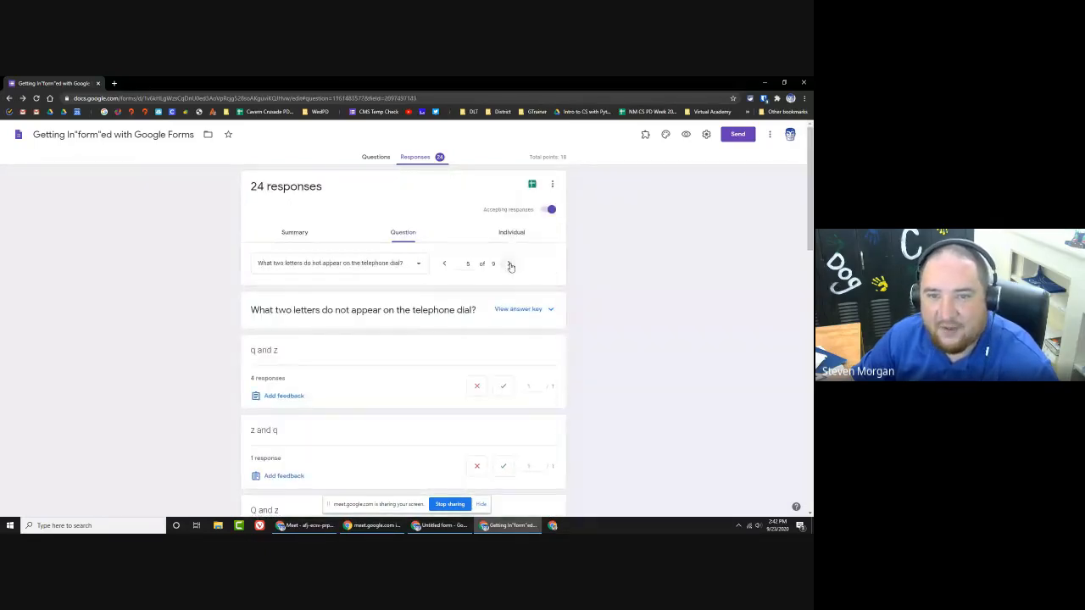
click(510, 264)
click(510, 265)
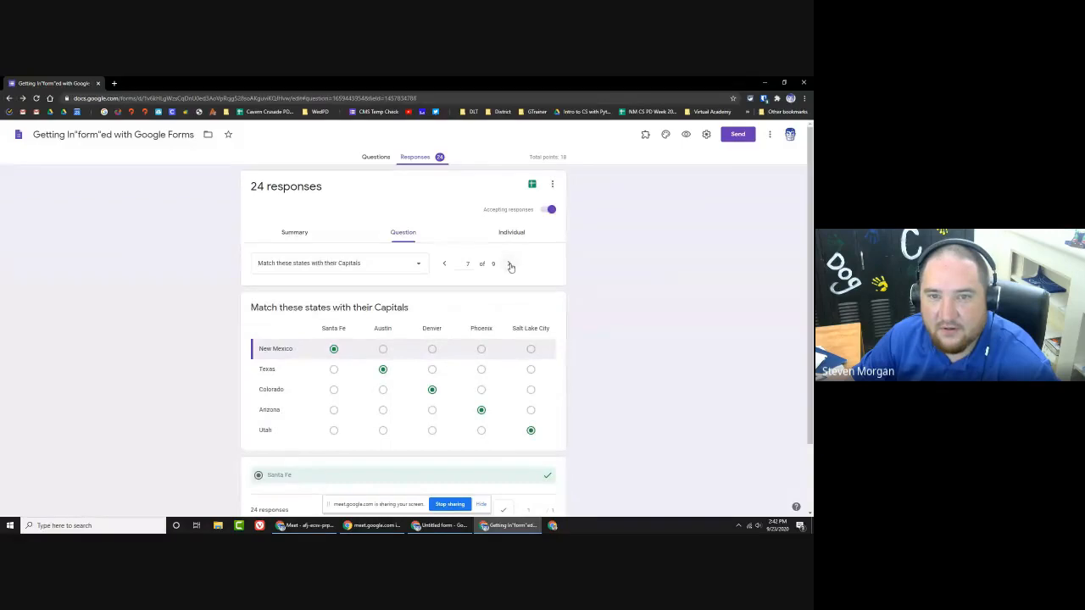
click(510, 265)
click(511, 264)
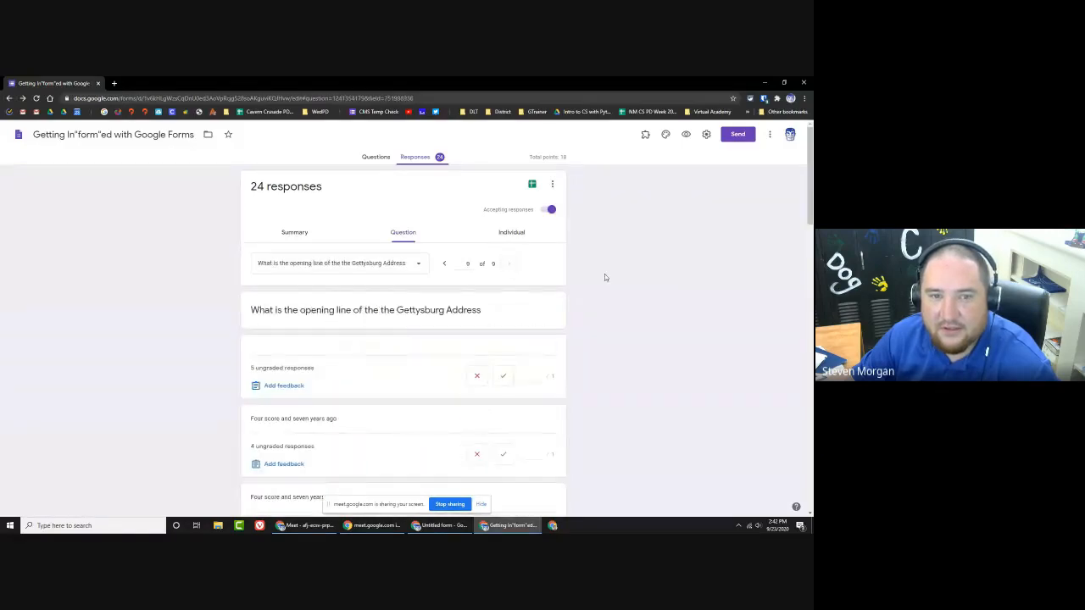
Step: Mark the "Four score and seven years ago" answers correct, both without and with the trailing ellipsis
scroll(604, 274, down, 2)
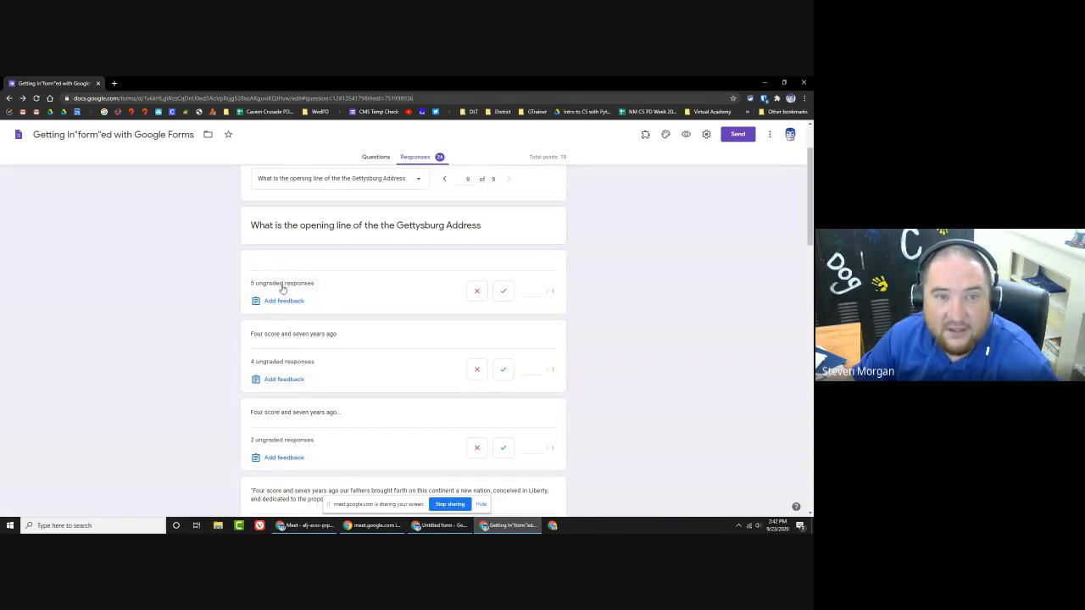
drag(252, 333, 321, 333)
click(345, 337)
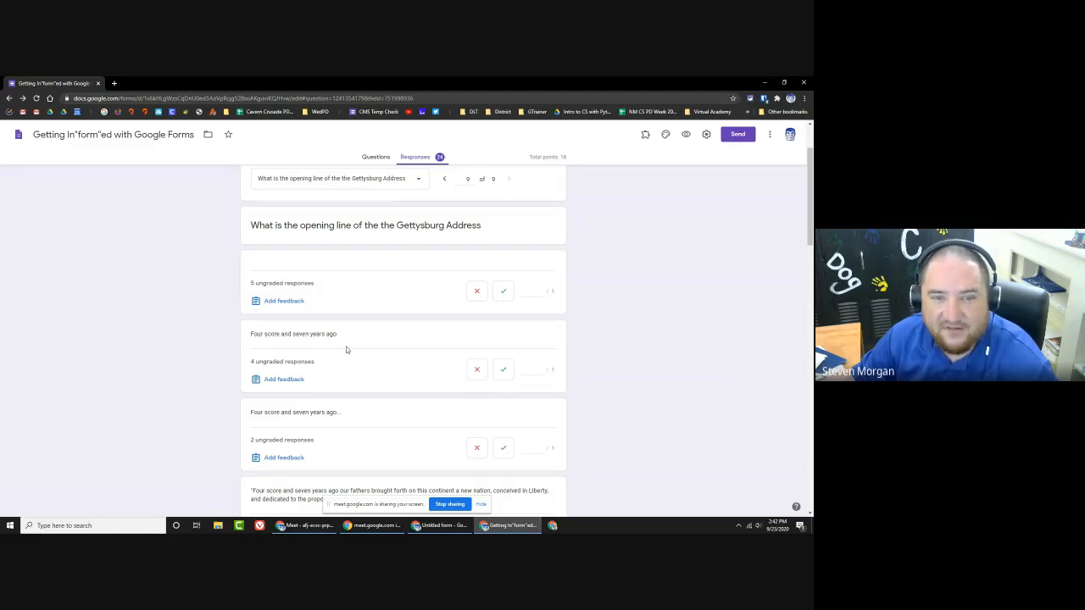
click(503, 372)
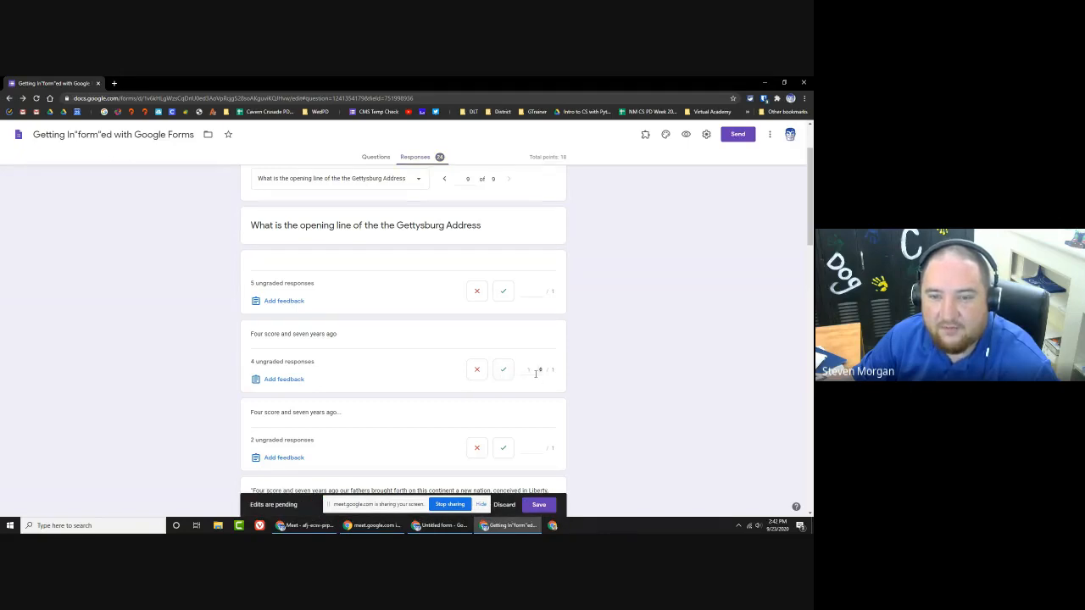
scroll(536, 374, down, 3)
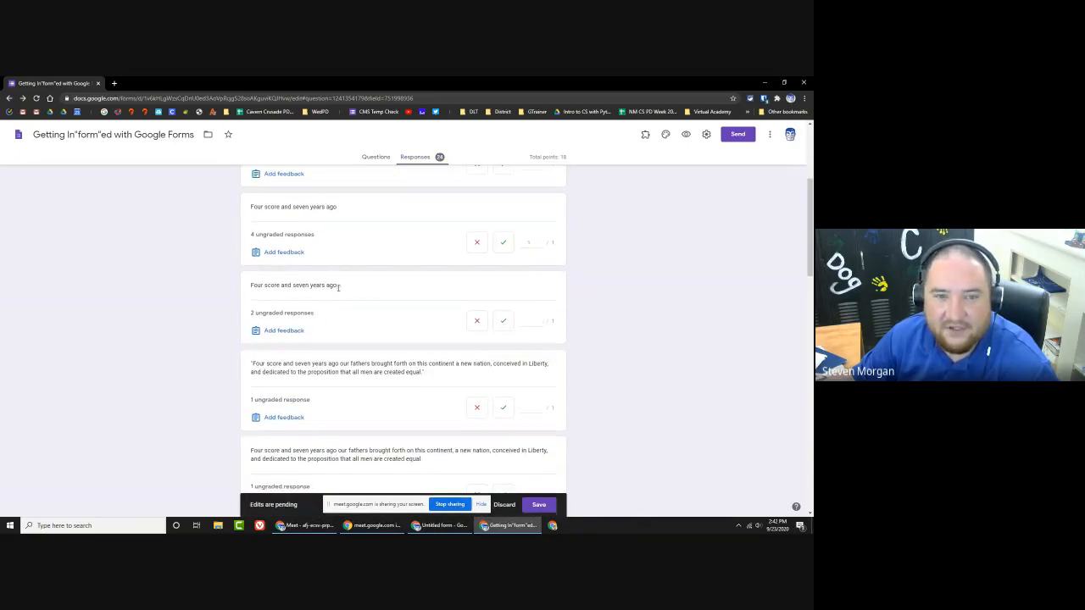
drag(338, 288, 343, 287)
click(503, 321)
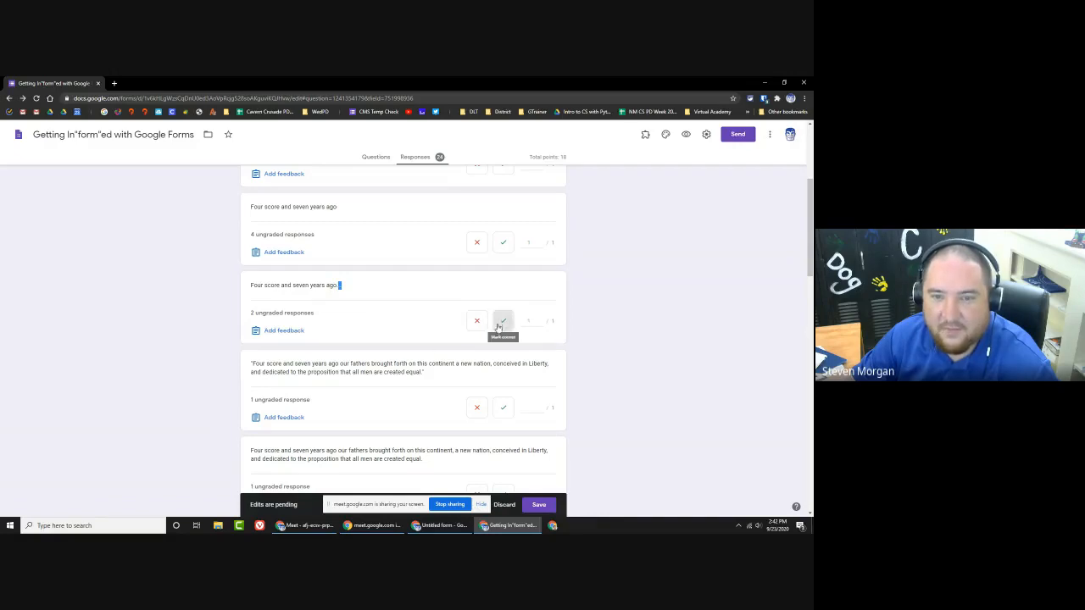
Step: Mark the full opening line answer in quotation marks correct and set its points to 2
scroll(427, 349, down, 1)
scroll(428, 349, down, 1)
drag(258, 279, 420, 289)
click(420, 289)
click(502, 323)
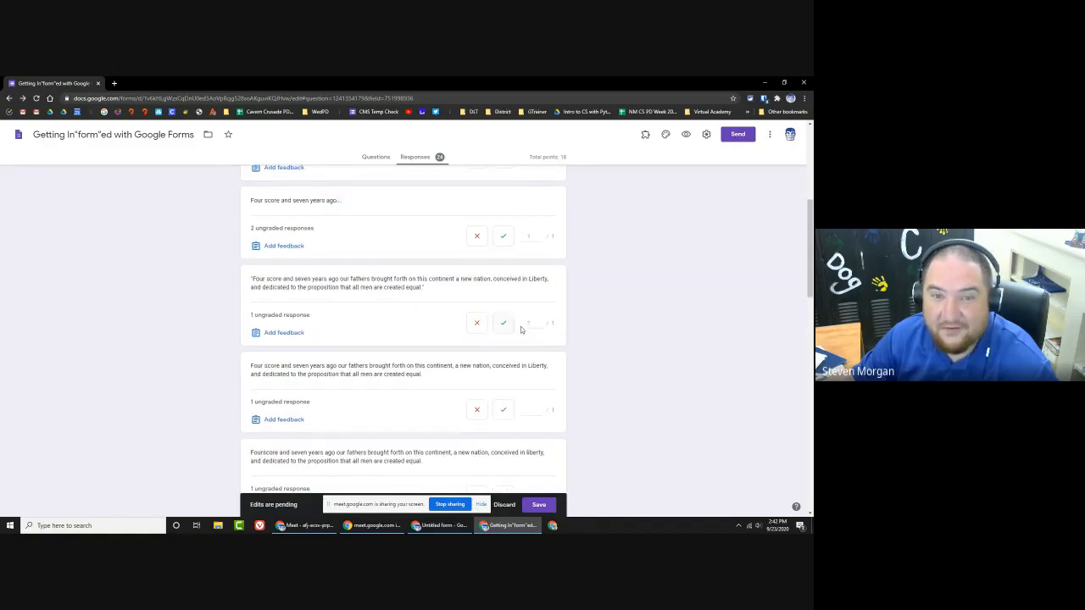
click(531, 323)
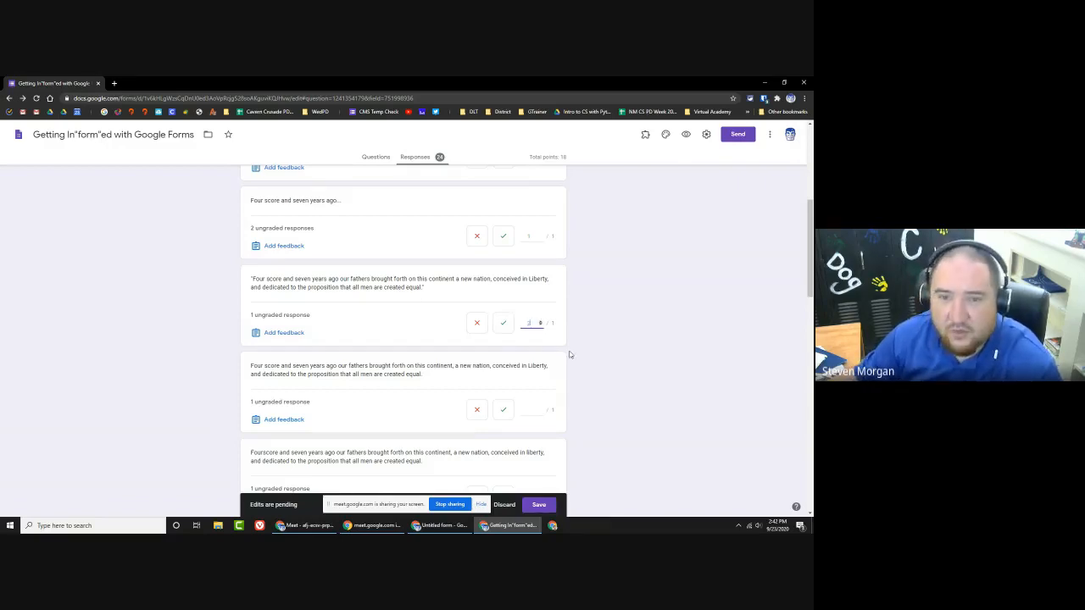
click(623, 342)
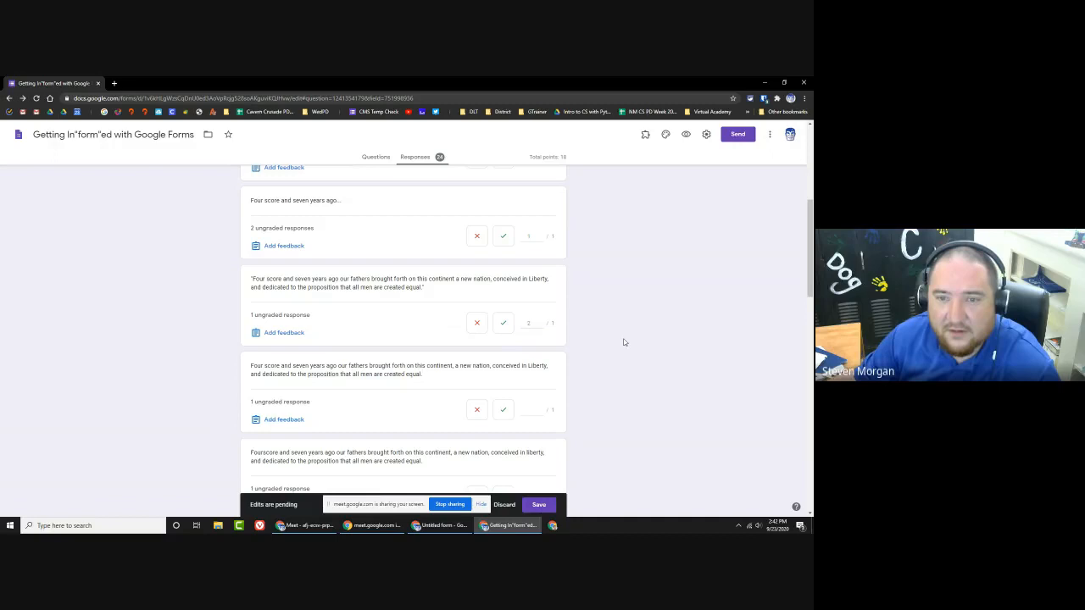
Step: Set the quoted full opening line's points to 1 and mark the two unquoted full-line answers, including the "Fourscore" version, correct
click(529, 322)
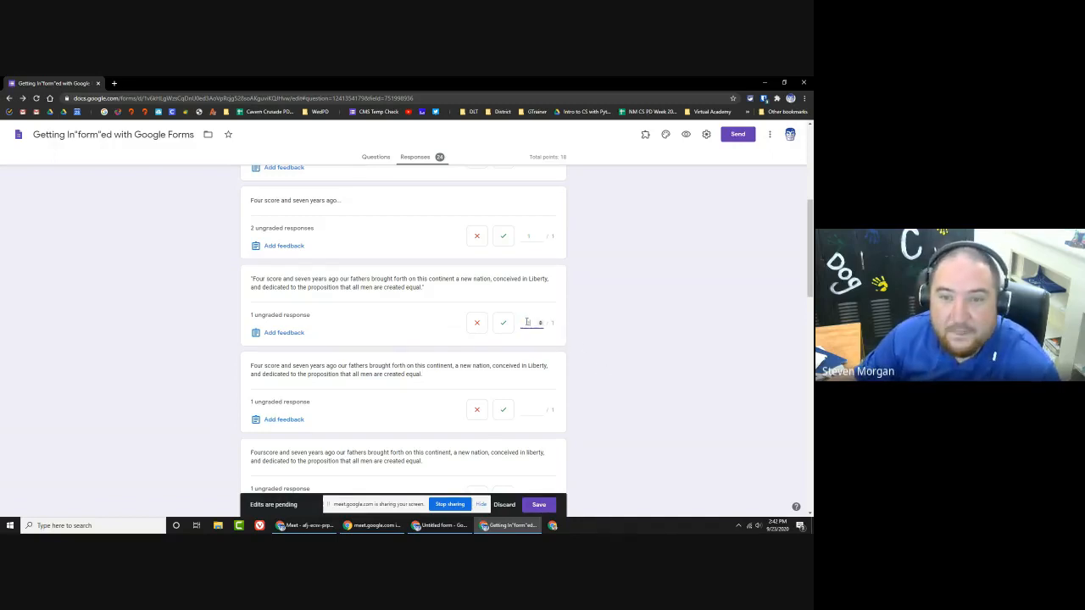
click(506, 413)
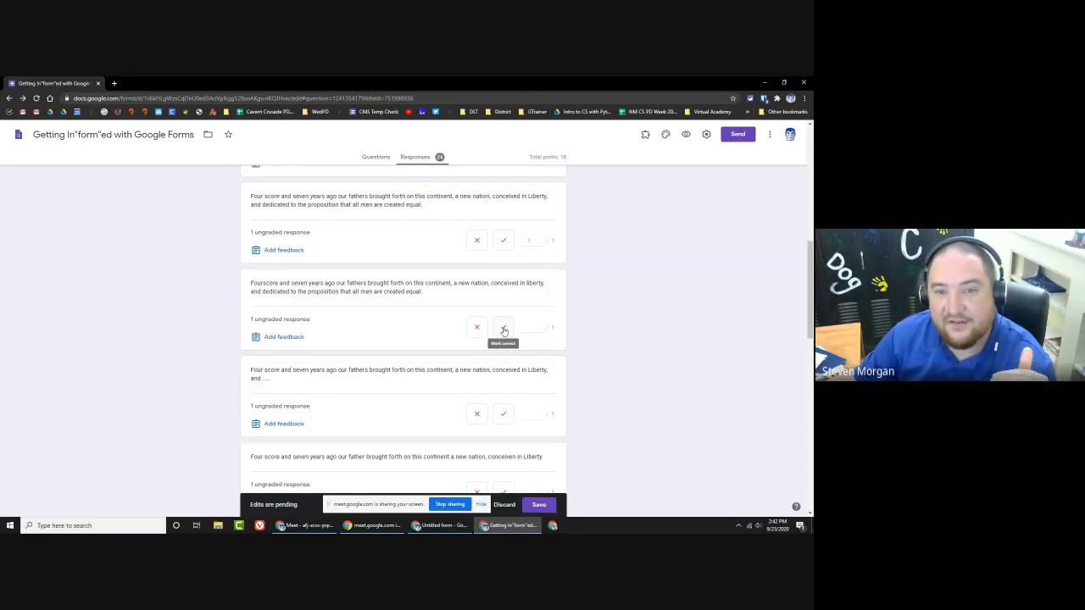
click(503, 327)
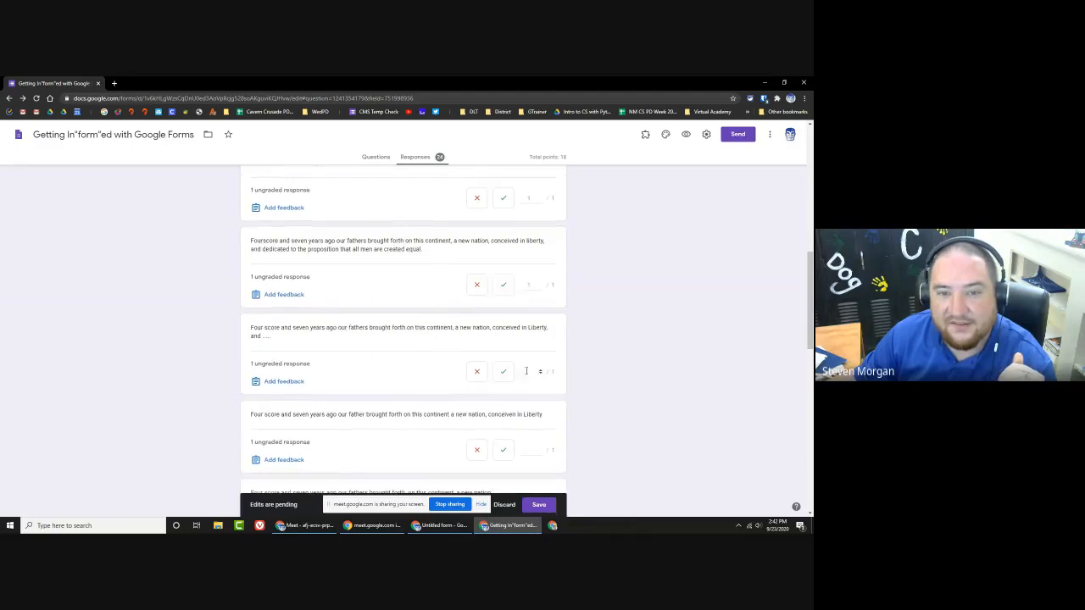
Step: Mark the partial opening-line answers ending in "and .....", "conceiven in Liberty", "a new nation" and "on this continent" correct
click(503, 322)
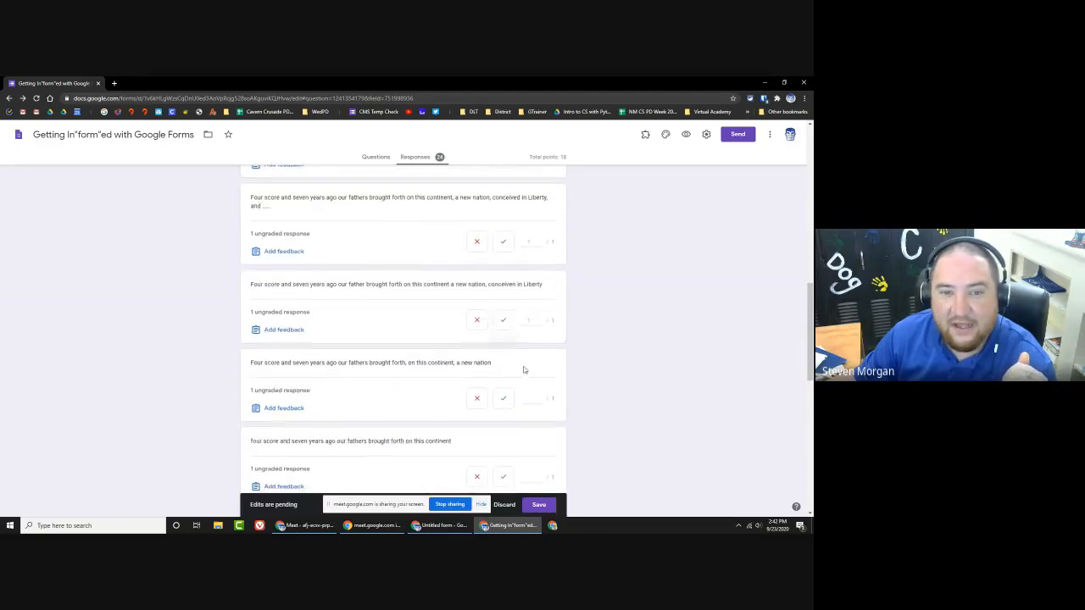
click(503, 324)
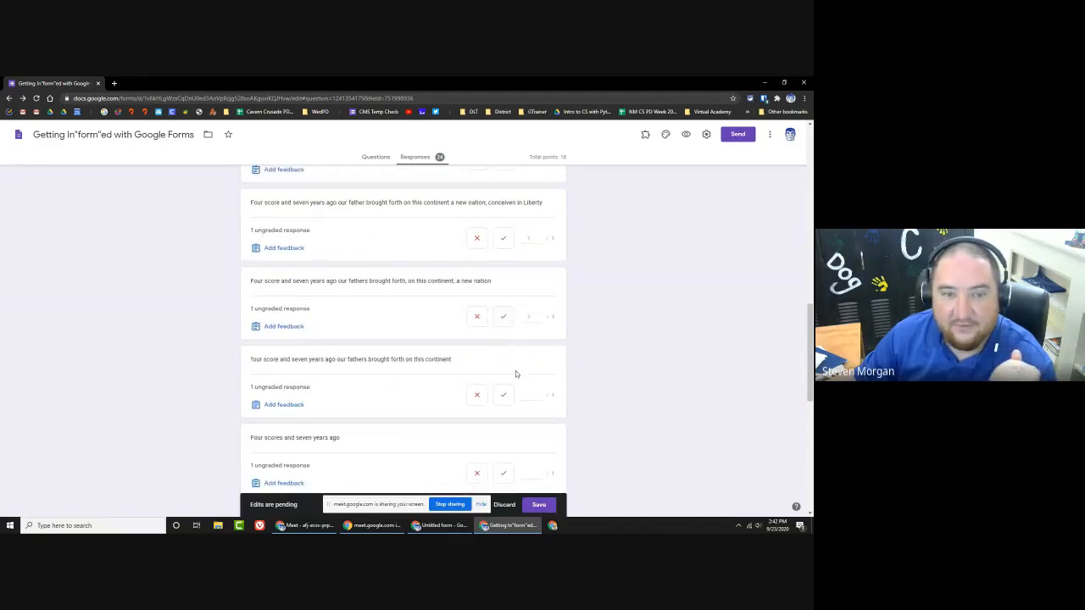
click(499, 316)
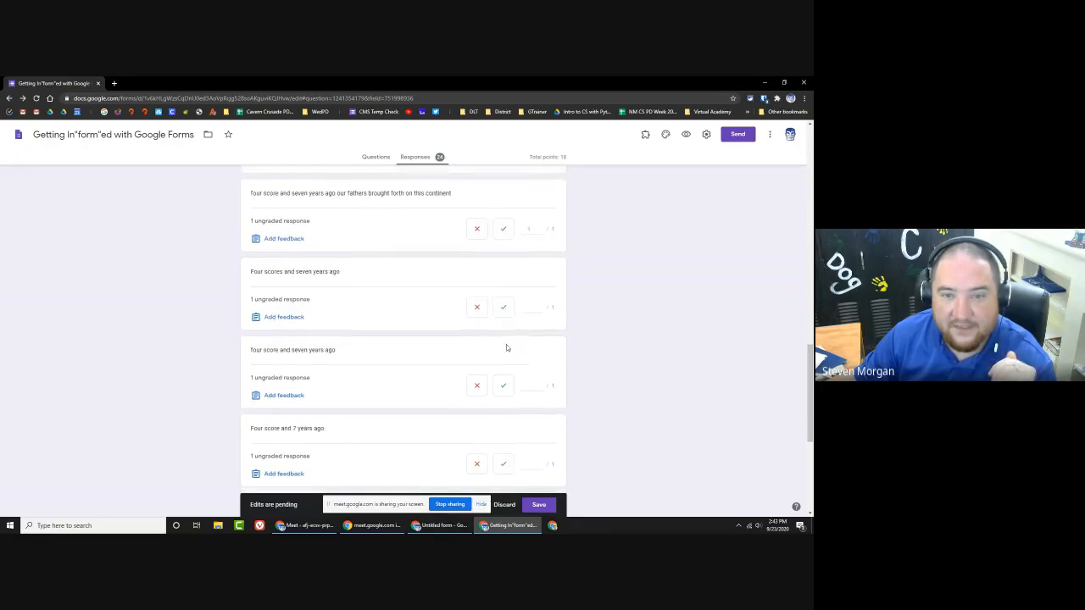
Step: Mark the remaining short answers correct, from "Four scores and seven years ago" through "Four score and 7 years ago" to "Four score"
click(504, 381)
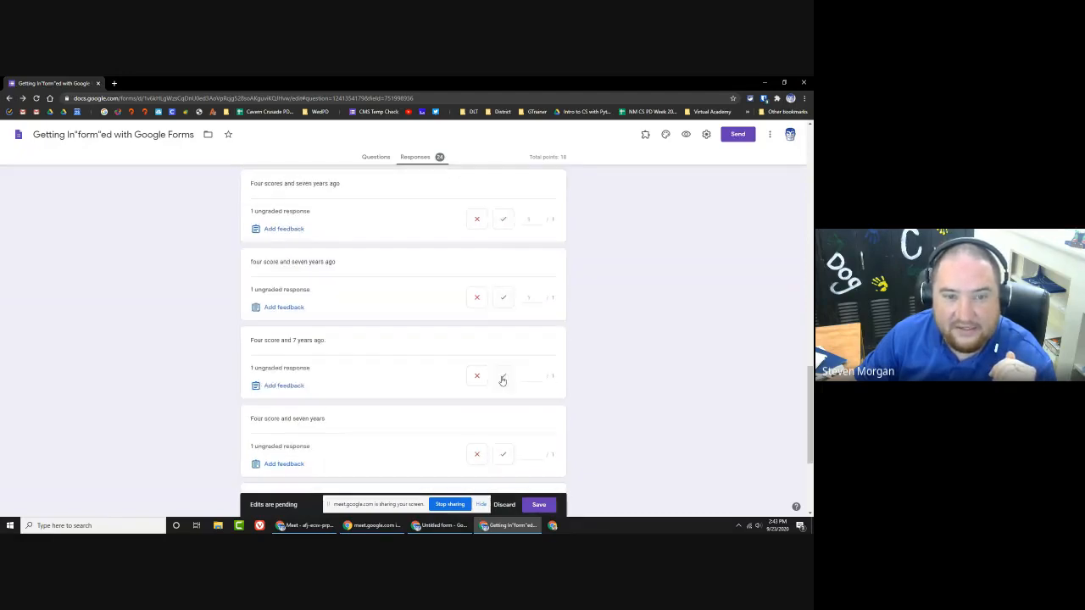
click(506, 377)
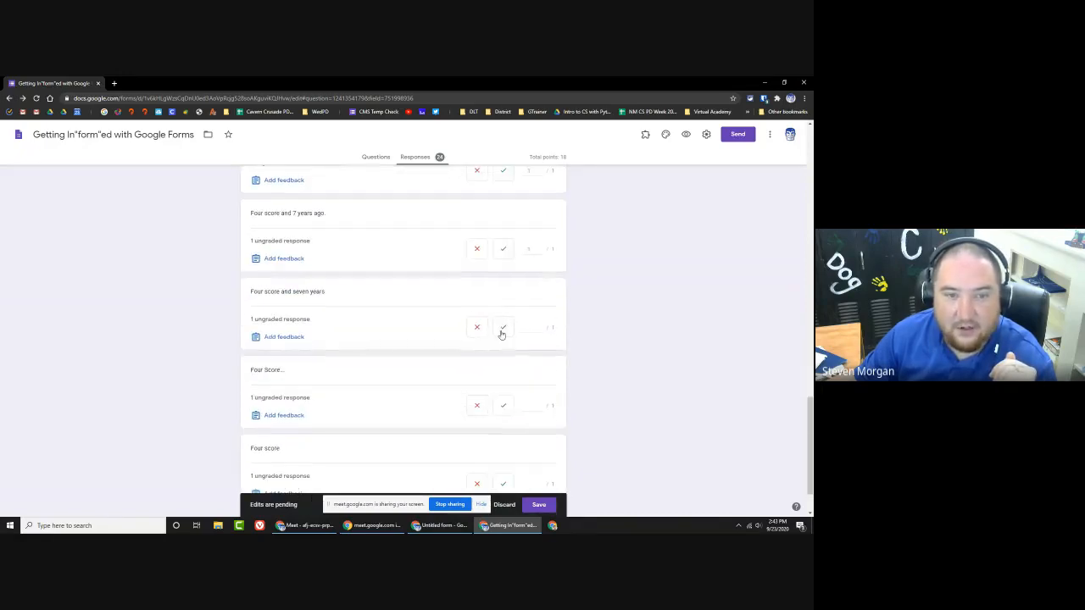
click(502, 330)
click(502, 347)
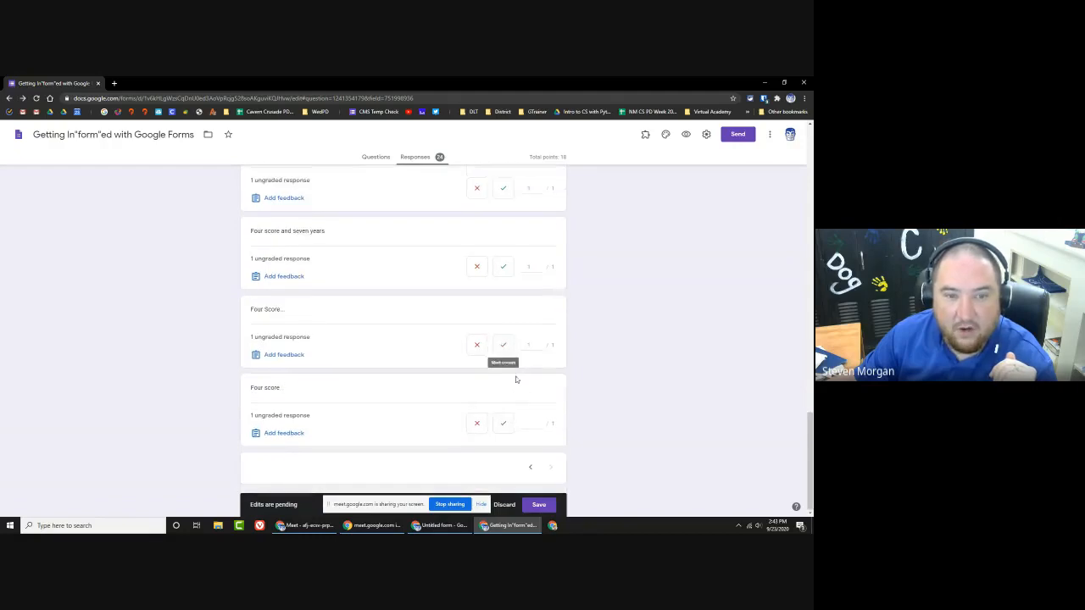
click(503, 424)
Step: Save the pending grades for the Gettysburg Address question, leaving the blank answers ungraded
scroll(602, 422, up, 10)
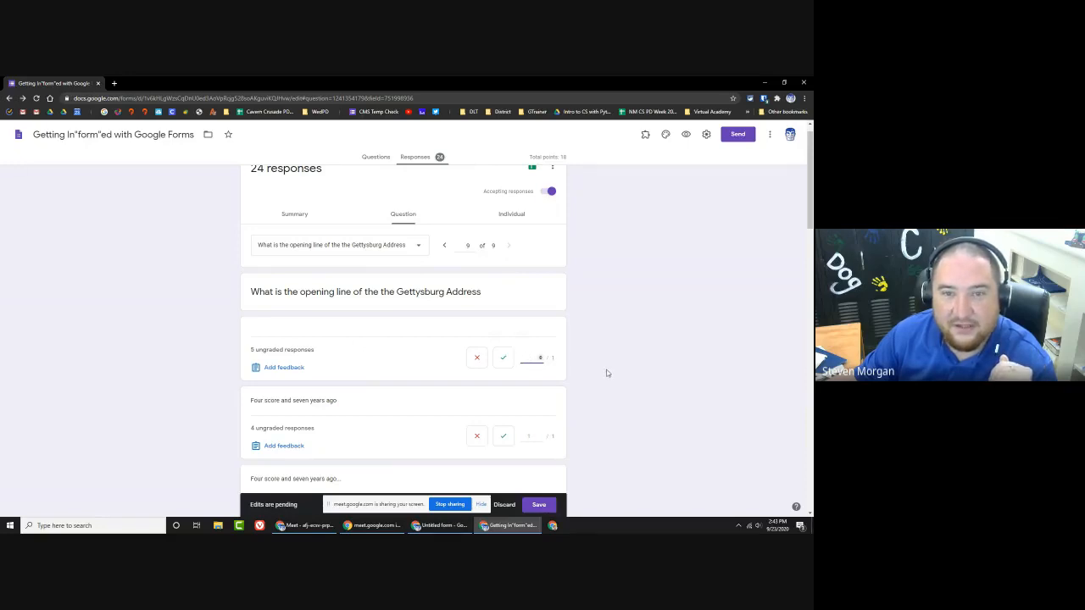
scroll(606, 373, up, 1)
click(538, 504)
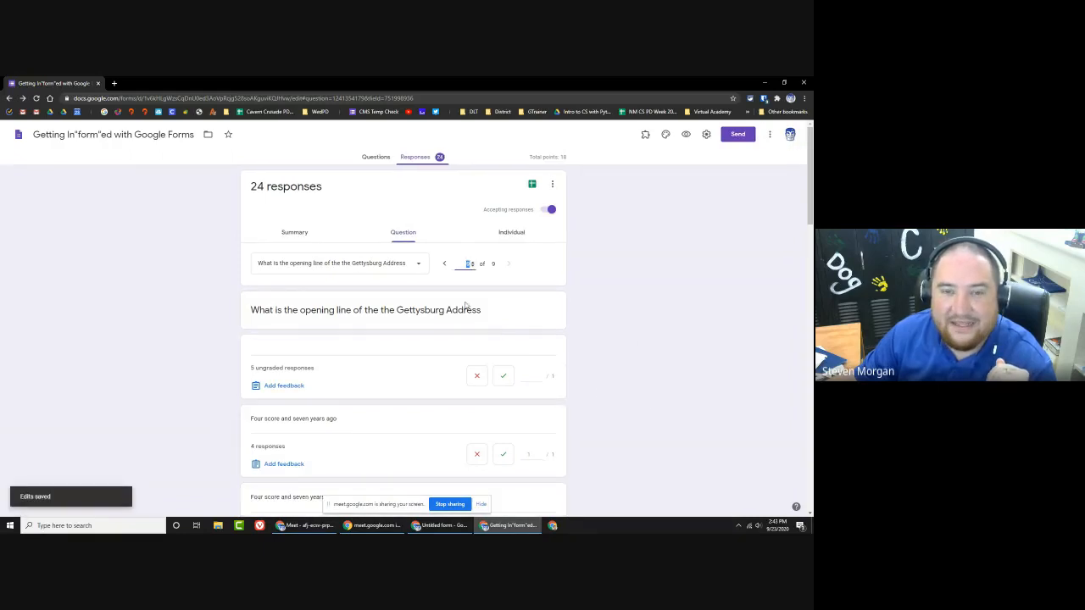
Step: Review the saved grades of the grouped Gettysburg Address answers, including "Four score and seven years ago"
scroll(594, 390, down, 6)
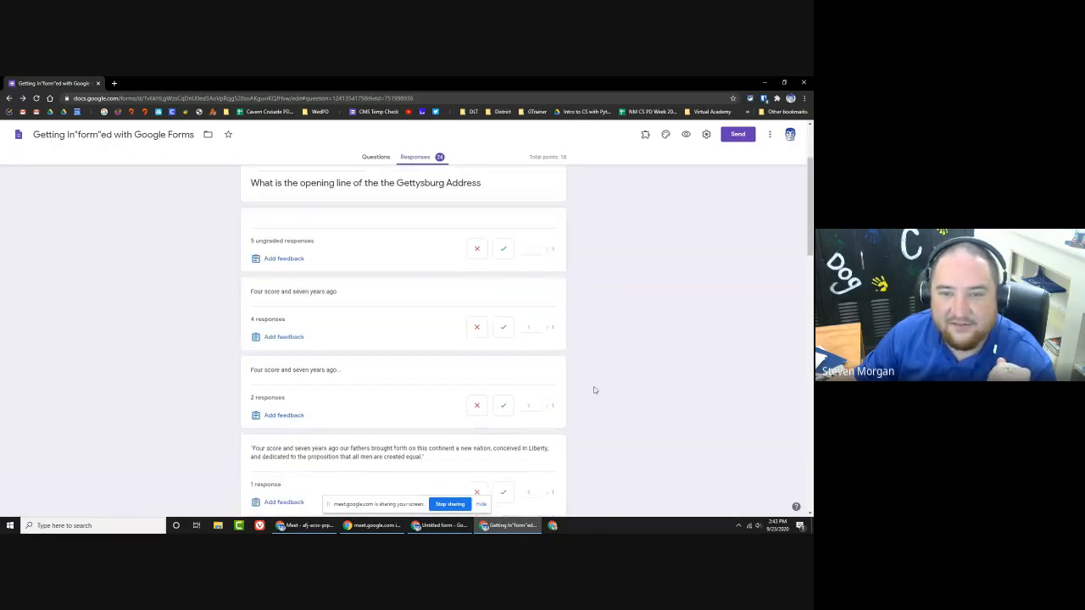
scroll(594, 390, up, 10)
scroll(594, 387, down, 2)
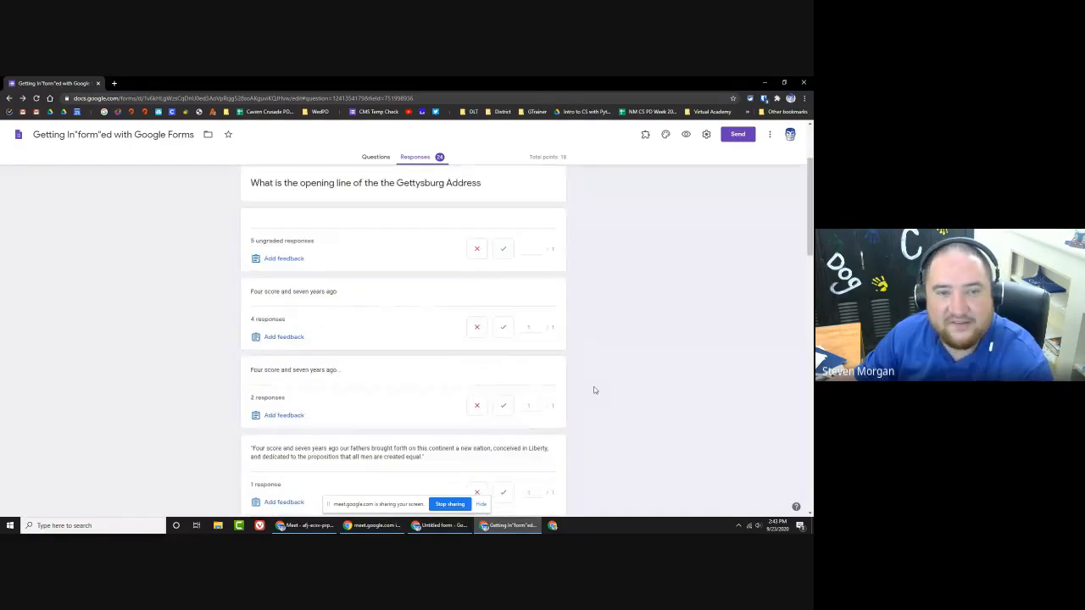
drag(251, 291, 327, 292)
click(335, 295)
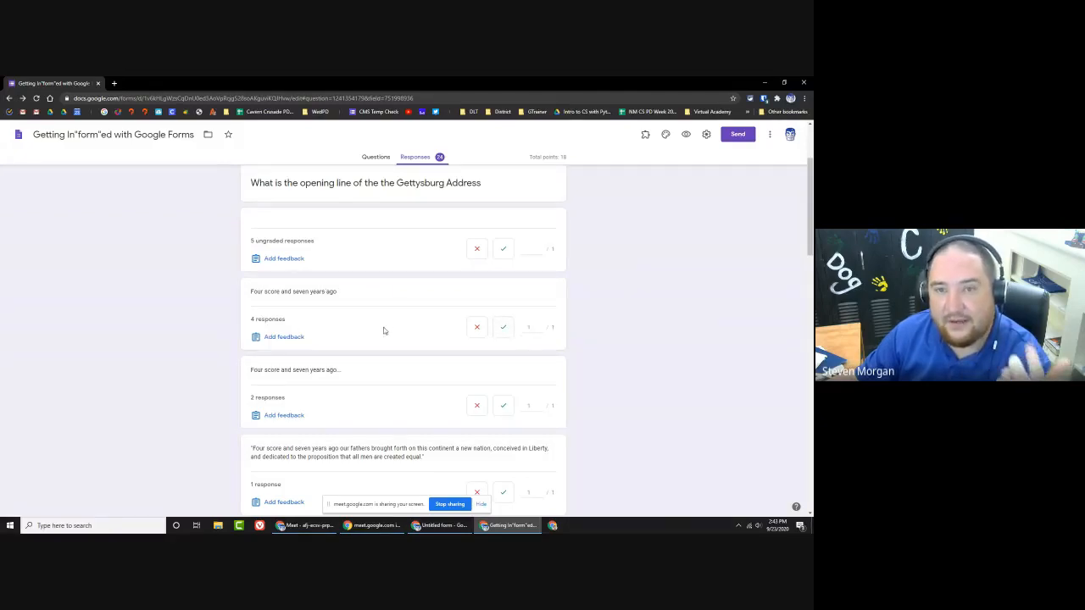
scroll(383, 331, up, 3)
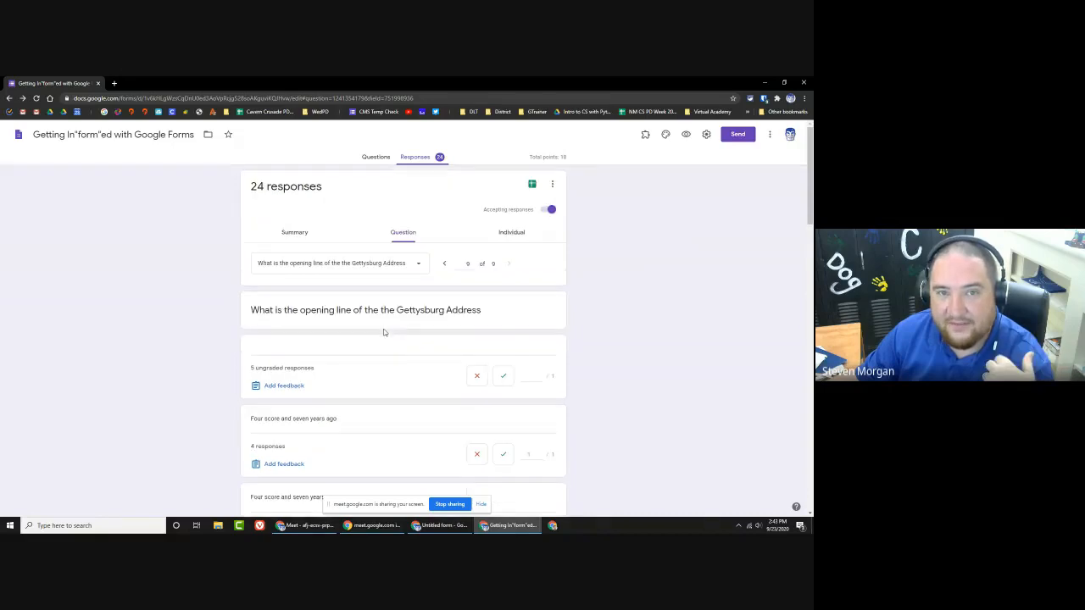
Step: Open the summary of all responses and examine the points distribution and frequently missed questions
click(375, 158)
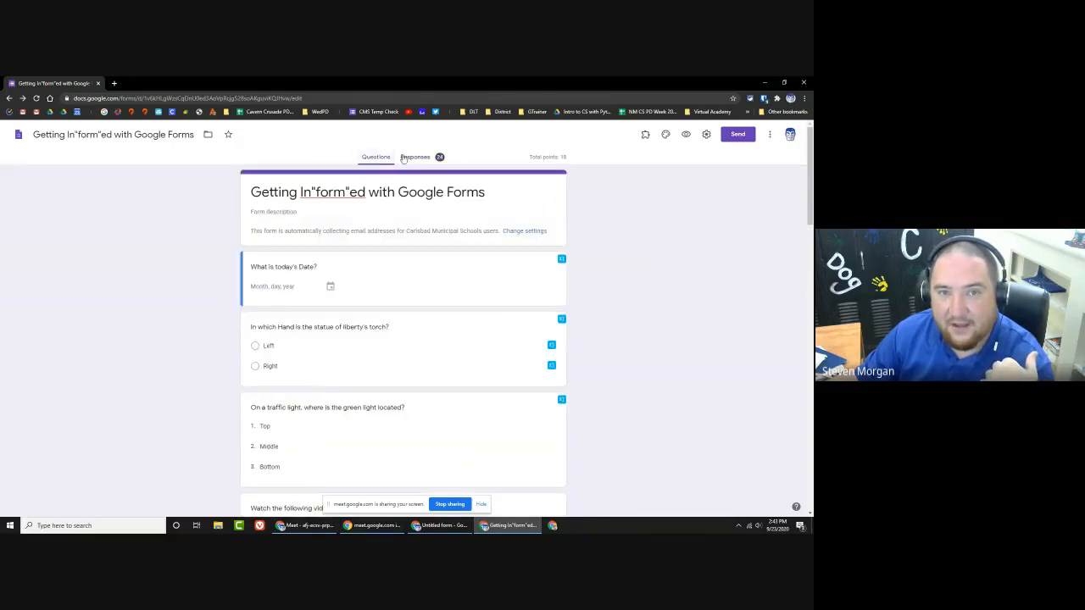
click(414, 157)
click(280, 235)
scroll(277, 239, down, 1)
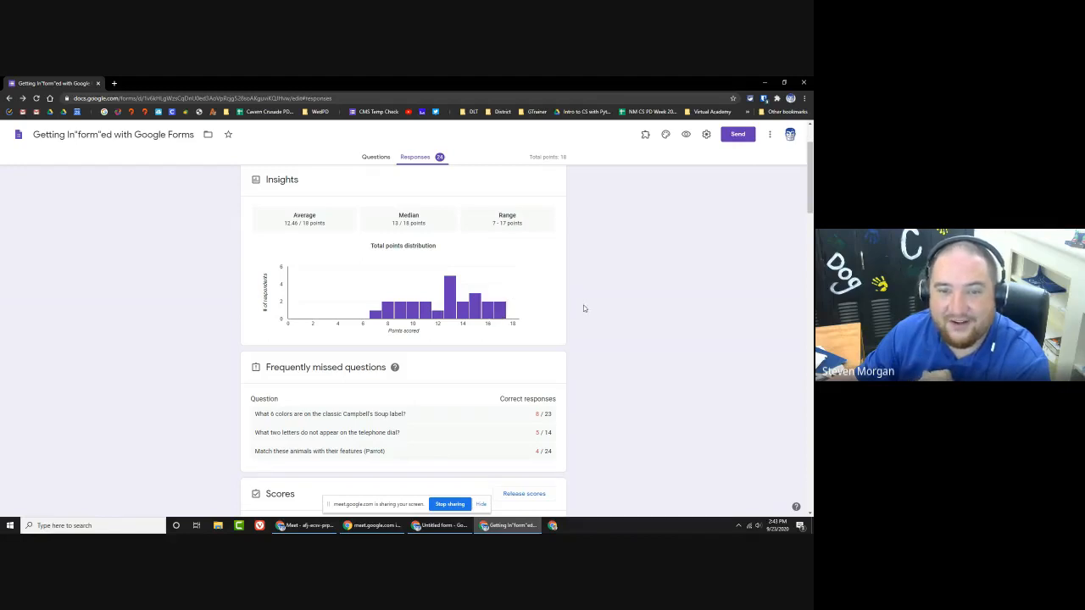
scroll(548, 247, up, 3)
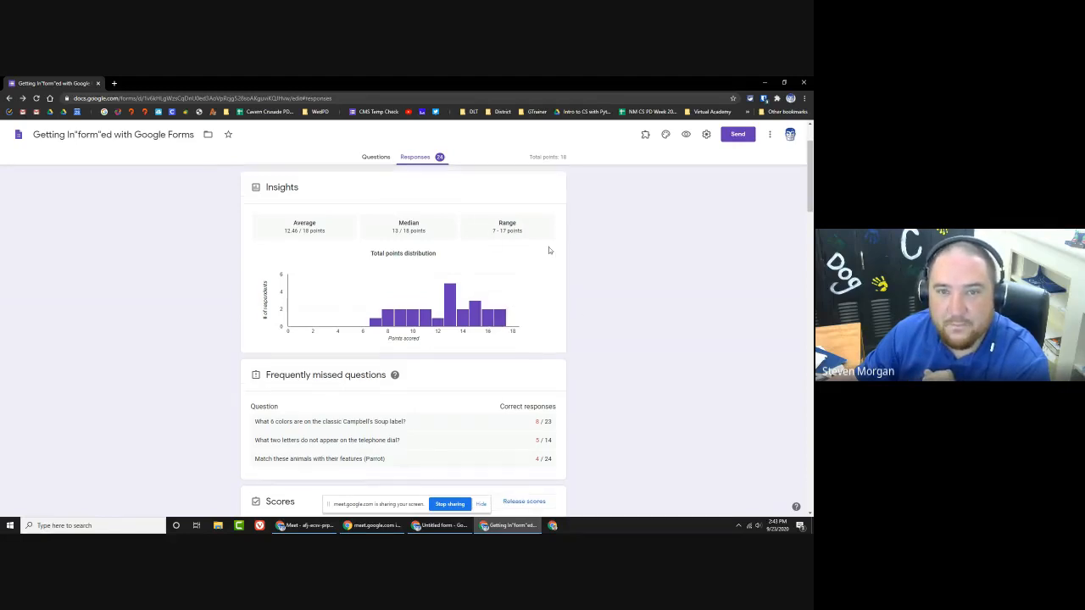
Step: View the first individual response, and return to the by-question view at the animal matching question, number 8 of 9
click(511, 234)
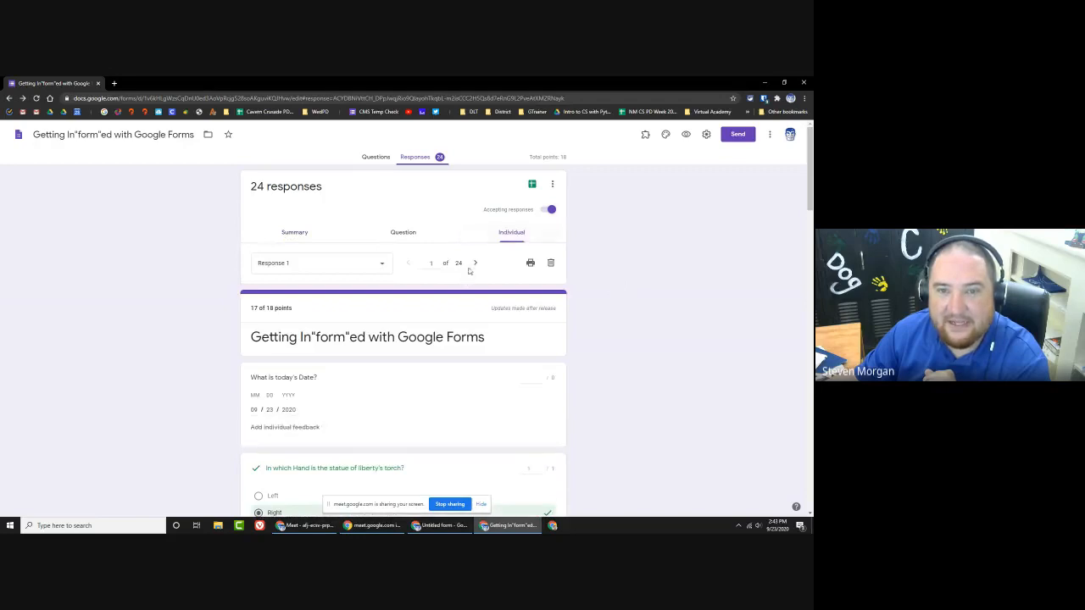
click(397, 235)
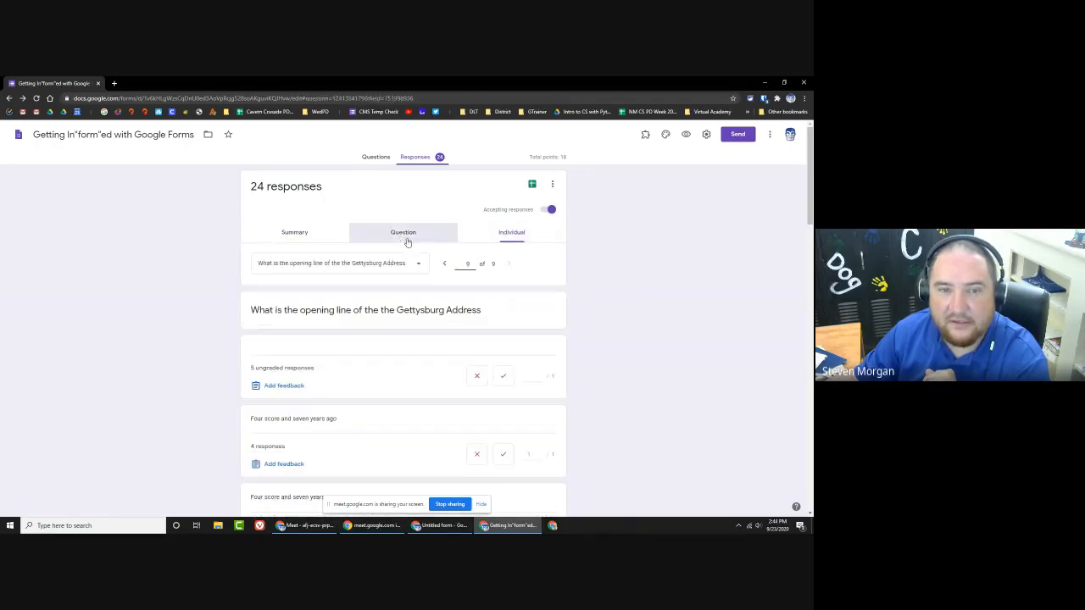
click(444, 265)
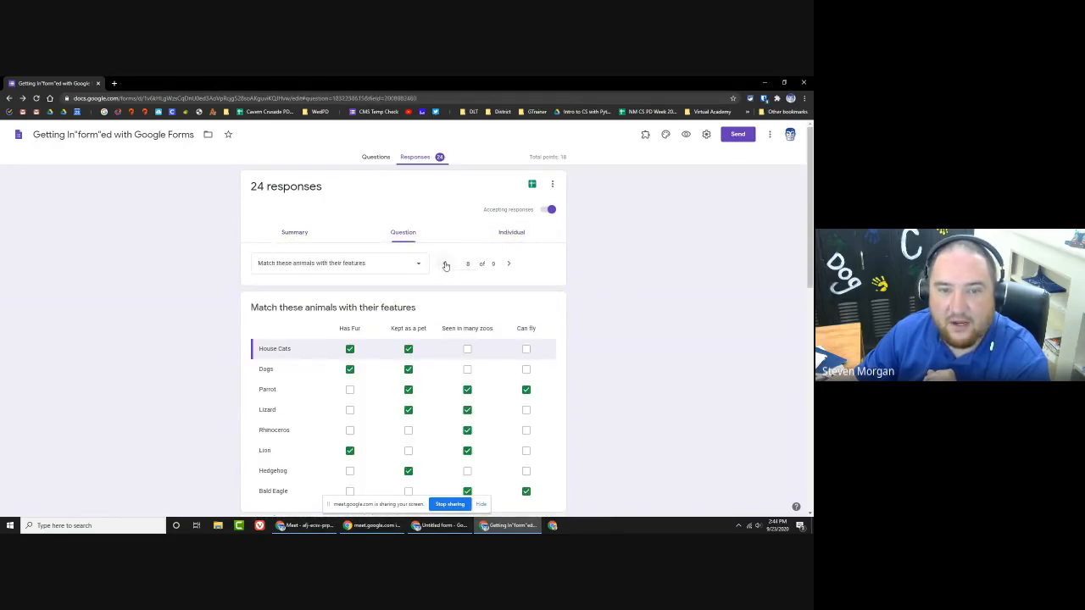
Step: Compare the animal features answer key with the grouped answers given for the House Cats row
scroll(593, 293, down, 1)
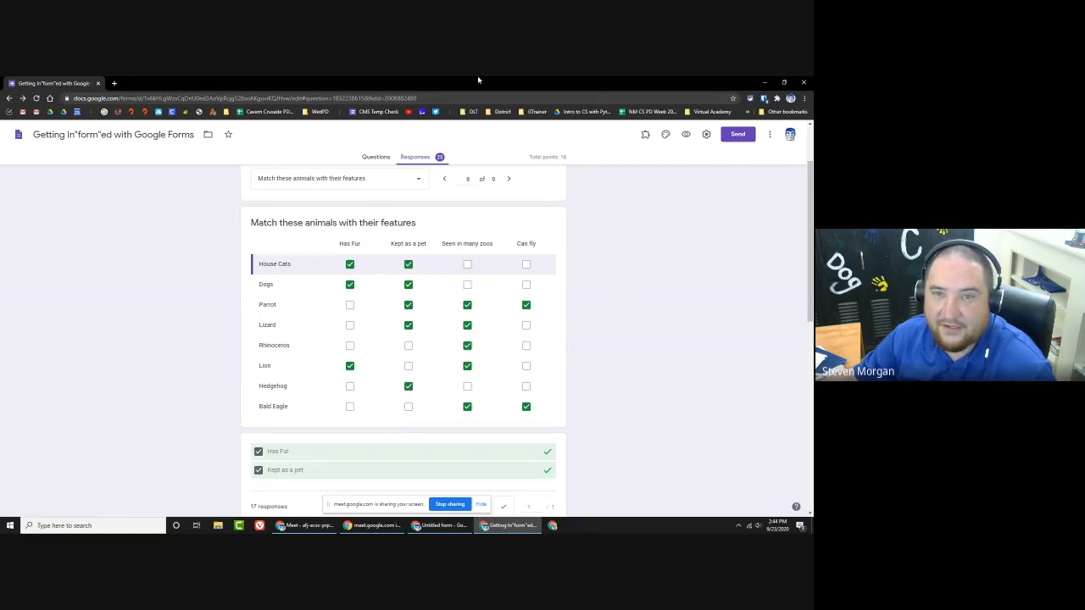
scroll(636, 364, down, 5)
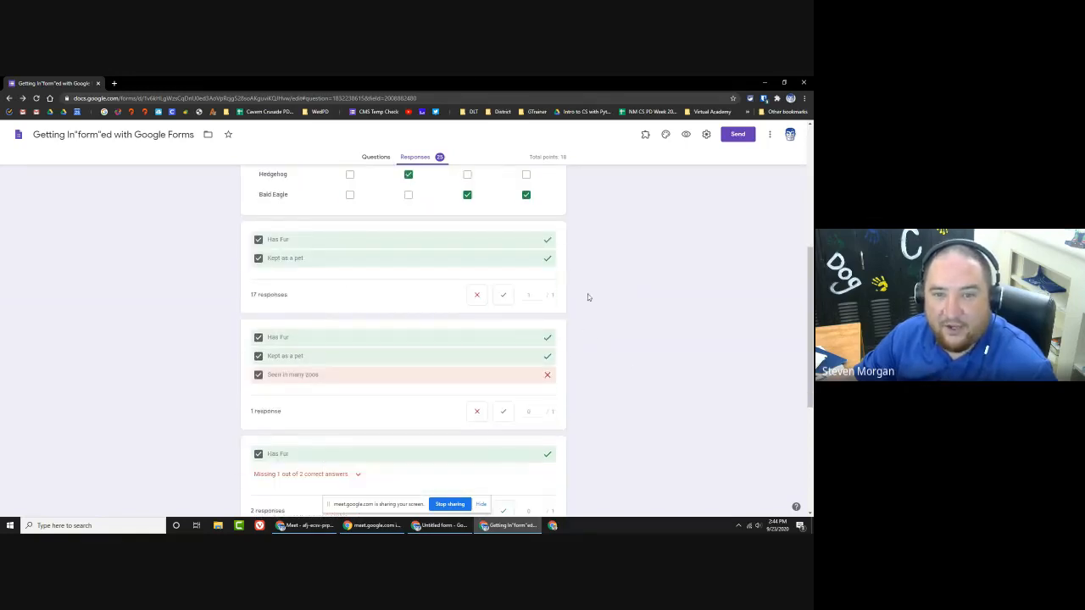
scroll(586, 295, up, 2)
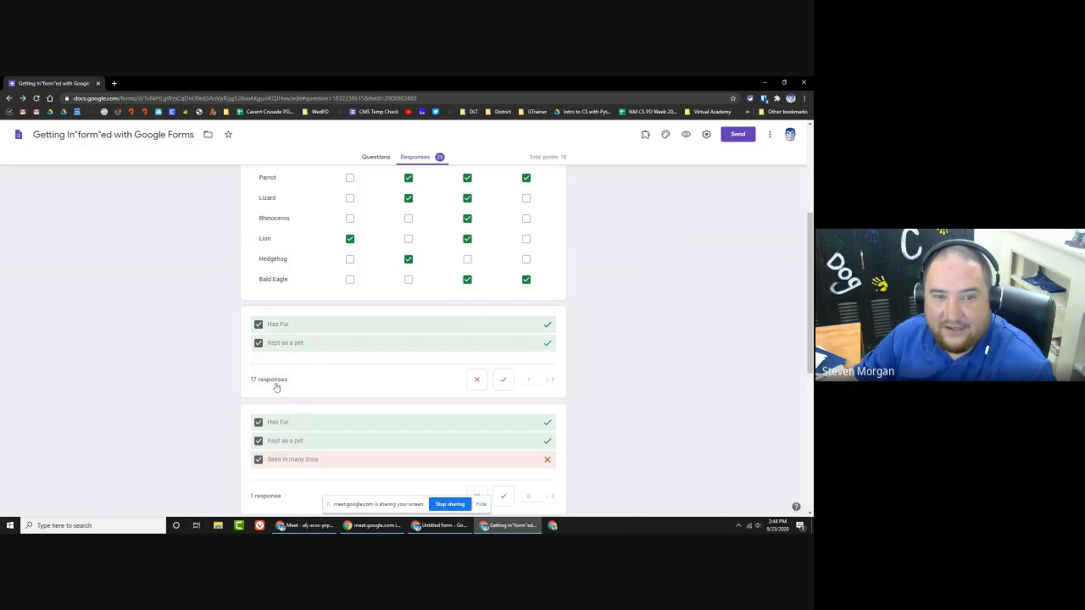
scroll(353, 372, down, 2)
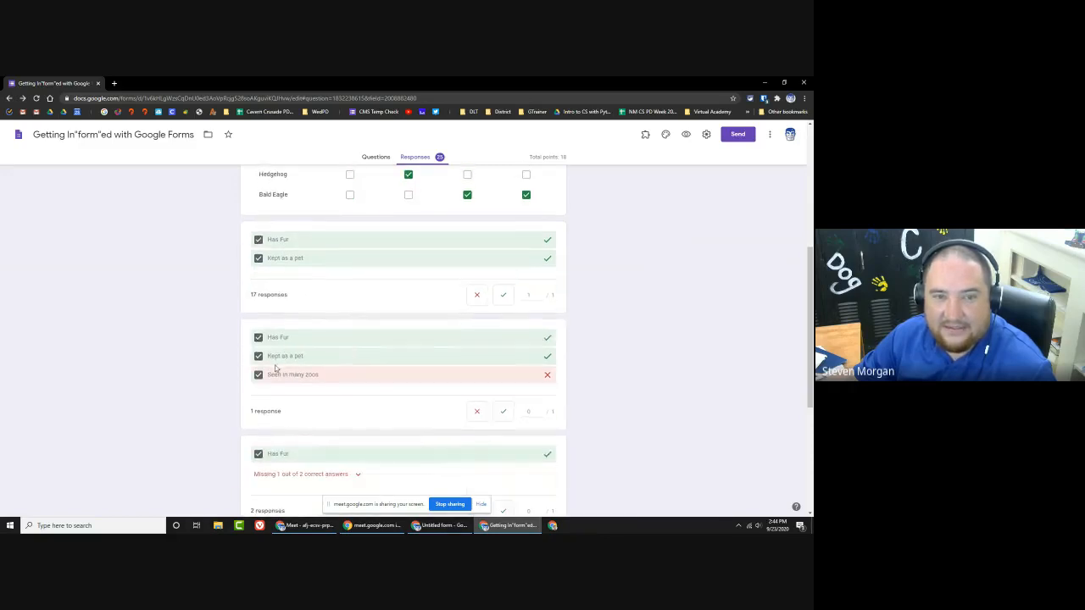
scroll(354, 261, up, 3)
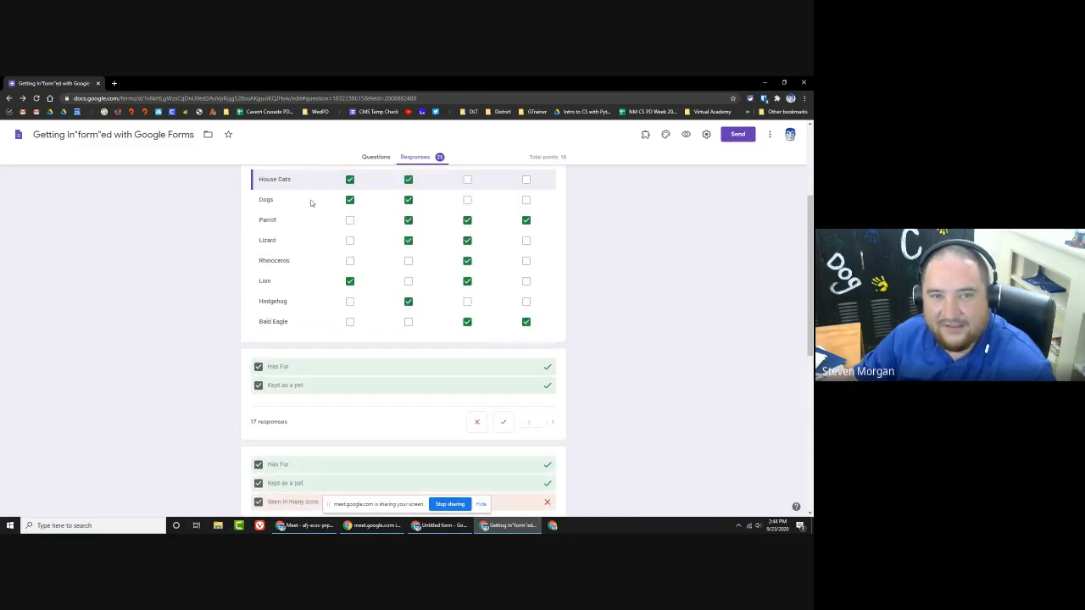
scroll(311, 212, up, 1)
scroll(367, 284, down, 3)
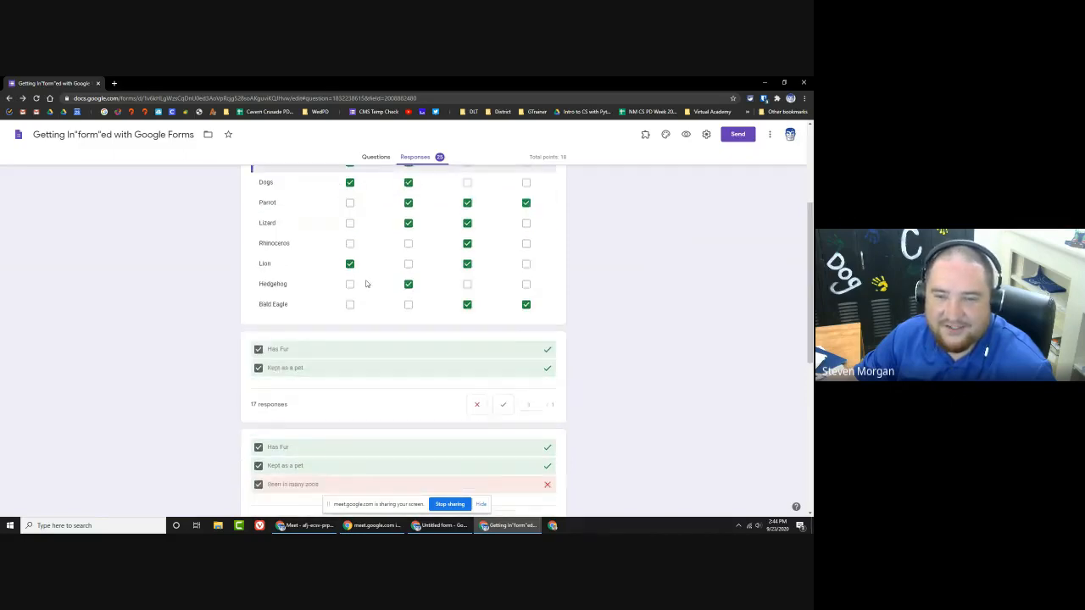
scroll(324, 333, down, 7)
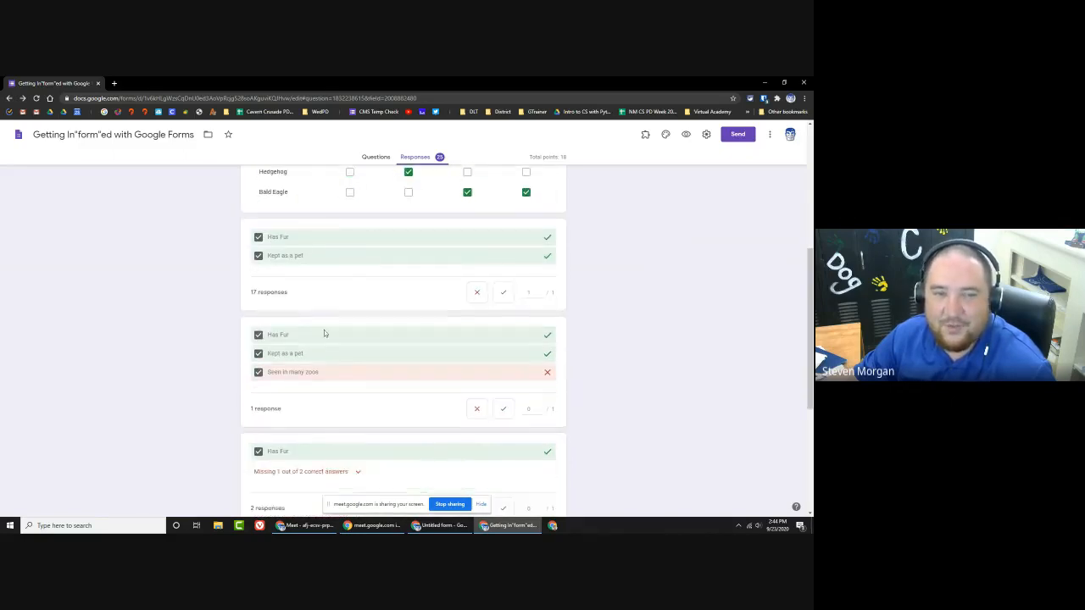
scroll(332, 365, up, 15)
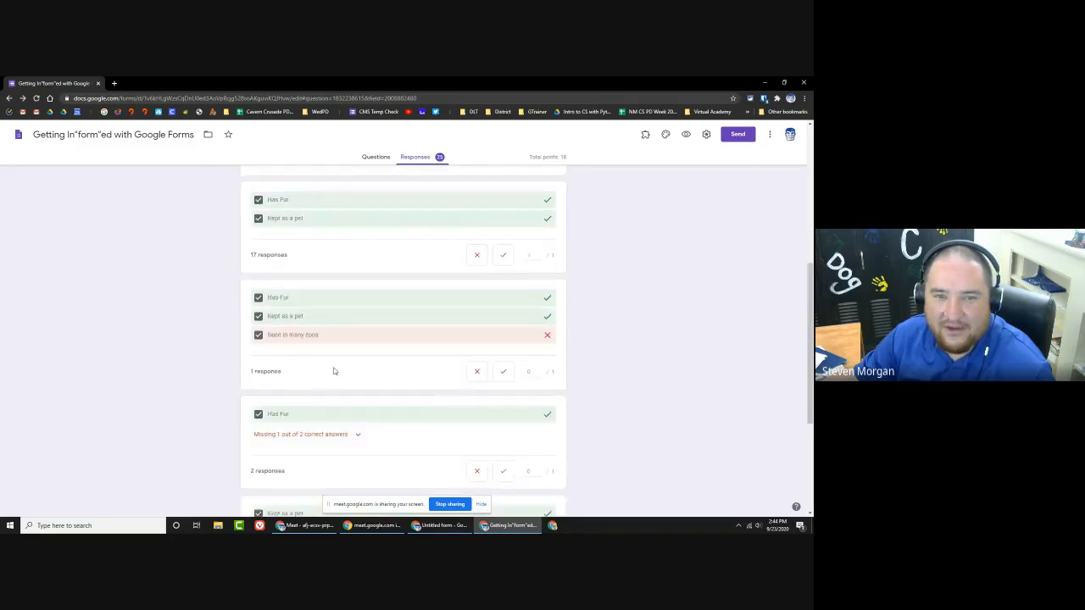
scroll(415, 373, down, 2)
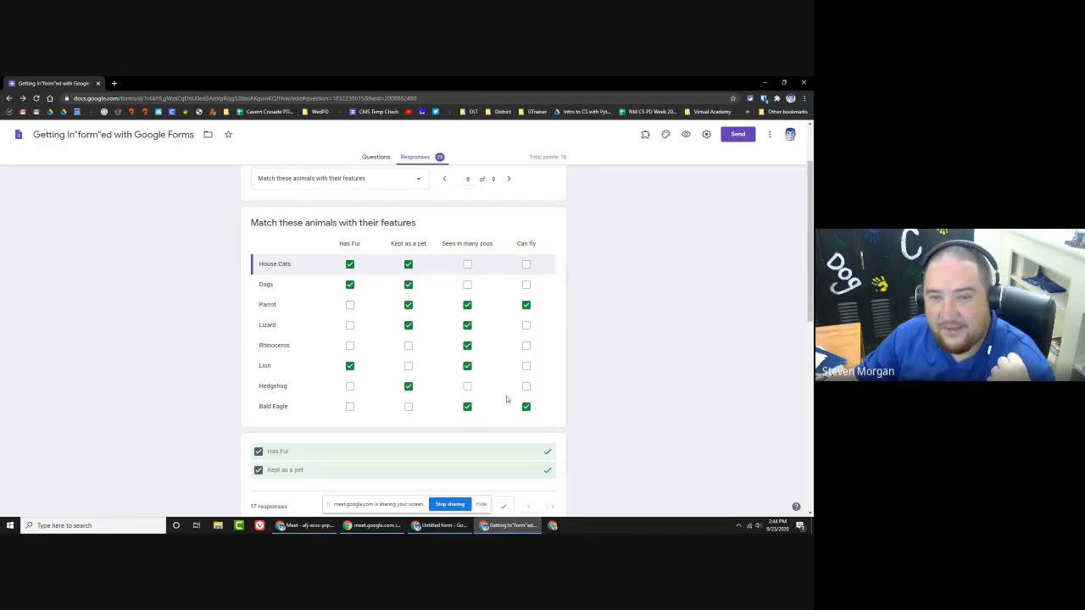
Step: Expand the missing correct answer in the House Cats group that chose only "Kept as a pet" and check it against the key
scroll(474, 389, down, 5)
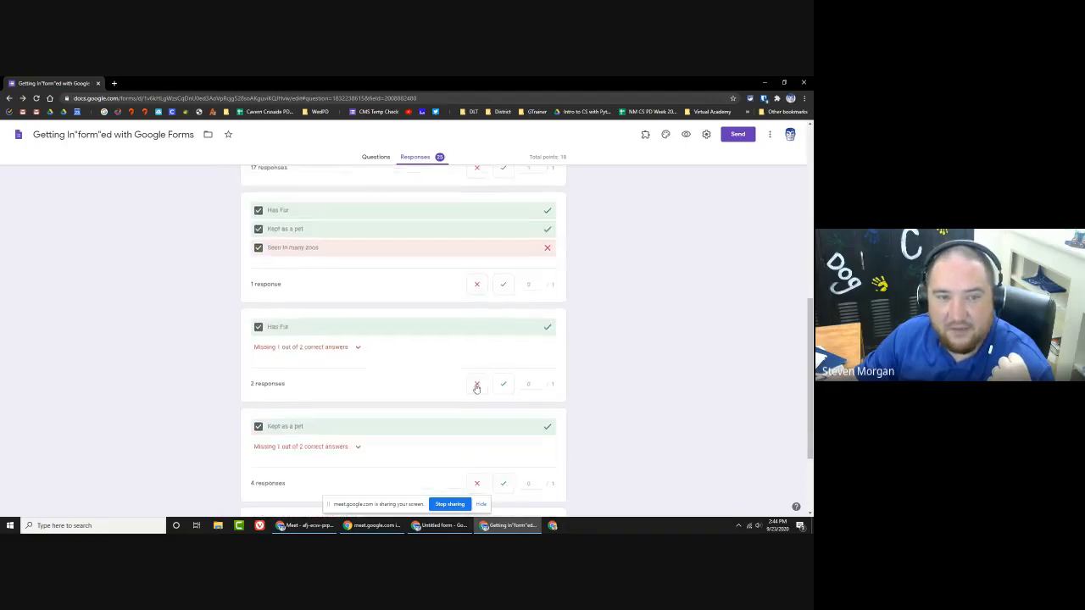
scroll(487, 381, up, 1)
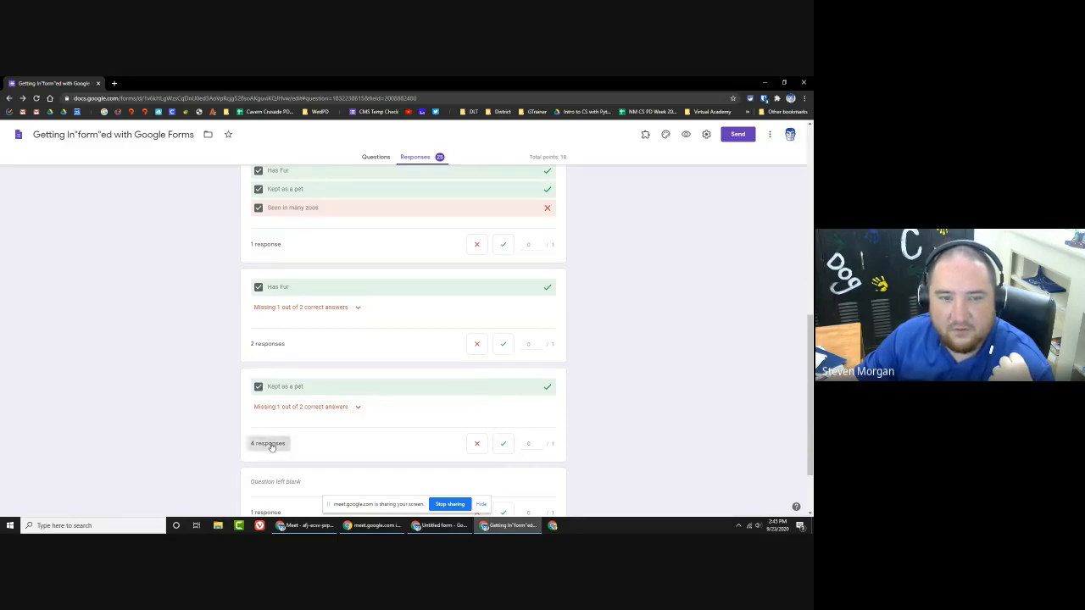
click(354, 408)
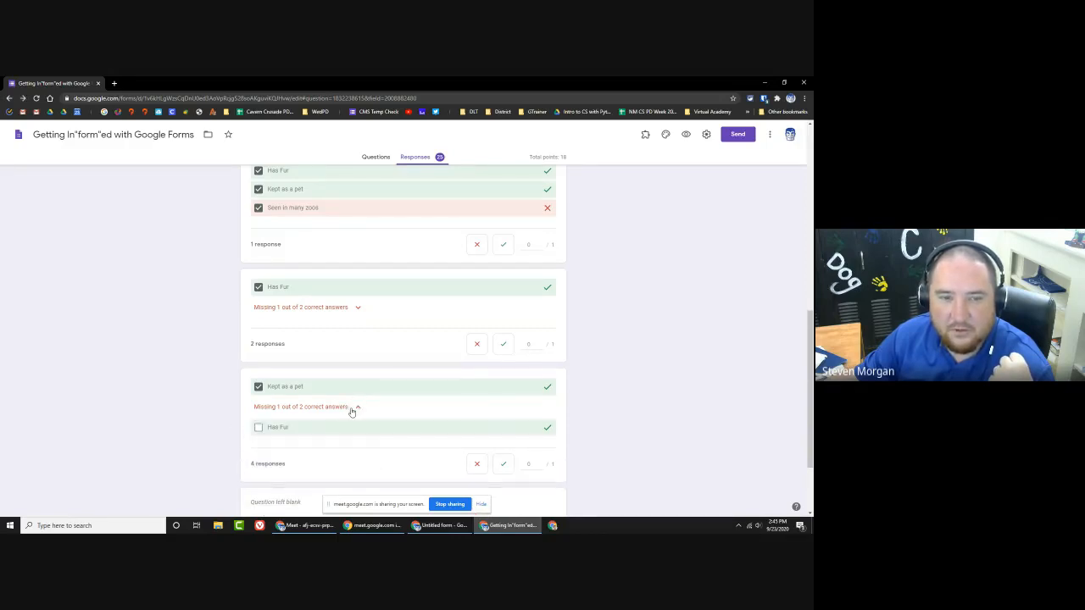
scroll(352, 409, up, 6)
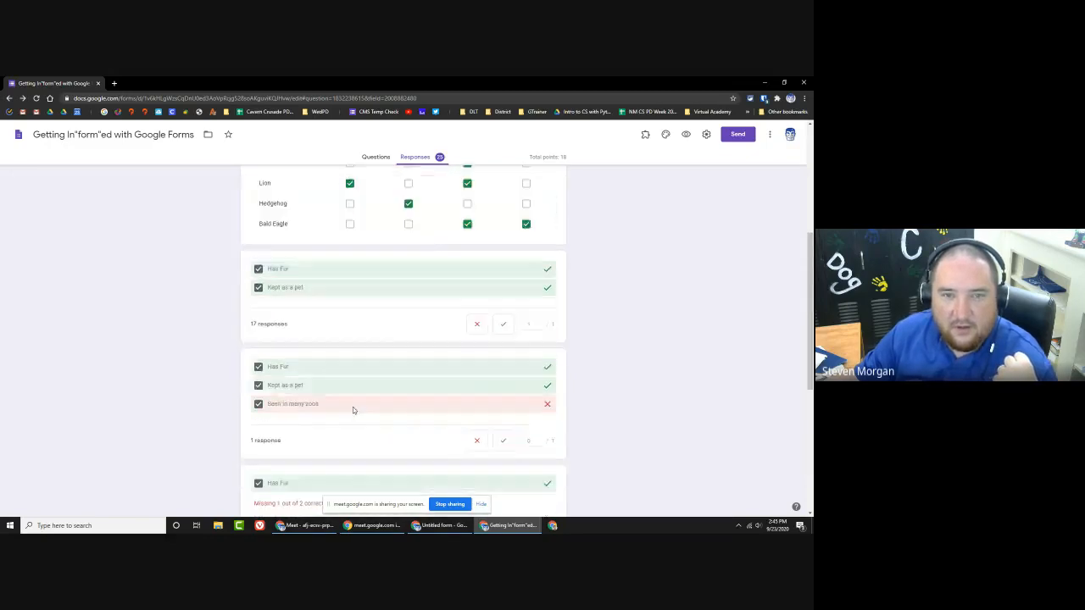
scroll(524, 370, up, 4)
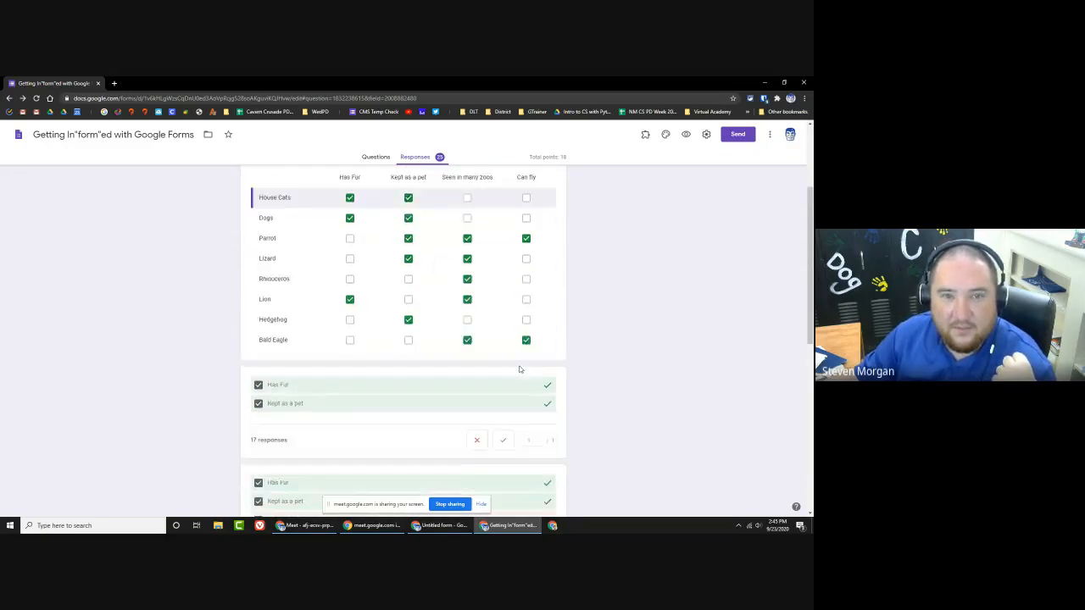
Step: Review the animal features answer key, look at the form's questions, and return to the by-question responses
scroll(628, 376, down, 2)
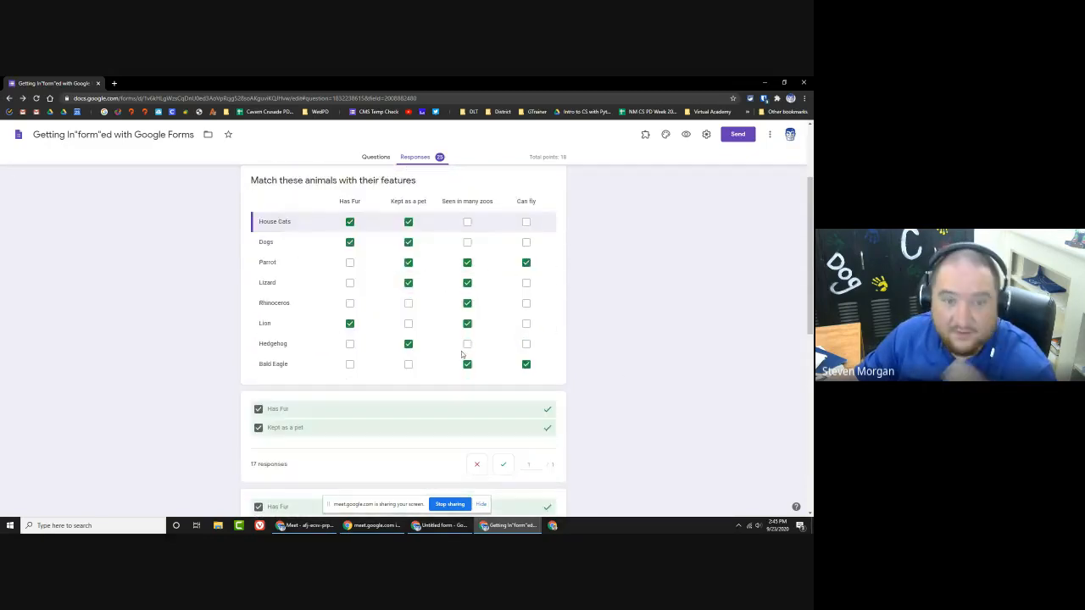
click(377, 161)
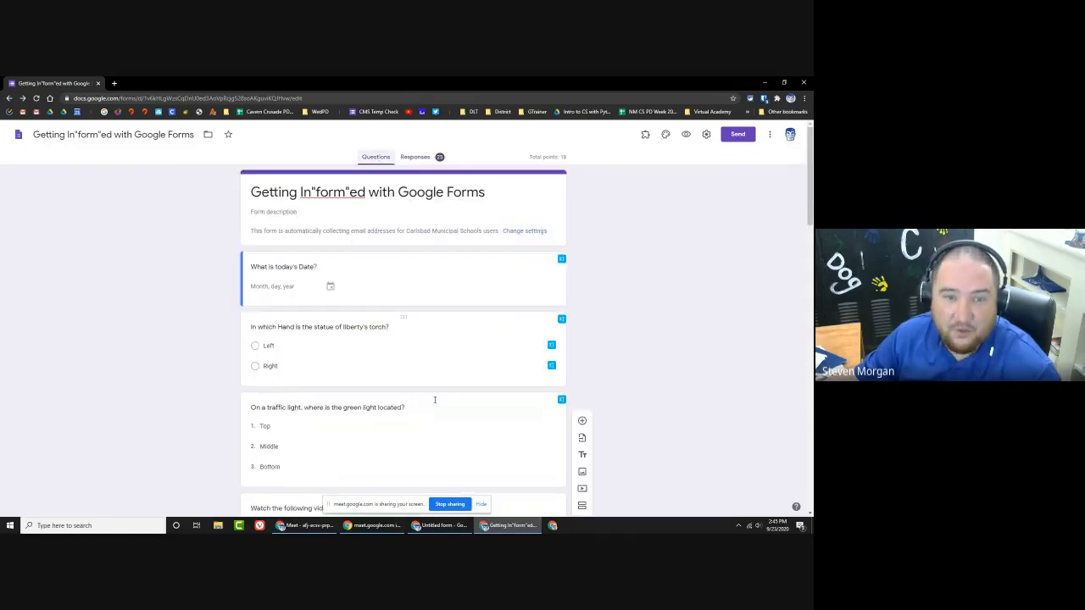
click(416, 161)
scroll(595, 378, down, 2)
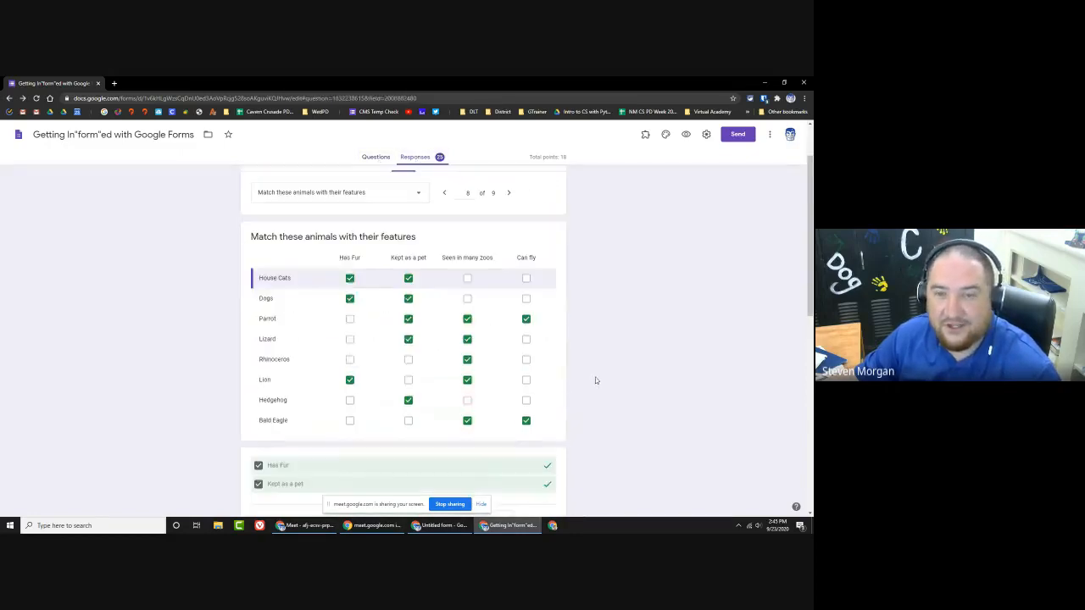
scroll(617, 342, up, 2)
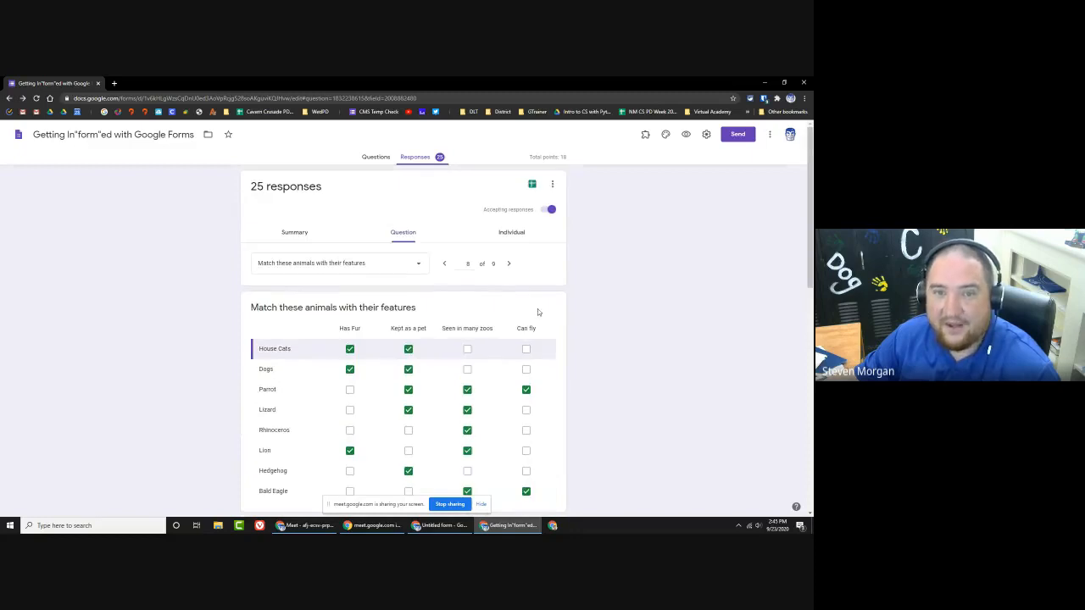
Step: View Response 1 among the individual responses and look through the list of respondents
click(513, 232)
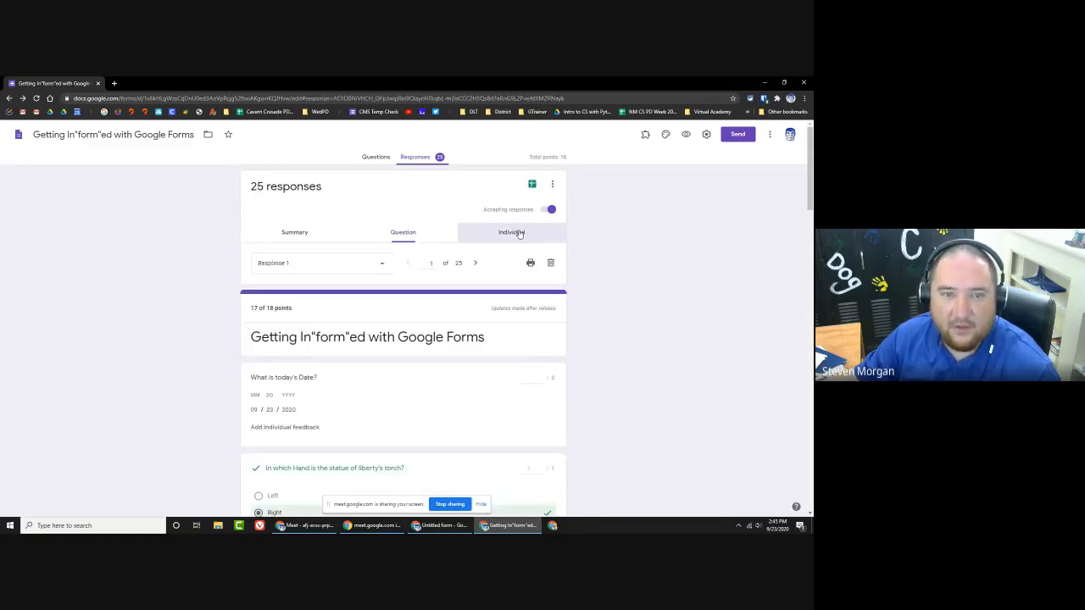
click(354, 269)
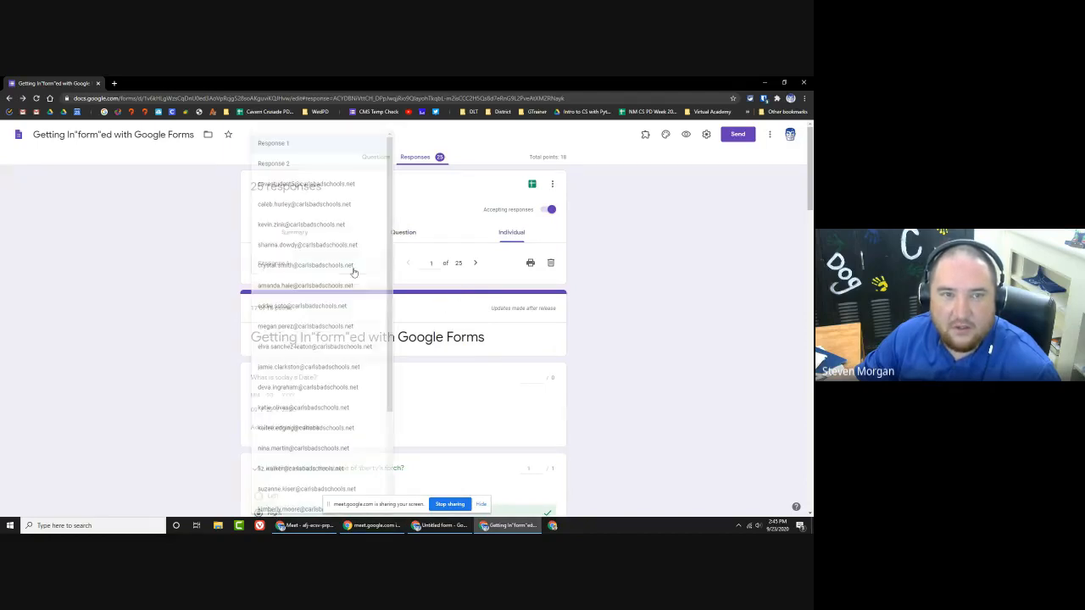
click(307, 150)
scroll(337, 286, down, 2)
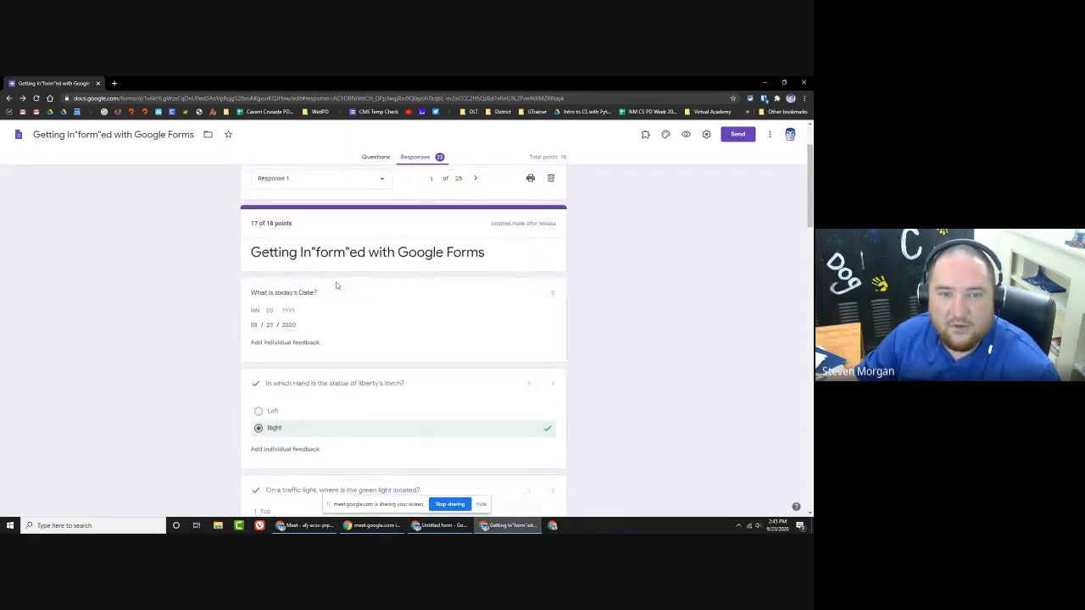
scroll(360, 302, down, 3)
scroll(360, 302, up, 4)
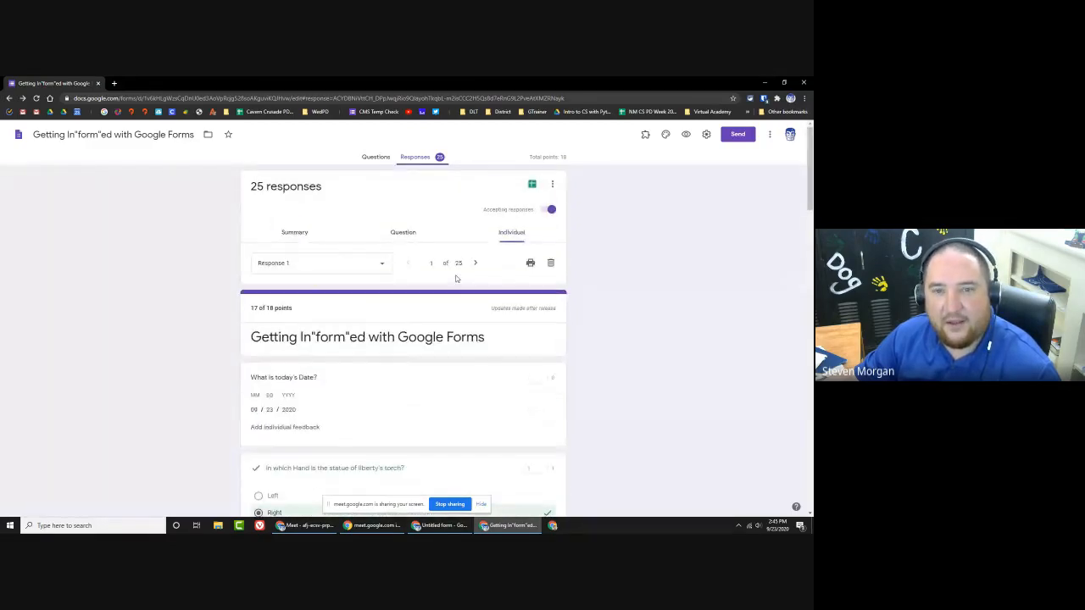
click(374, 267)
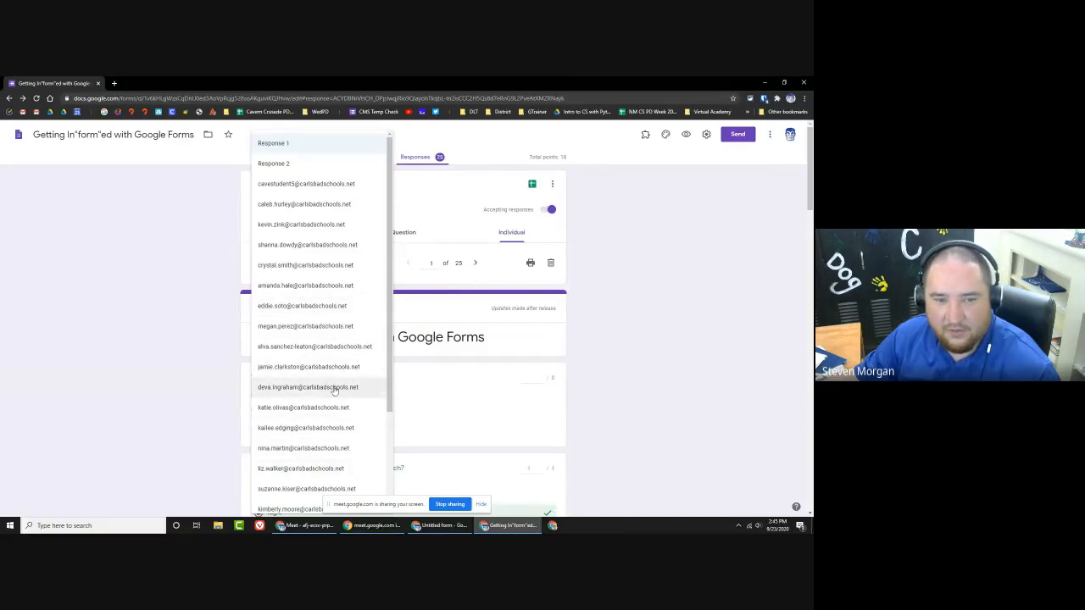
click(637, 320)
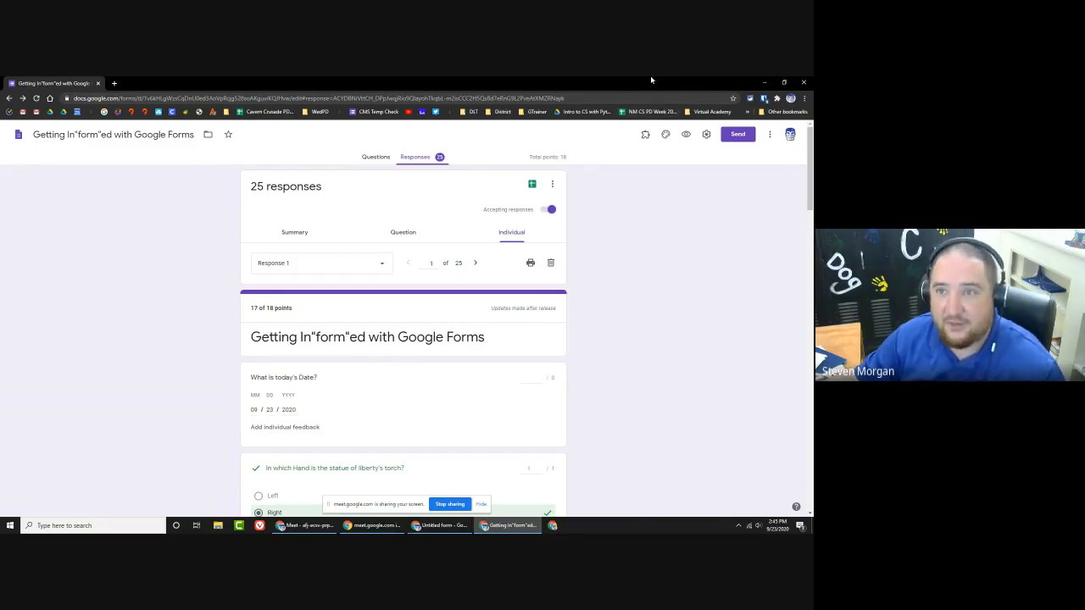
Step: Switch to the Google Meet window to check the meeting chat, and return to the form's responses
mouse_move(651, 80)
mouse_down()
mouse_move(634, 90)
mouse_move(634, 77)
mouse_up()
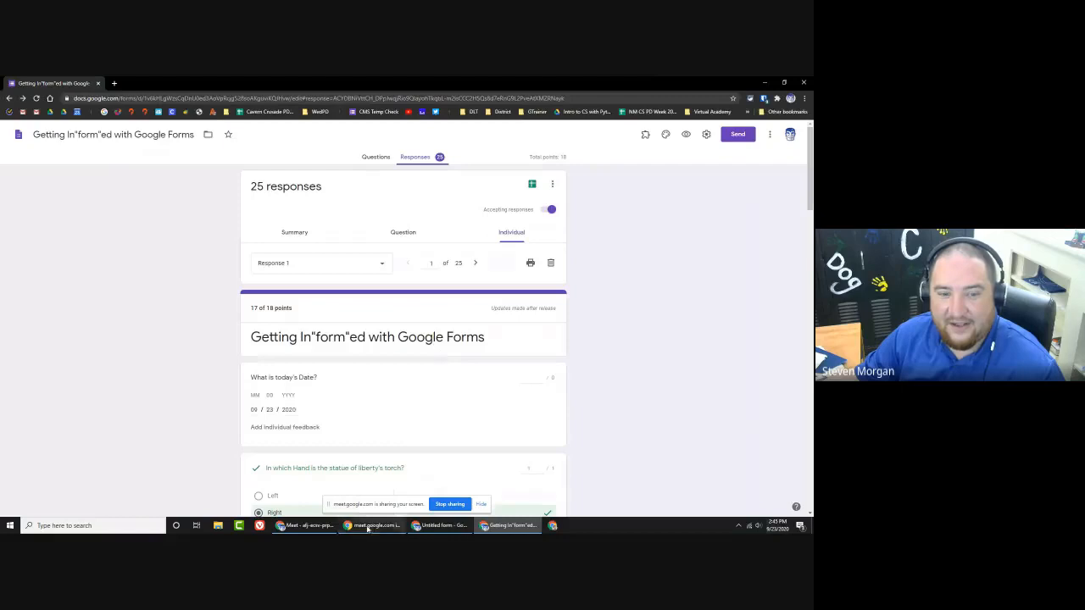
click(302, 526)
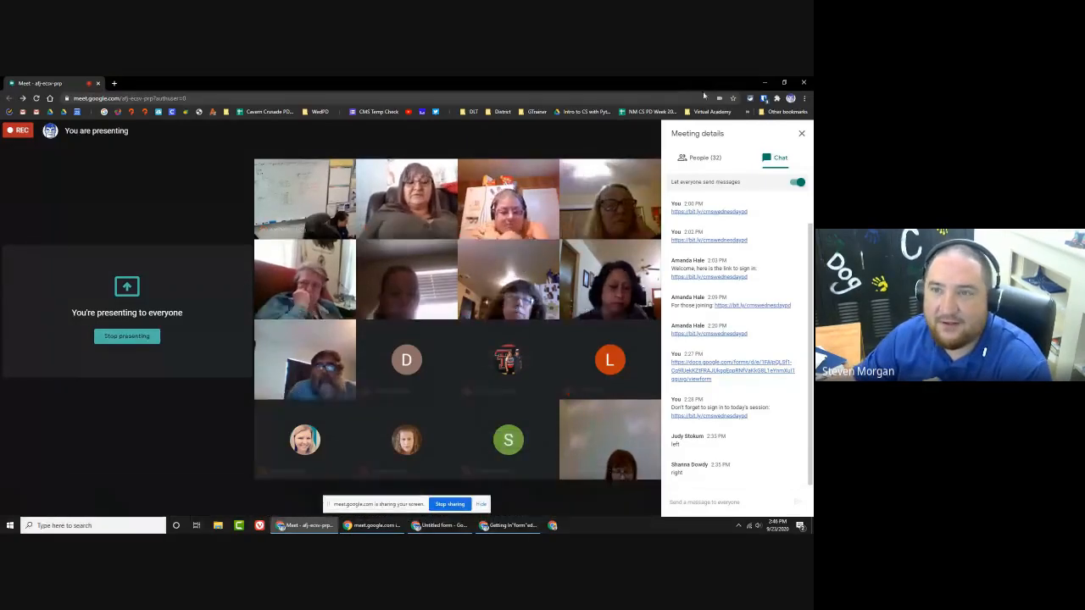
click(766, 83)
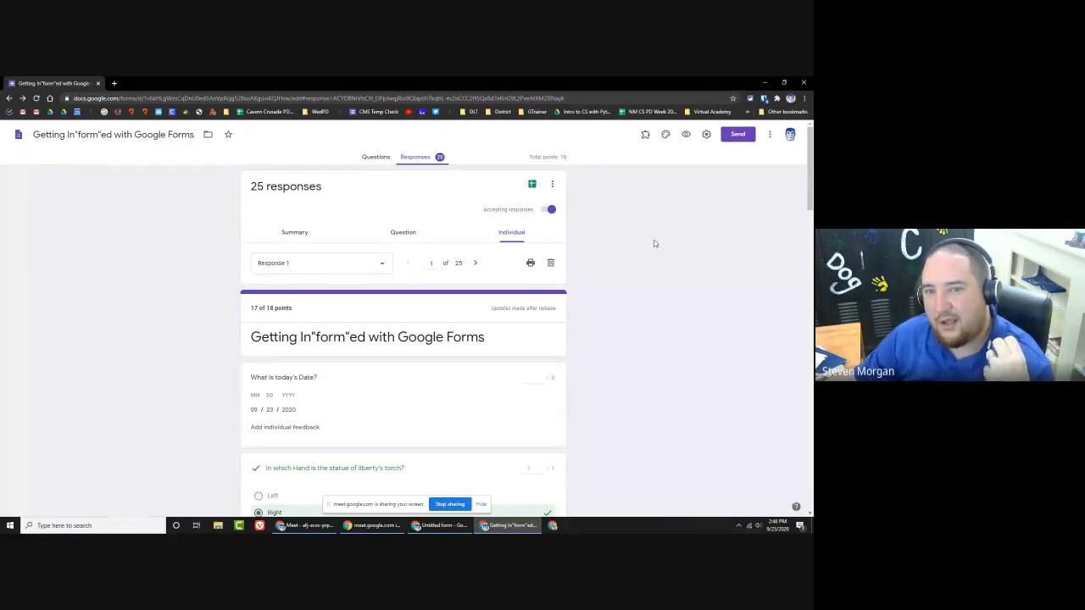
Step: Look over the response options and create a new linked spreadsheet for the form's responses, keeping the suggested name
click(552, 185)
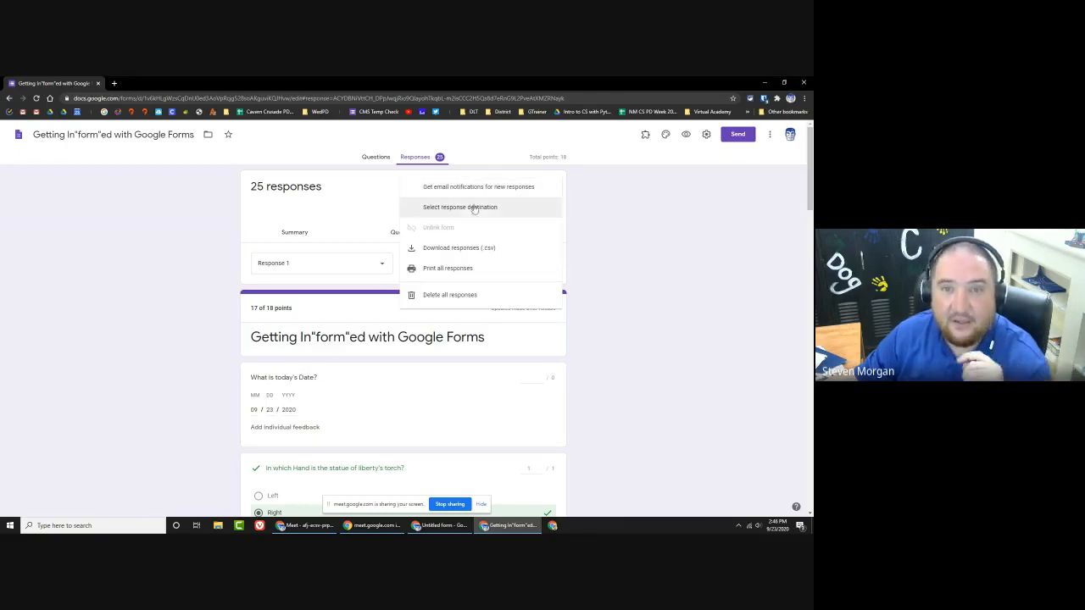
click(610, 212)
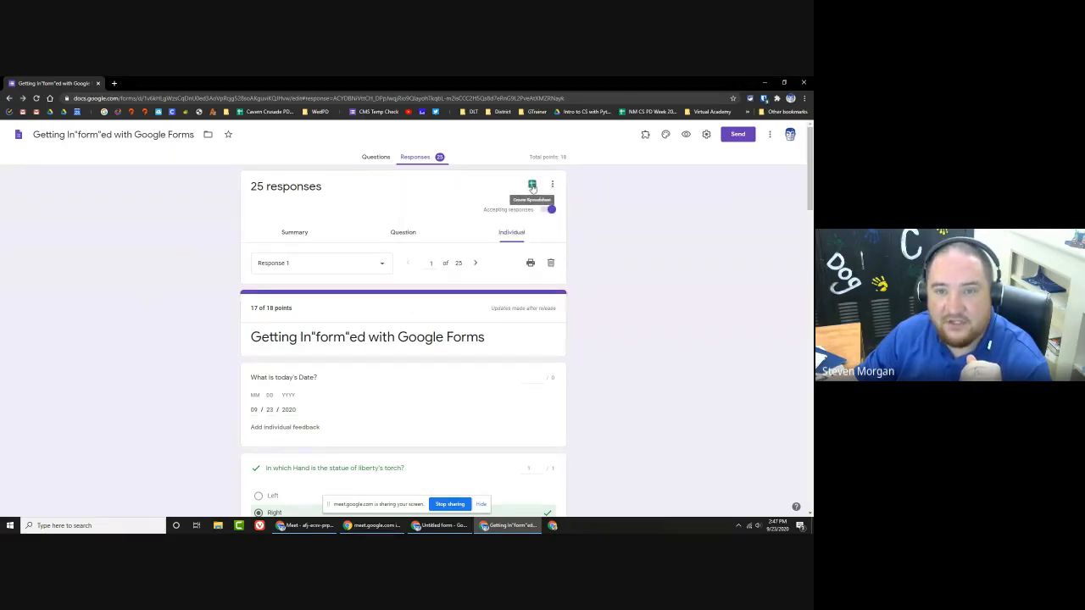
click(532, 185)
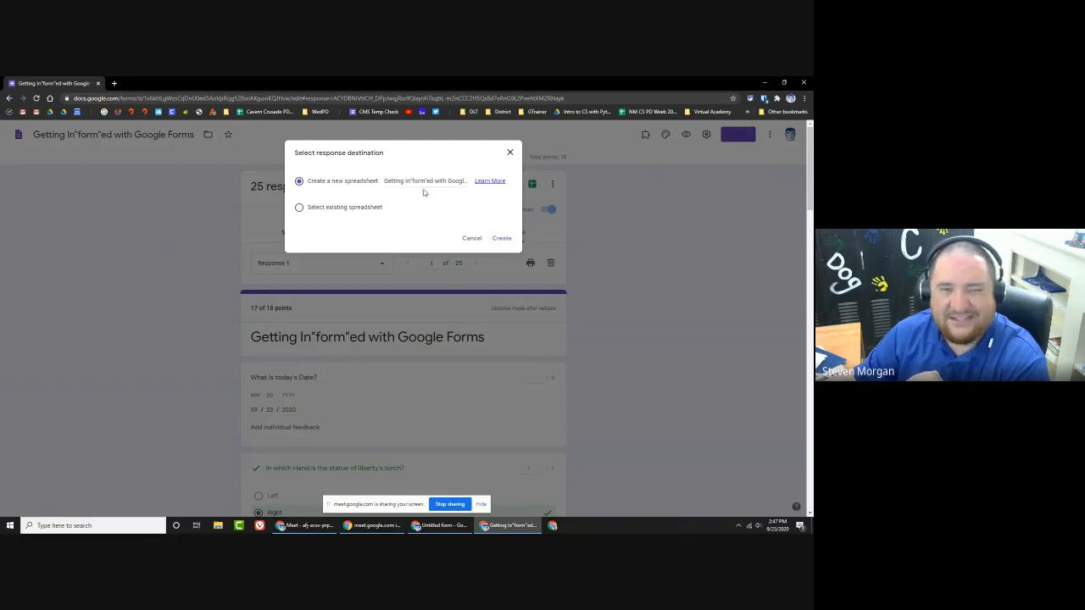
click(505, 243)
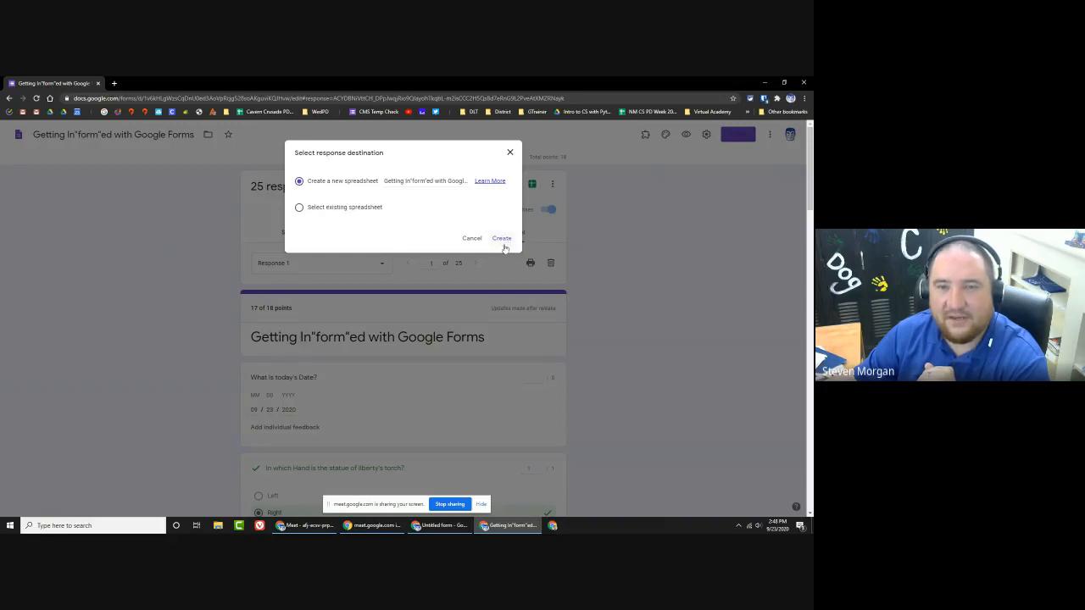
click(503, 240)
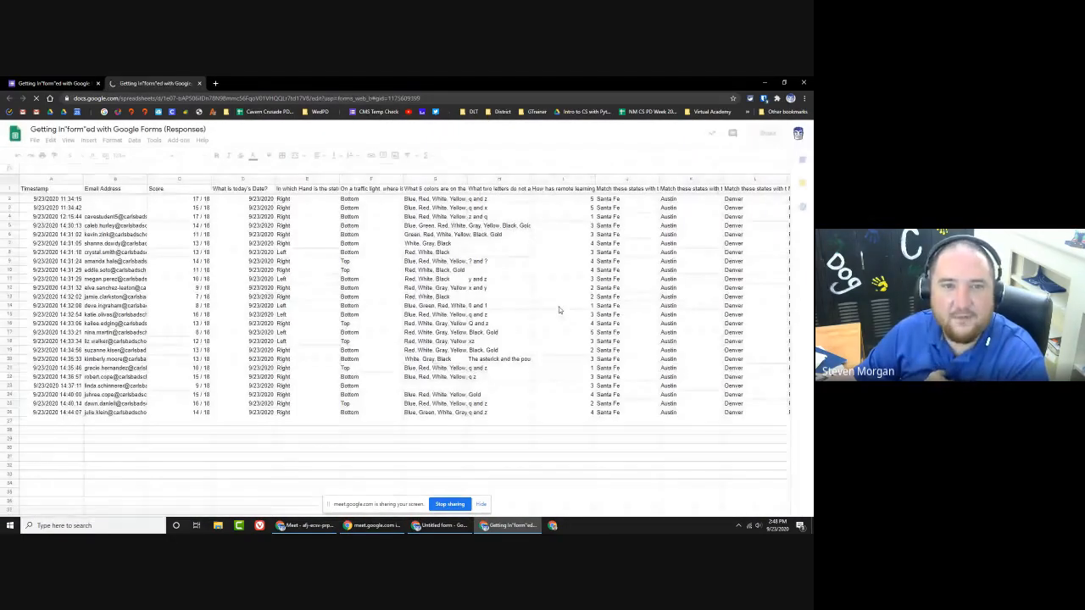
Step: Hide the Email Address column in the response spreadsheet
click(111, 178)
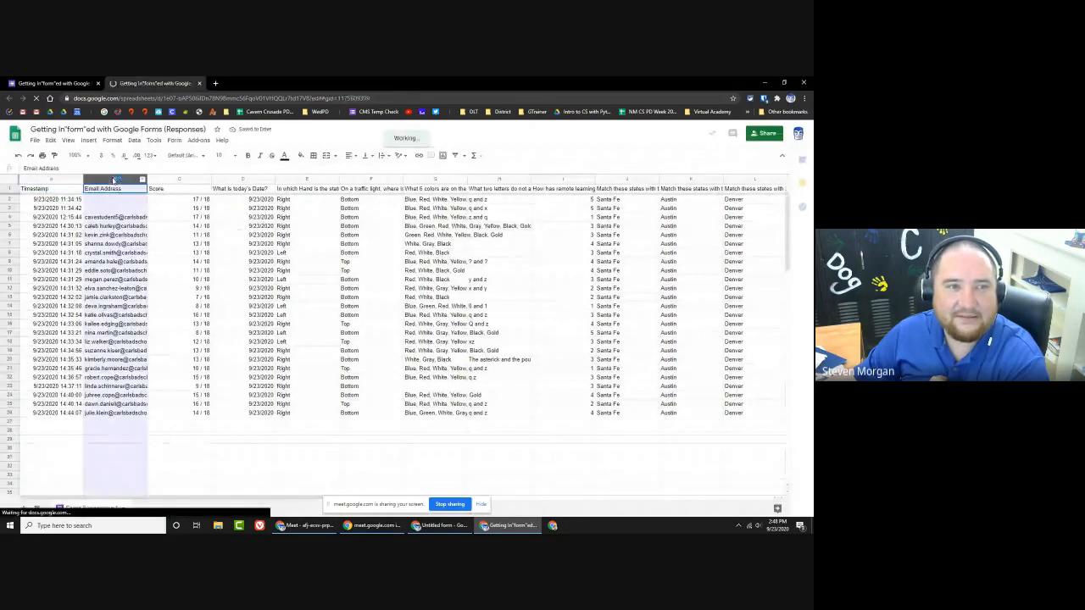
right_click(111, 179)
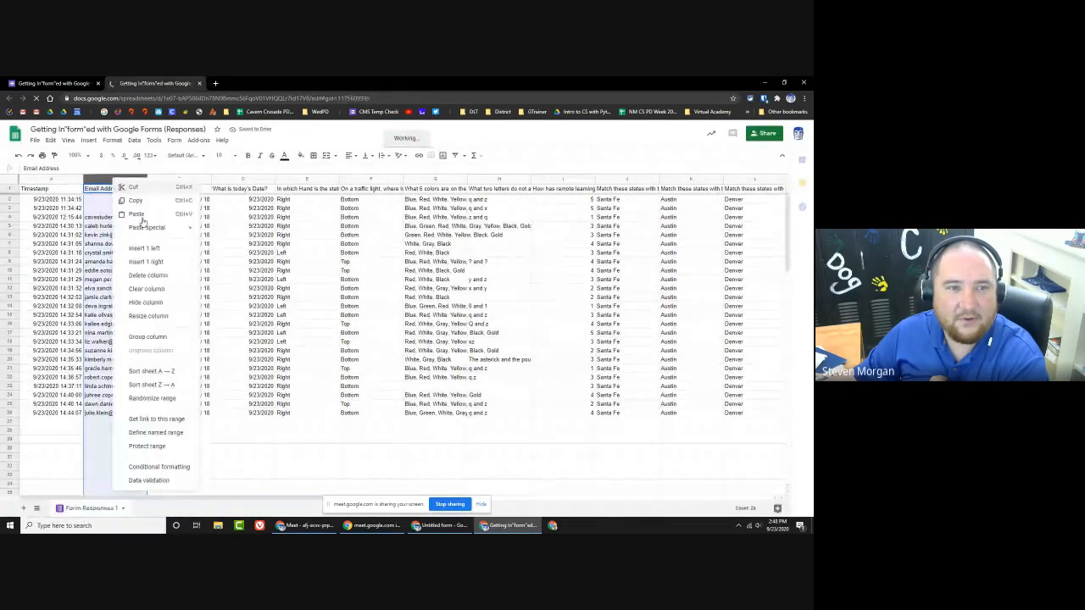
click(145, 302)
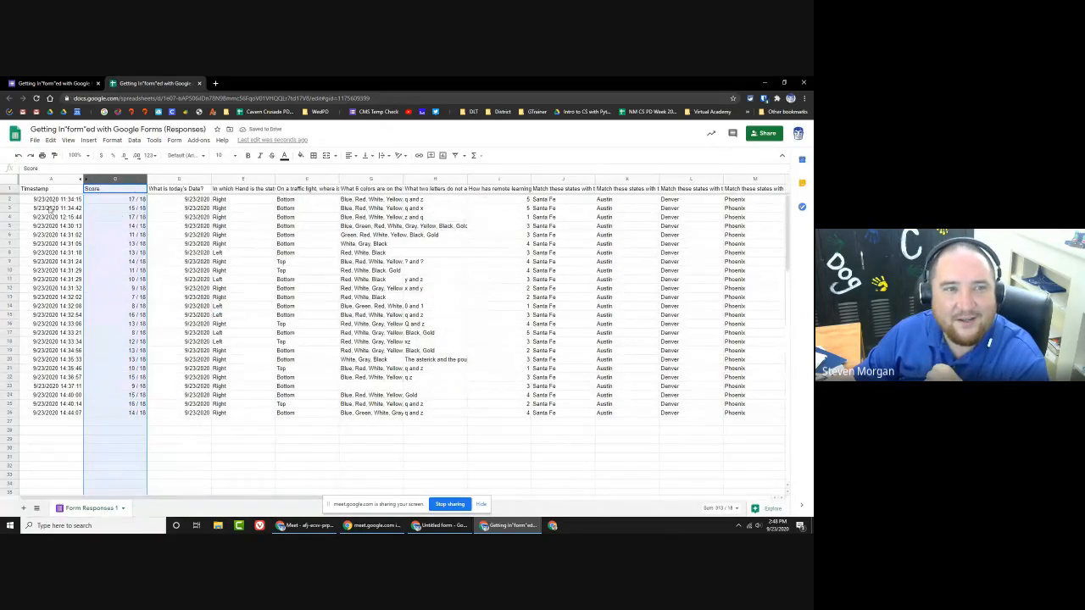
Step: Examine the submission timestamps, the scores and the answer columns of the first responses
drag(52, 200, 57, 412)
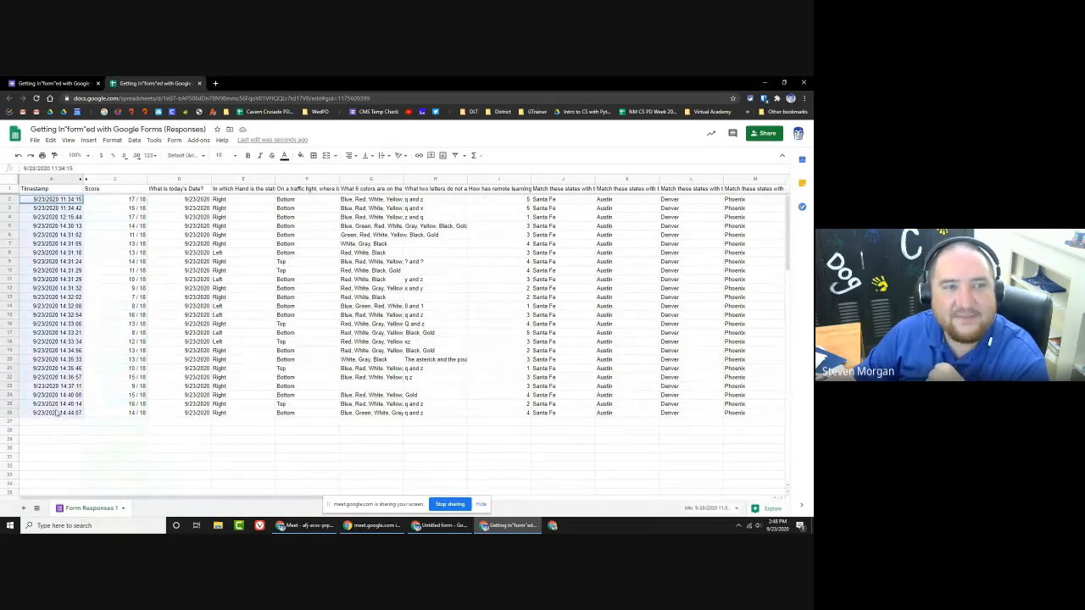
click(61, 218)
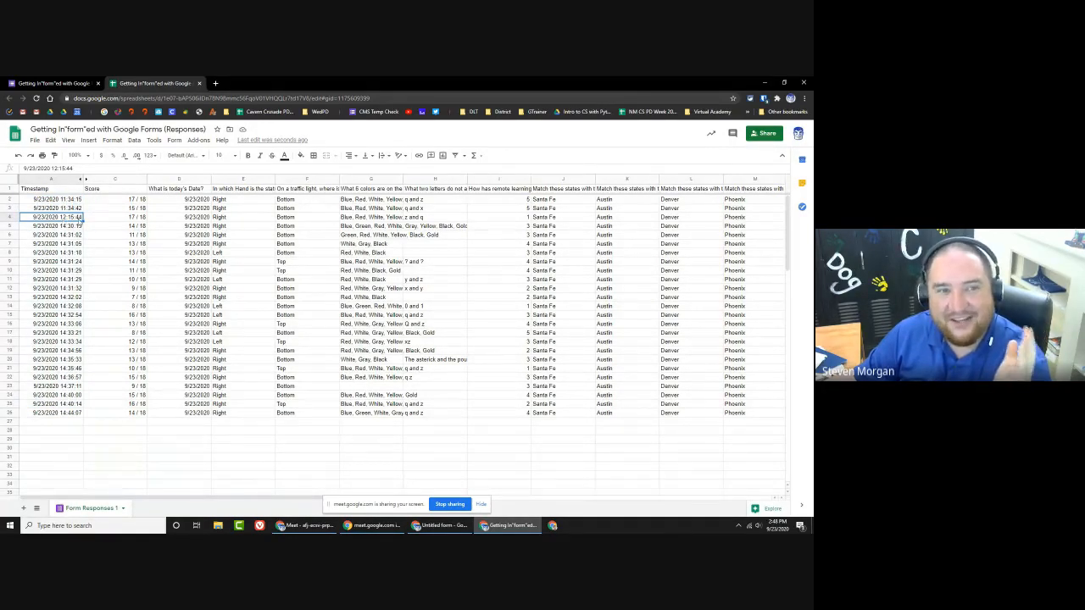
drag(133, 204, 144, 296)
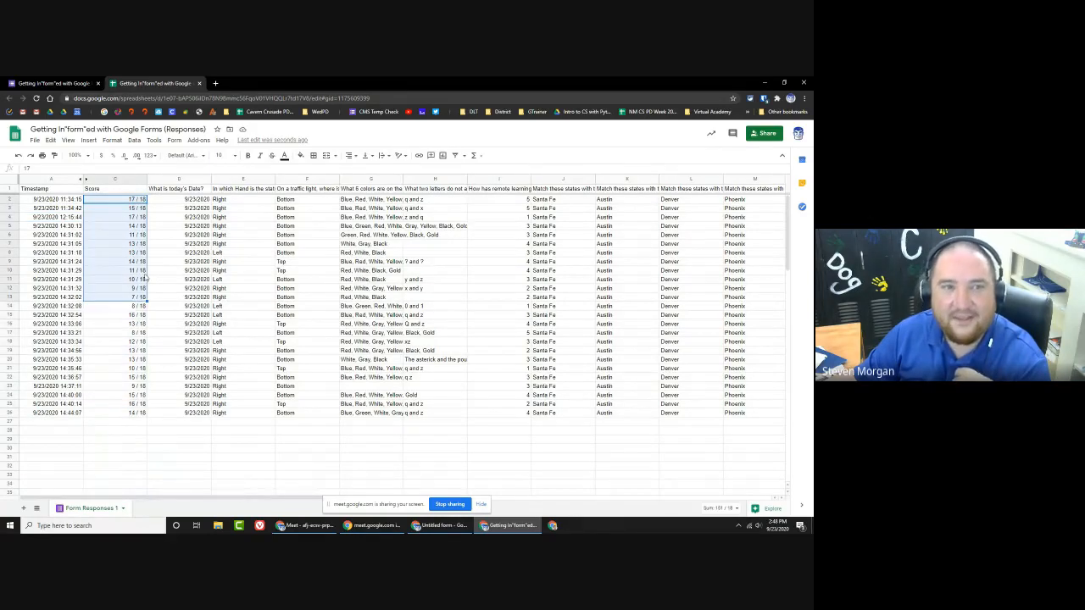
click(188, 198)
drag(376, 204, 783, 209)
Step: Go through the first response's answers from the date column to the Gettysburg Address column, and return to its timestamp
click(182, 197)
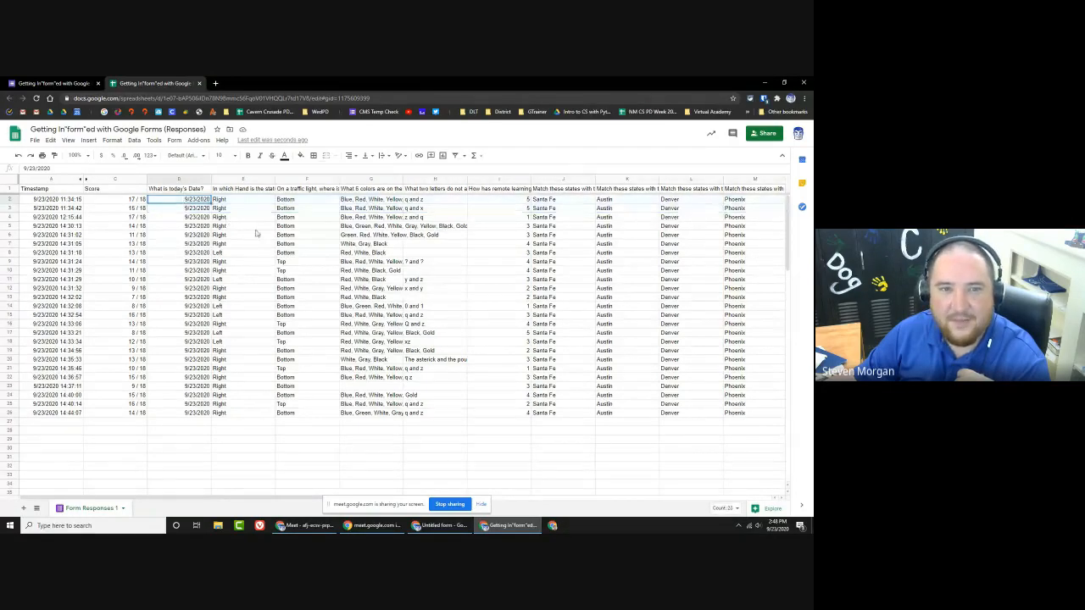
key(Right)
key(Right)
key(Right)
key(Right)
key(Right)
key(Right)
key(Right)
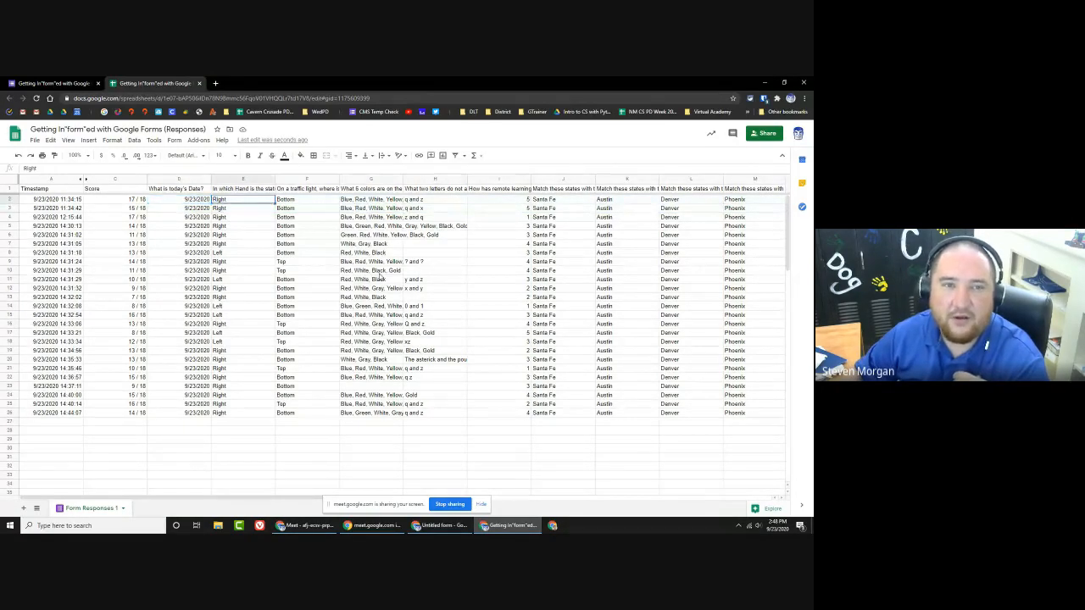
key(Right)
key(Right)
key(Right)
key(Right)
key(Right)
key(Right)
key(Right)
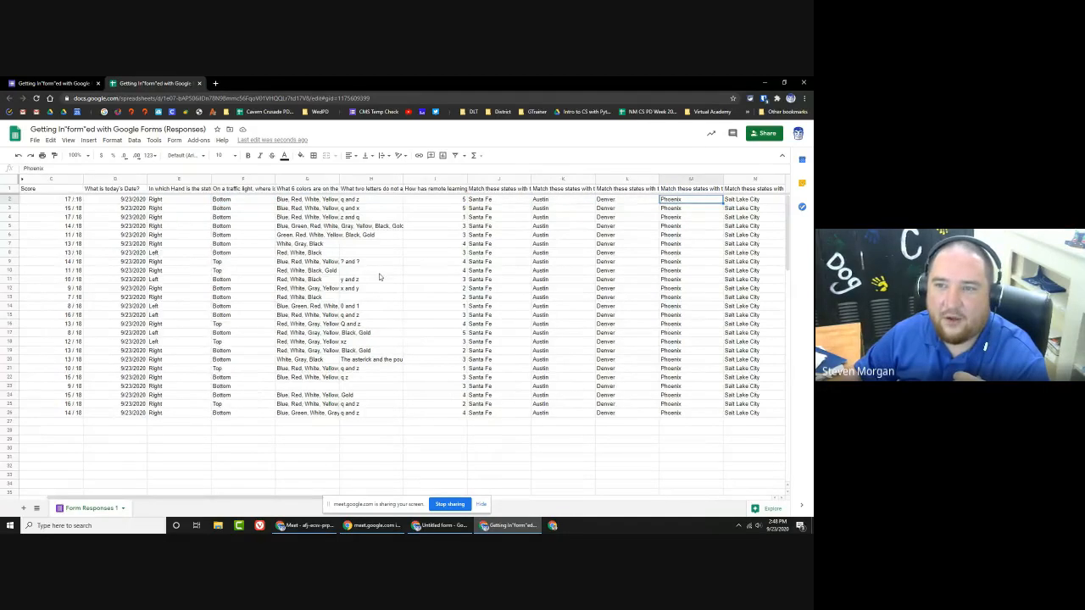
key(Right)
key(Right)
key(Right)
key(Right)
key(Right)
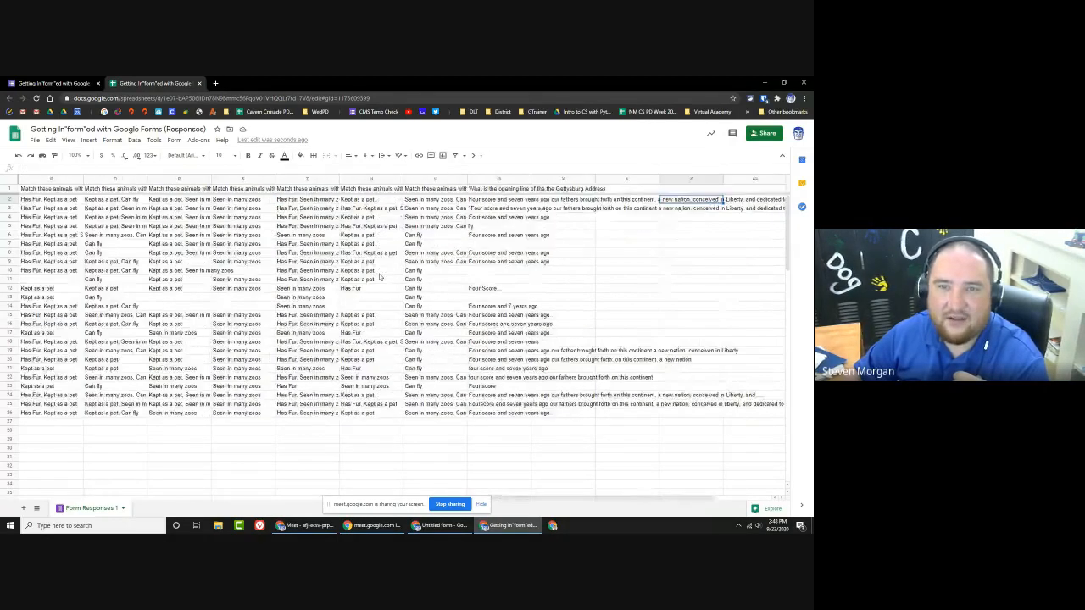
key(Left)
key(Left)
key(Left)
key(Left)
key(Left)
key(Left)
key(Left)
key(Left)
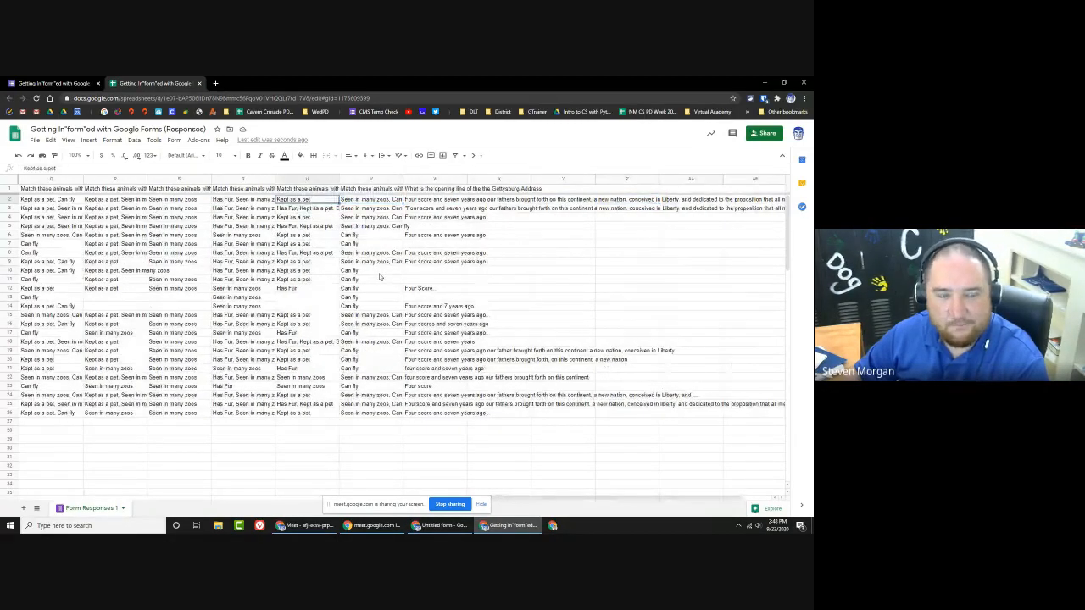
key(Home)
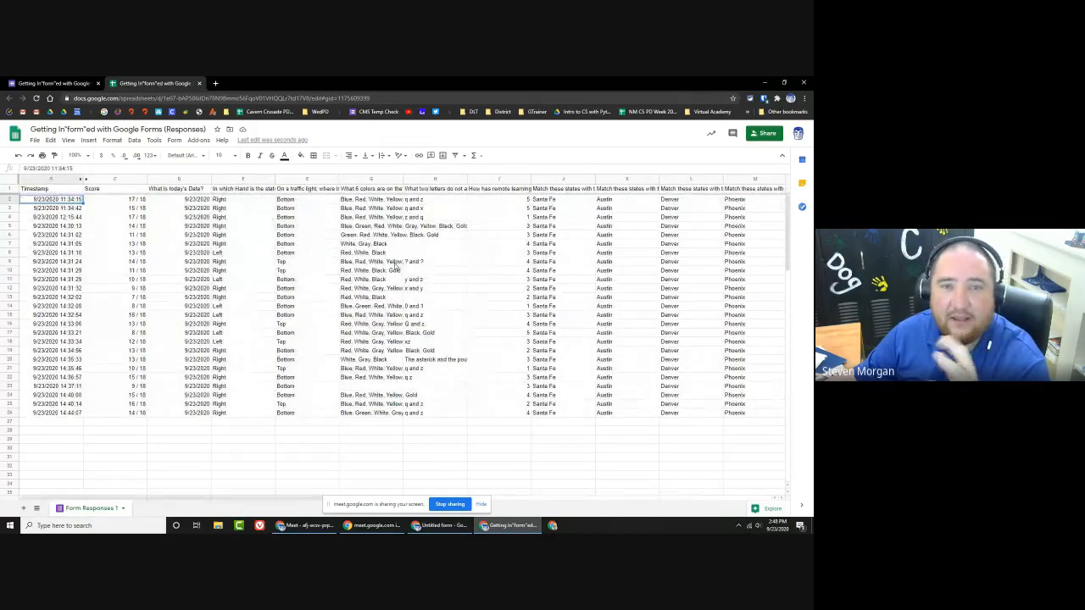
Step: Compare several respondents' checkbox answers in the colors question column, and select the column's answers from row 2 to row 23
click(375, 227)
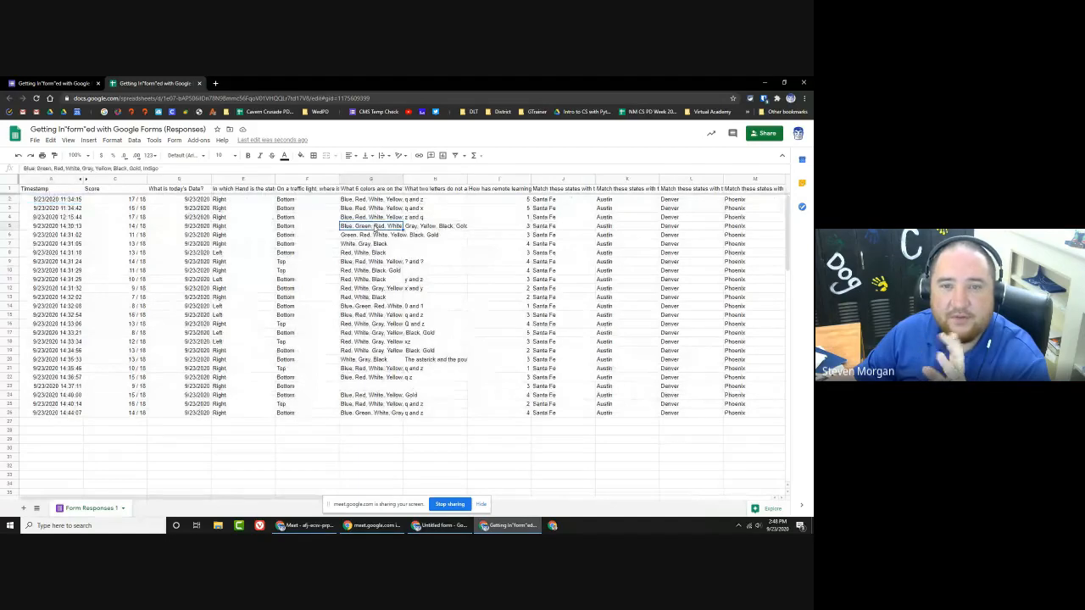
click(386, 289)
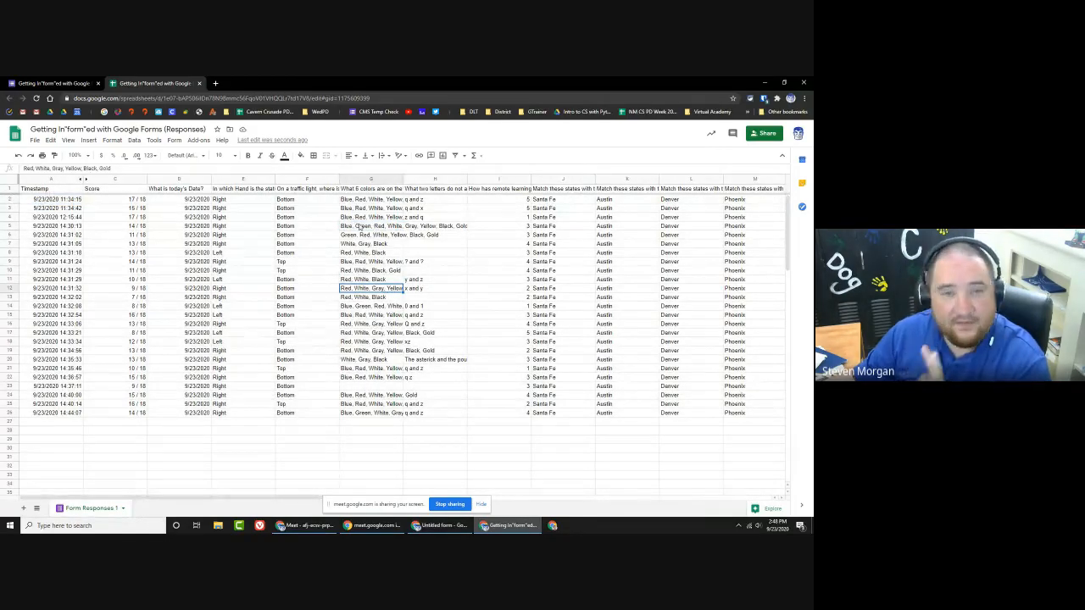
click(389, 218)
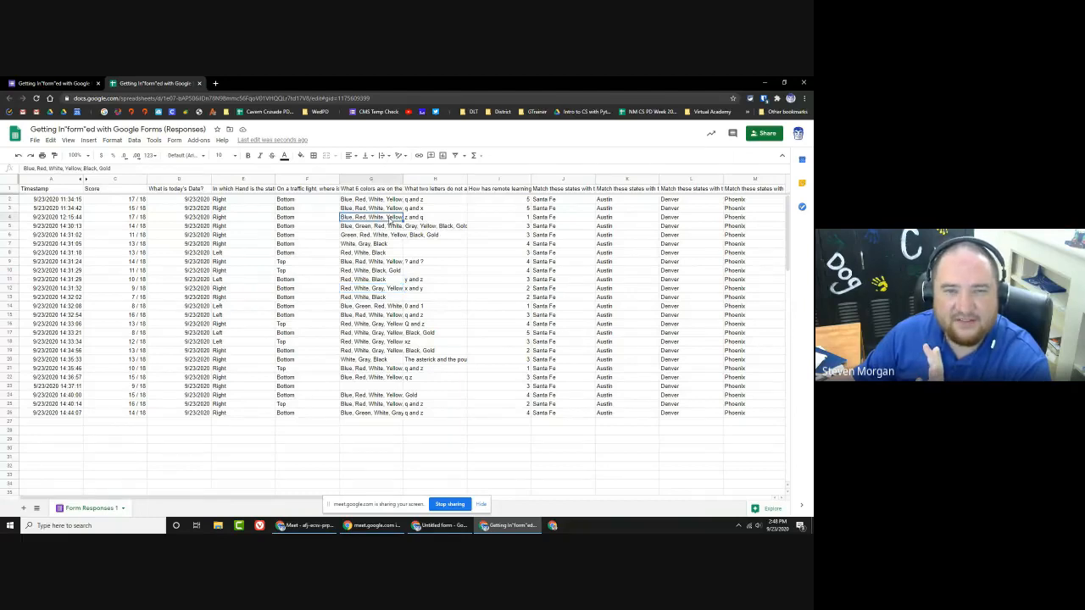
click(369, 281)
click(368, 325)
click(367, 350)
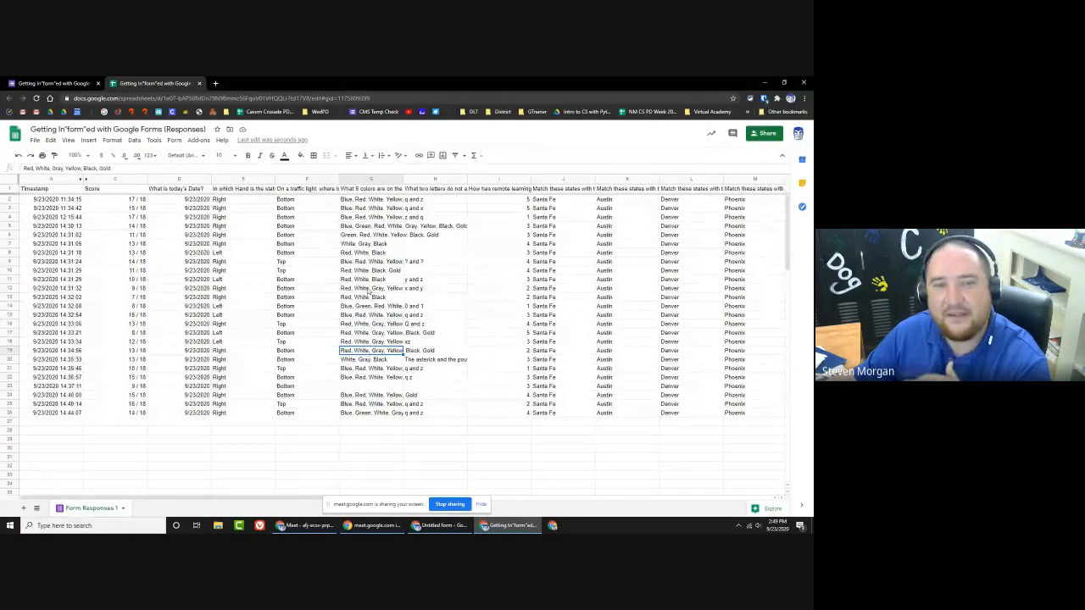
drag(367, 204, 382, 389)
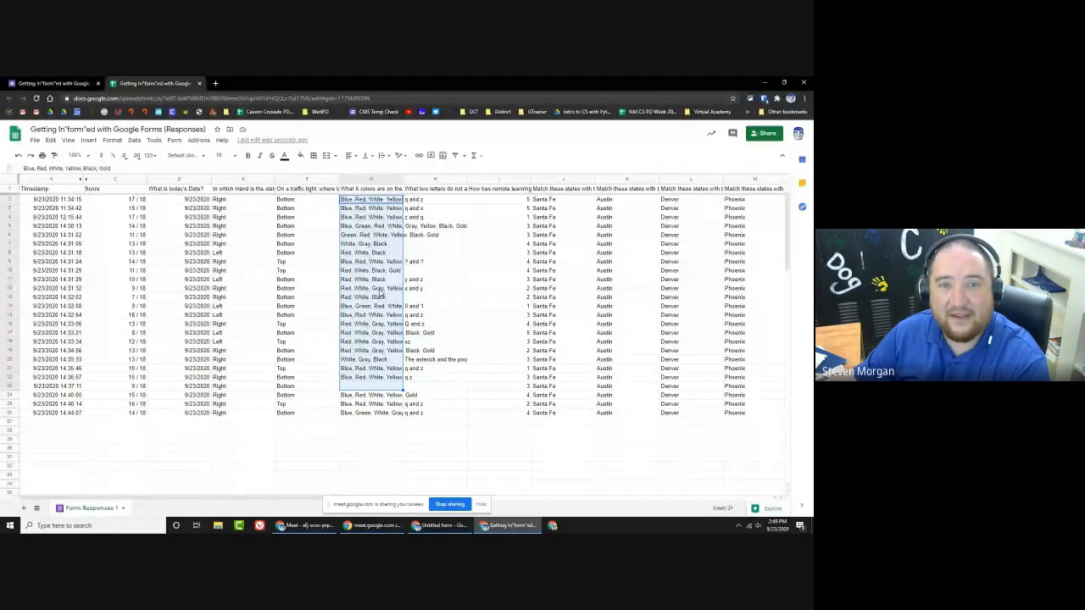
Step: Switch to the CMS PD by DLT form and open its responses in the linked spreadsheet
click(430, 246)
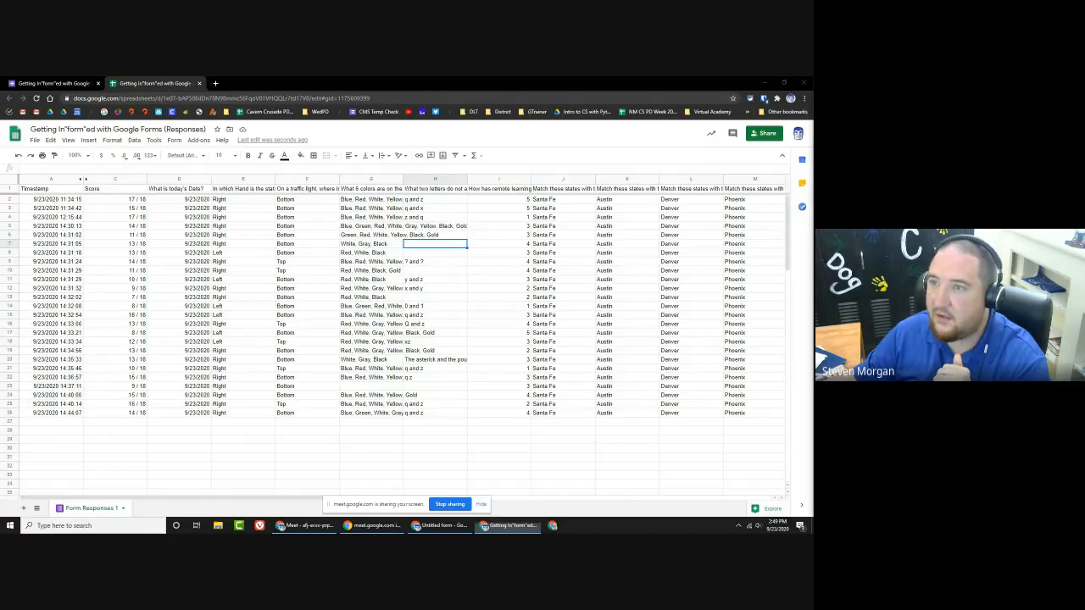
drag(811, 83, 452, 78)
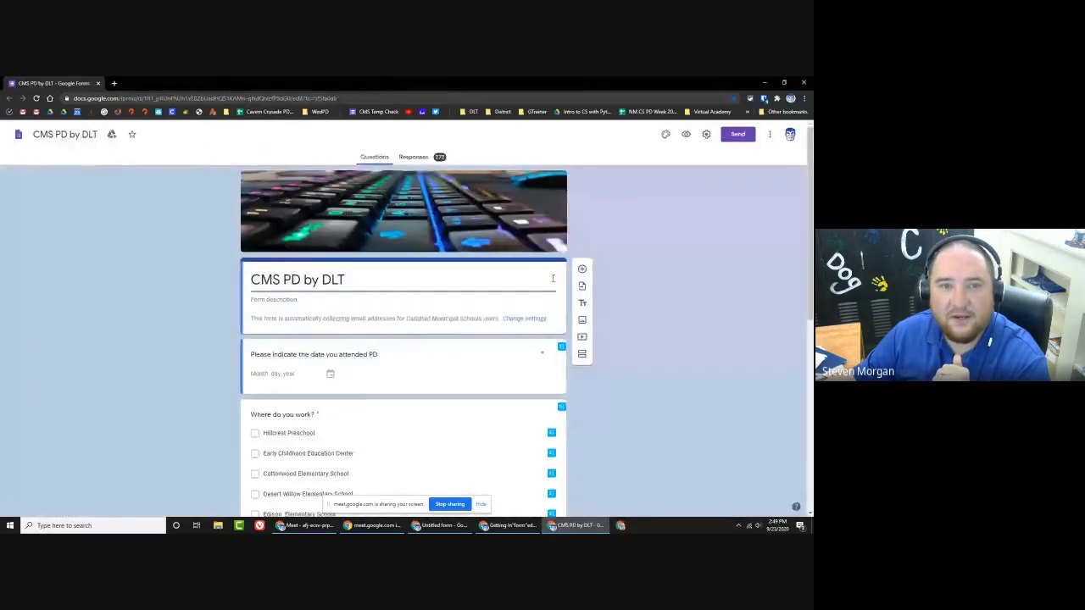
scroll(283, 282, down, 5)
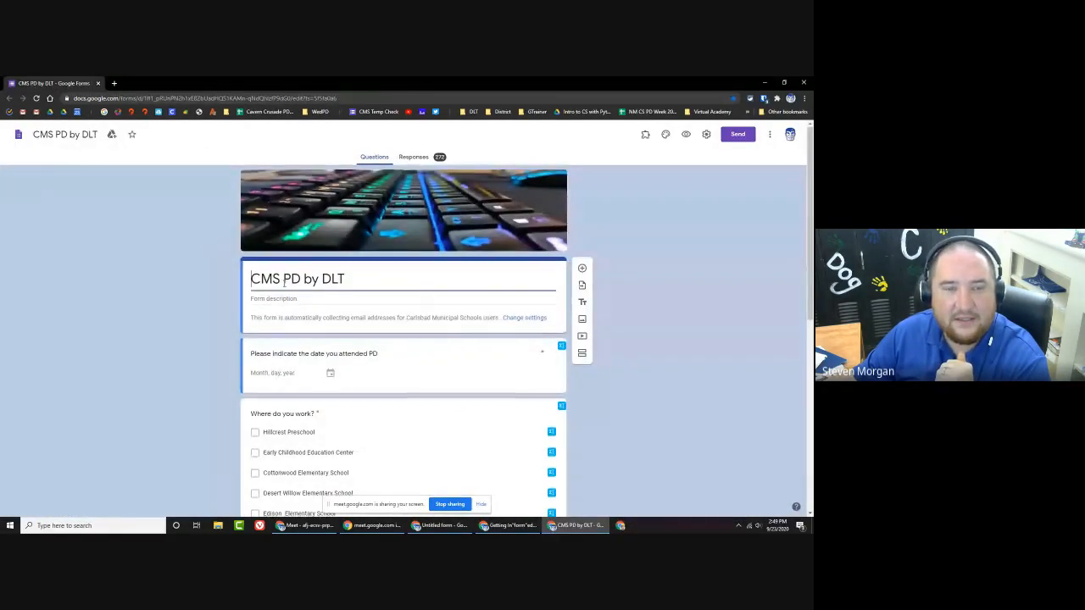
scroll(284, 284, up, 5)
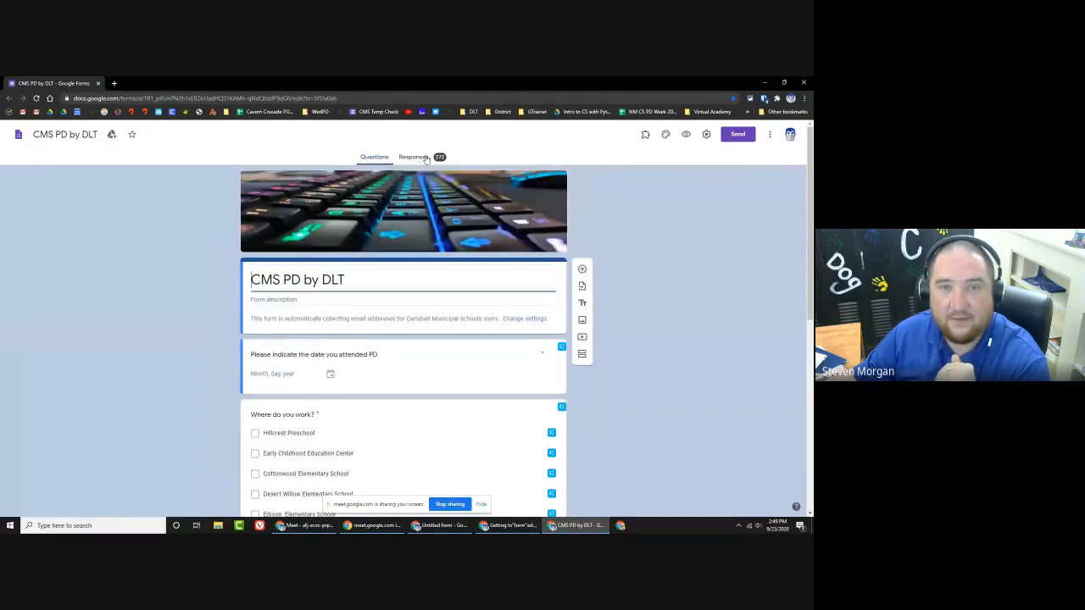
click(417, 159)
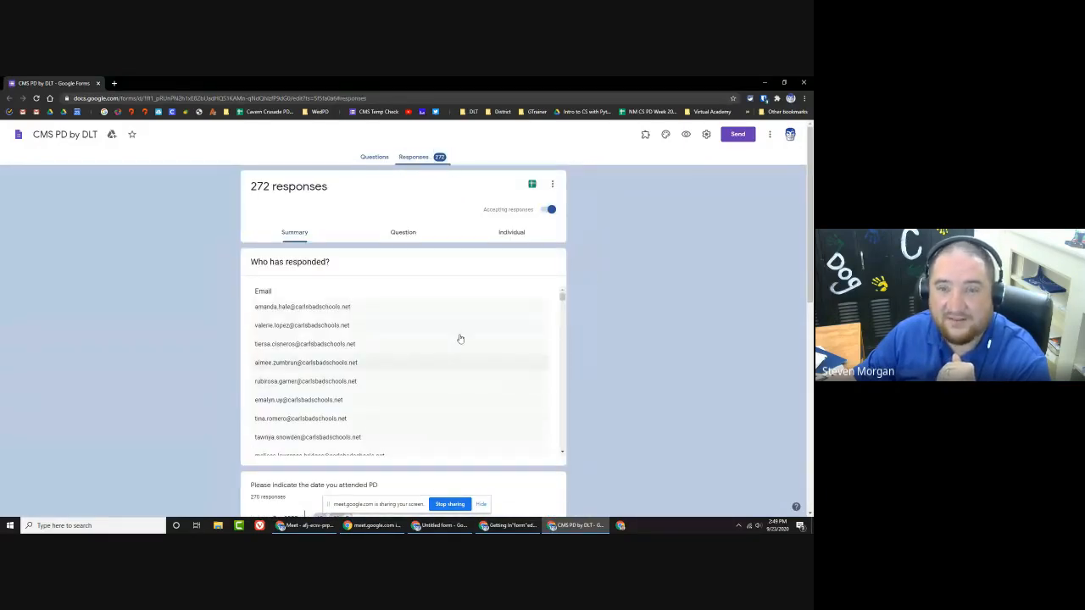
click(531, 185)
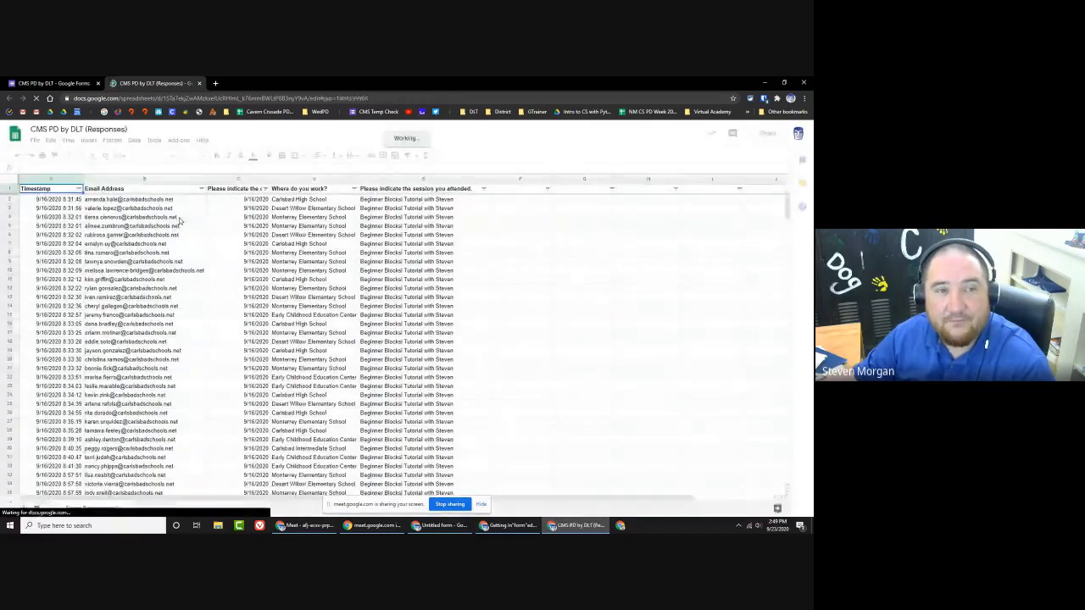
Step: Examine the timestamp, email, attendance date, workplace and session columns of the CMS PD by DLT responses
click(179, 218)
scroll(384, 347, down, 2)
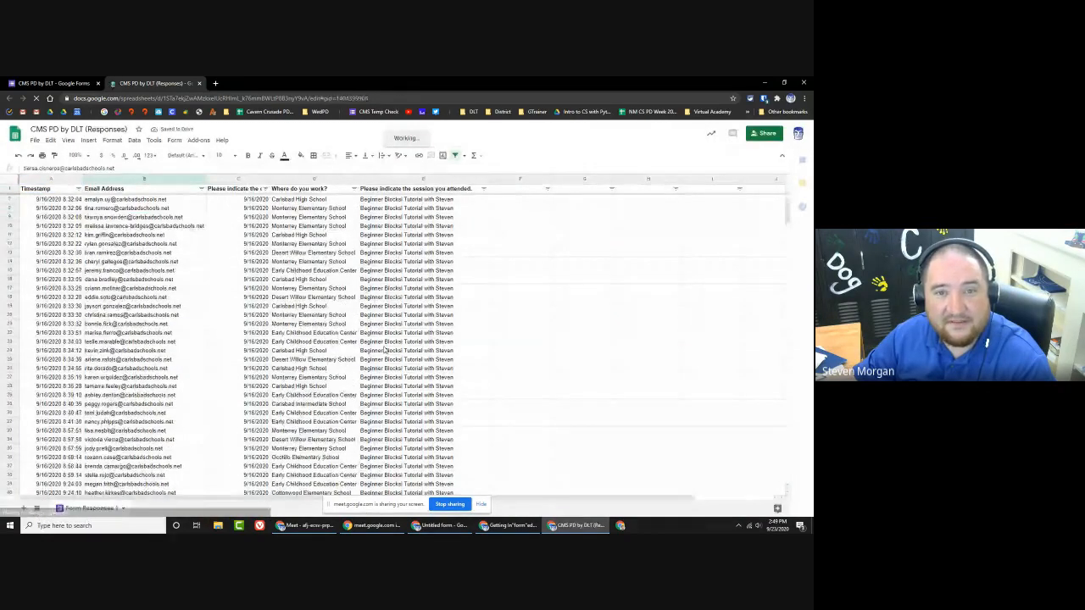
scroll(384, 347, up, 2)
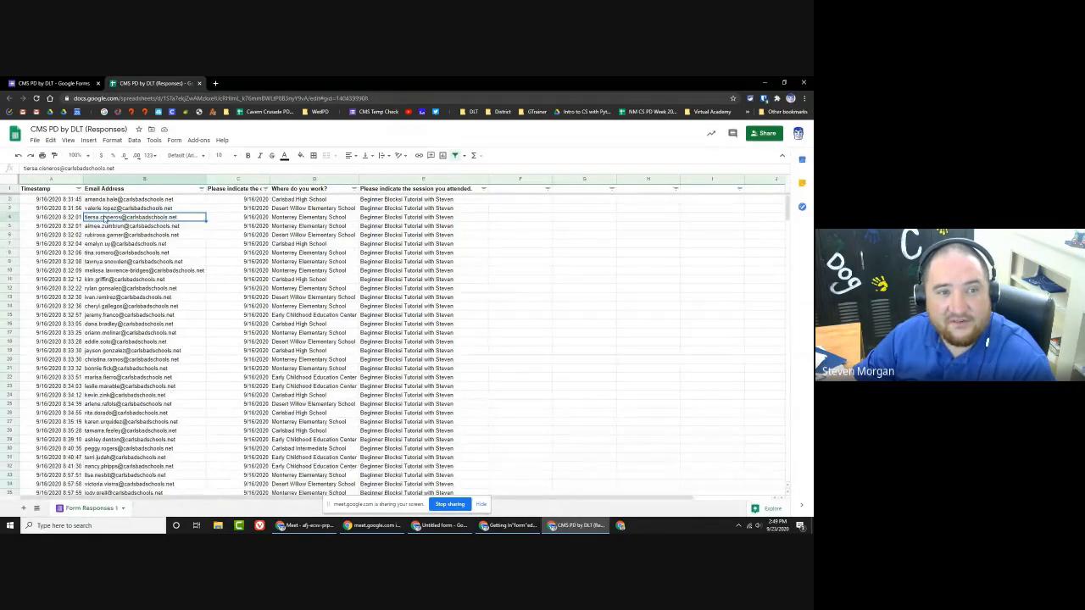
click(119, 201)
click(124, 189)
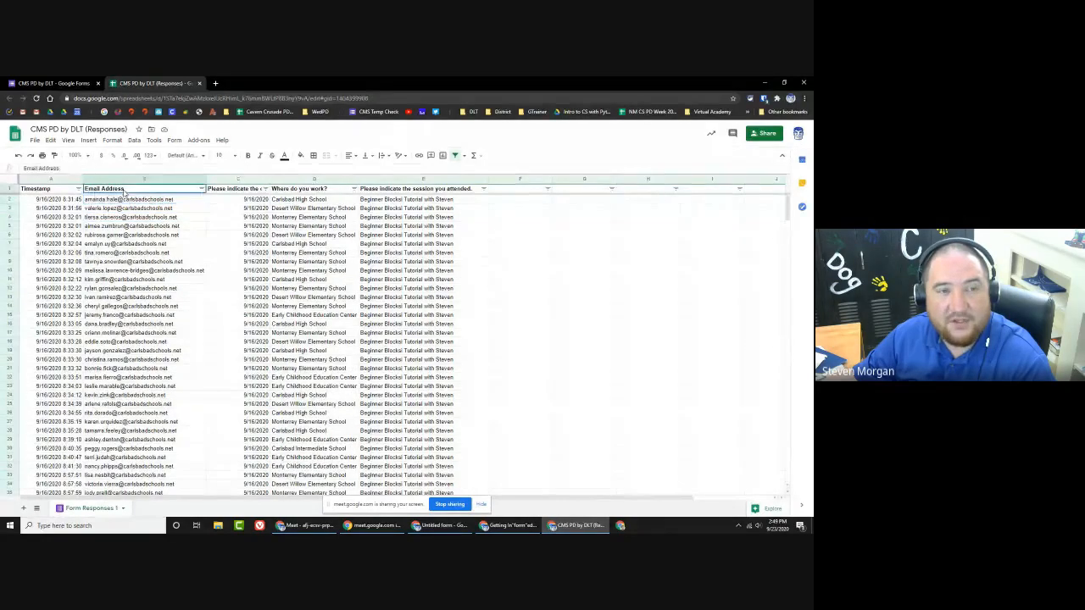
click(48, 191)
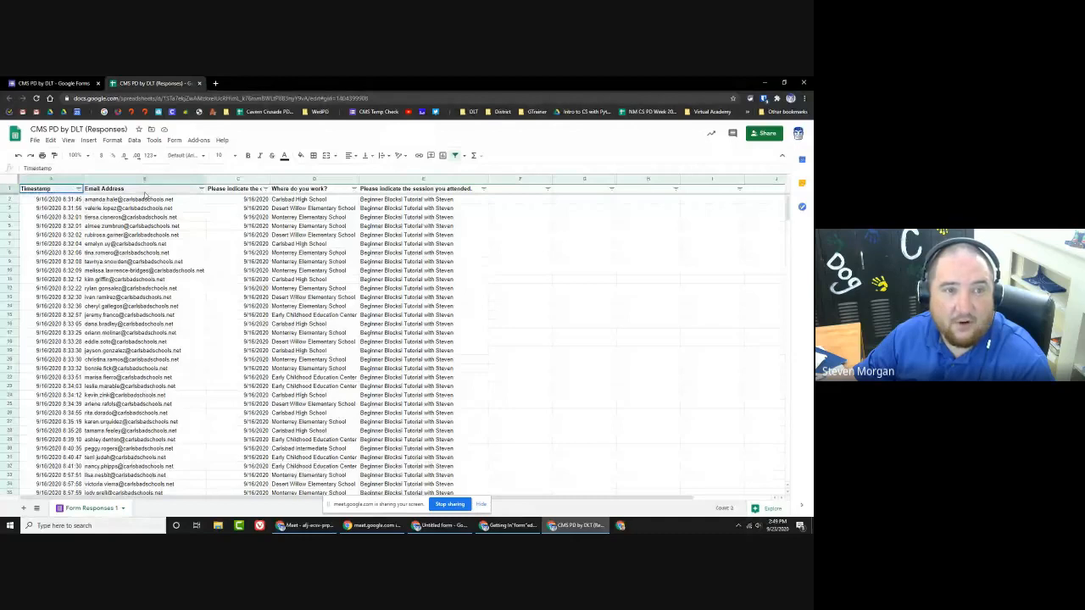
click(234, 189)
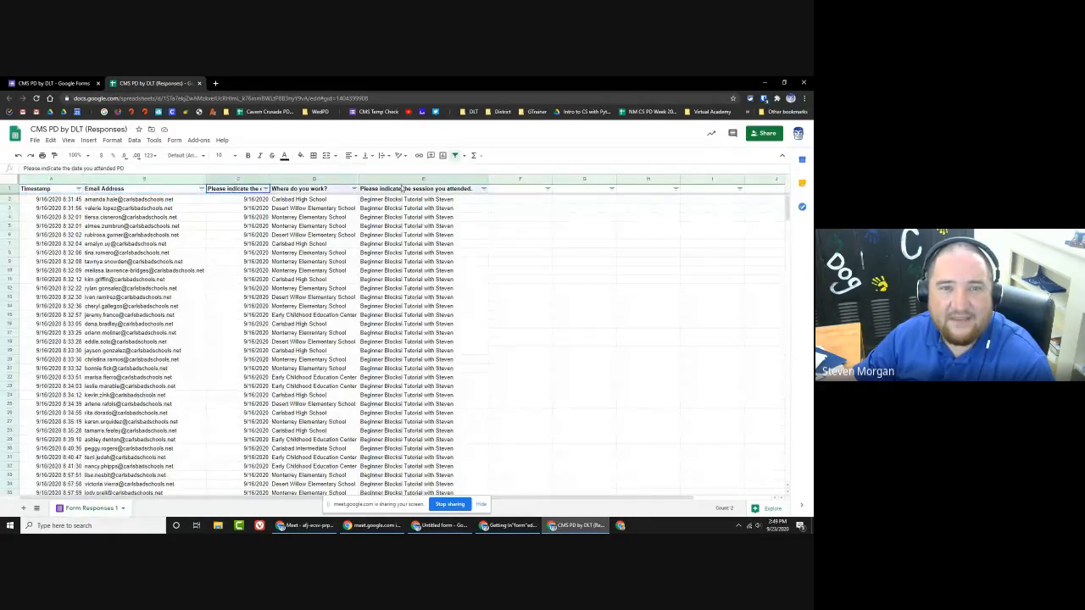
click(386, 237)
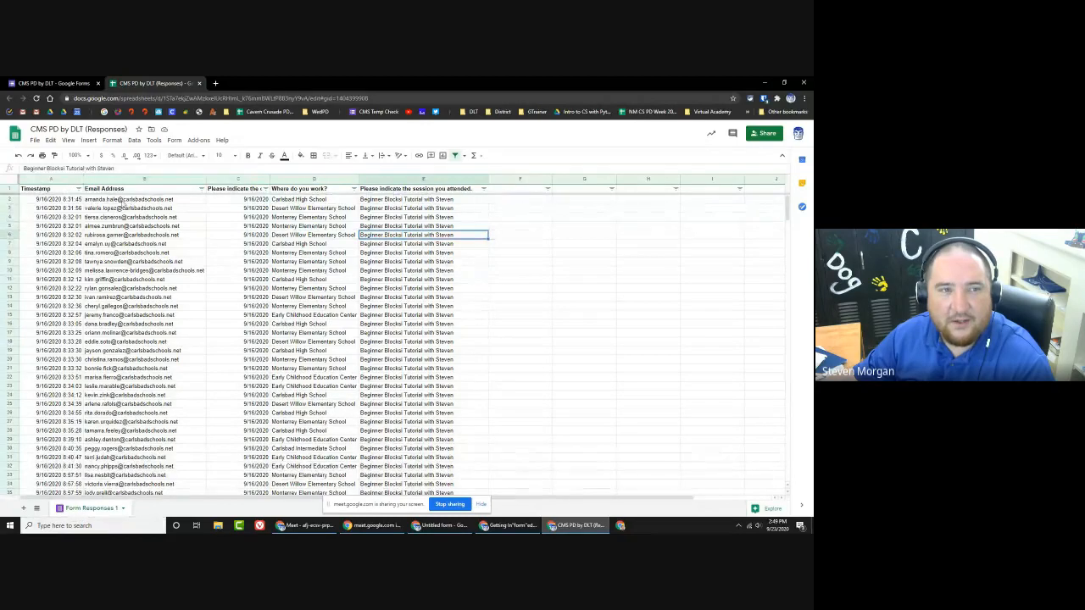
Step: Remove the filter from the header row, and look over the unfiltered Email Address column
click(8, 188)
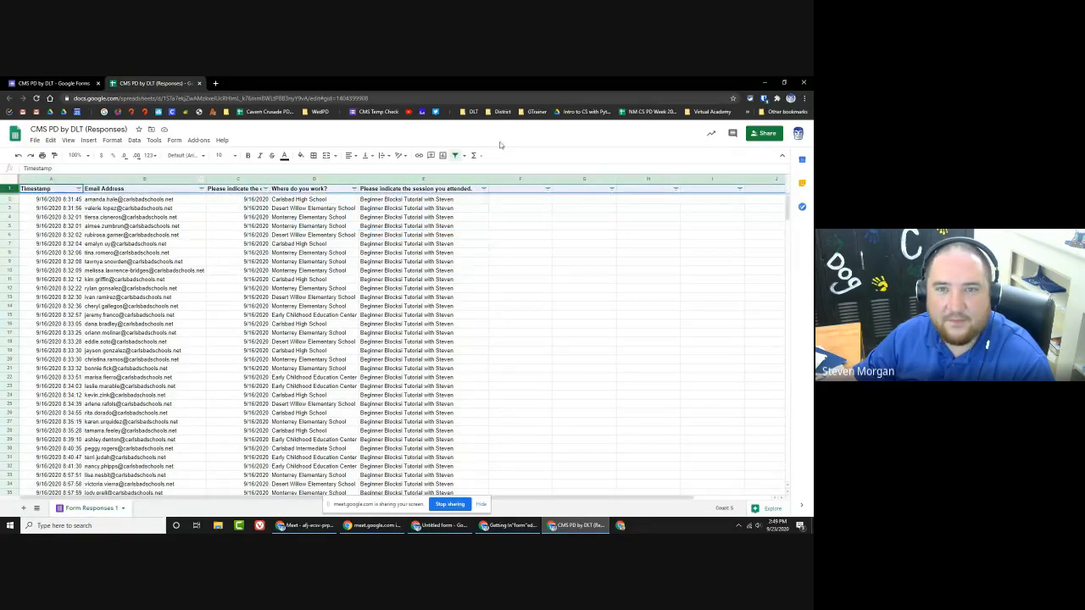
click(453, 156)
click(307, 238)
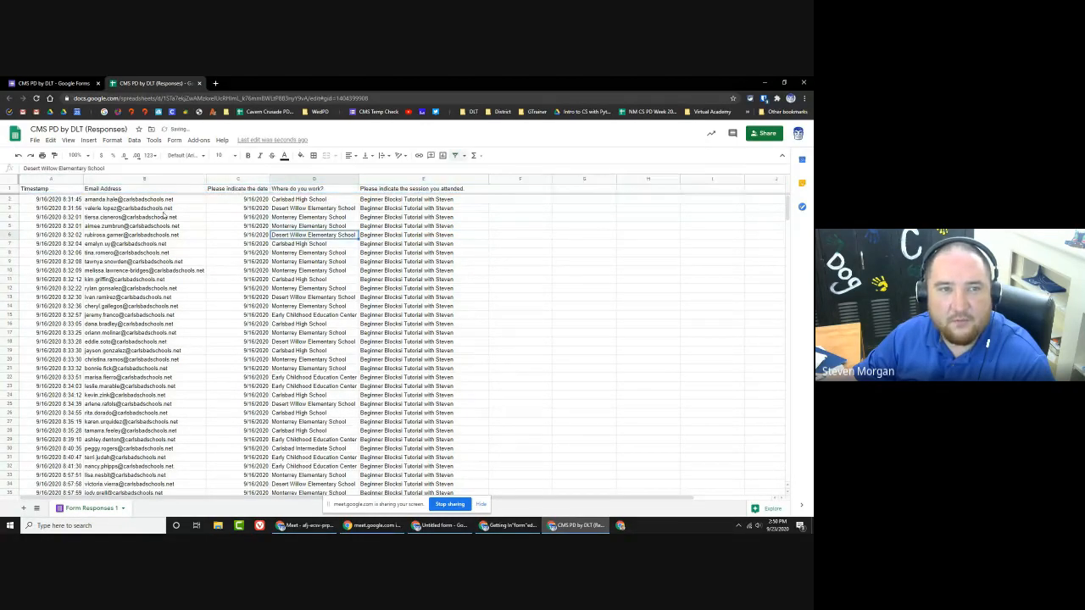
click(113, 188)
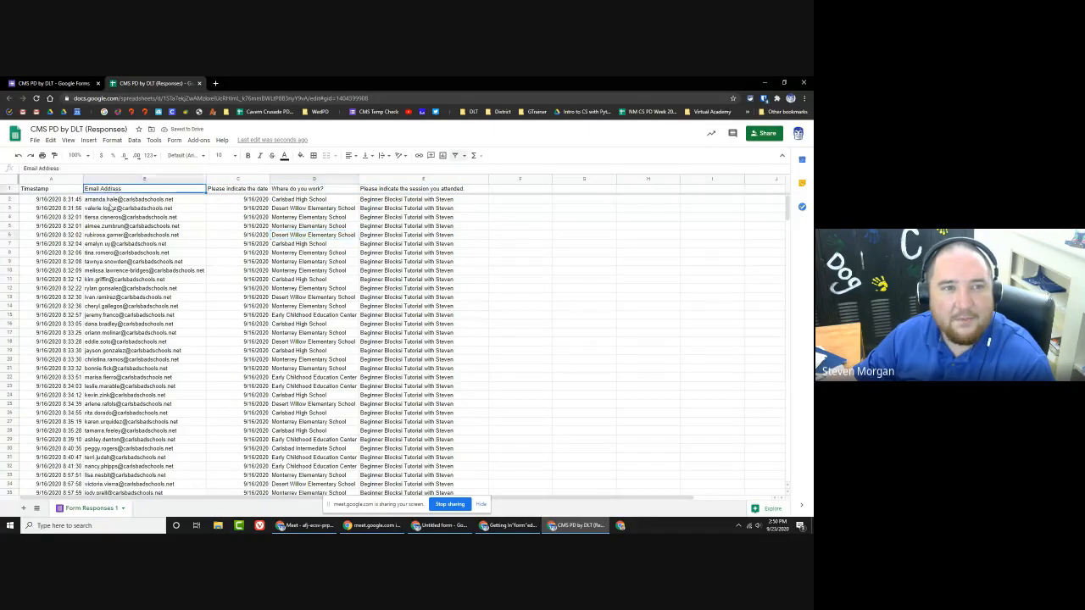
scroll(109, 210, down, 5)
scroll(109, 210, up, 5)
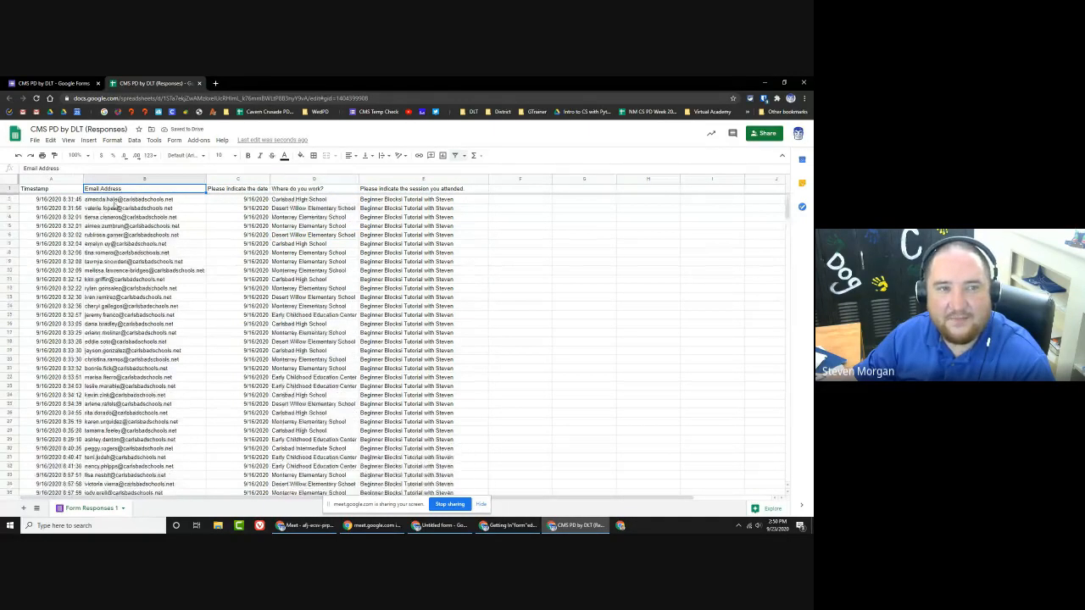
click(114, 201)
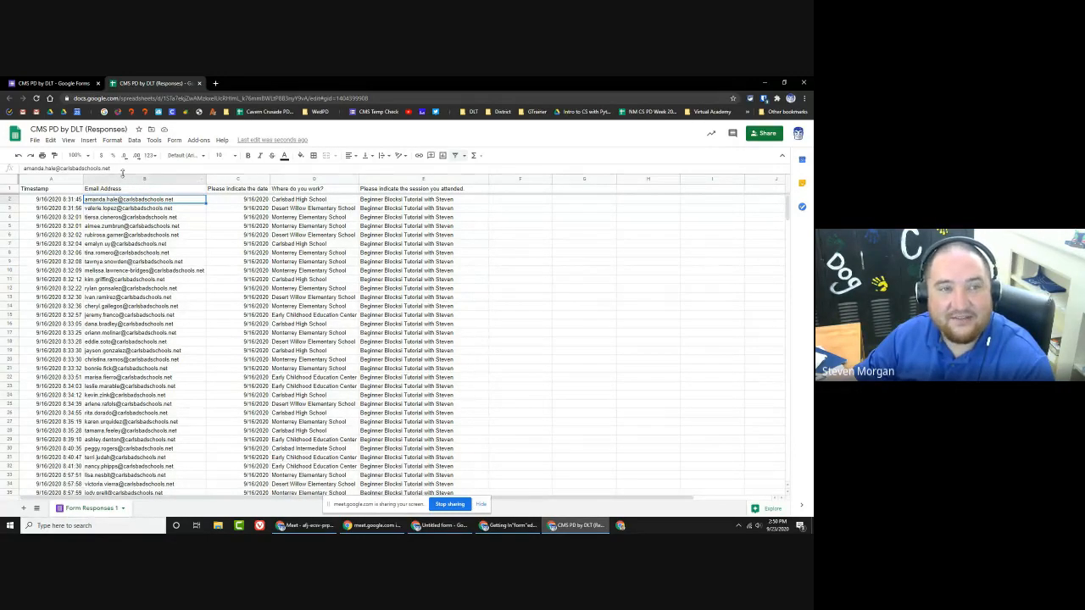
Step: Create a filter on header row 1 of the response sheet
click(10, 189)
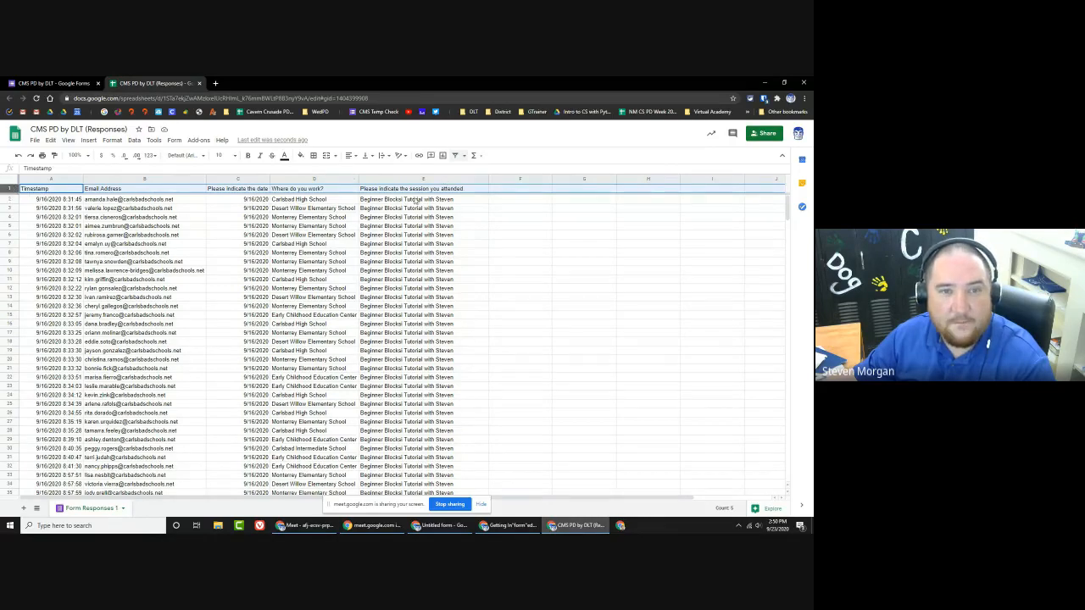
click(455, 158)
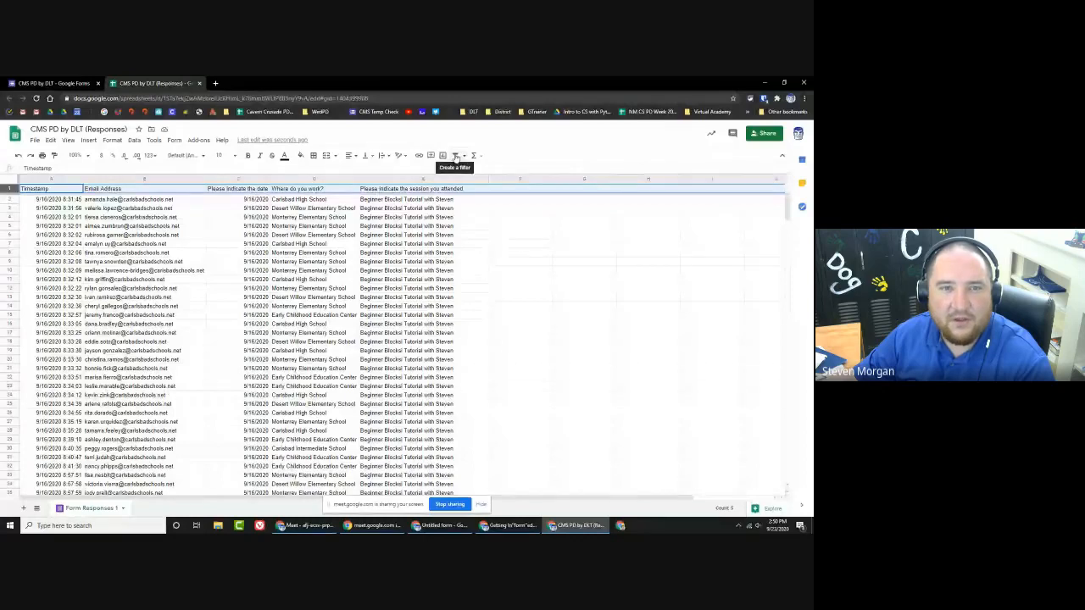
click(455, 157)
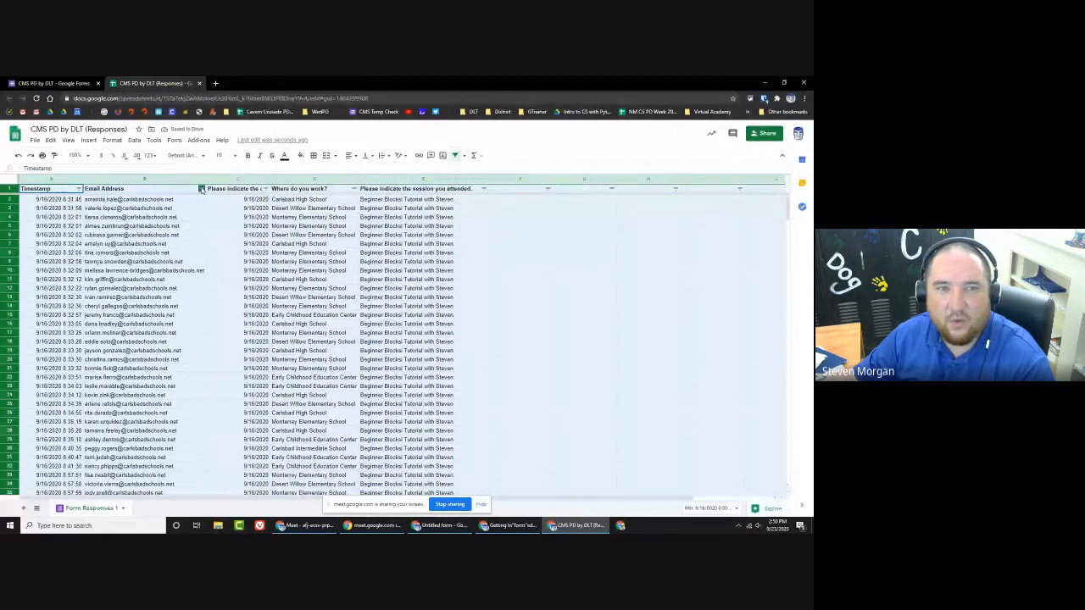
click(129, 209)
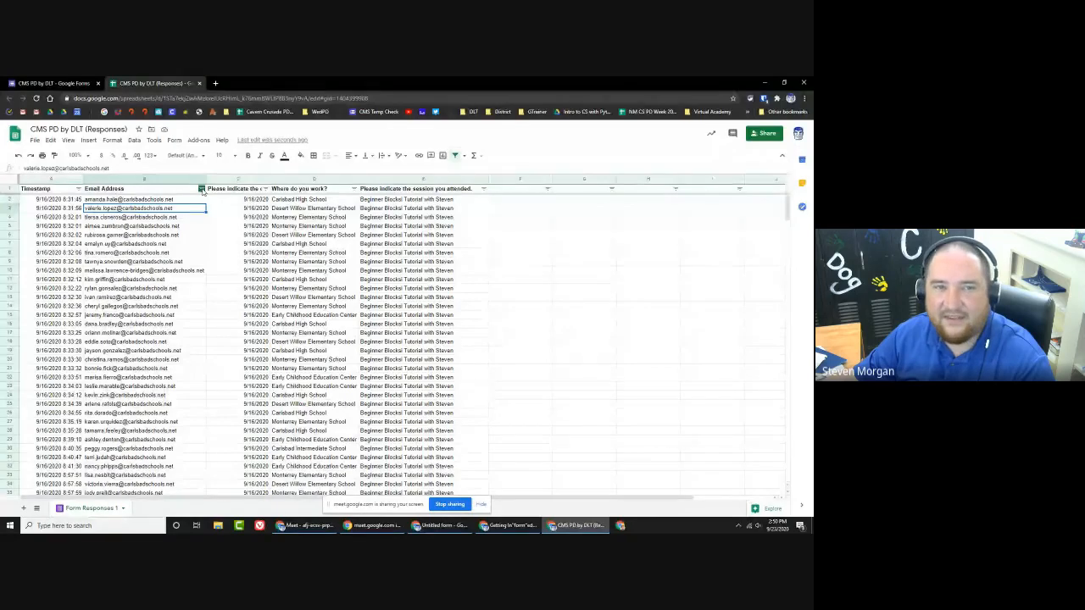
Step: Check the Email Address column's sort options, and briefly revisit the Getting In"form"ed with Google Forms responses before returning to CMS PD by DLT
click(201, 189)
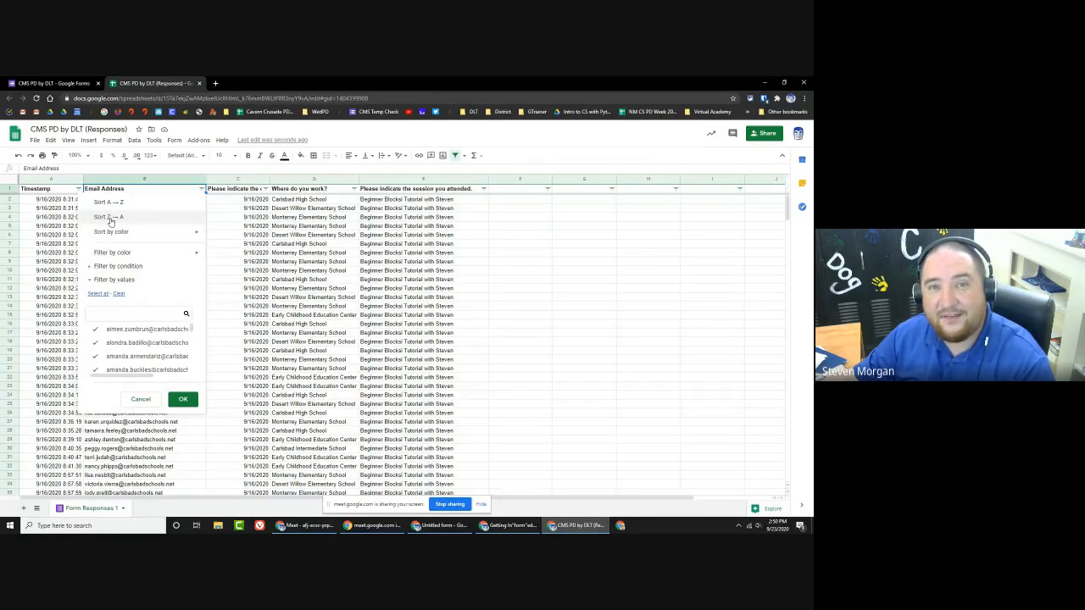
click(503, 525)
click(196, 227)
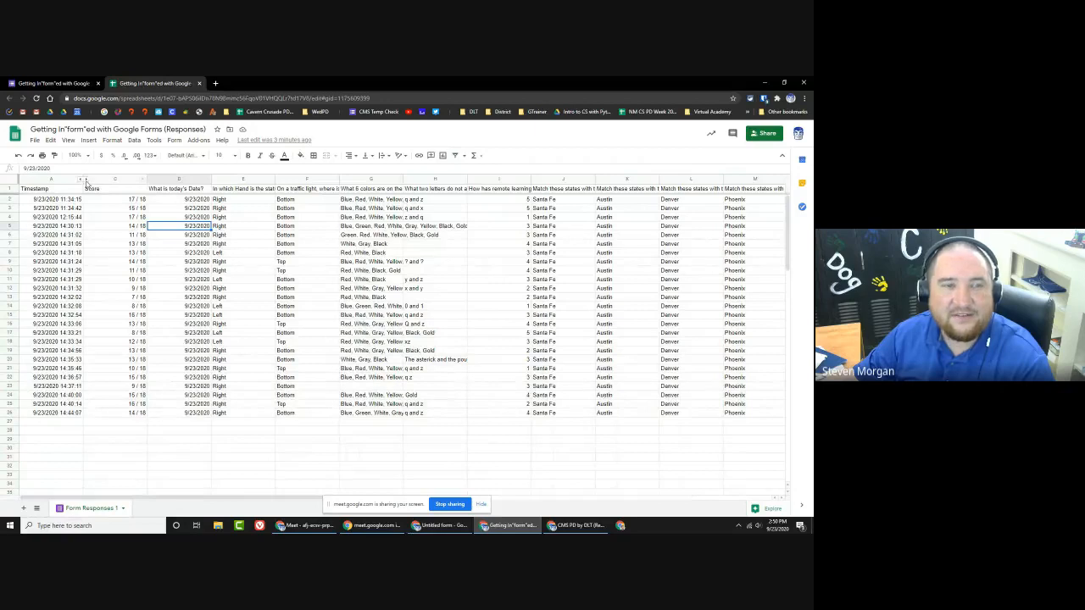
click(572, 525)
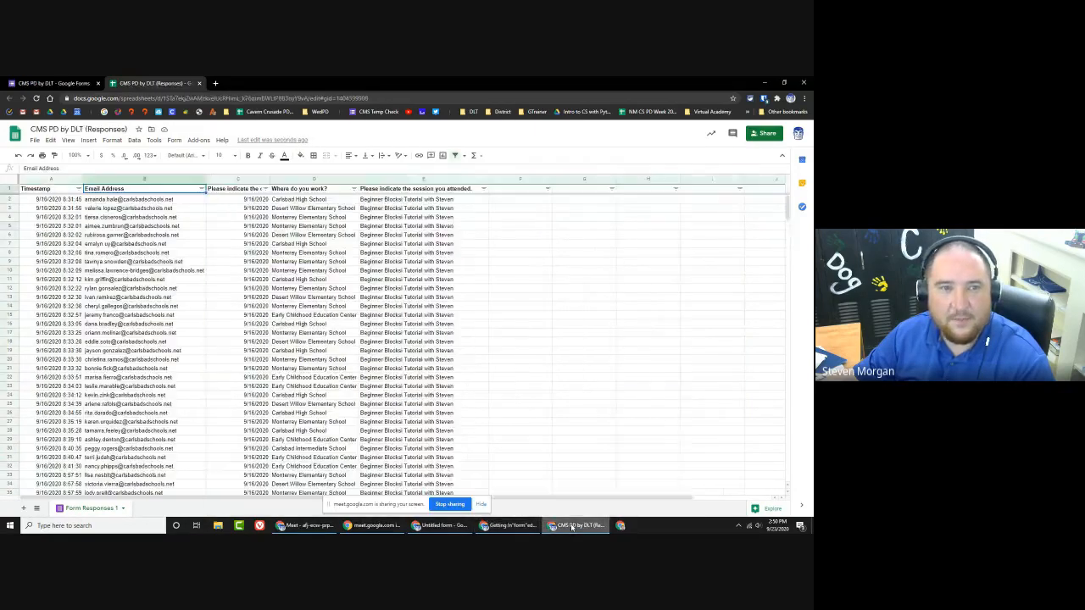
Step: Sort the responses by Email Address from A to Z, and look over the sorted addresses and their attendance dates
click(201, 188)
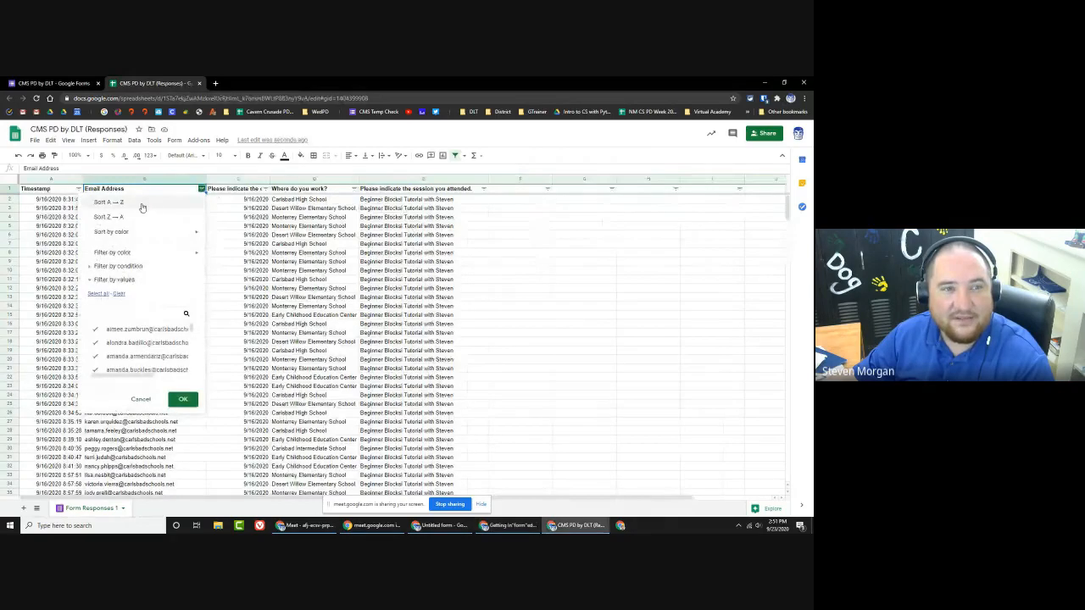
click(108, 202)
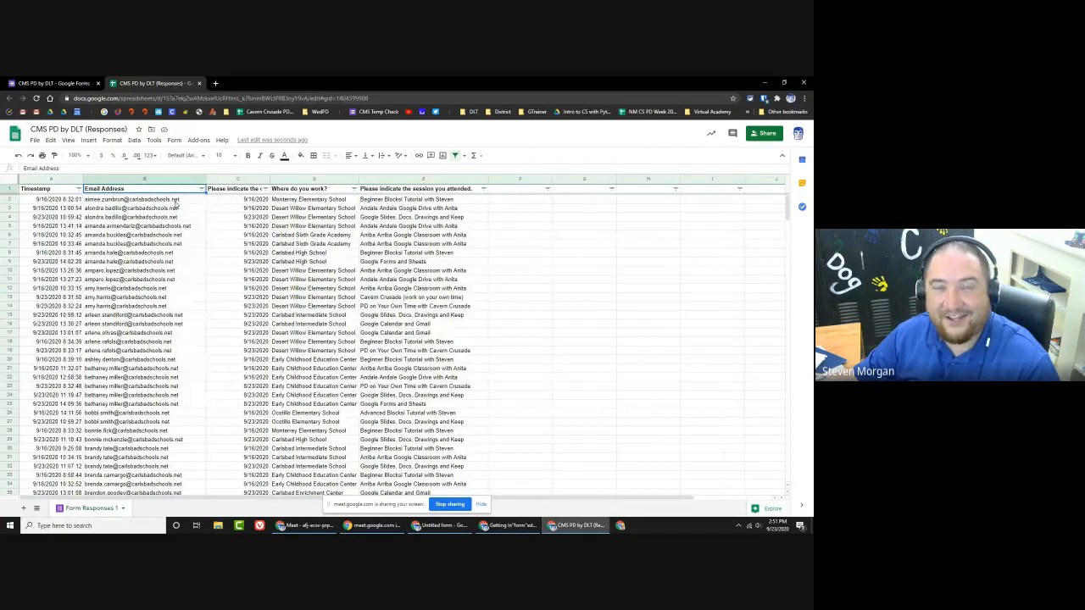
drag(176, 202, 169, 432)
drag(246, 200, 235, 432)
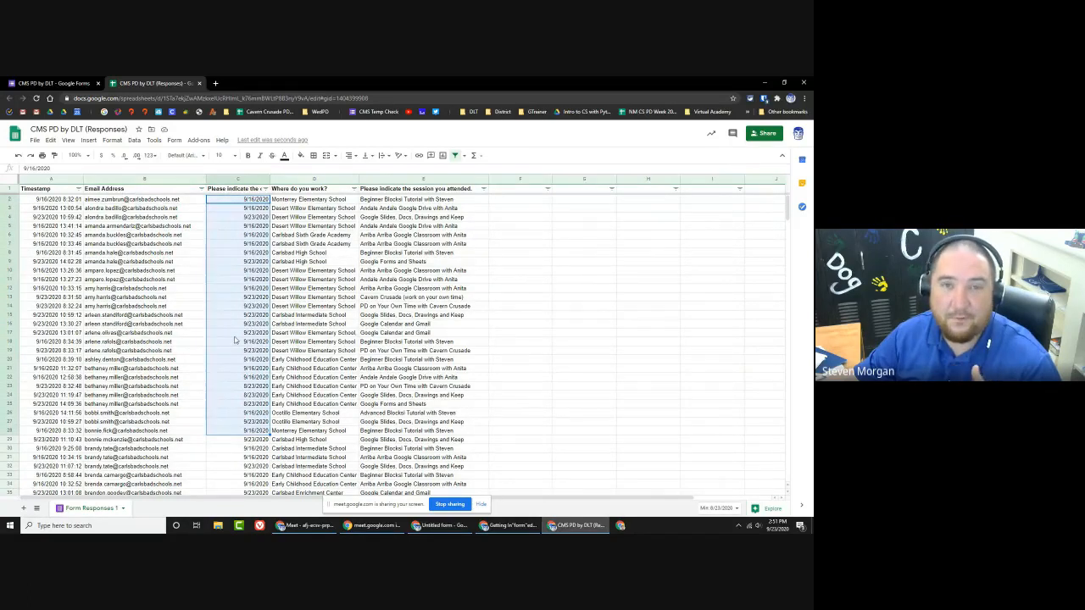
click(168, 202)
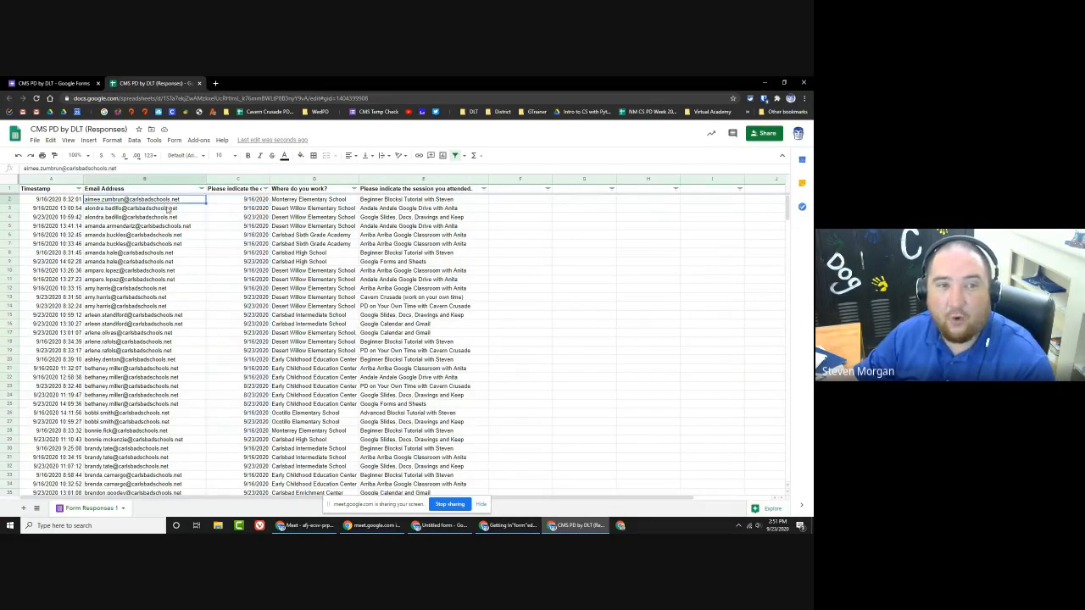
Step: Browse the Email Address filter values, try searching them for a respondent's first name, and empty the search
click(202, 188)
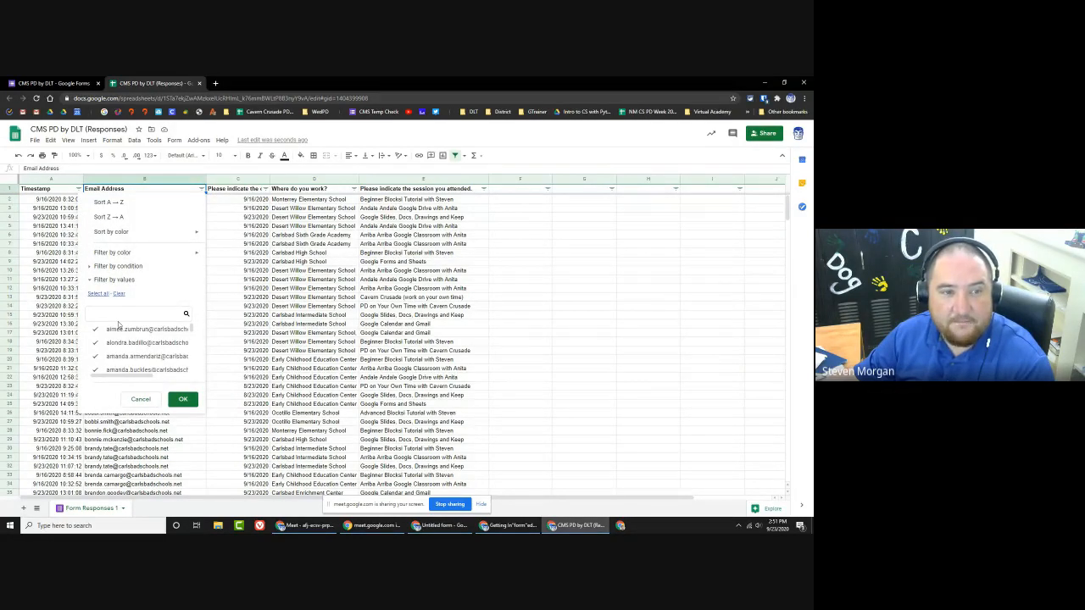
drag(191, 330, 193, 341)
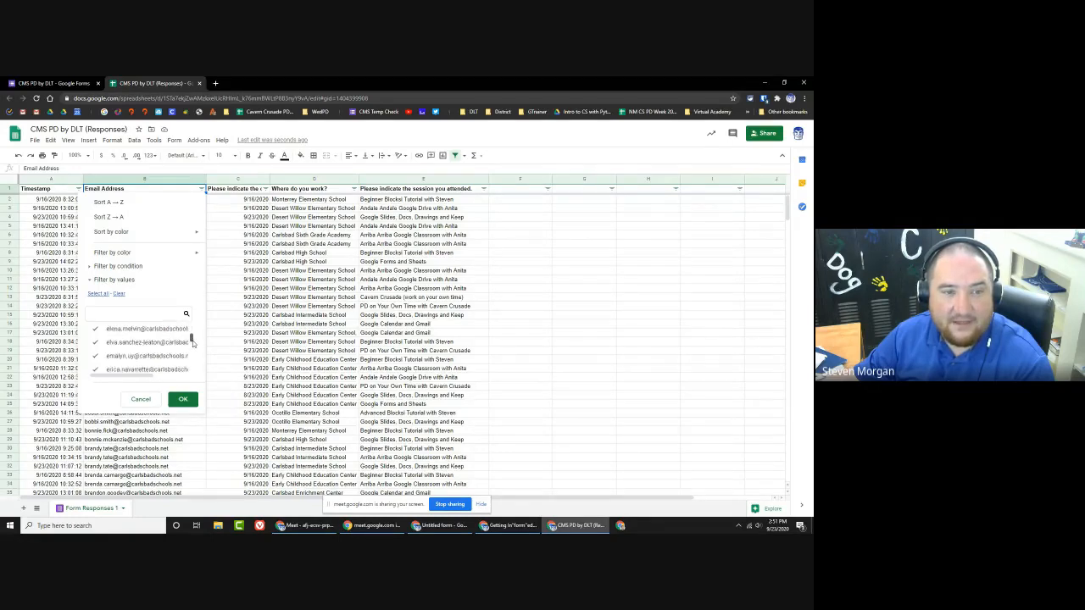
click(142, 314)
text(a)
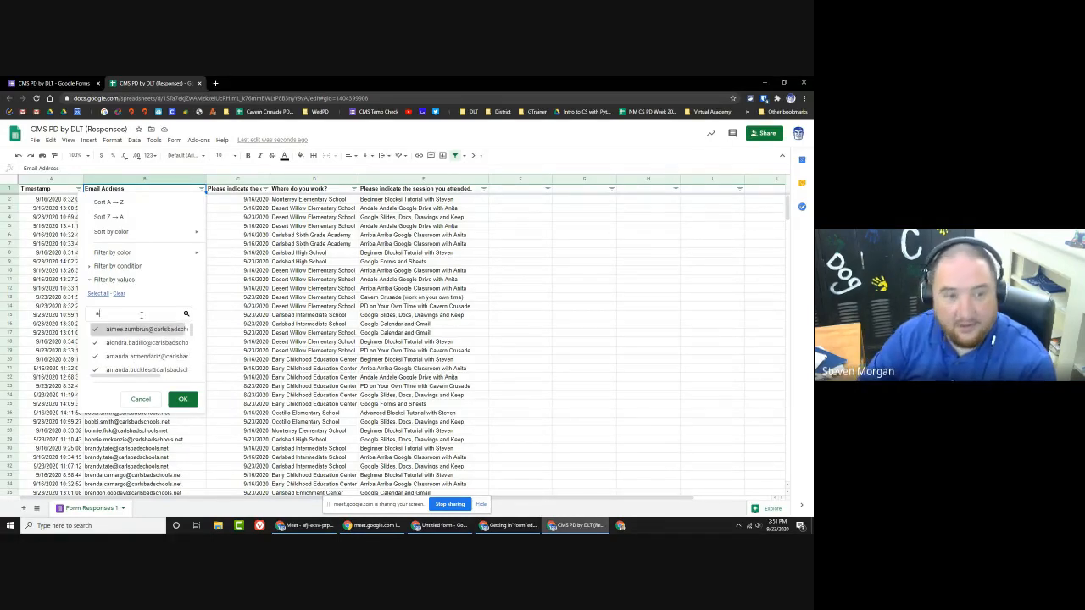
text(manda)
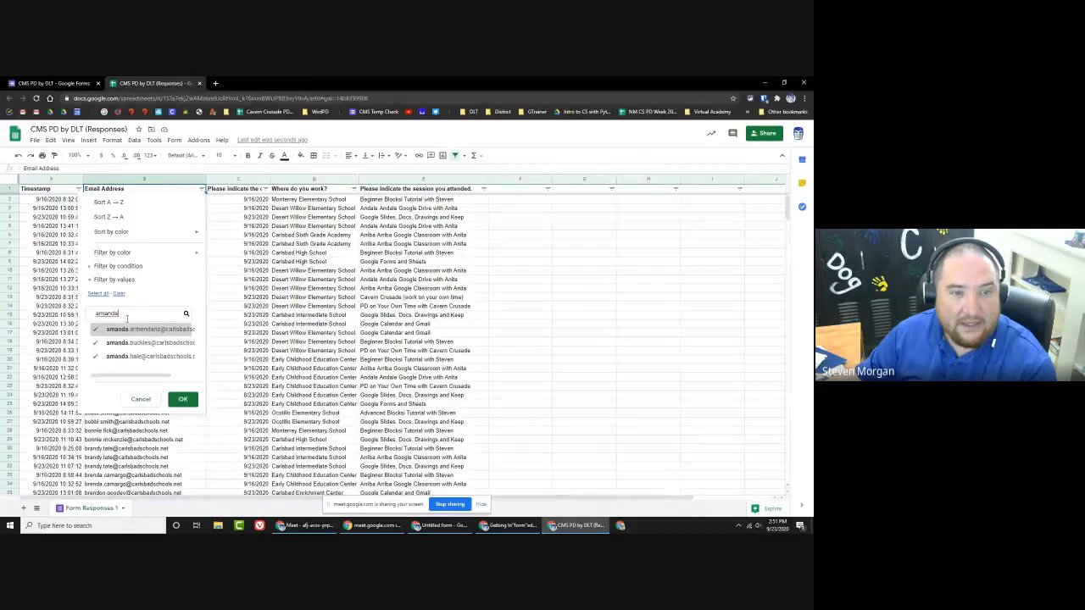
double_click(109, 313)
key(BackSpace)
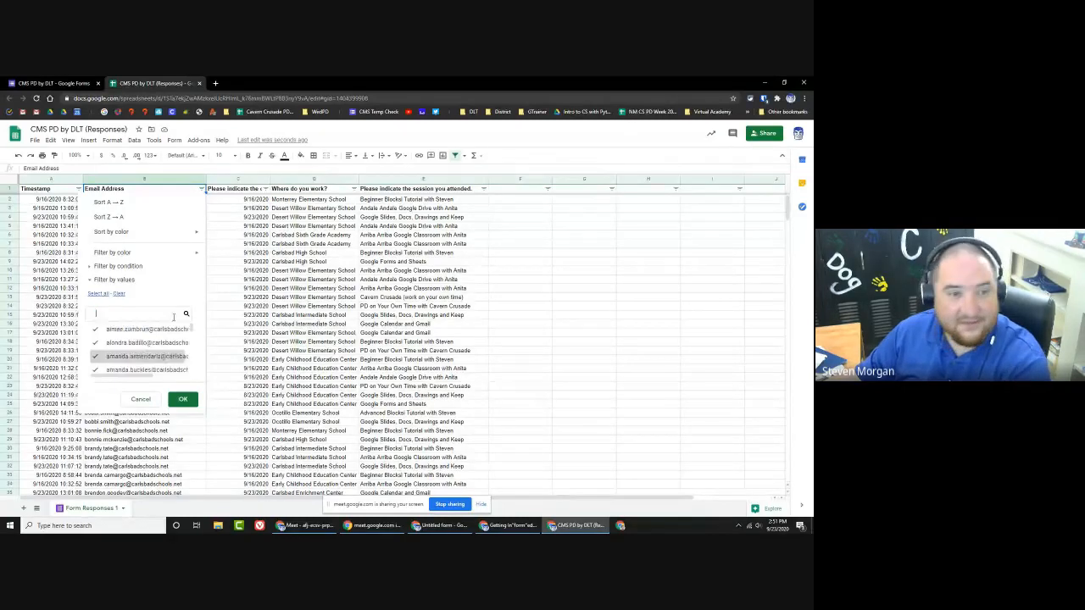
Step: Clear all Email Address filter values, search by a respondent's first name, and filter the responses to one matching address
click(118, 293)
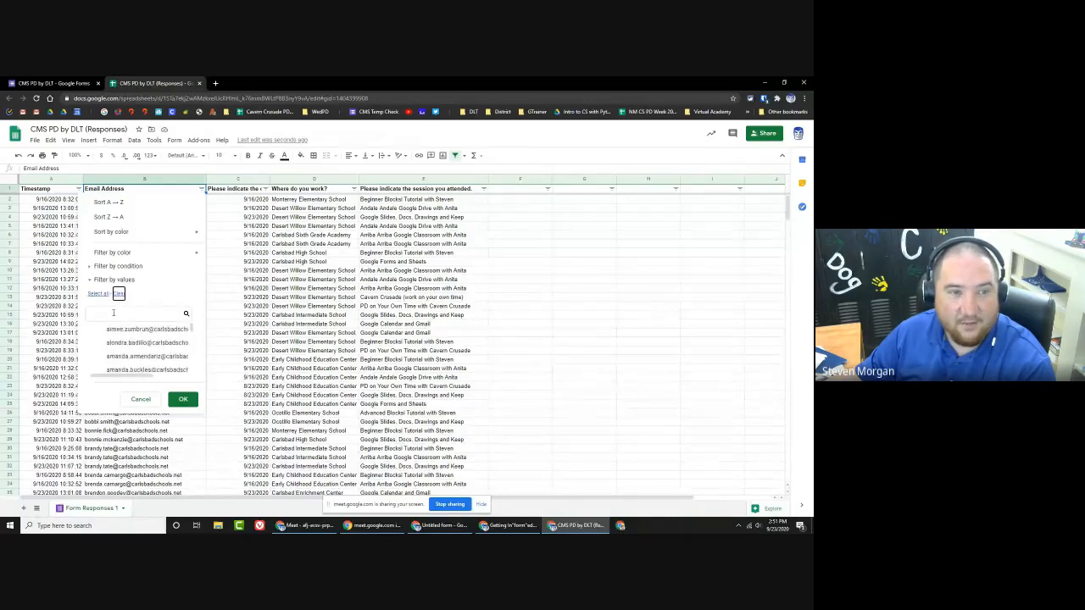
click(113, 313)
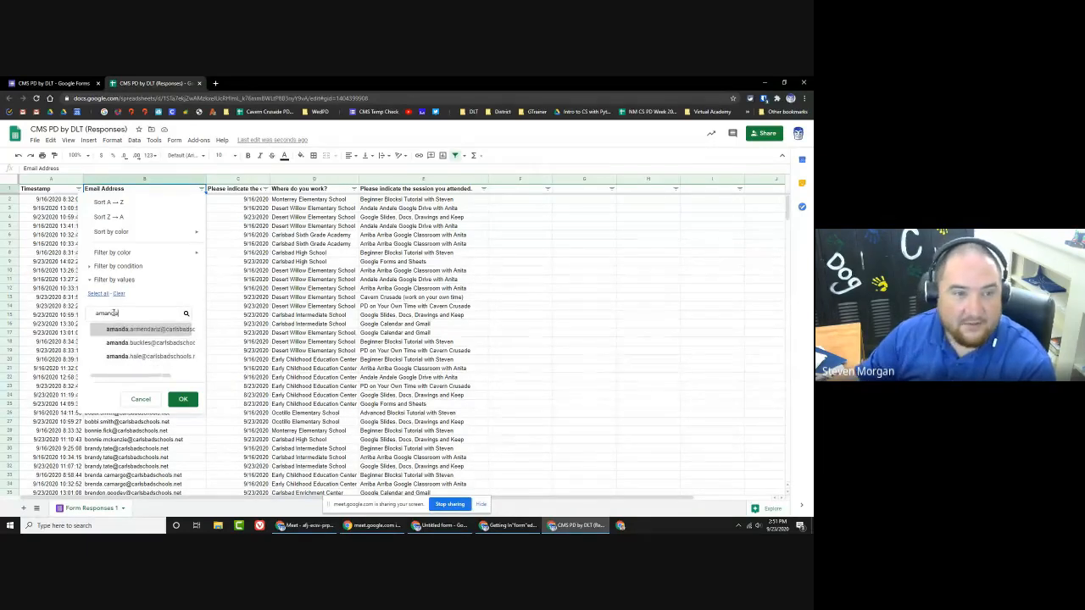
text(a)
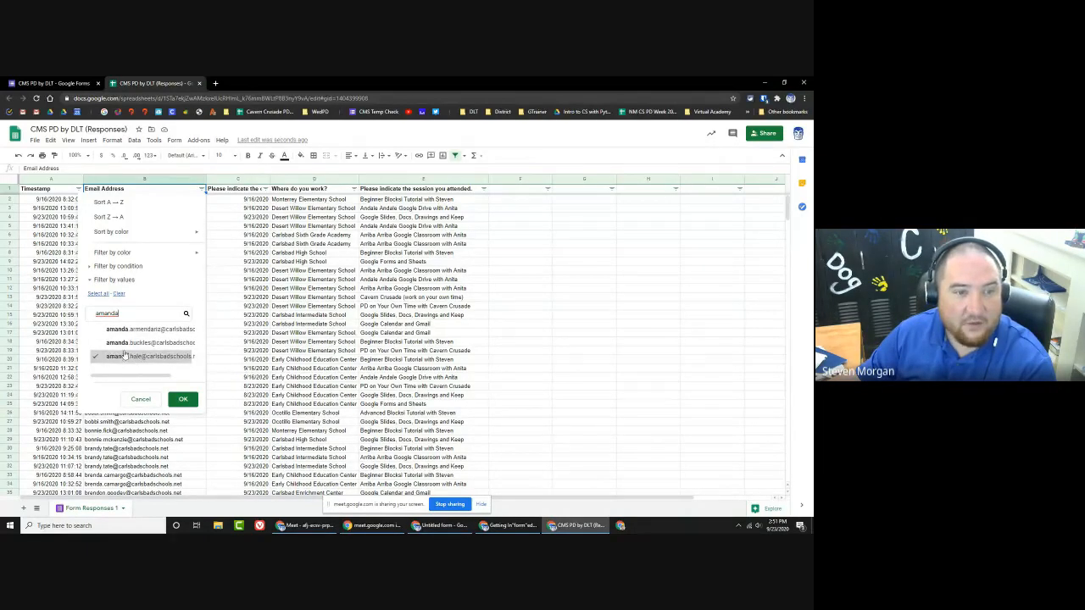
click(97, 356)
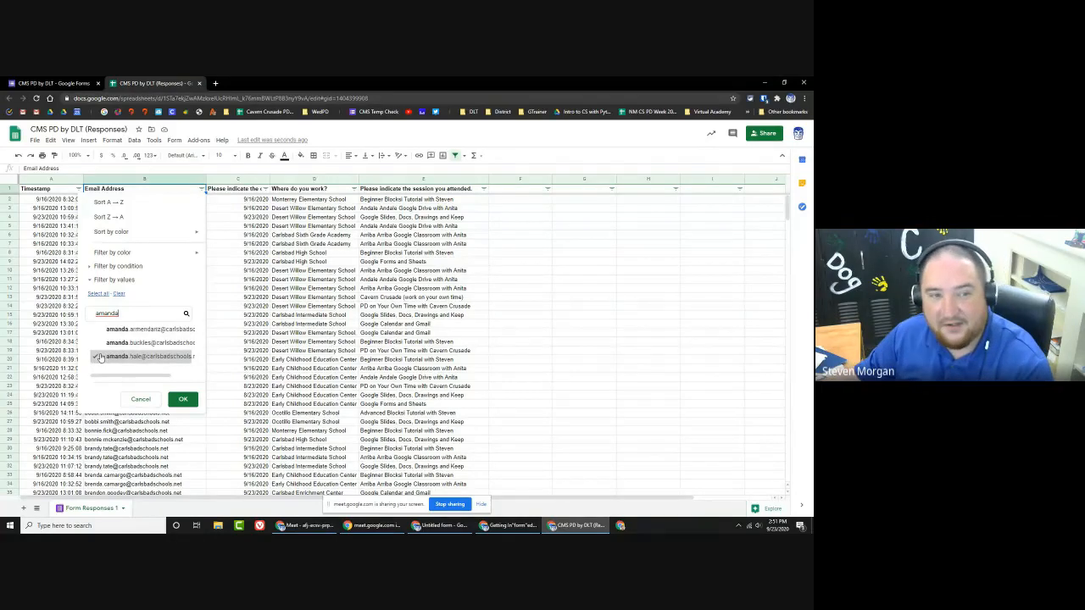
click(184, 400)
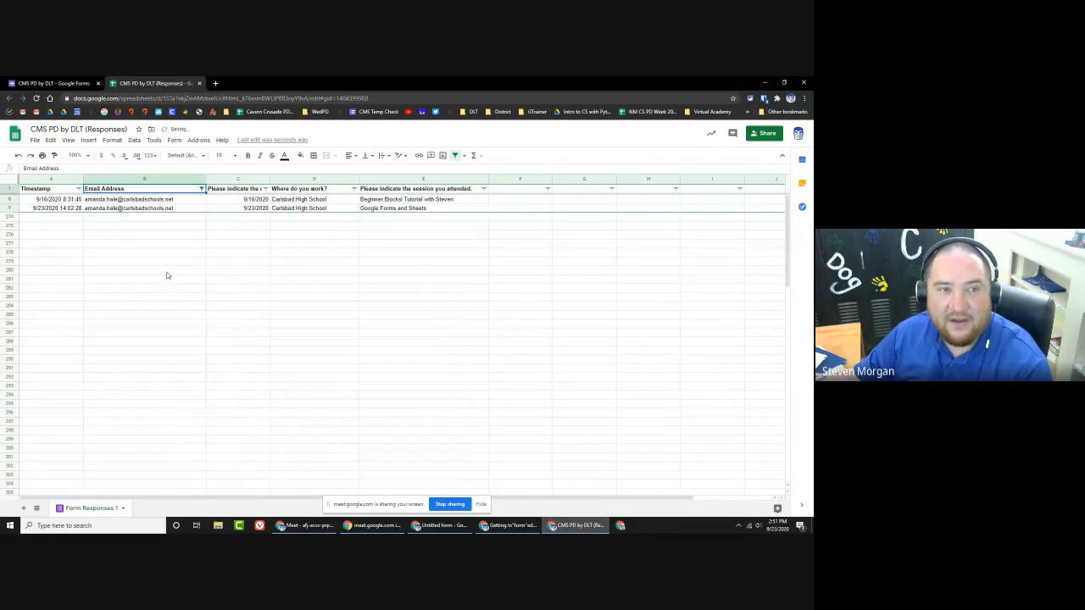
Step: Examine the filtered respondent's two attendance rows, from the email address across to the session attended
click(194, 201)
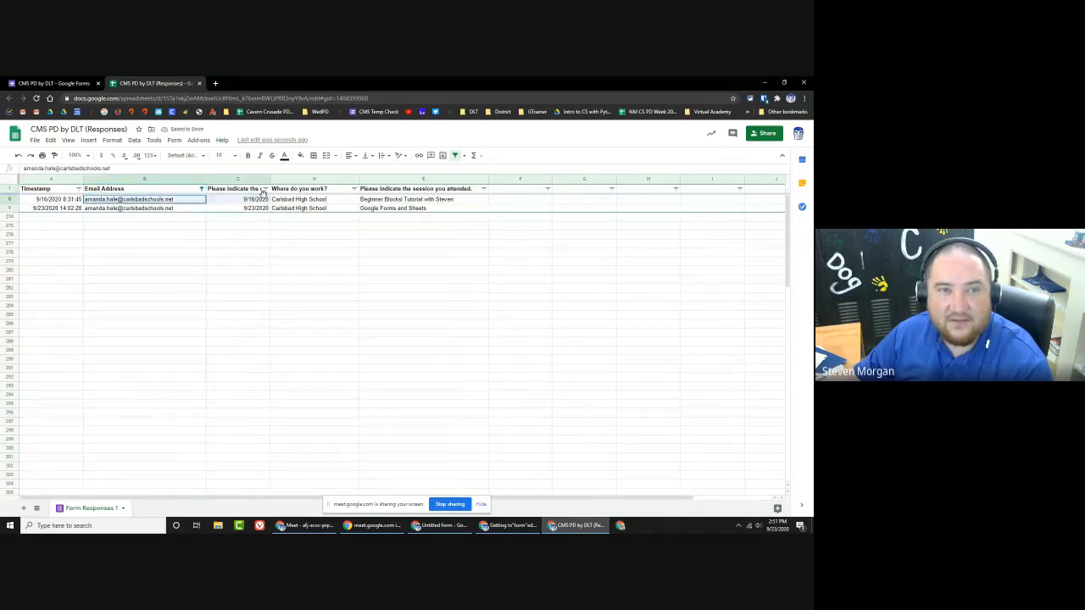
shift+click(408, 202)
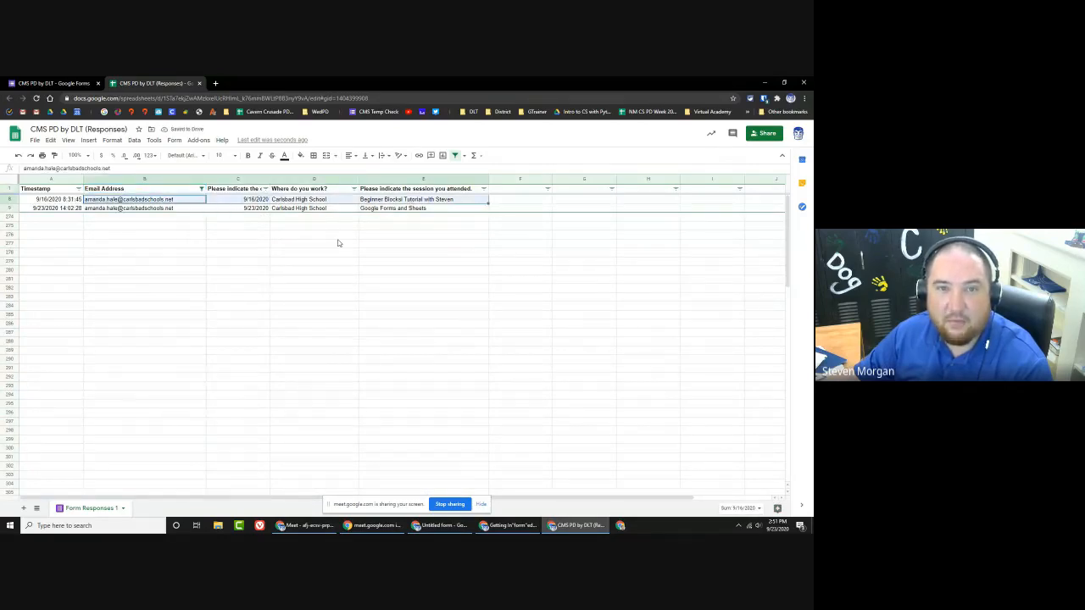
click(127, 209)
shift+click(390, 208)
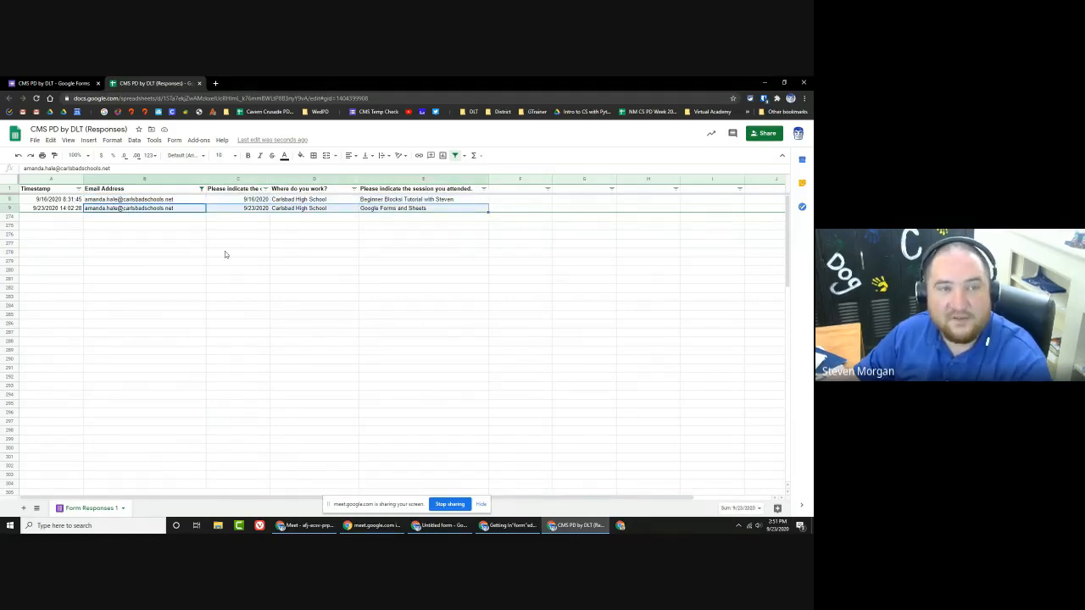
Step: Reselect all Email Address filter values to show every response again, and return to the first rows
click(201, 188)
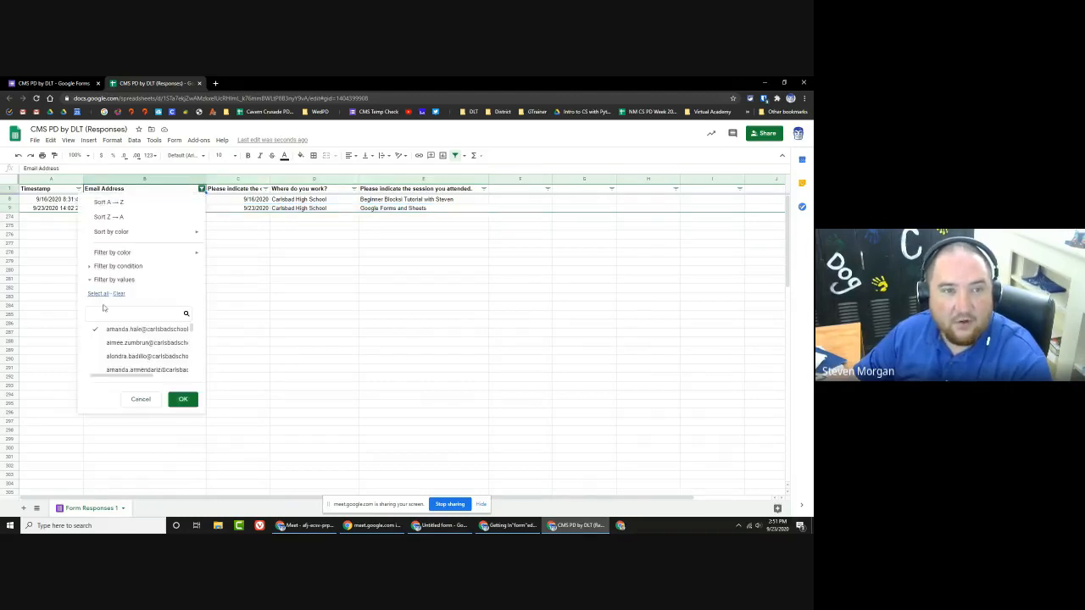
click(97, 293)
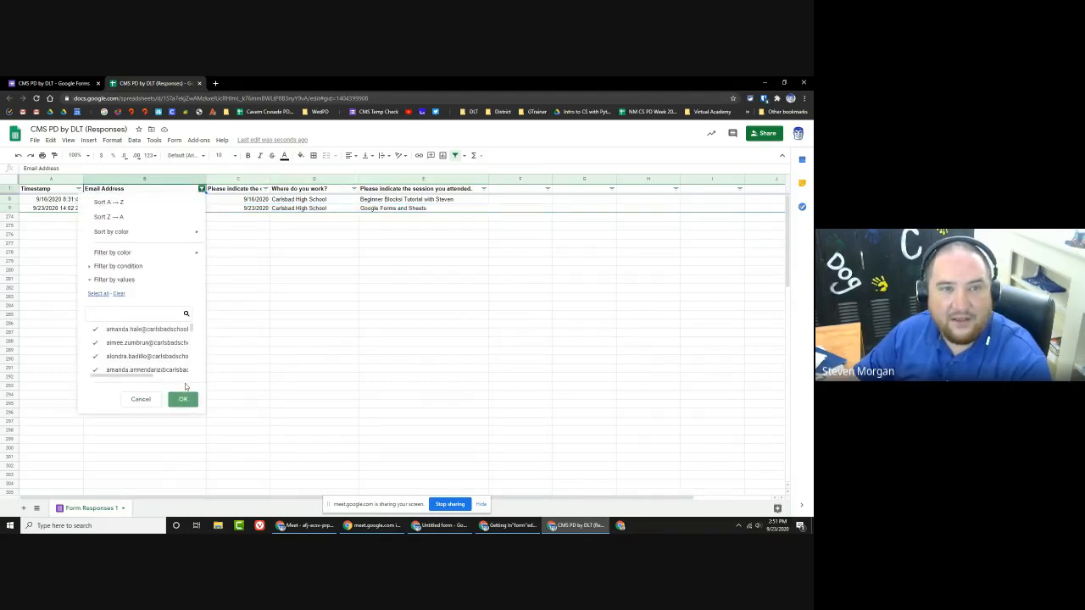
click(183, 398)
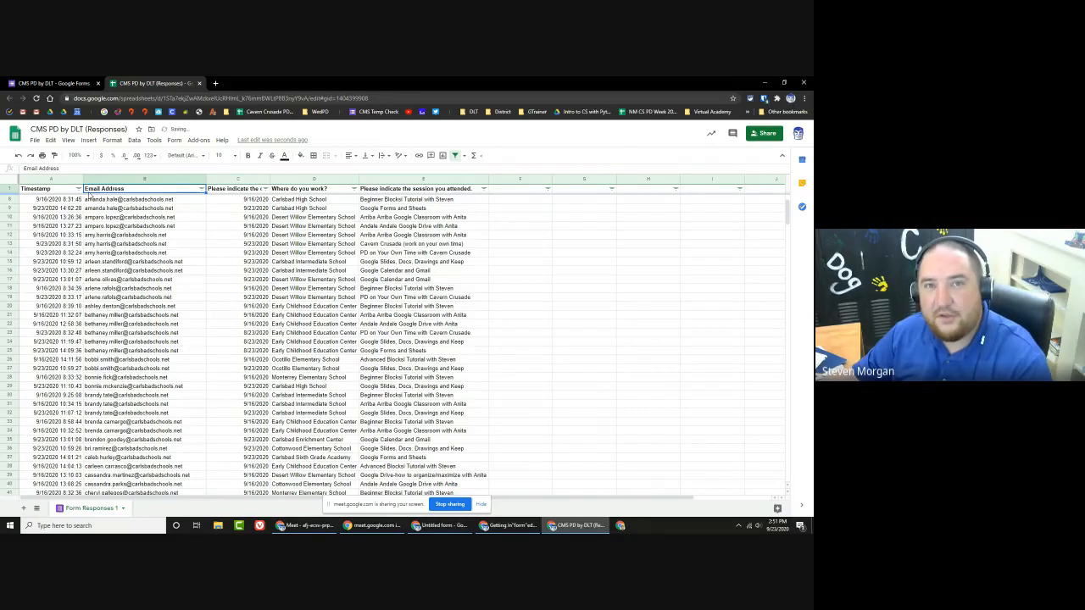
scroll(250, 194, up, 2)
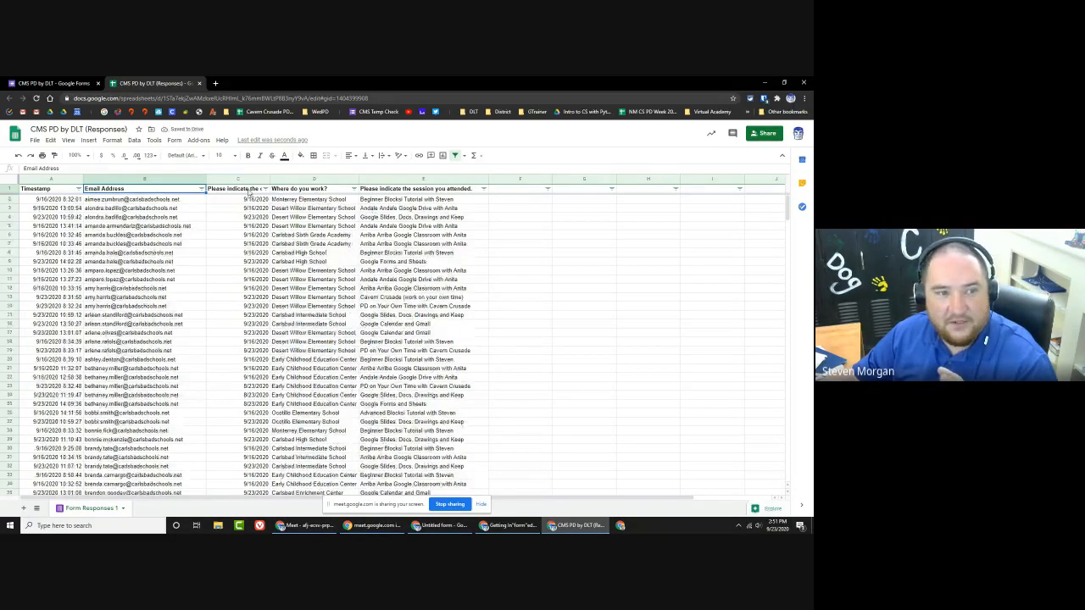
Step: Filter the Email Address column to a different respondent's address only, and look over the sessions that respondent attended
click(201, 188)
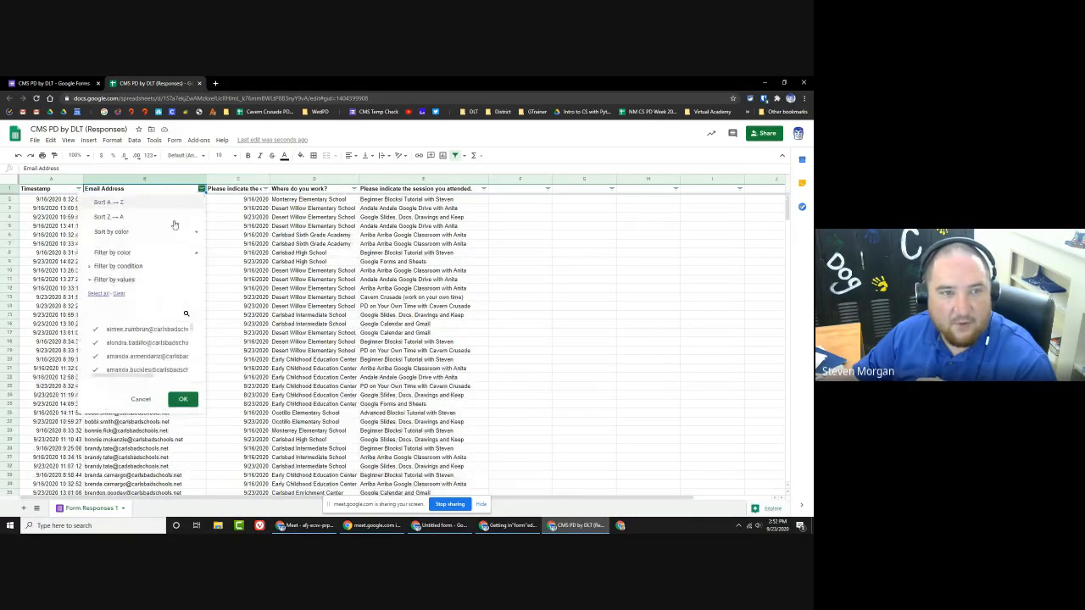
click(119, 294)
click(110, 313)
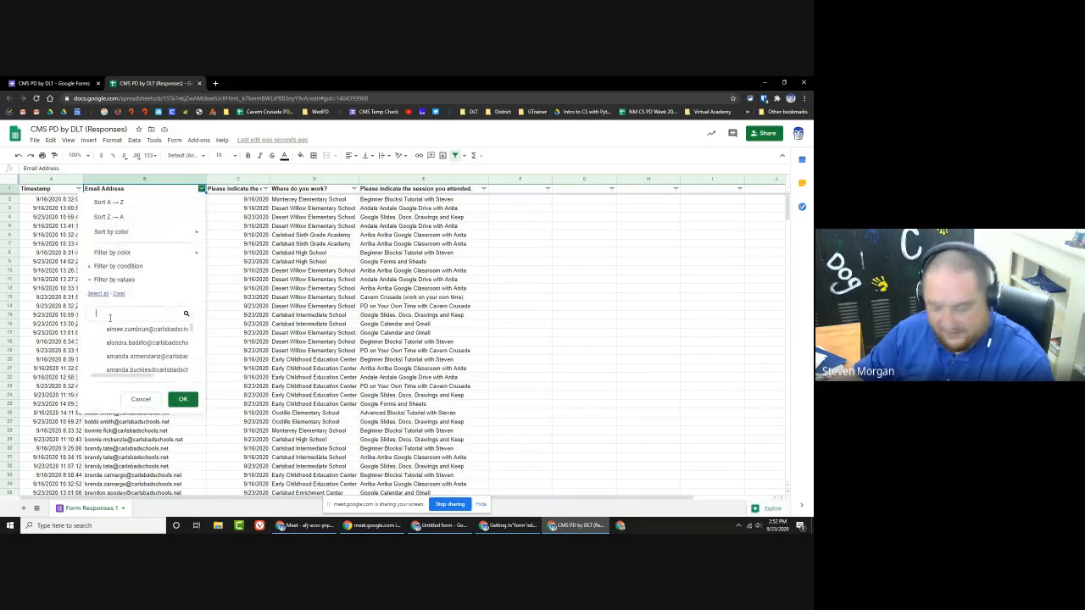
text(amy)
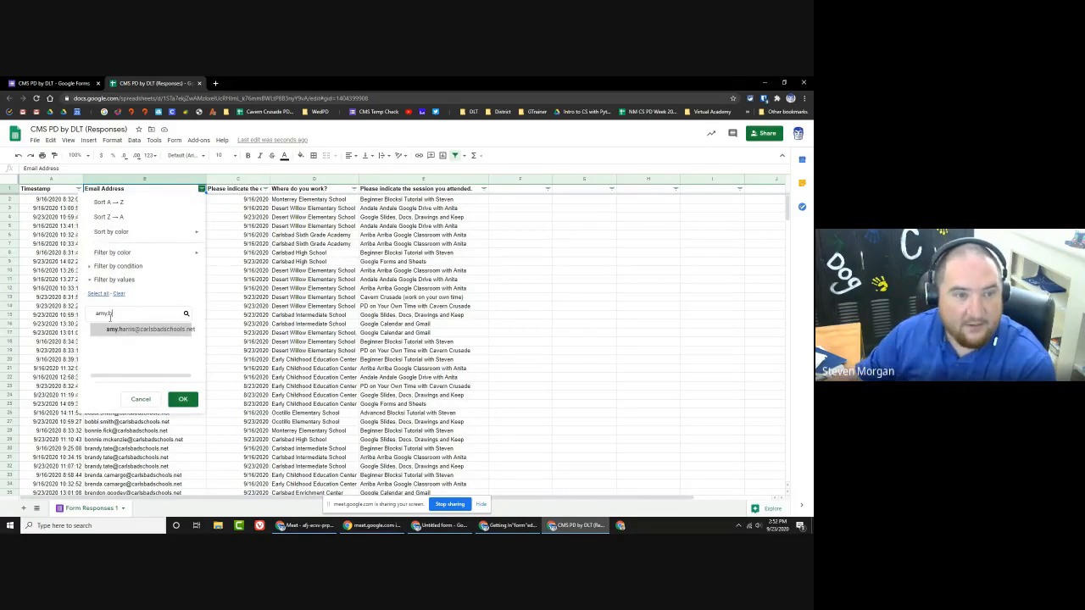
text(.h)
click(107, 334)
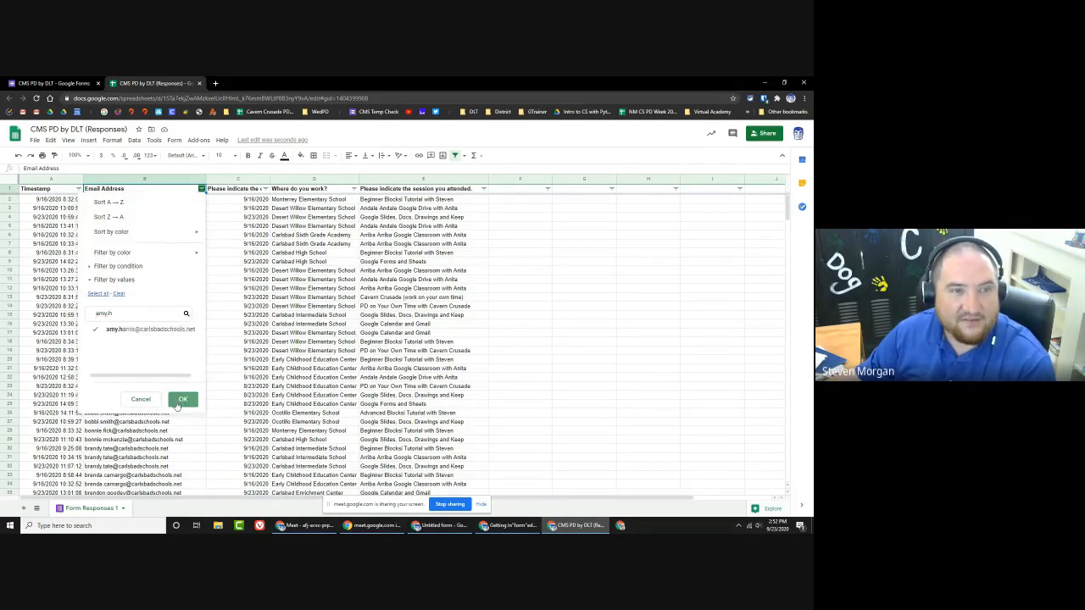
click(182, 399)
drag(390, 201, 391, 219)
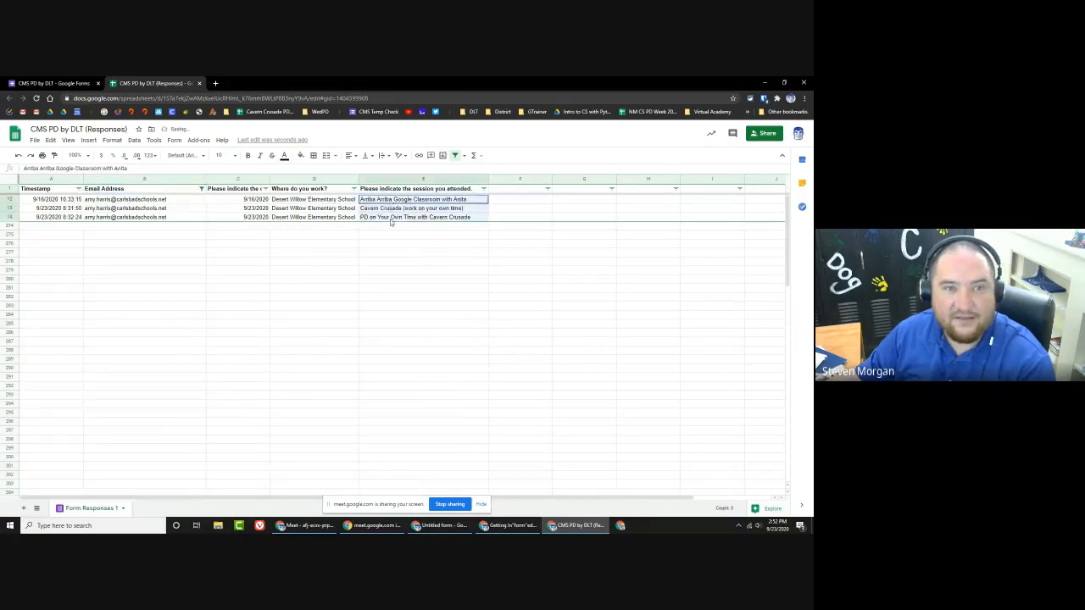
click(377, 271)
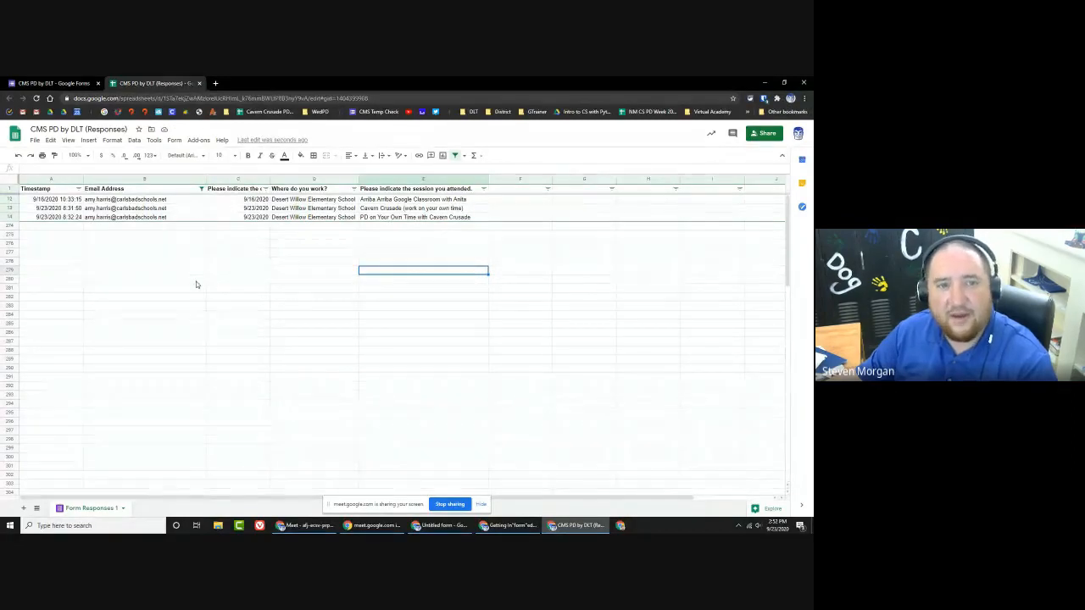
Step: Remove the respondent restriction by selecting all values in the Email Address filter
click(201, 188)
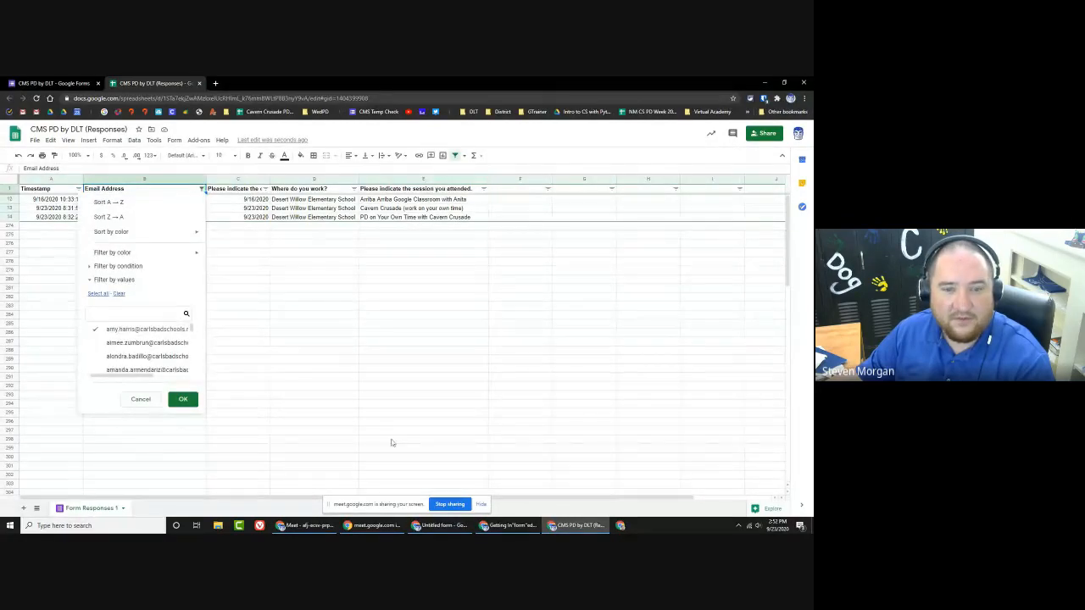
click(99, 293)
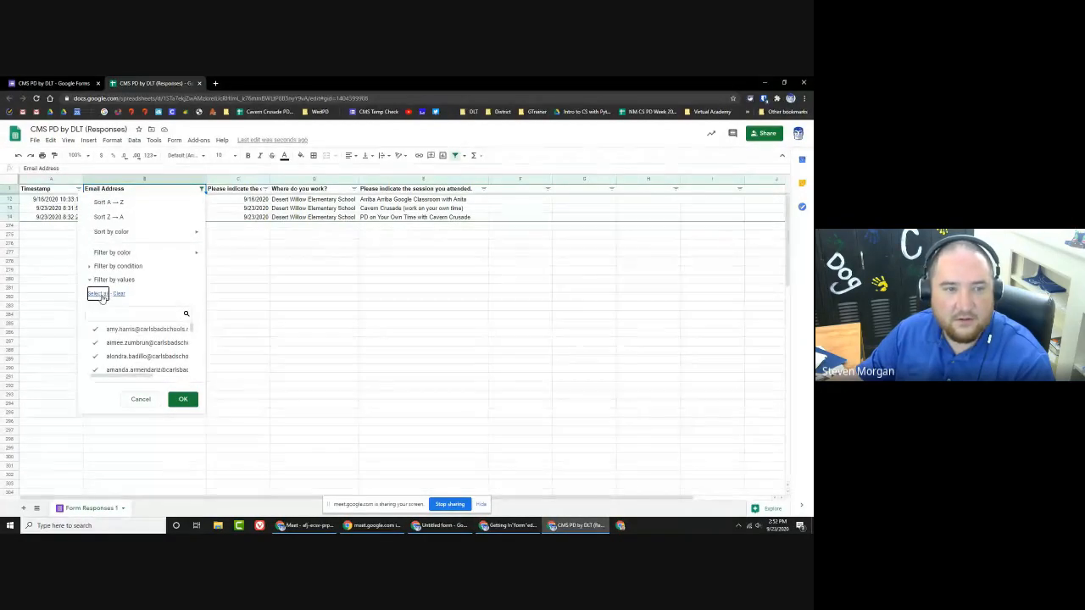
click(183, 399)
Step: Switch to the Getting In"form"ed with Google Forms responses and create a filter on header row 1
click(509, 526)
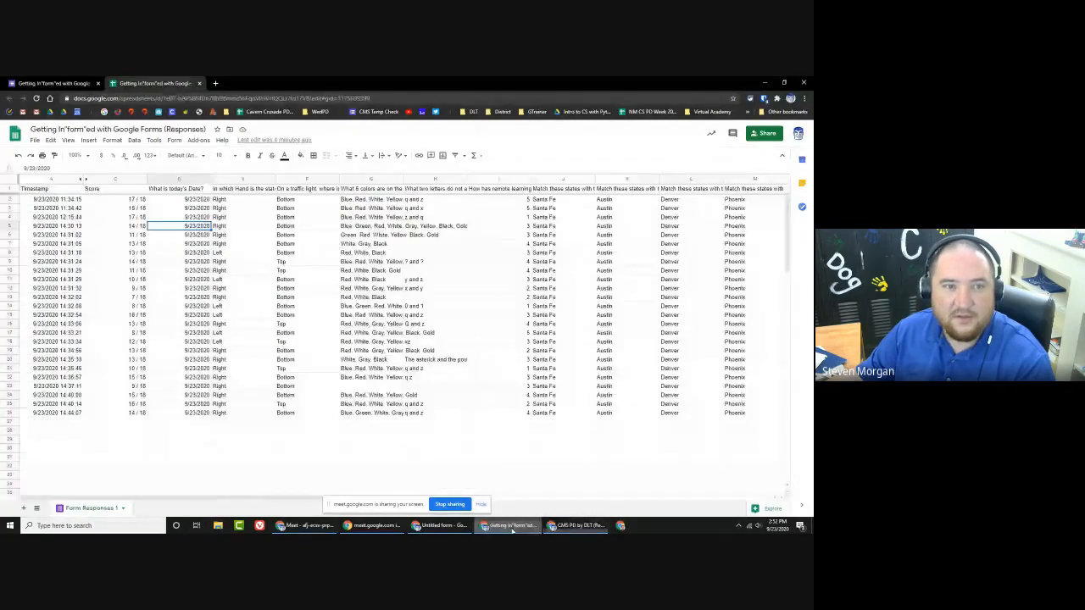
click(114, 189)
click(10, 189)
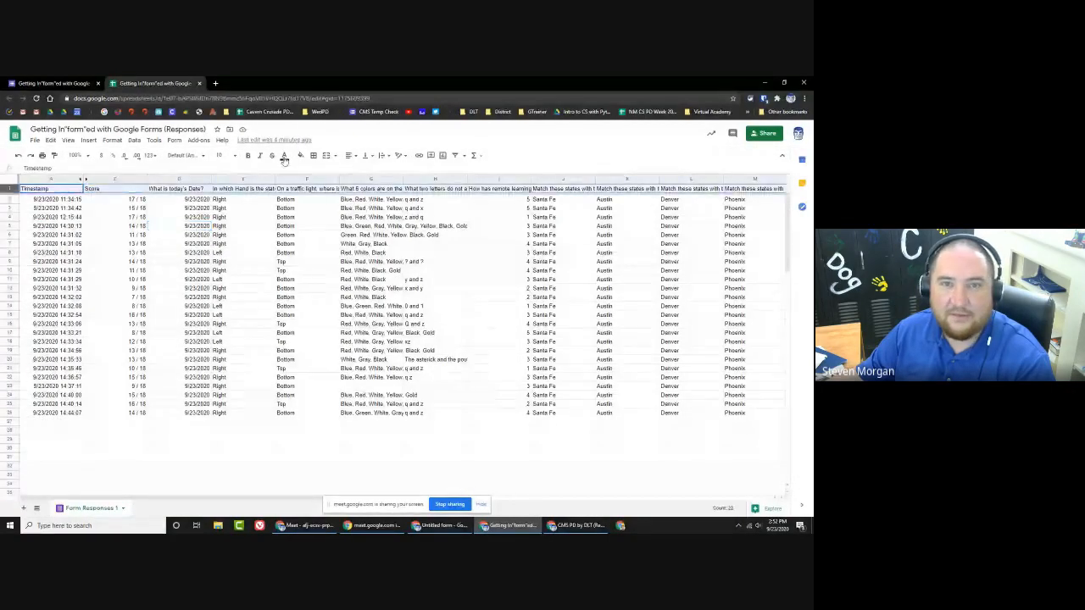
click(456, 156)
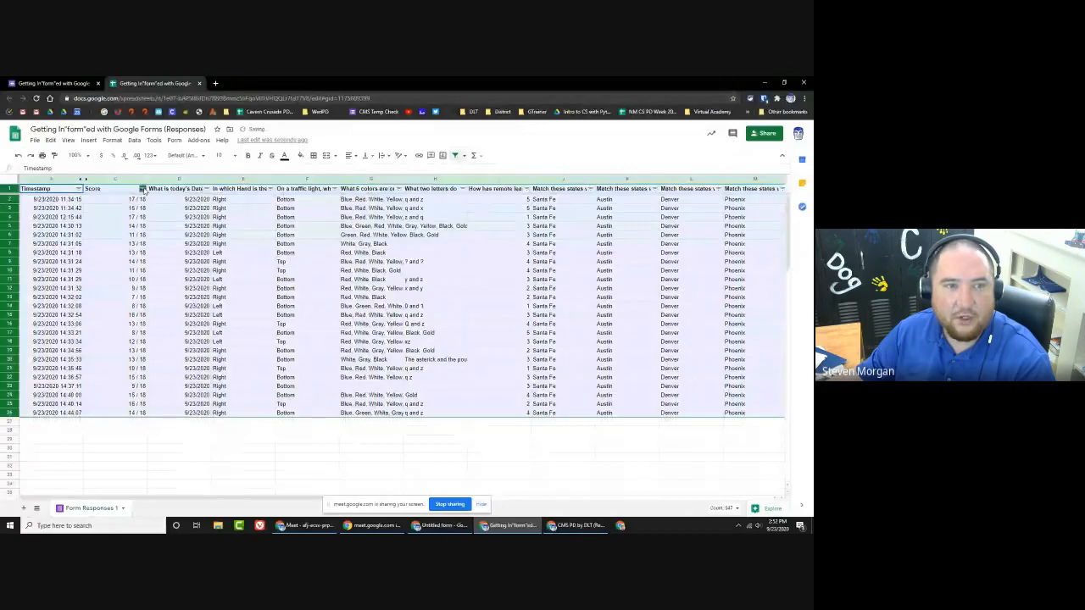
Step: Filter the Score column by the condition Less than or equal to, with the value 10/18
click(144, 189)
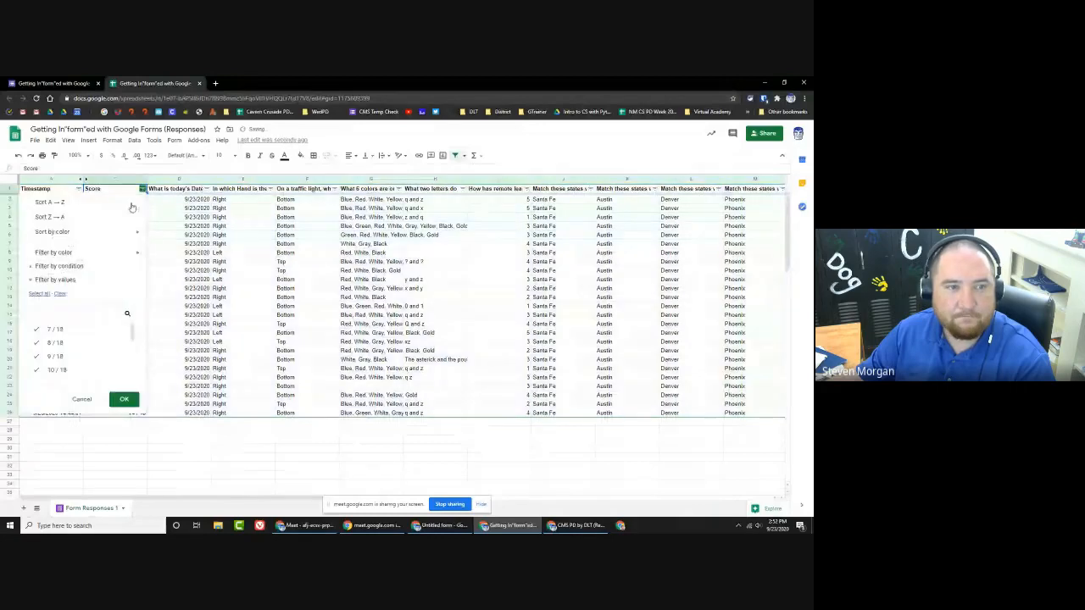
click(46, 267)
click(77, 284)
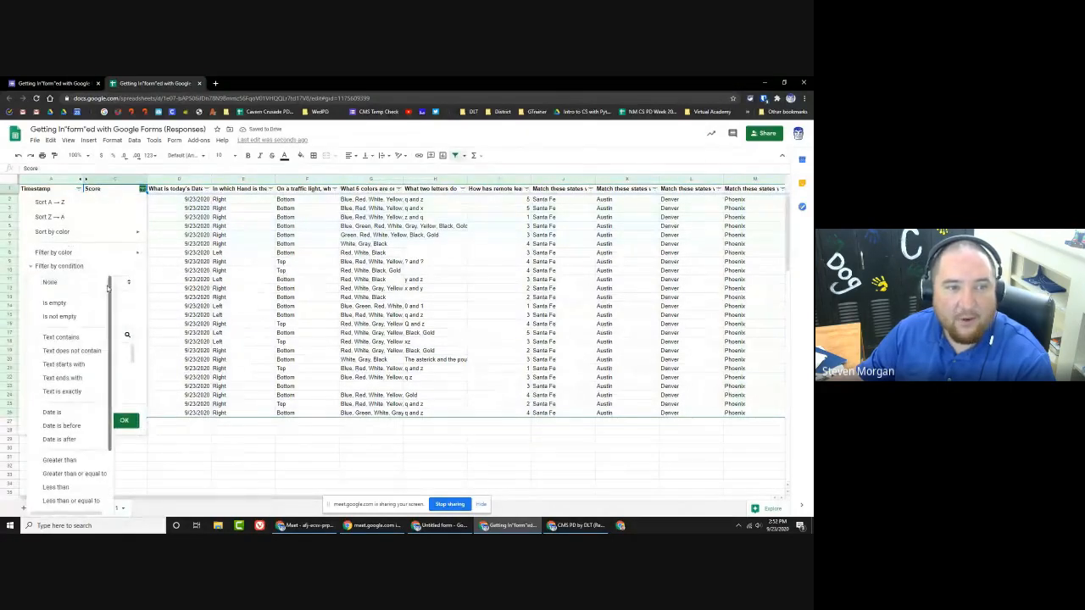
drag(110, 292, 108, 341)
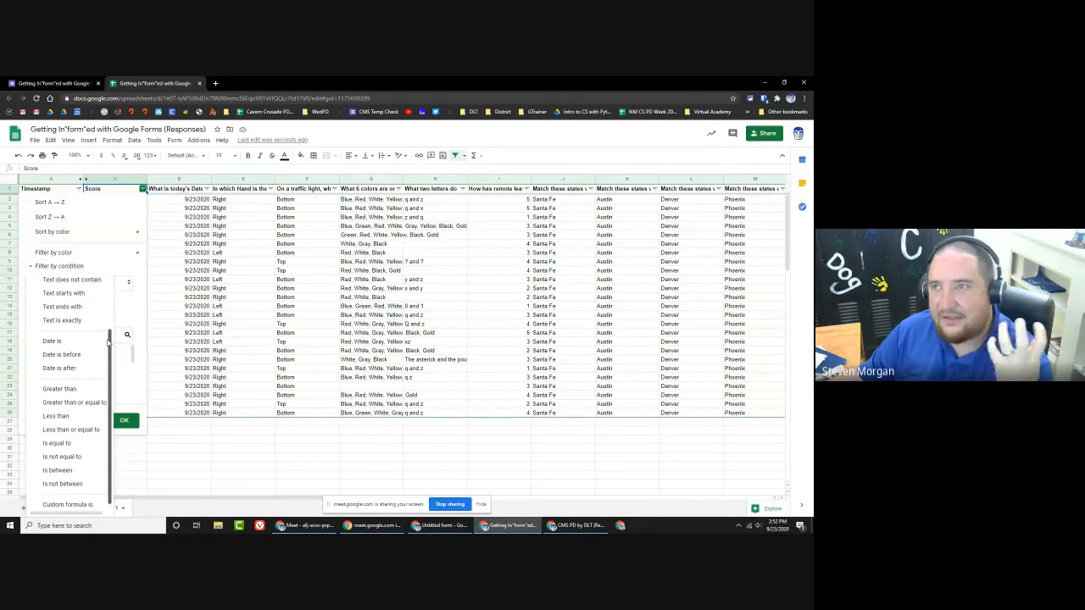
drag(107, 342, 110, 371)
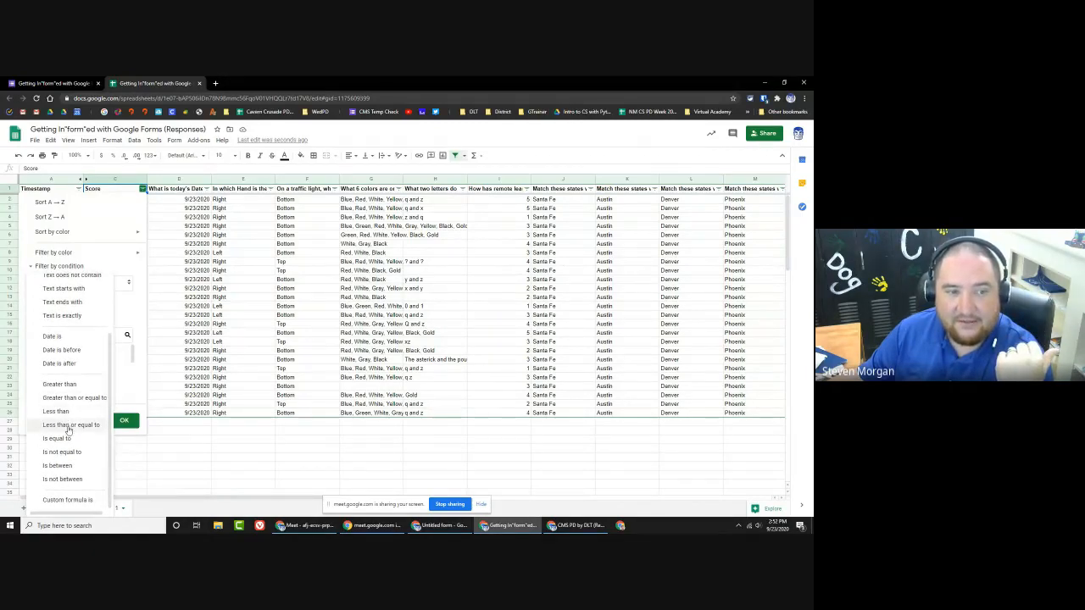
click(67, 425)
click(68, 301)
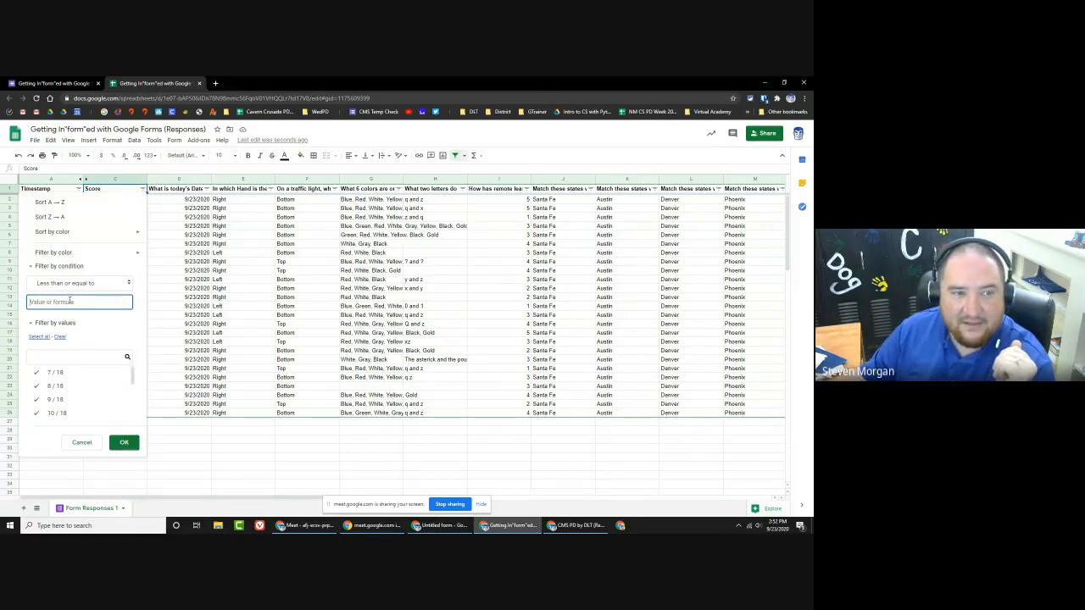
text(7)
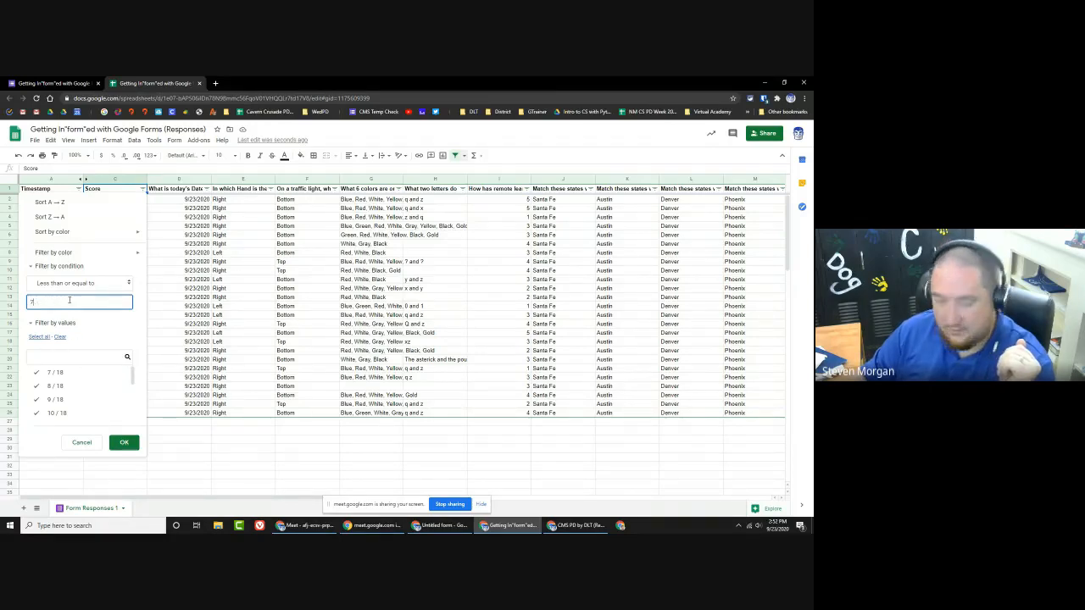
text(/18)
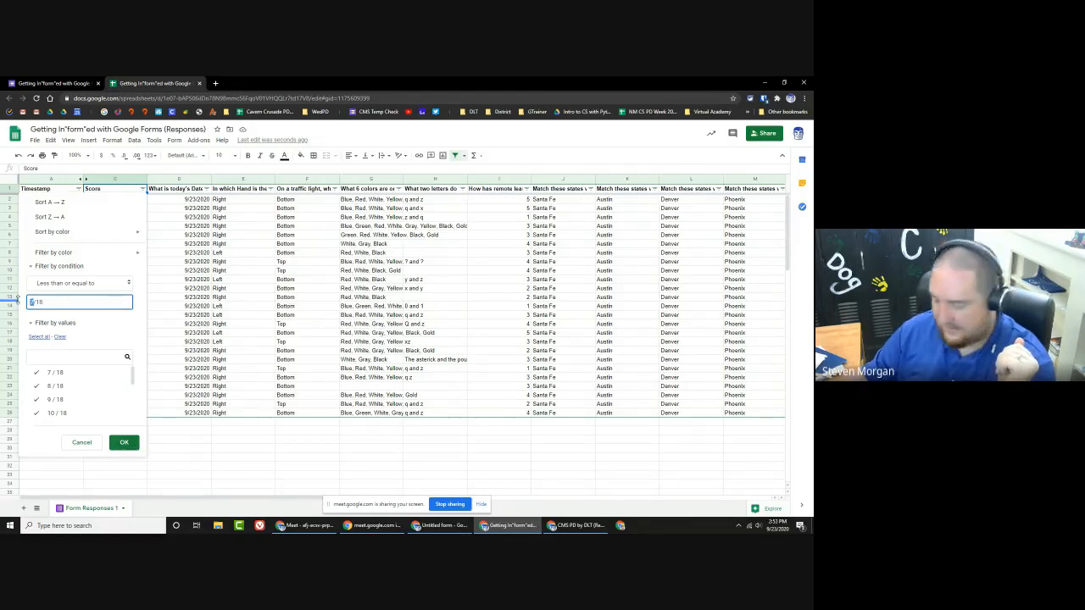
text(10)
click(124, 443)
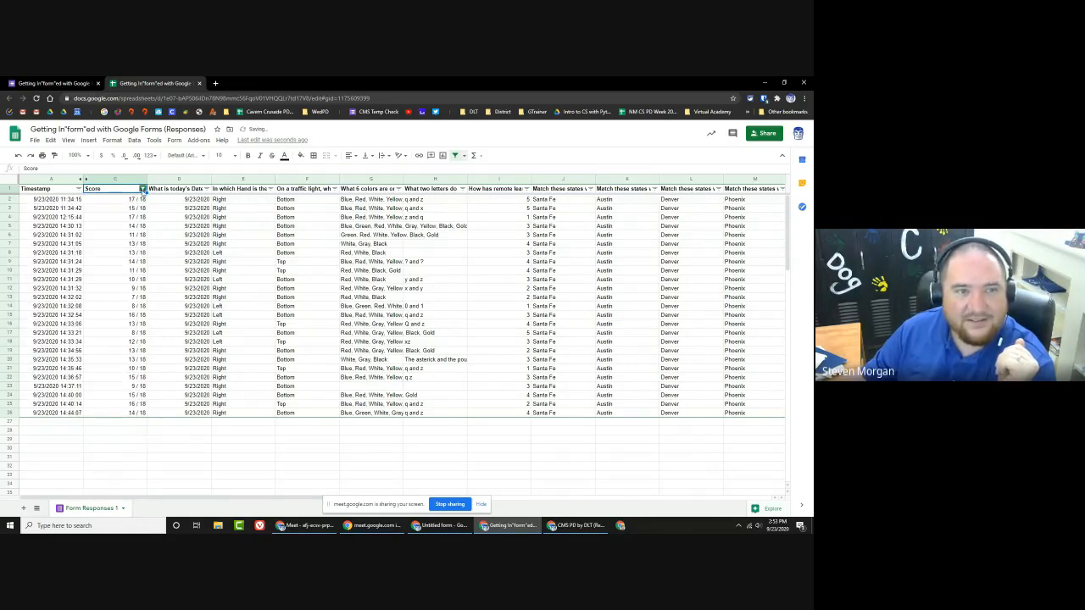
Step: Review the Score column's filter condition and compare it with the scores listed, leaving the filter settings as they are
click(142, 188)
click(134, 379)
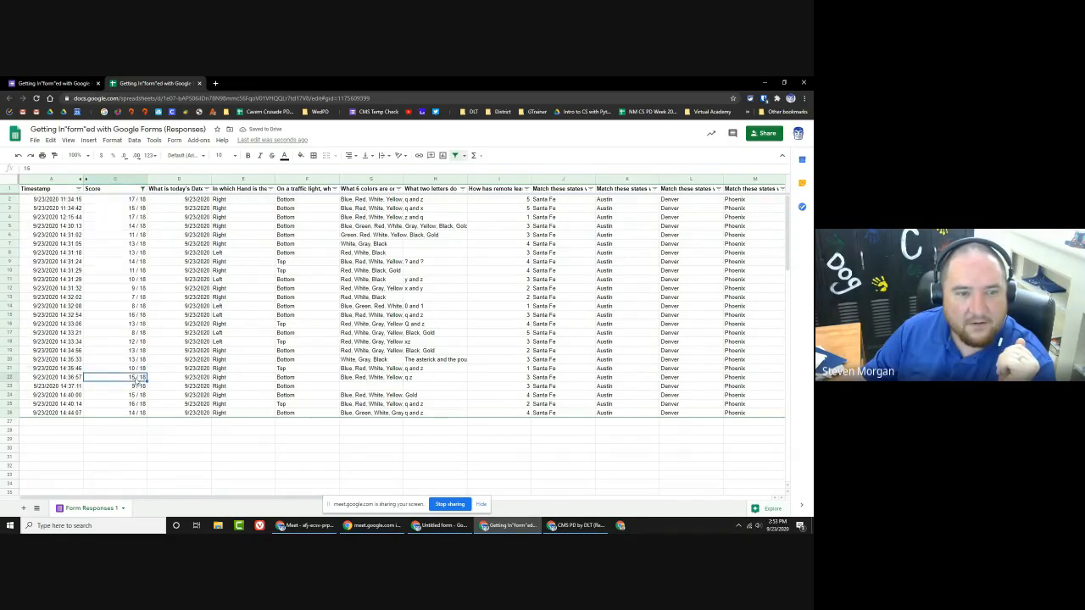
click(142, 188)
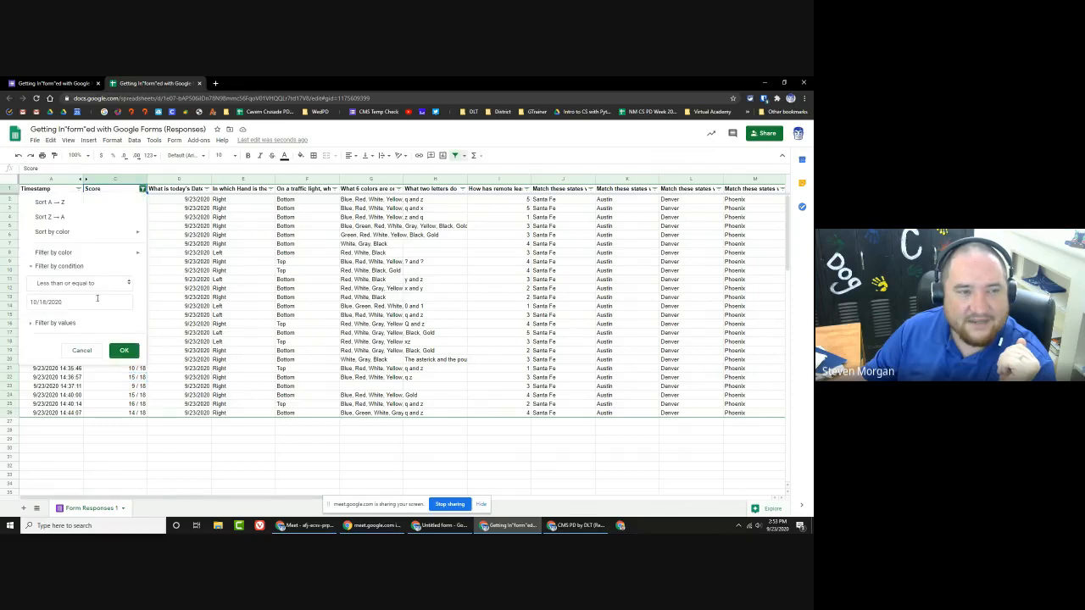
click(104, 386)
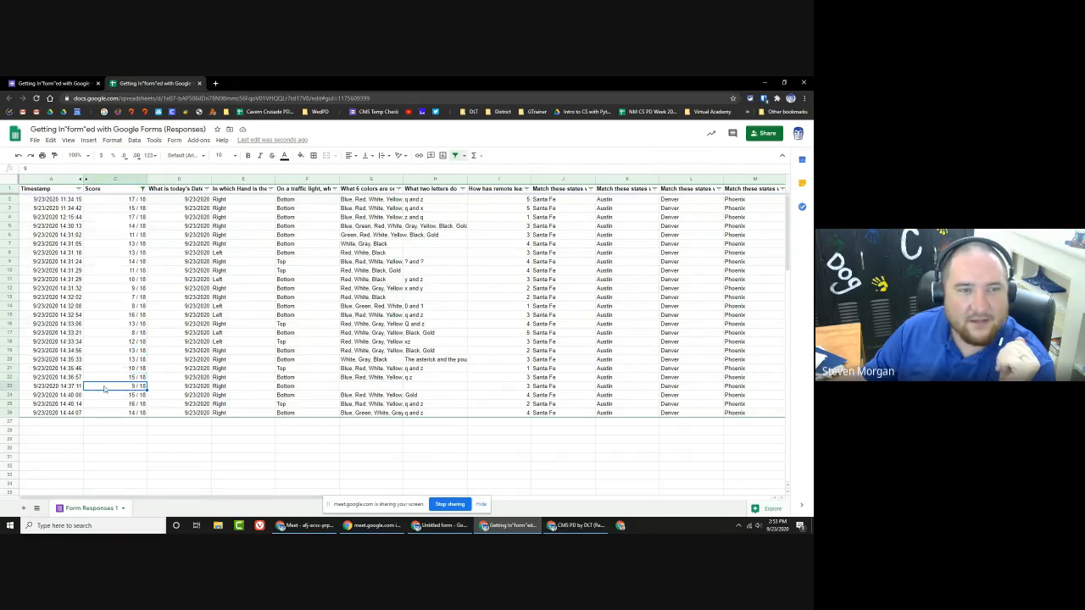
click(127, 209)
click(143, 188)
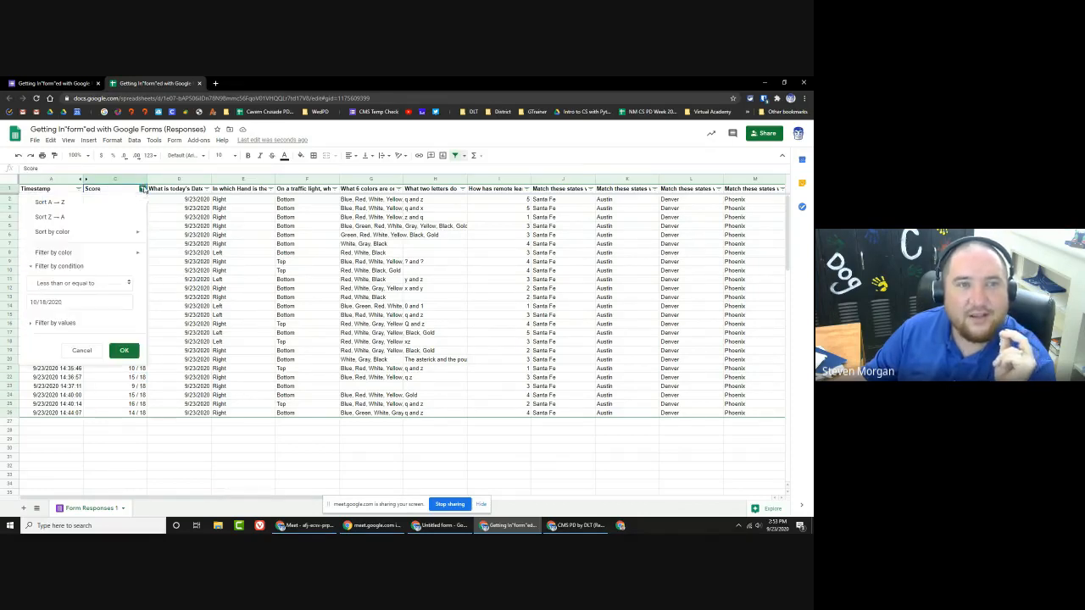
click(208, 247)
click(132, 200)
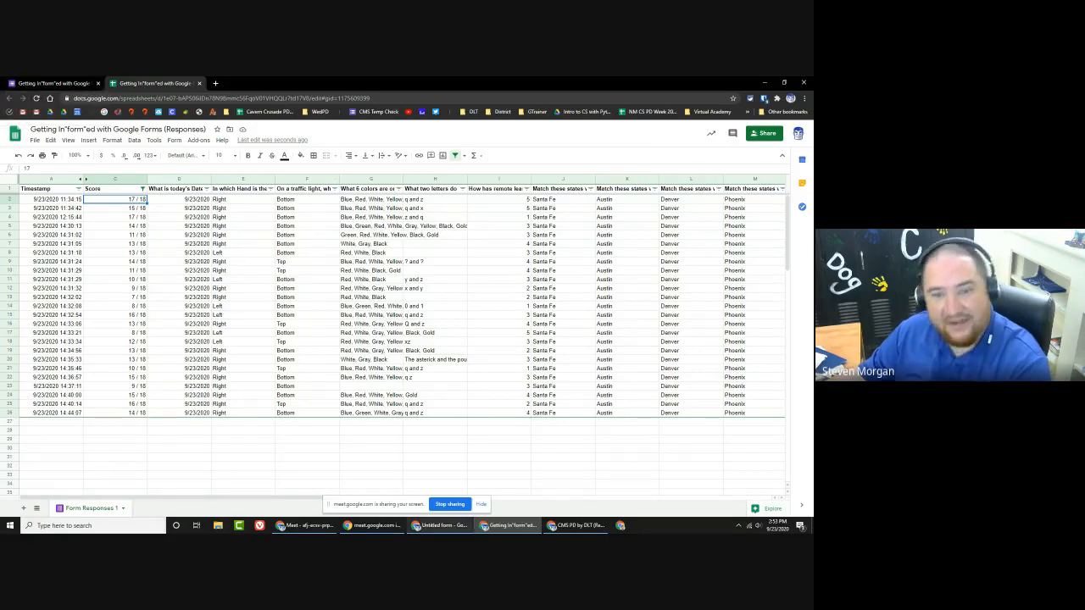
Step: Check the Google Meet chat for participant messages and return to the responses spreadsheet
mouse_move(439, 526)
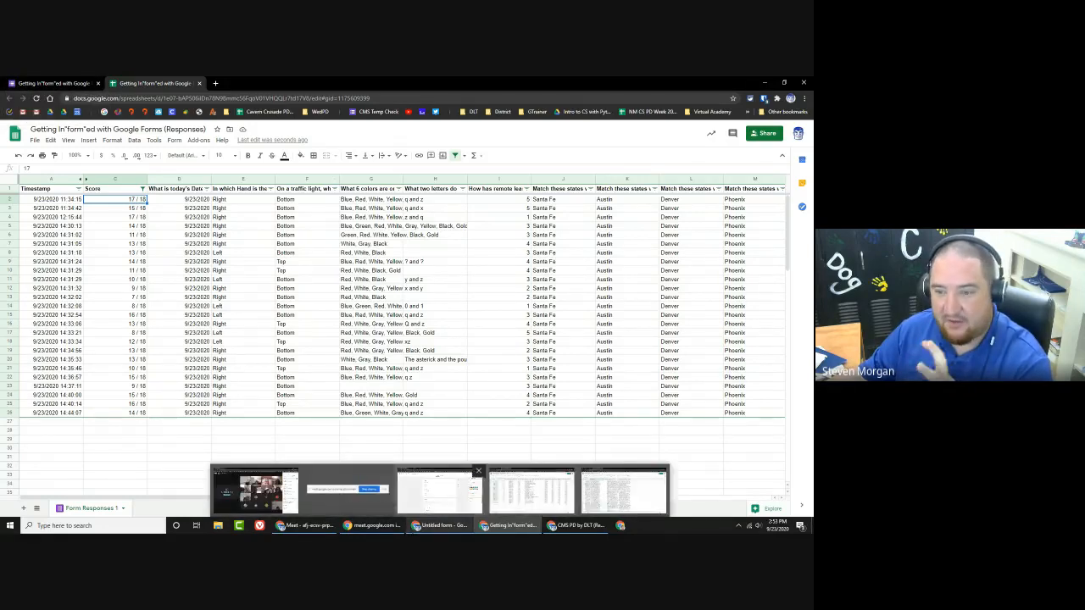
click(273, 506)
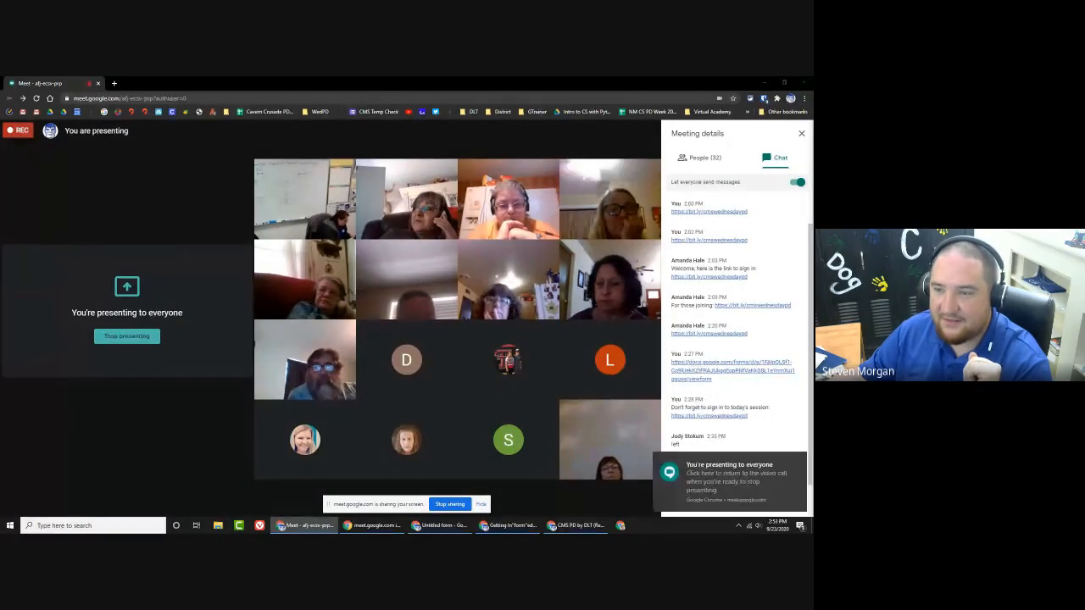
click(762, 81)
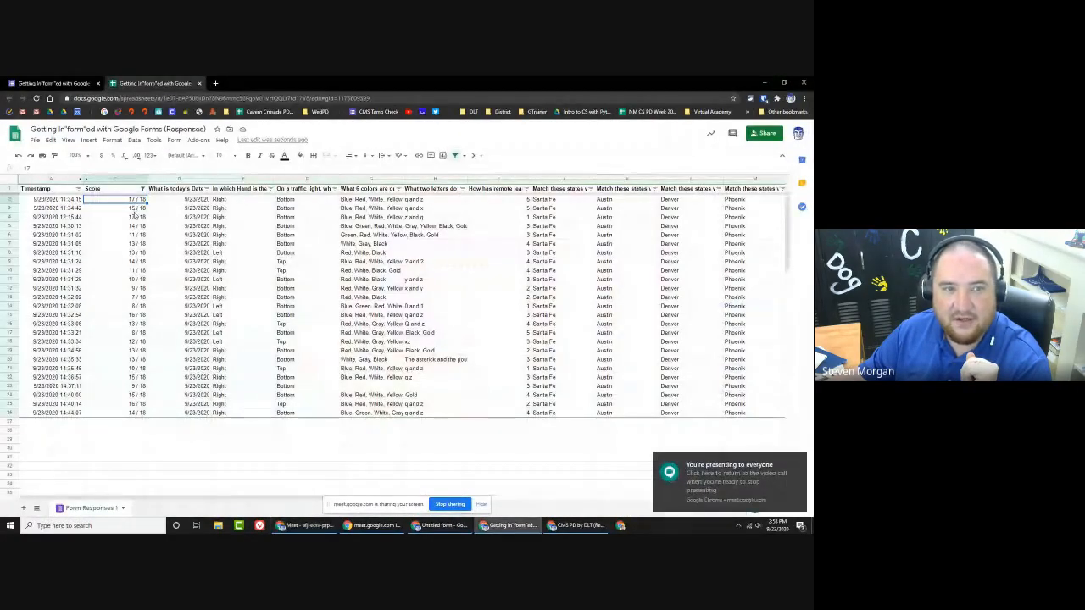
Step: Examine the score and individual question answers in rows 12 and 13 of the responses spreadsheet
click(135, 298)
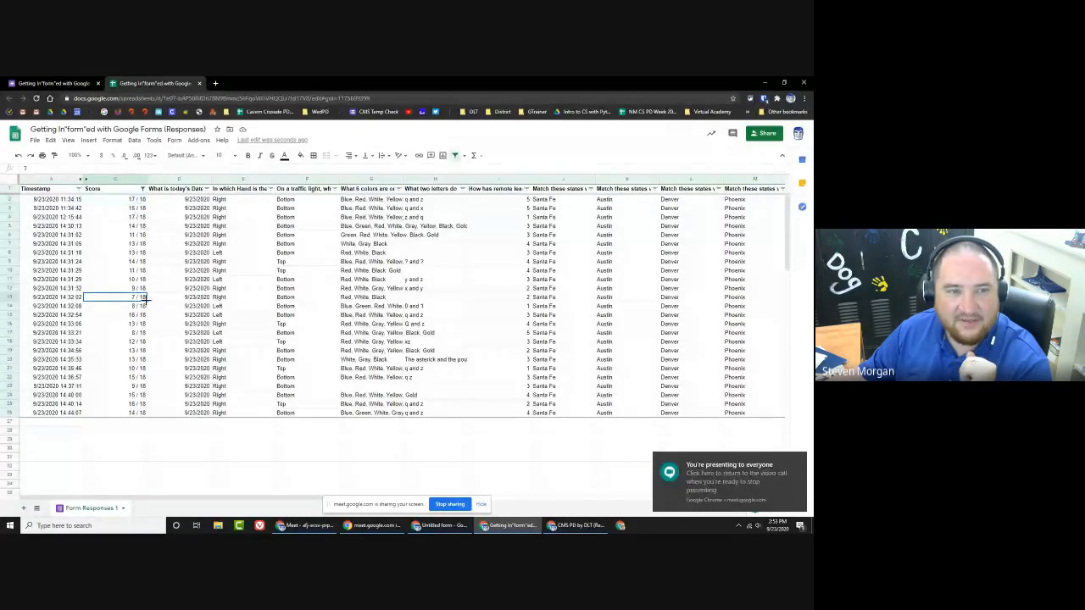
click(228, 298)
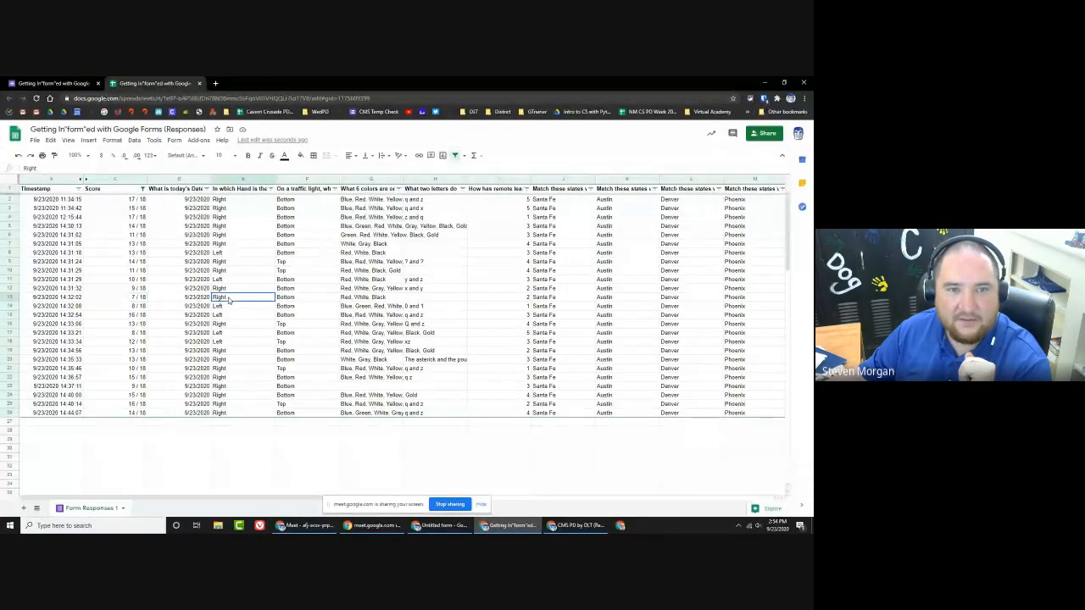
click(505, 291)
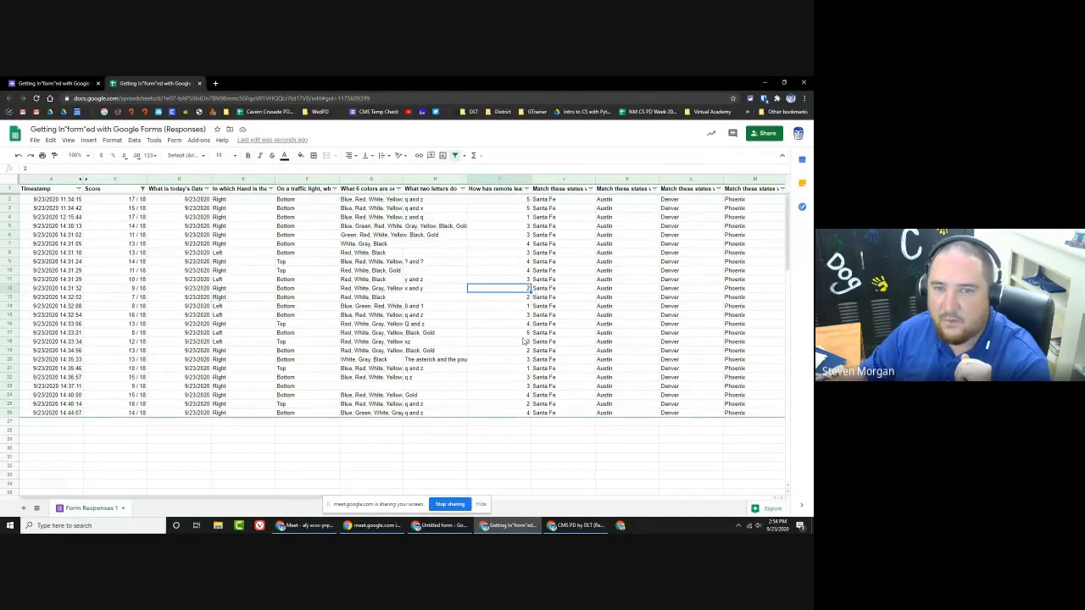
key(Right)
key(Right)
key(Left)
key(Left)
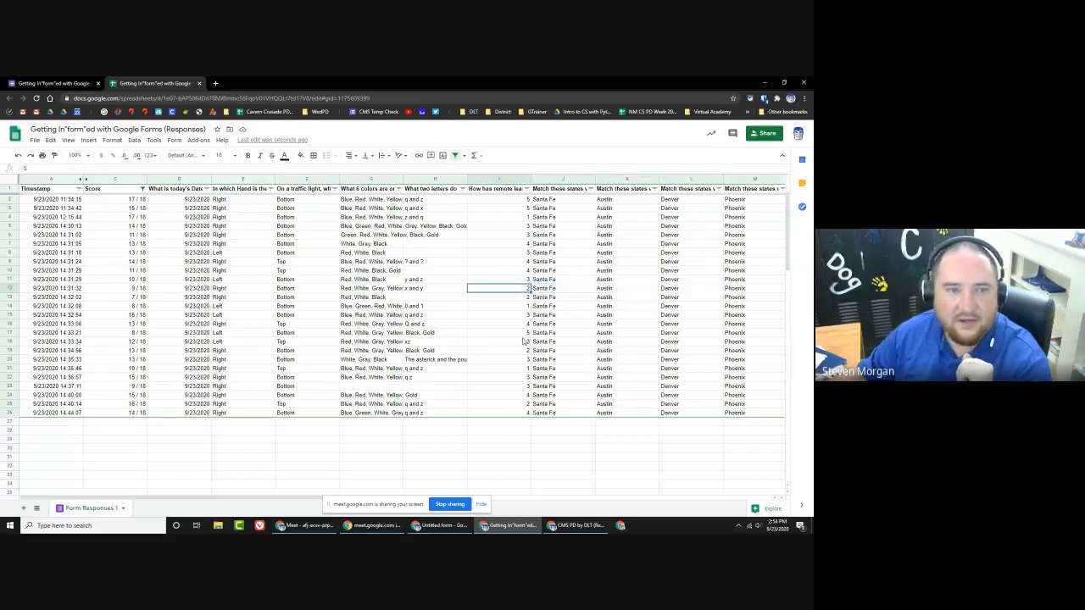
Step: Look at the Left answer to the Statue of Liberty question in row 8 and that respondent's score
click(230, 253)
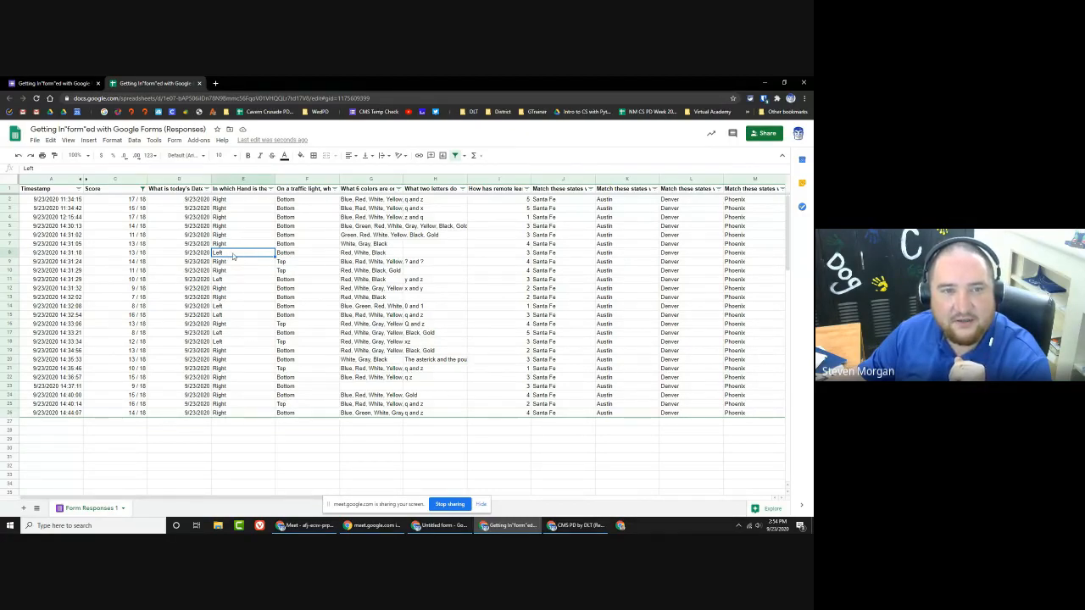
click(55, 83)
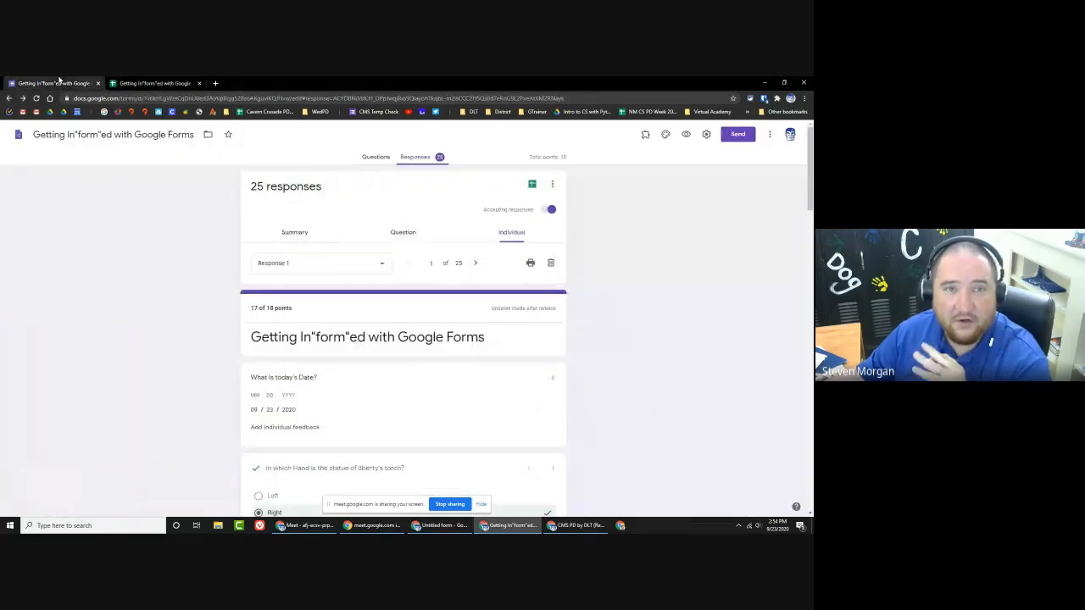
click(153, 83)
drag(221, 252, 136, 254)
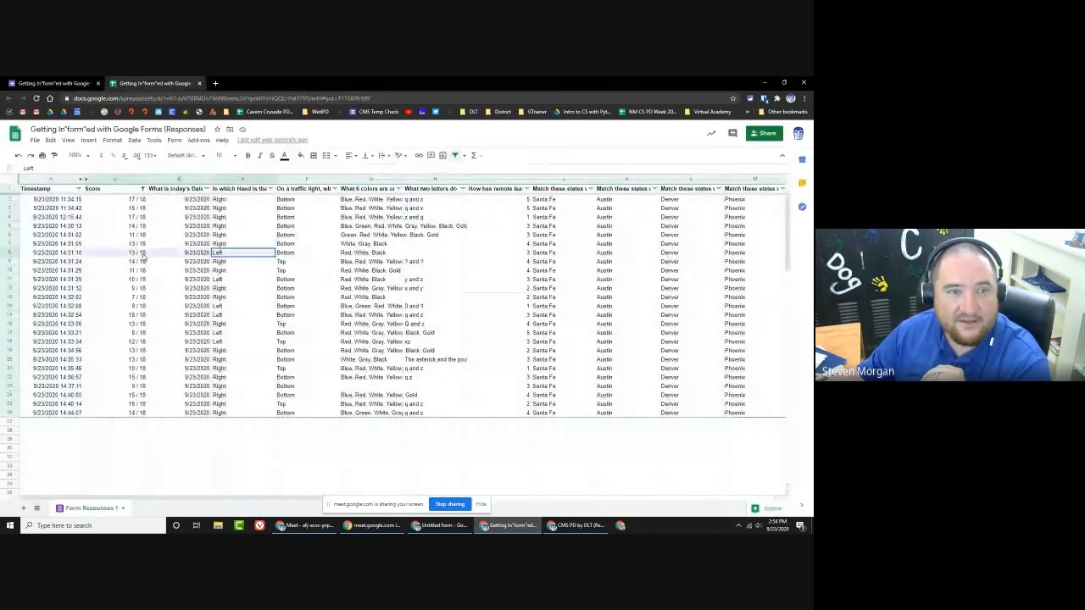
click(135, 254)
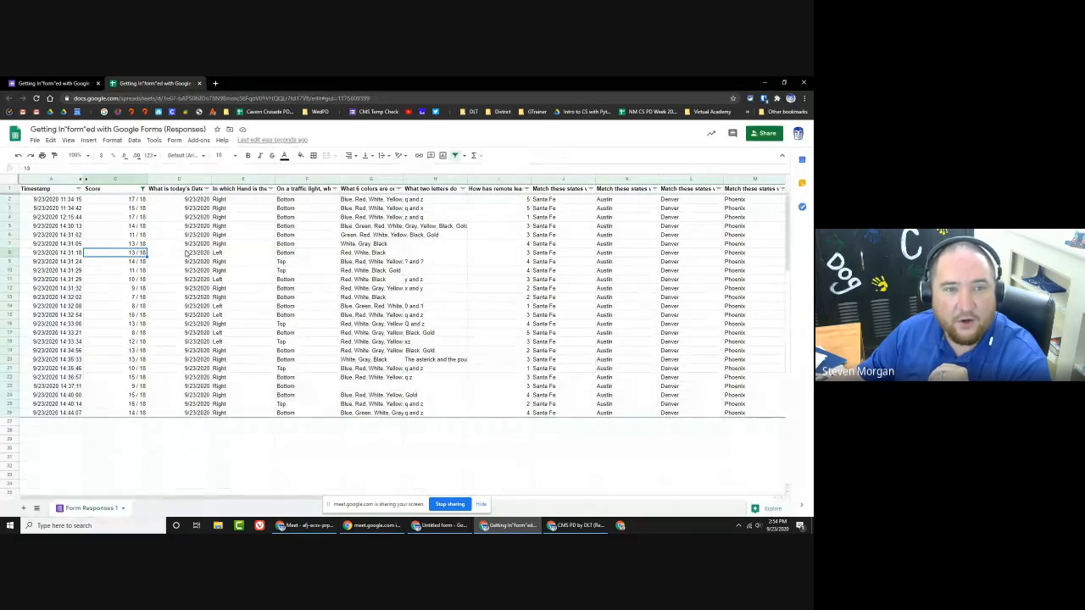
Step: In the Getting In"form"ed form, show the responses by question for "In which Hand is the statue of liberty's torch?"
click(44, 80)
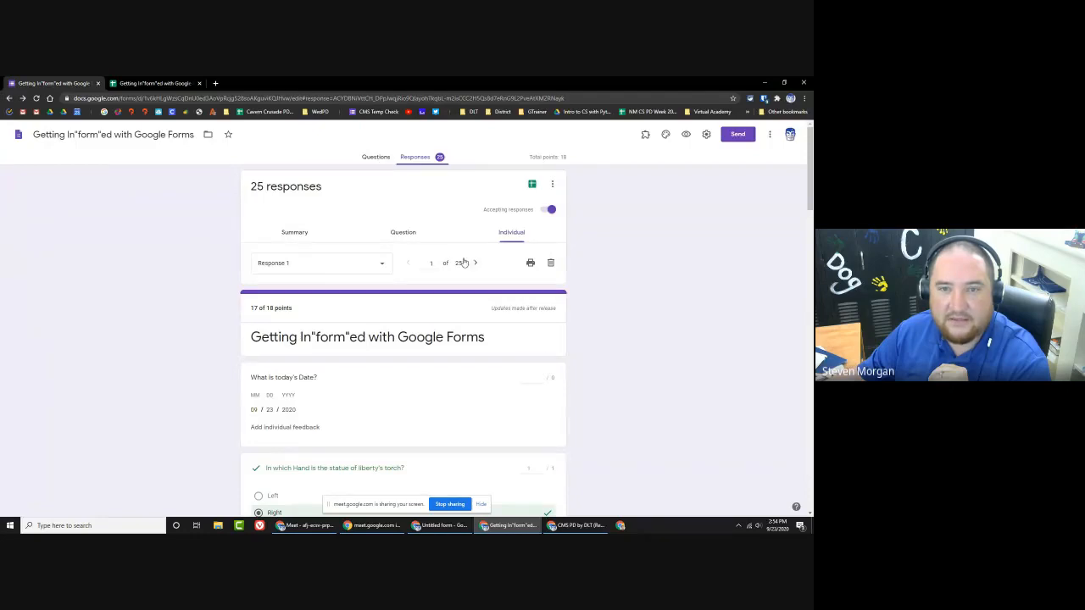
click(402, 235)
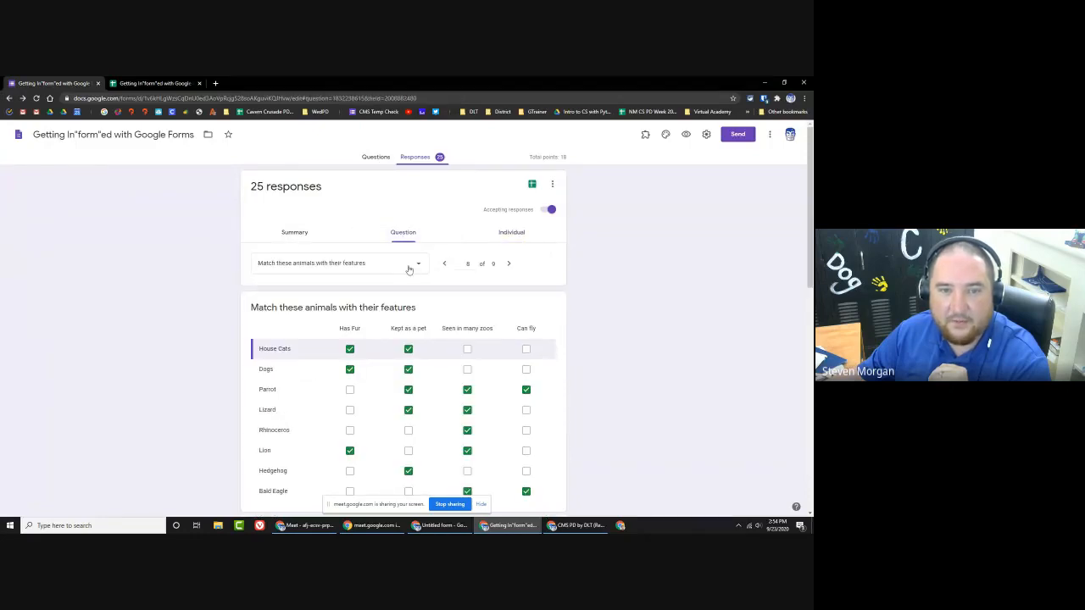
click(467, 263)
click(508, 265)
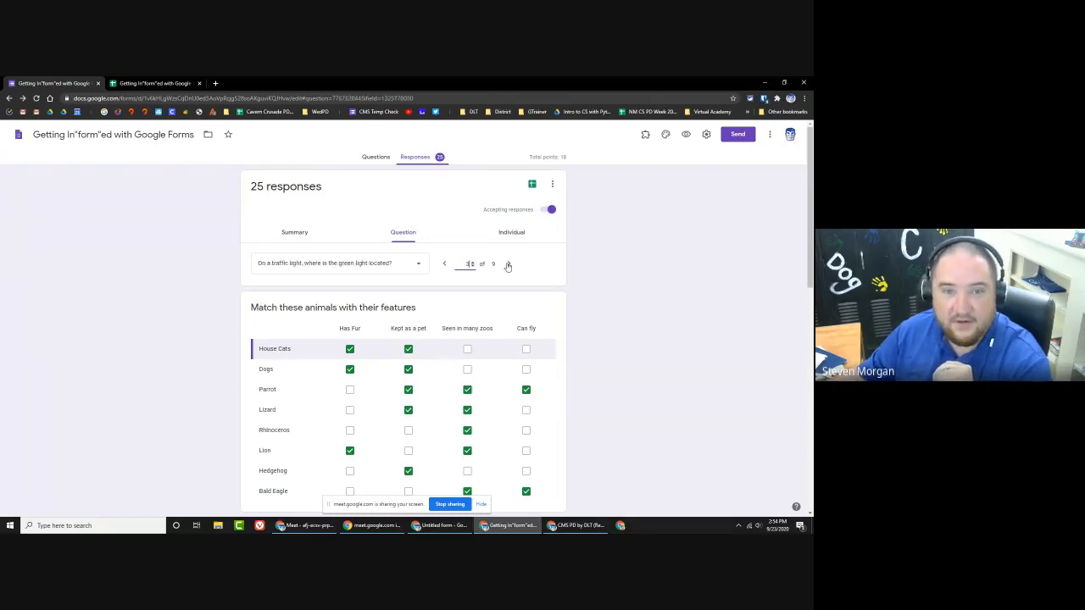
click(443, 264)
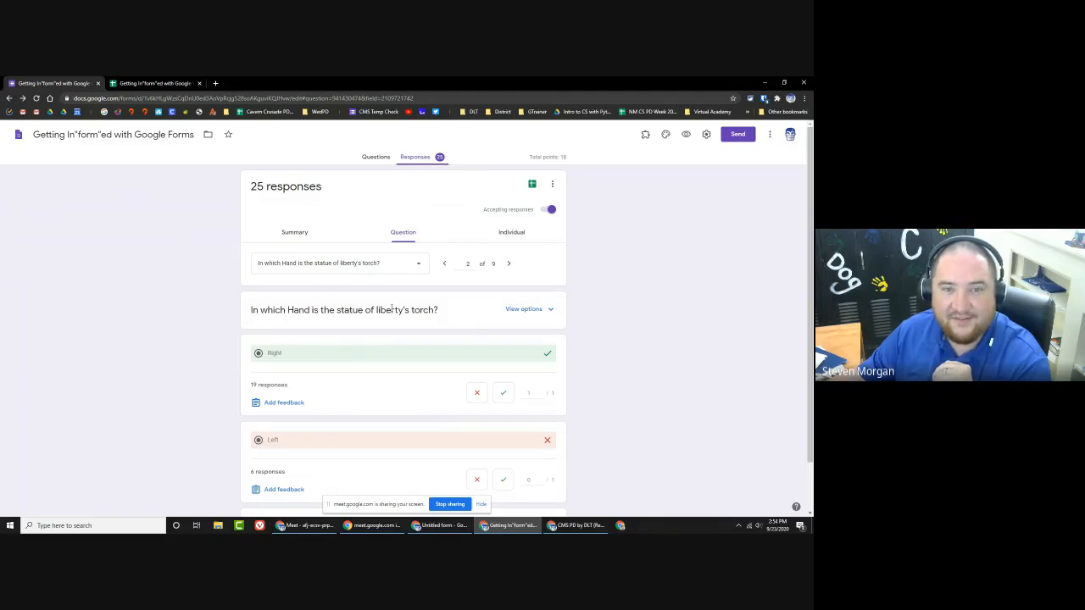
Step: Mark the Left answer group as correct for 1 point and save the grading edits
scroll(402, 307, down, 1)
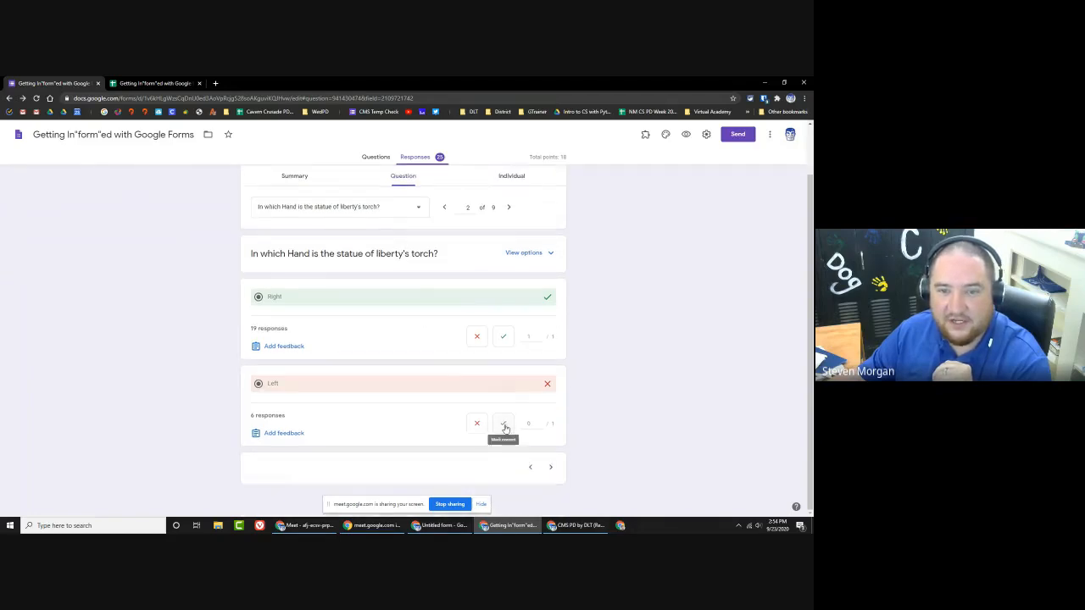
click(503, 424)
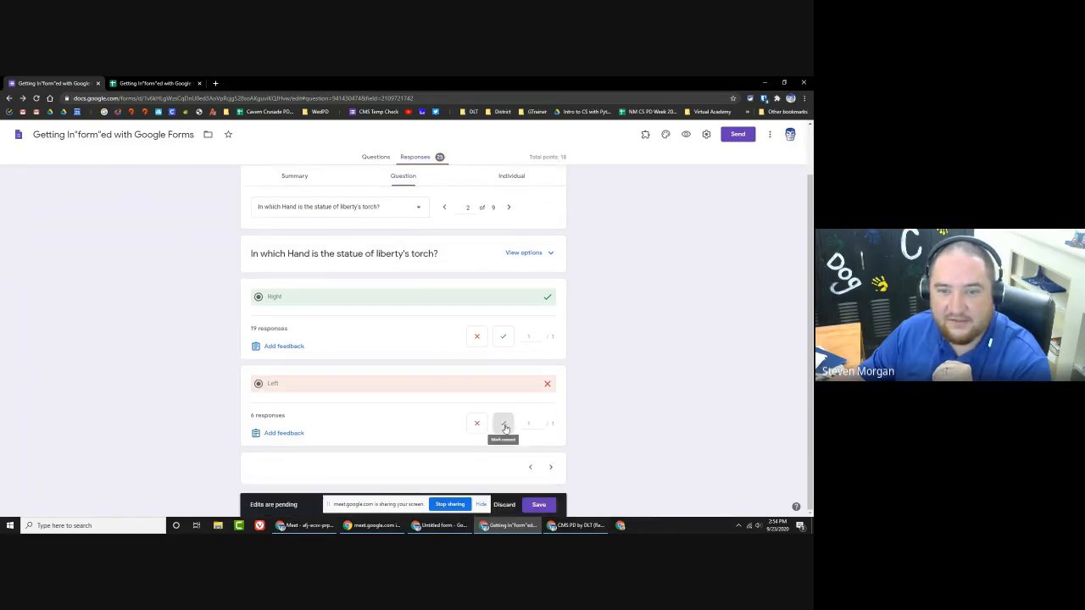
click(538, 504)
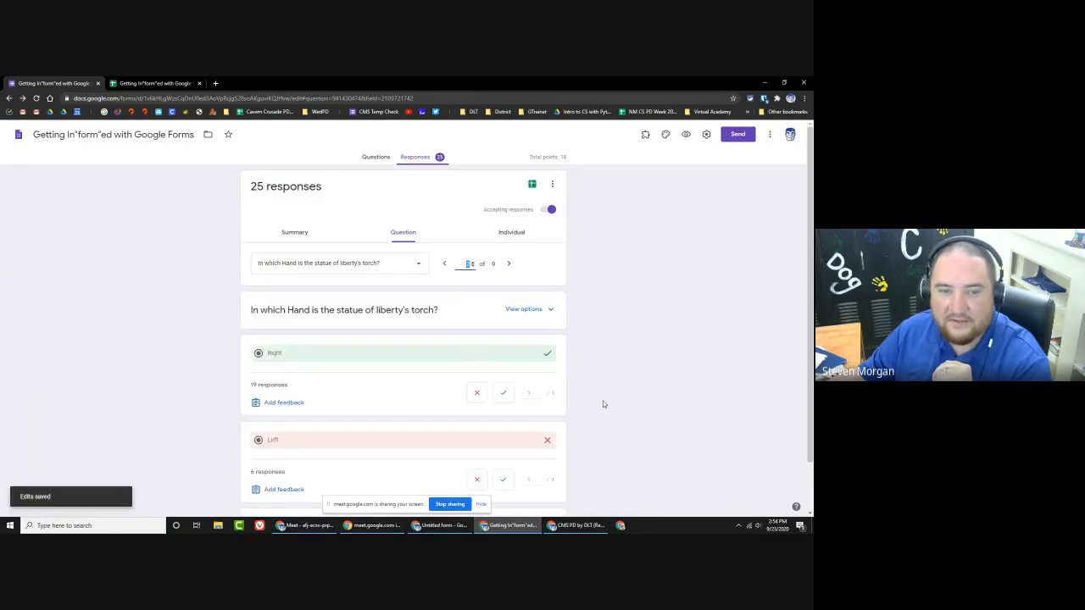
scroll(603, 404, down, 1)
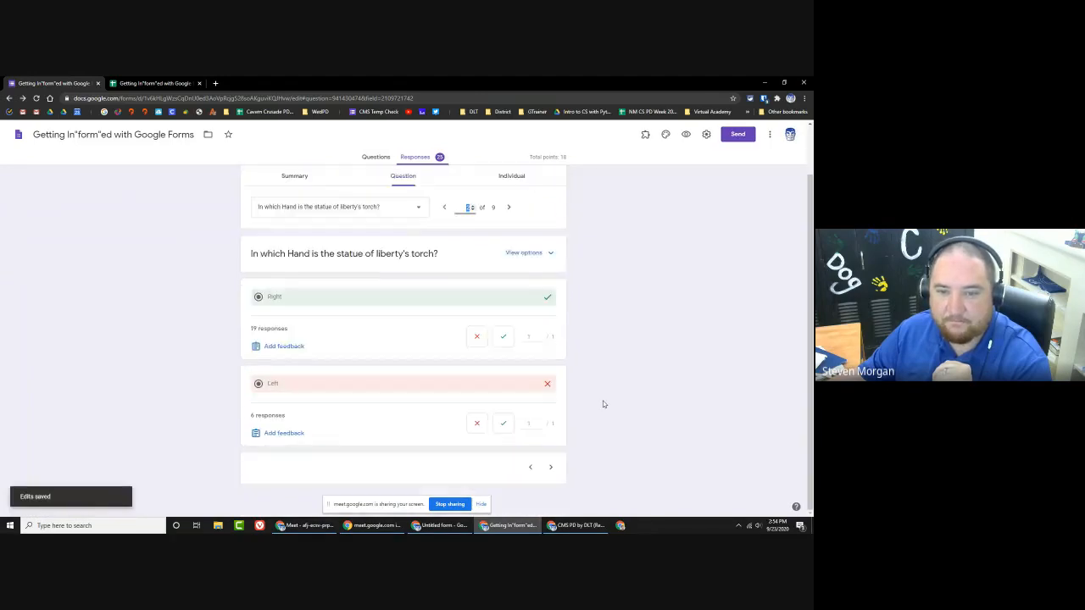
Step: Check the responses spreadsheet for updated scores, comparing the torch-hand answers with the Score column from row 6 to row 17
click(159, 82)
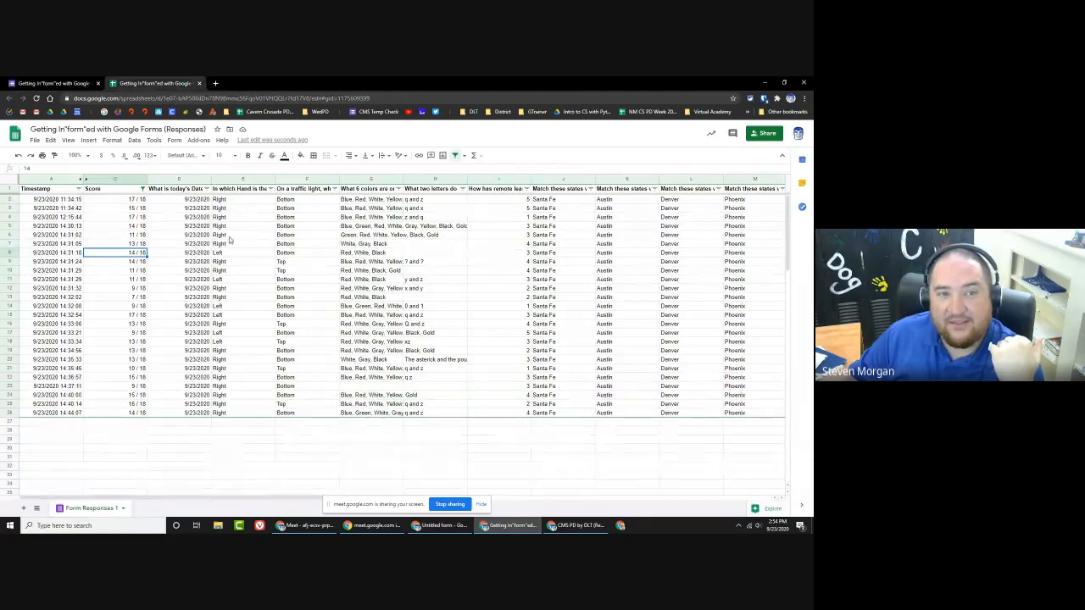
drag(233, 234, 234, 282)
drag(136, 234, 133, 333)
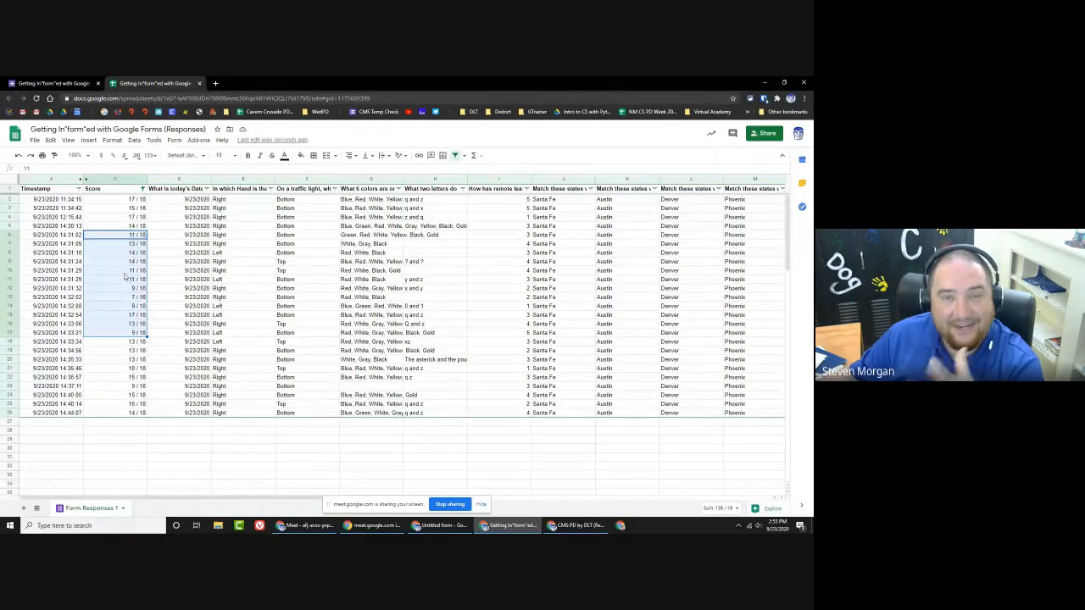
Step: Return to the graded form's question view and switch to the Untitled form window
click(56, 82)
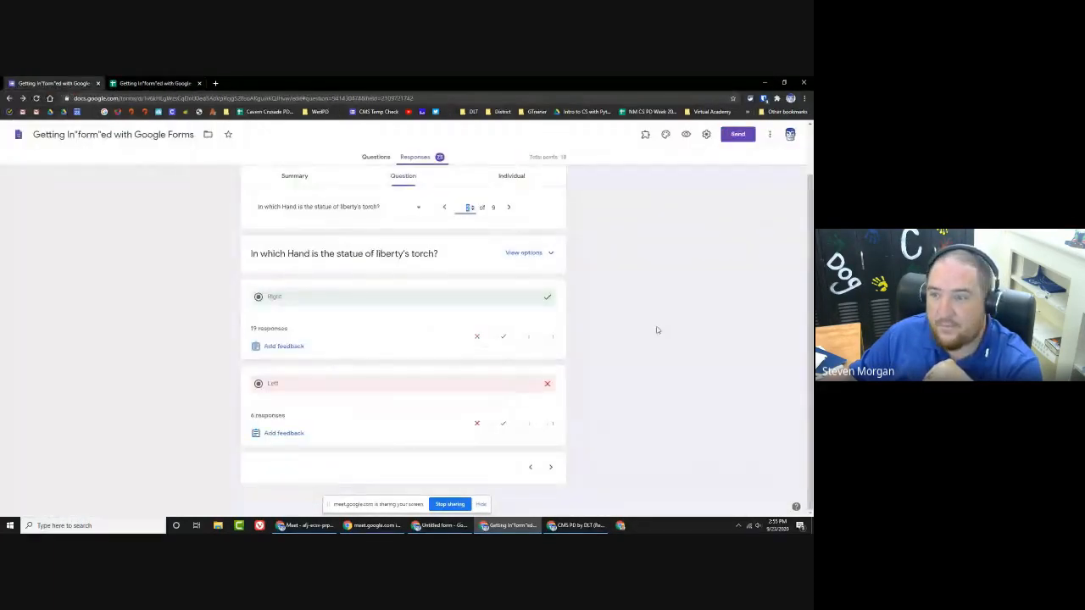
click(657, 331)
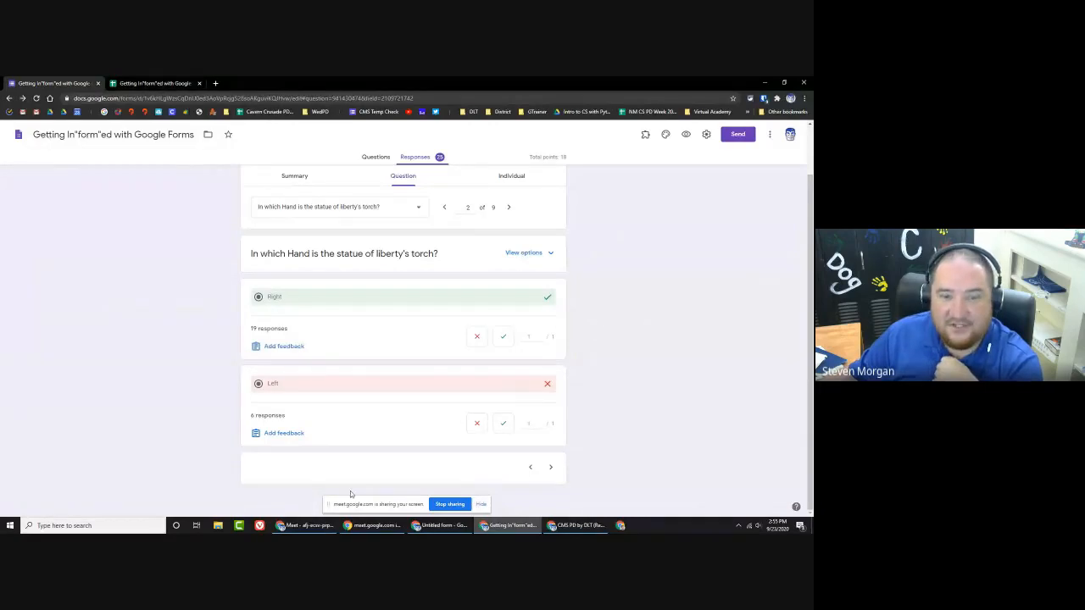
click(381, 526)
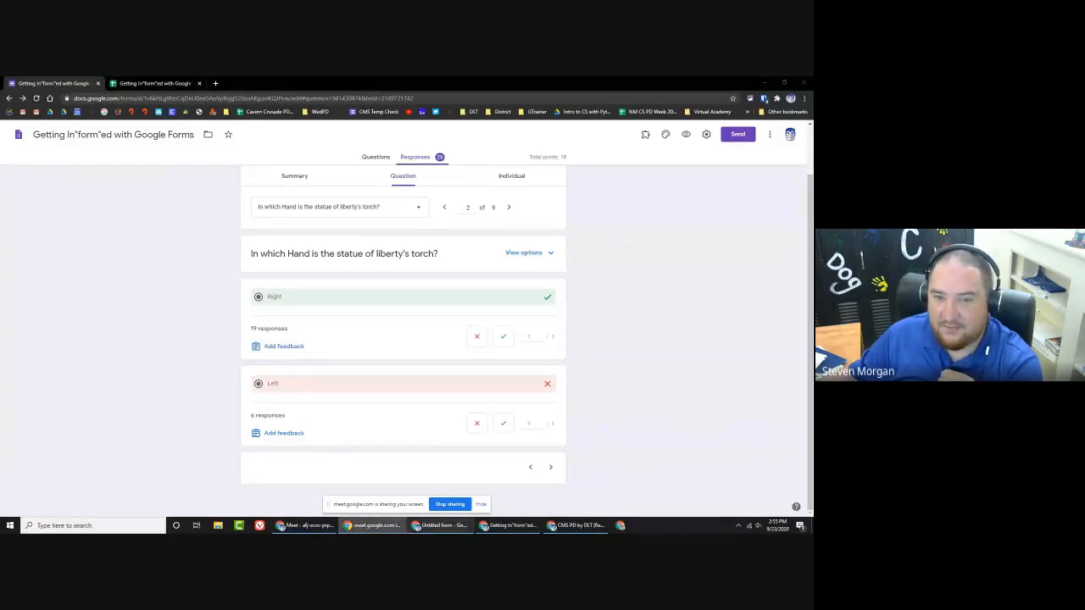
click(439, 525)
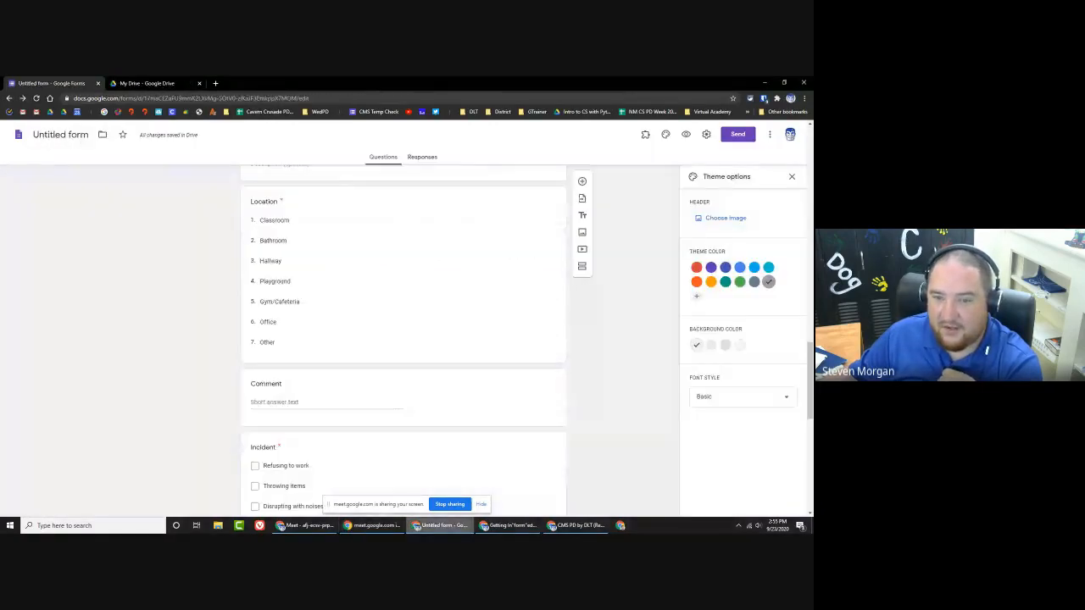
Step: Bring up the Google Meet window and snap it to the left half of the screen beside the Untitled form
click(294, 526)
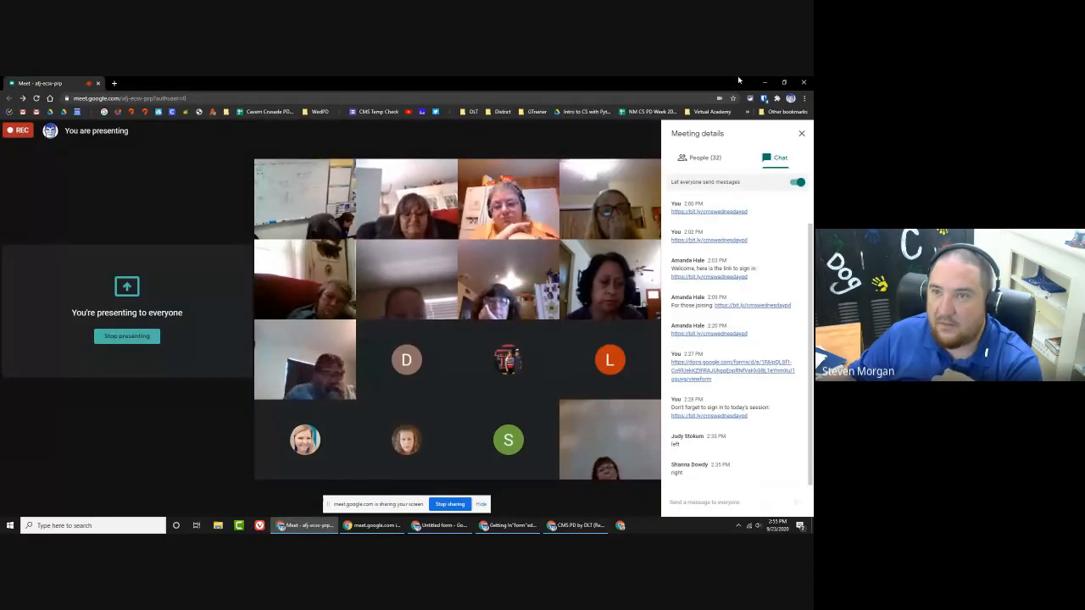
key(super+Left)
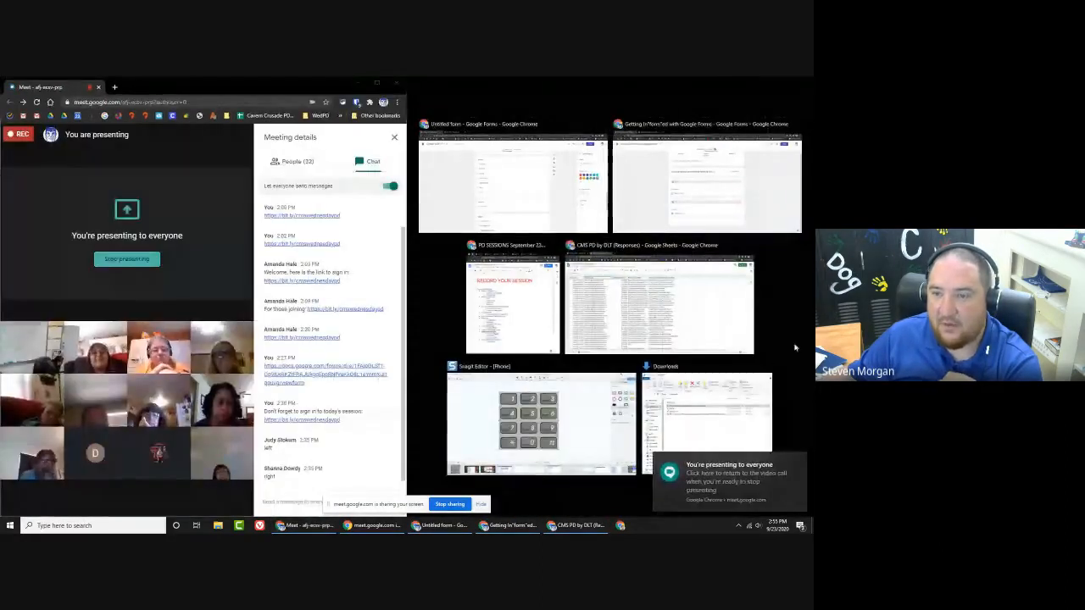
click(794, 349)
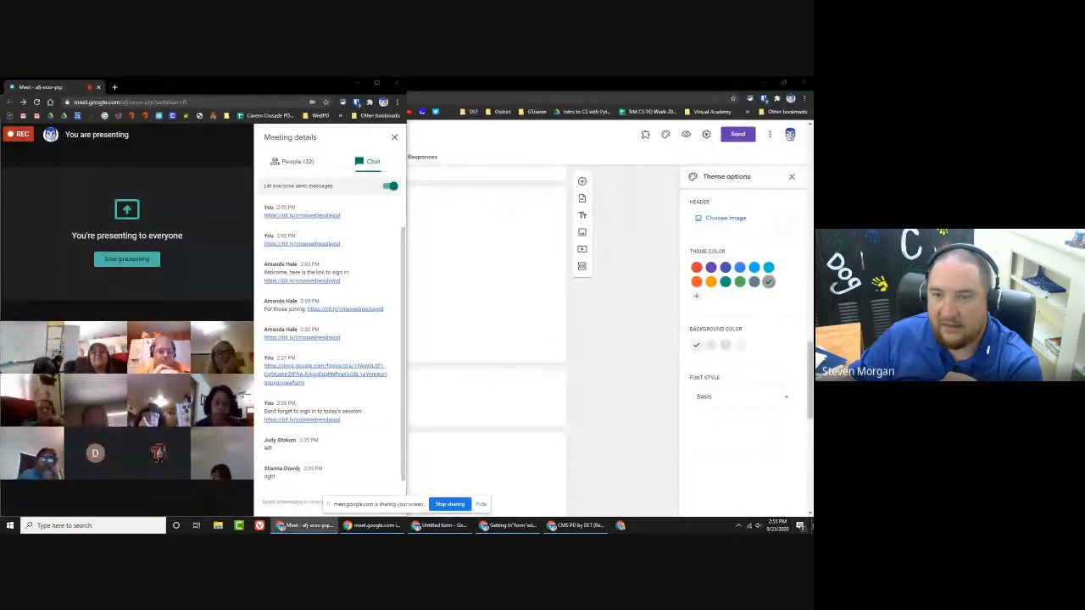
Step: Show the desktop and open the Using Google Forms image in Photos
click(810, 525)
double_click(718, 417)
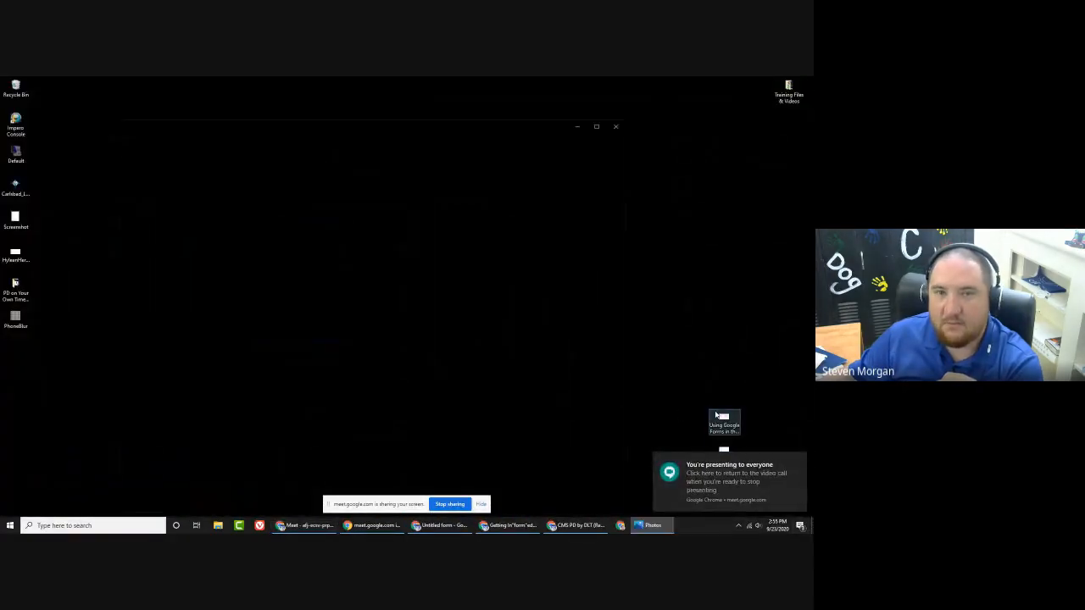